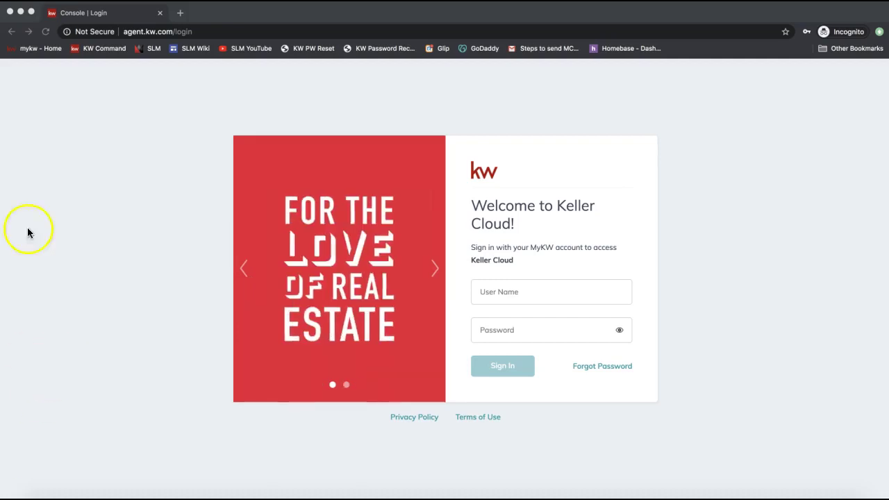
Enter agent.kw.com in the browser address bar to load the Keller Cloud sign-in page.
{"action": "left_click", "coordinate": [168, 32]}
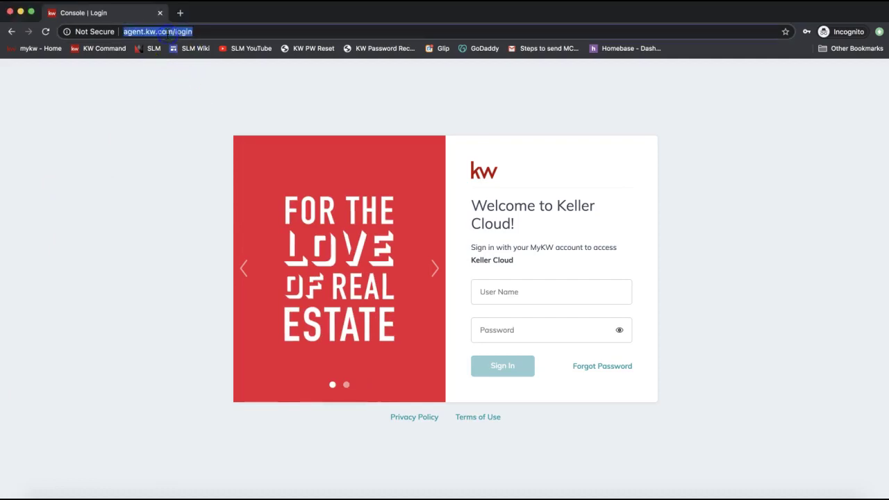
{"action": "type", "text": "agent.k"}
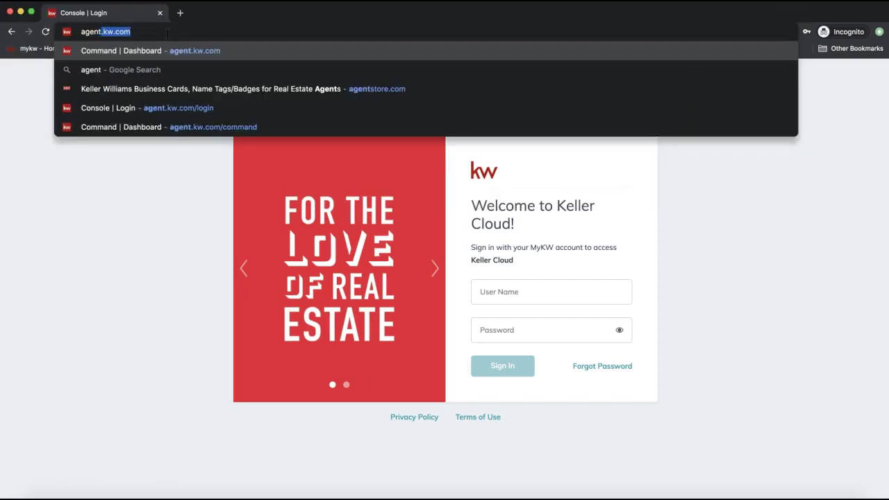
{"action": "type", "text": "w.com"}
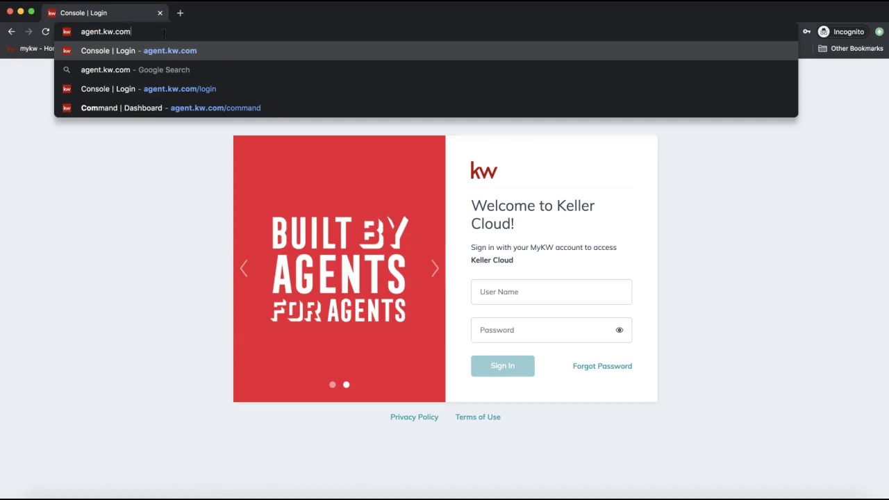
{"action": "left_click_drag", "start_coordinate": [142, 33], "coordinate": [44, 33]}
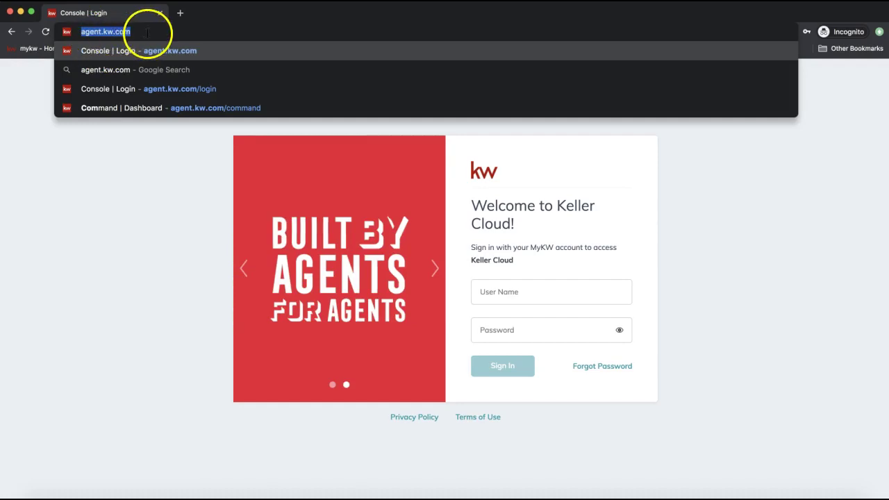
{"action": "left_click", "coordinate": [113, 169]}
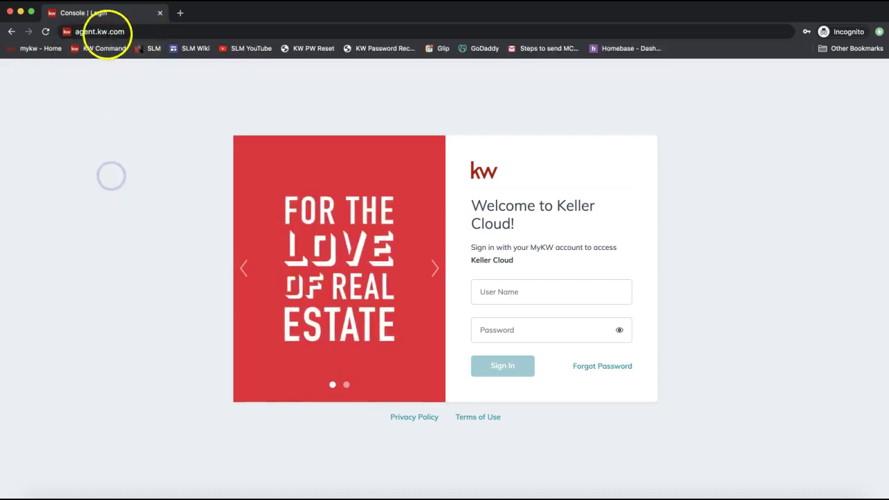
{"action": "left_click", "coordinate": [101, 32]}
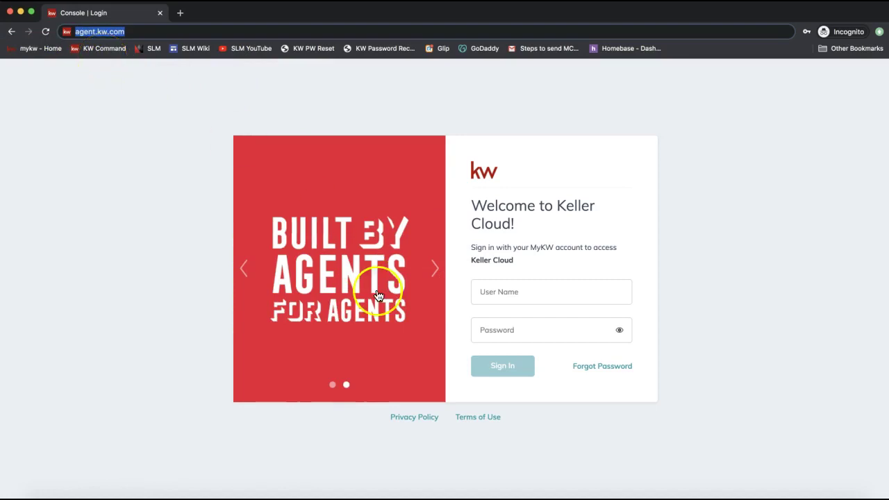
Autofill the User Name and password fields from the saved login.
{"action": "left_click", "coordinate": [546, 295]}
{"action": "left_click", "coordinate": [555, 316]}
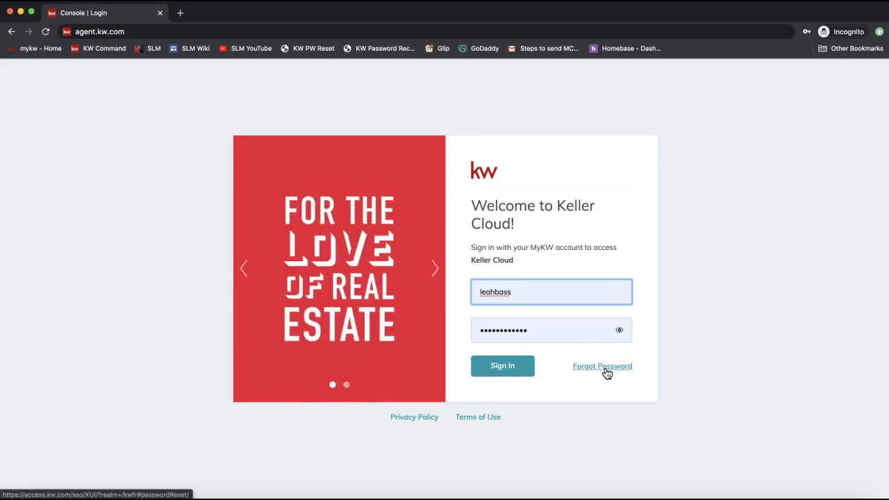
{"action": "left_click", "coordinate": [503, 373]}
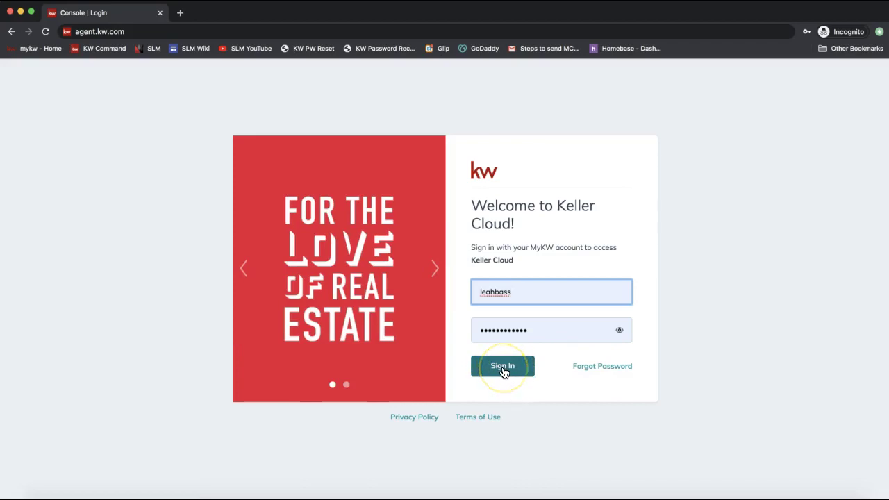
Sign in and choose Settings from the profile menu to view connected apps.
{"action": "left_click", "coordinate": [503, 372]}
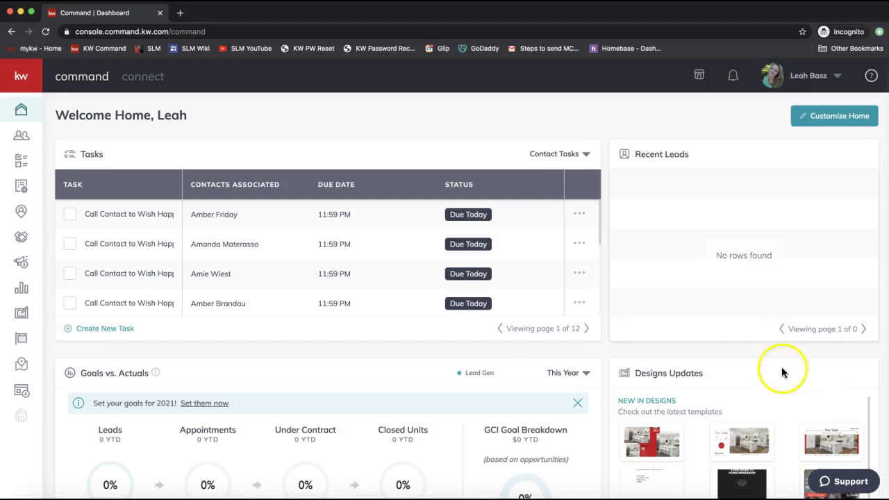
{"action": "left_click", "coordinate": [732, 119]}
{"action": "left_click", "coordinate": [800, 76]}
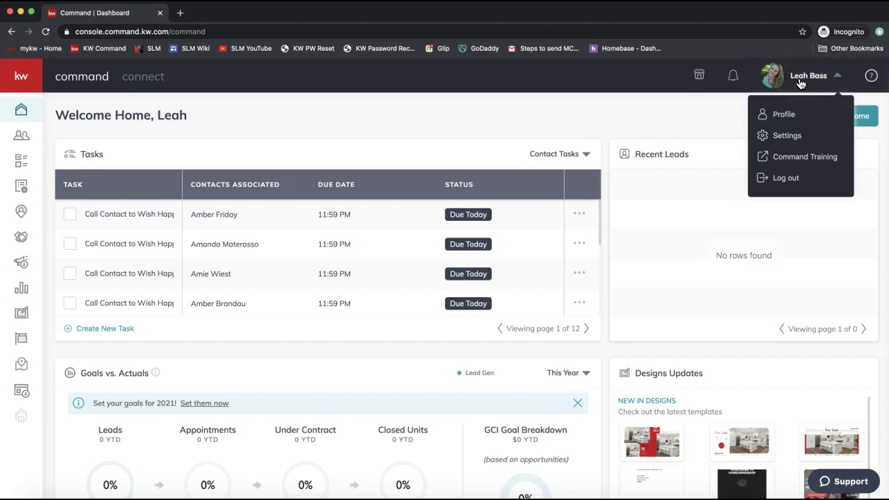
{"action": "left_click", "coordinate": [787, 136]}
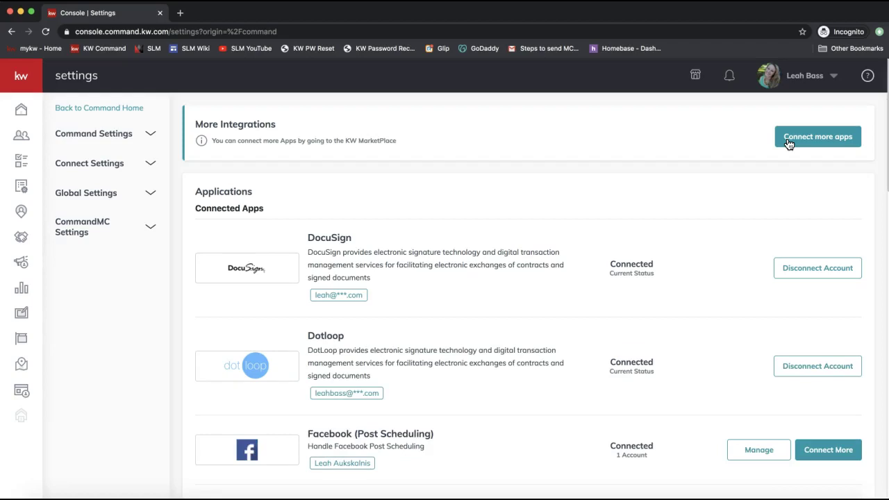
Close the marketplace tab and open Marketing Profile under Connect Settings.
{"action": "left_click", "coordinate": [788, 144]}
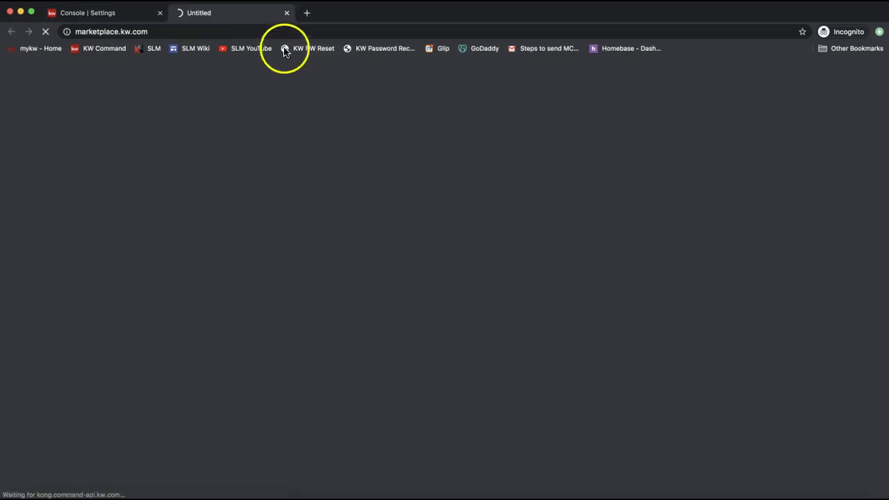
{"action": "left_click", "coordinate": [289, 13]}
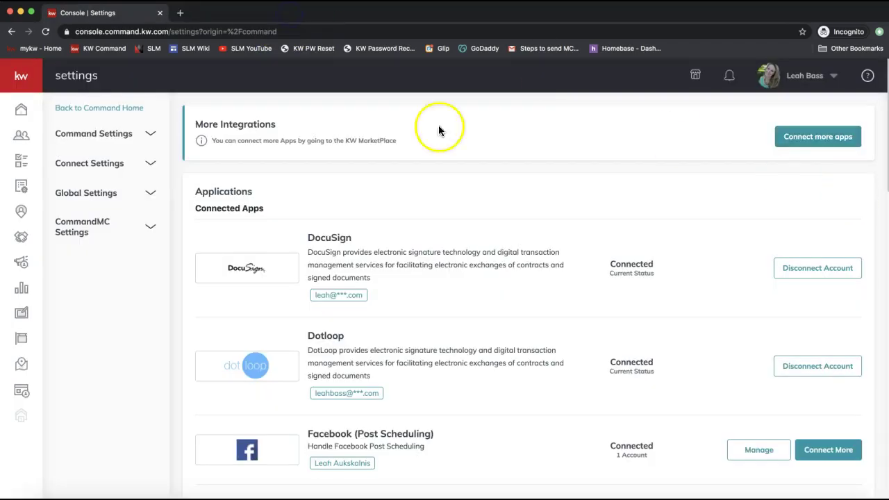
{"action": "left_click", "coordinate": [86, 163]}
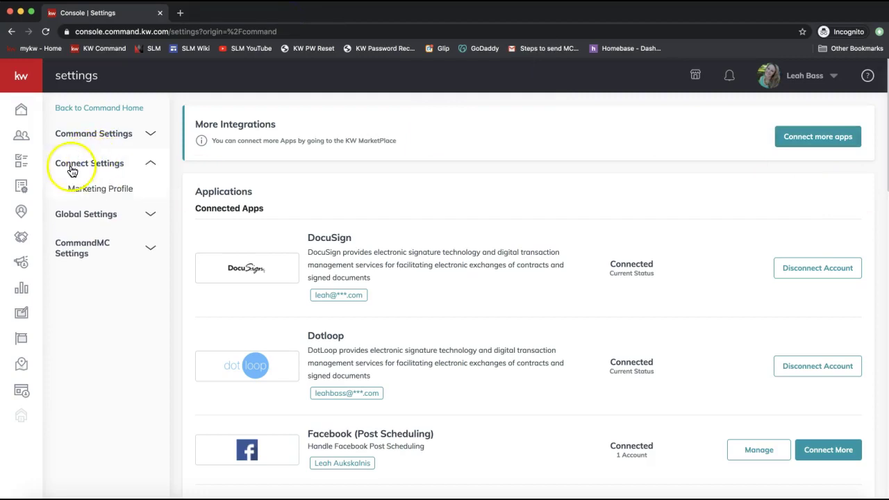
{"action": "left_click", "coordinate": [96, 195]}
{"action": "left_click", "coordinate": [94, 168]}
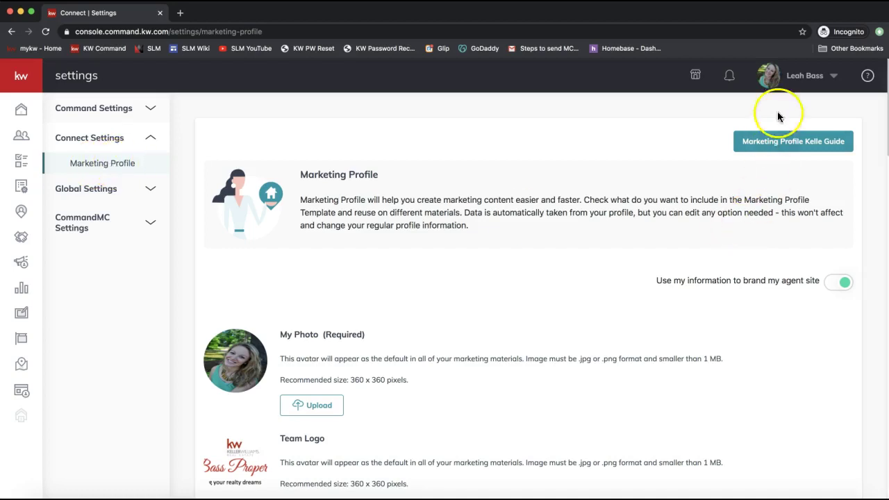
{"action": "left_click", "coordinate": [801, 83]}
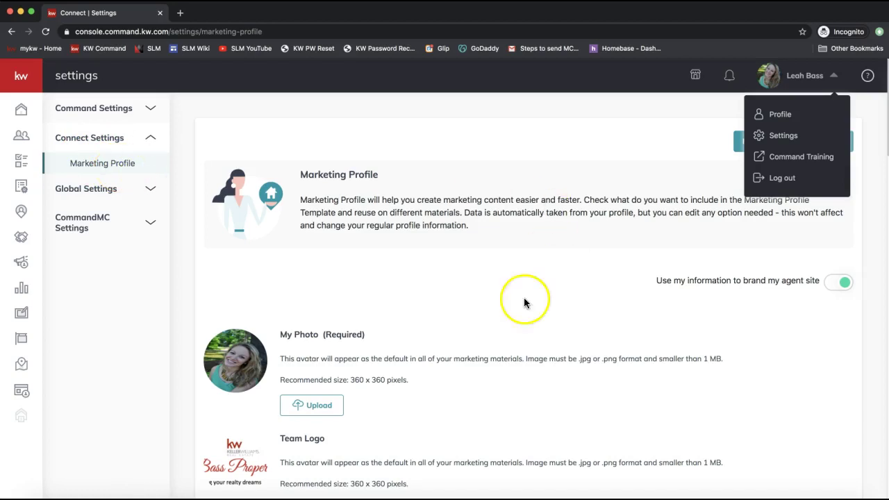
{"action": "scroll", "coordinate": [497, 308], "scroll_direction": "down", "scroll_amount": 3}
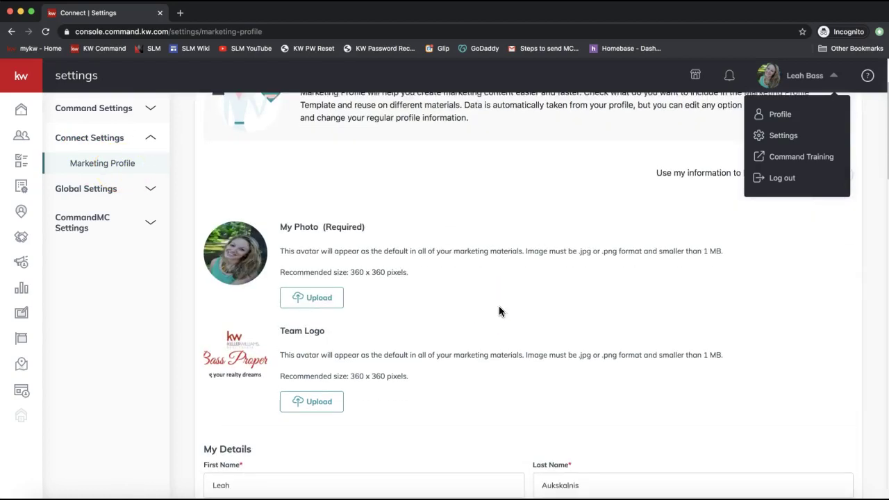
{"action": "scroll", "coordinate": [498, 307], "scroll_direction": "down", "scroll_amount": 3}
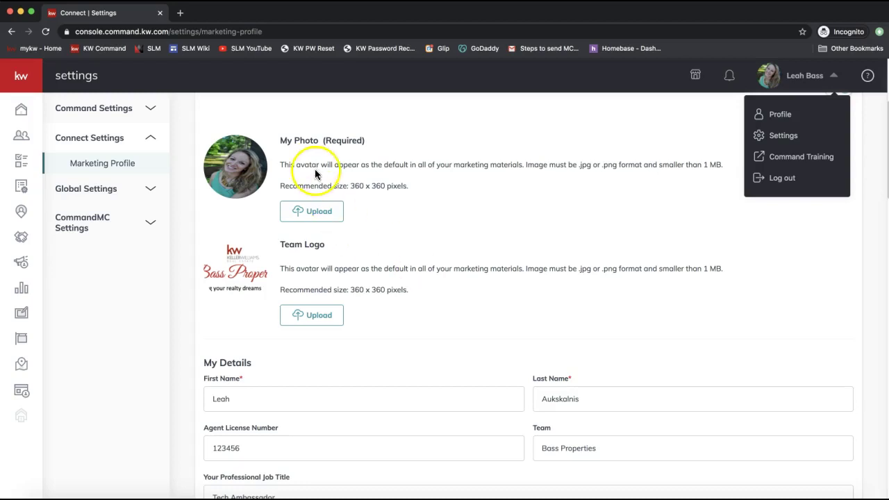
{"action": "left_click", "coordinate": [408, 173]}
{"action": "scroll", "coordinate": [408, 176], "scroll_direction": "up", "scroll_amount": 2}
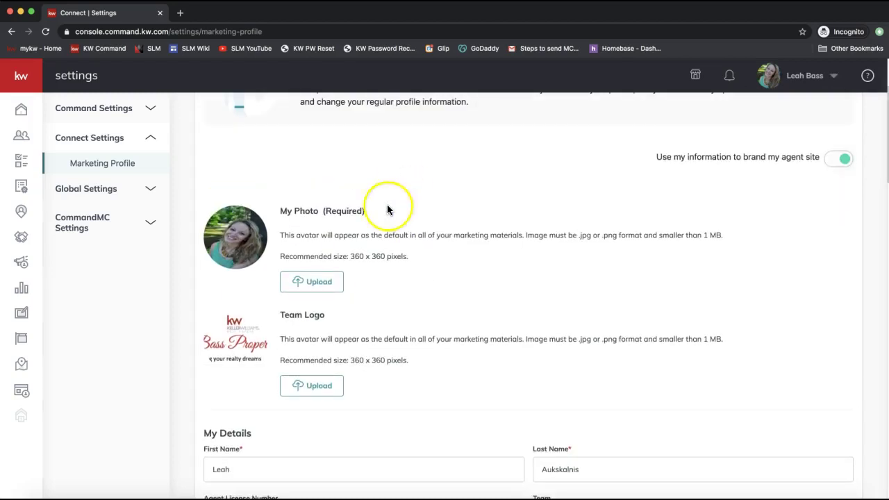
{"action": "scroll", "coordinate": [337, 208], "scroll_direction": "down", "scroll_amount": 2}
{"action": "left_click_drag", "start_coordinate": [324, 143], "coordinate": [341, 154]}
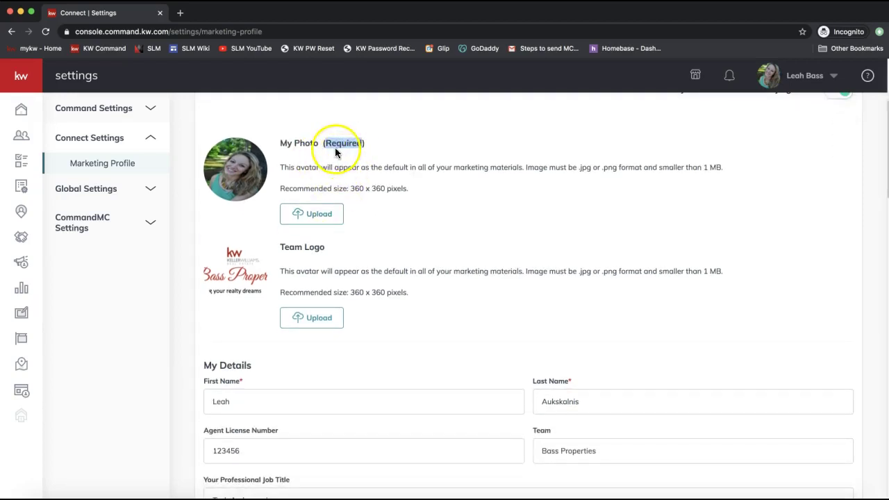
{"action": "left_click_drag", "start_coordinate": [258, 379], "coordinate": [205, 381]}
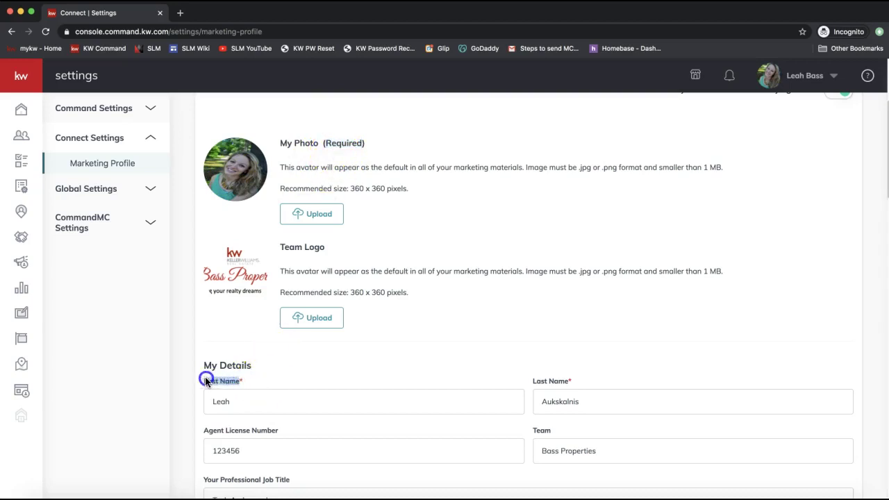
{"action": "left_click", "coordinate": [249, 383]}
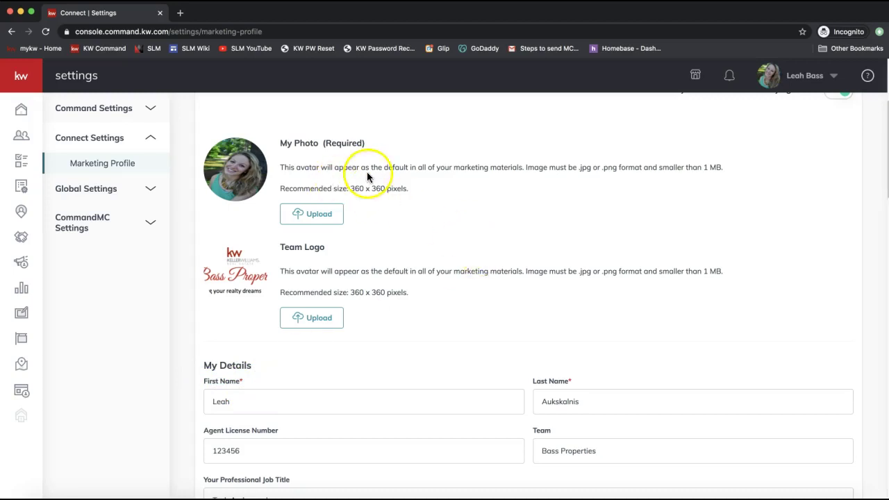
{"action": "scroll", "coordinate": [483, 341], "scroll_direction": "down", "scroll_amount": 3}
{"action": "scroll", "coordinate": [484, 343], "scroll_direction": "down", "scroll_amount": 3}
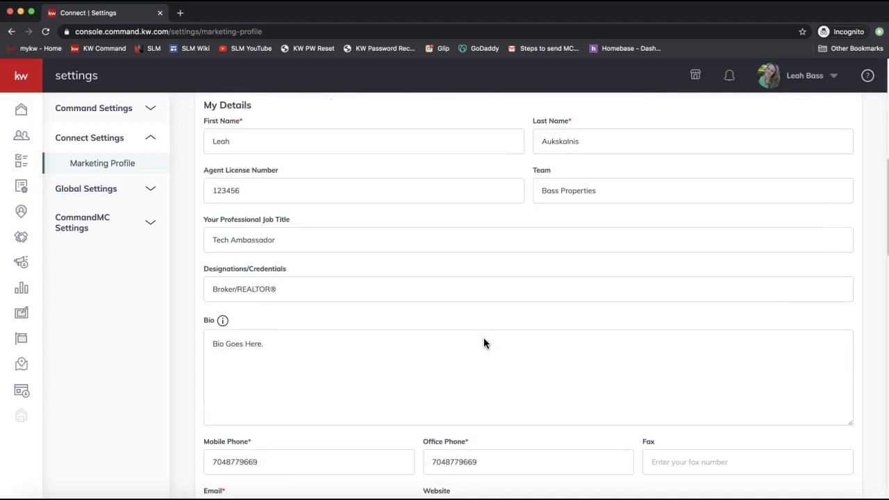
{"action": "scroll", "coordinate": [484, 343], "scroll_direction": "down", "scroll_amount": 7}
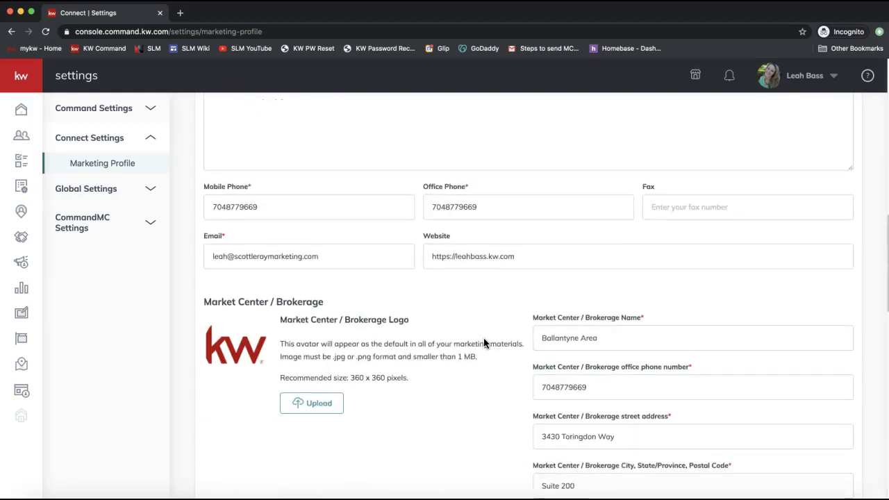
{"action": "scroll", "coordinate": [483, 342], "scroll_direction": "down", "scroll_amount": 5}
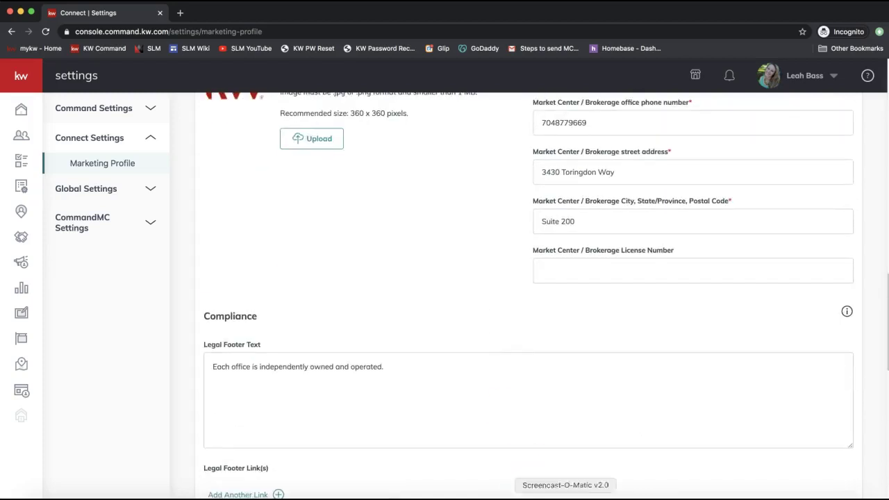
Send the link scottleroymarketing.com/command to everyone in the join.me chat.
{"action": "left_click", "coordinate": [603, 498]}
{"action": "left_click", "coordinate": [417, 31]}
{"action": "type", "text": "scottleroymarketin"}
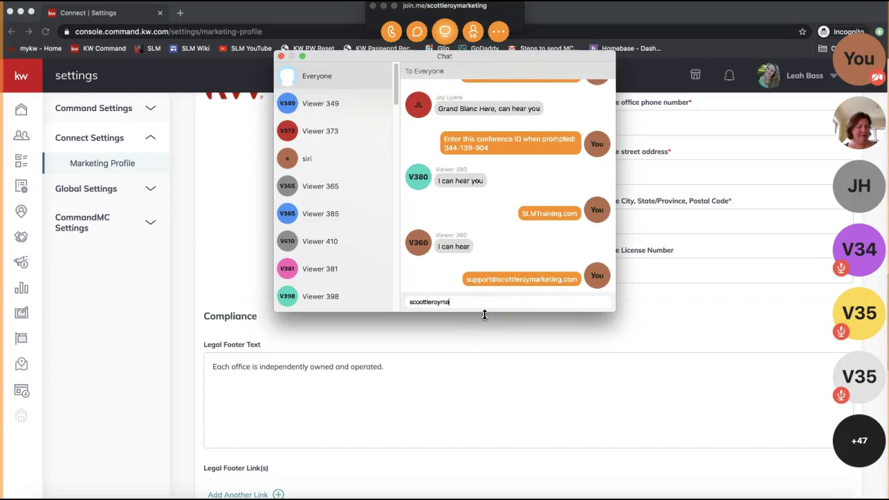
{"action": "type", "text": "g.com/command"}
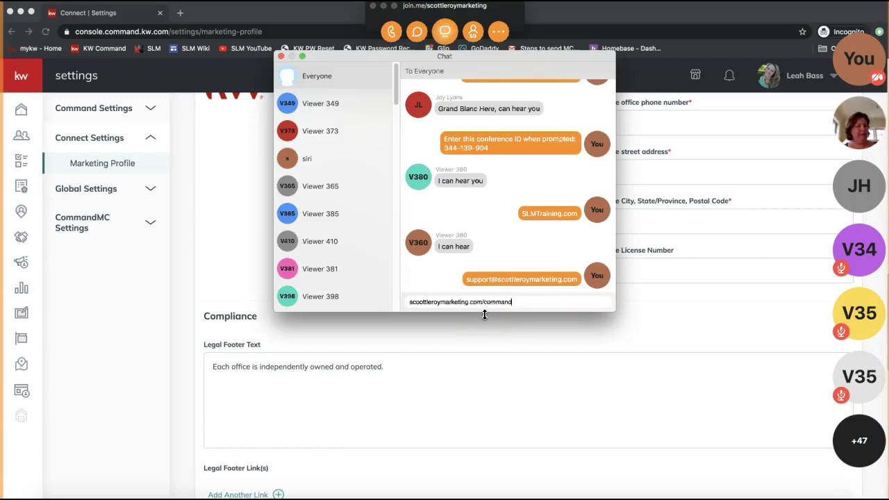
{"action": "key", "text": "Return"}
Copy the sent link, resend a corrected version, then close the chat and meeting toolbar.
{"action": "left_click_drag", "start_coordinate": [581, 279], "coordinate": [470, 284]}
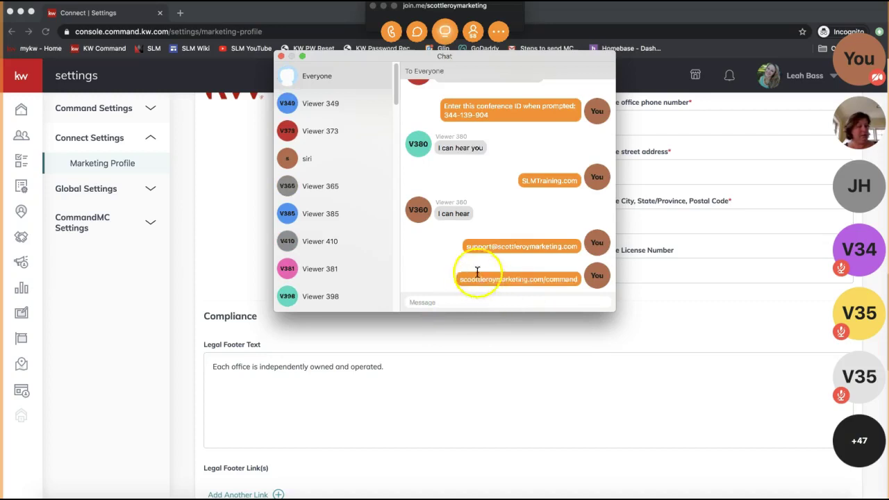
{"action": "double_click", "coordinate": [476, 277]}
{"action": "triple_click", "coordinate": [476, 277]}
{"action": "key", "text": "super+c"}
{"action": "left_click", "coordinate": [438, 302]}
{"action": "key", "text": "super+v"}
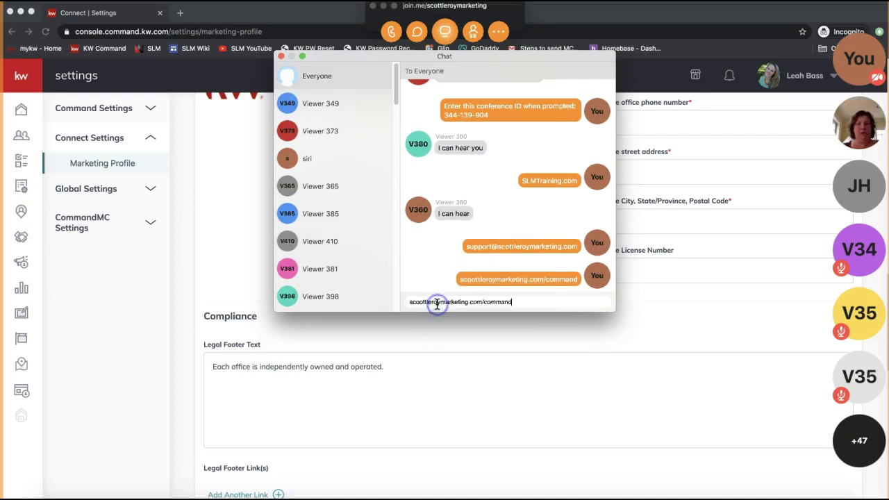
{"action": "left_click", "coordinate": [420, 301]}
{"action": "key", "text": "BackSpace"}
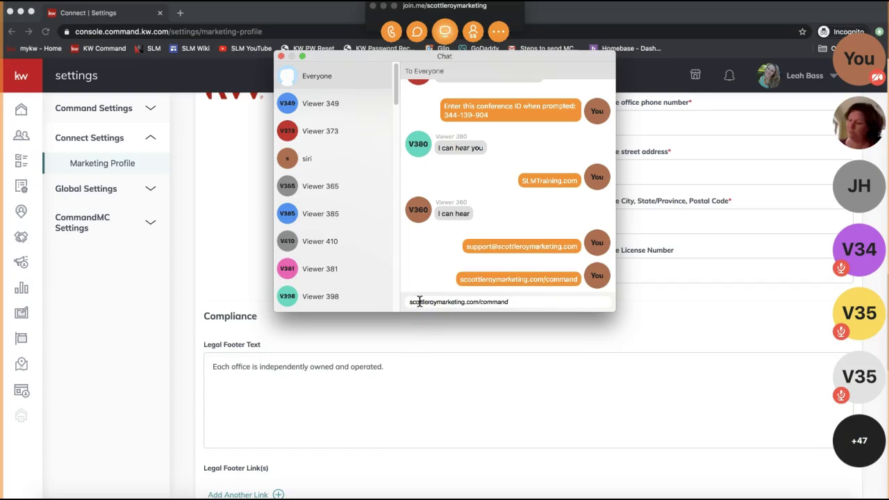
{"action": "type", "text": "**"}
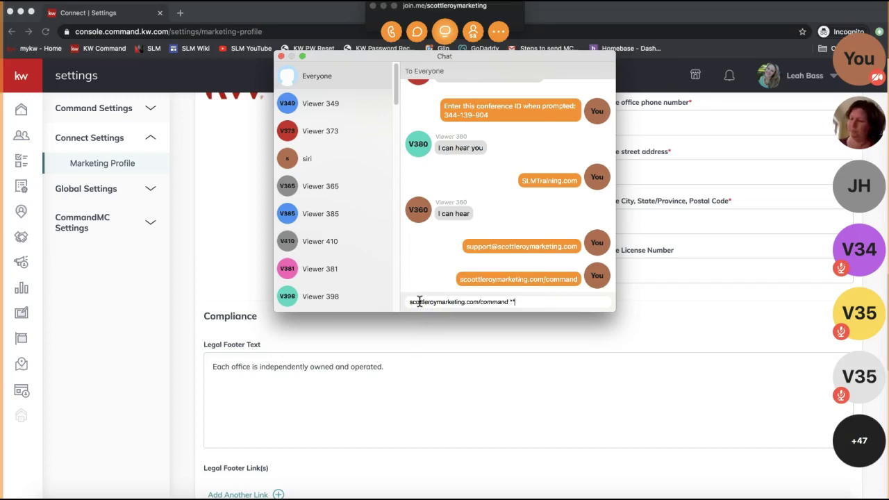
{"action": "key", "text": "Return"}
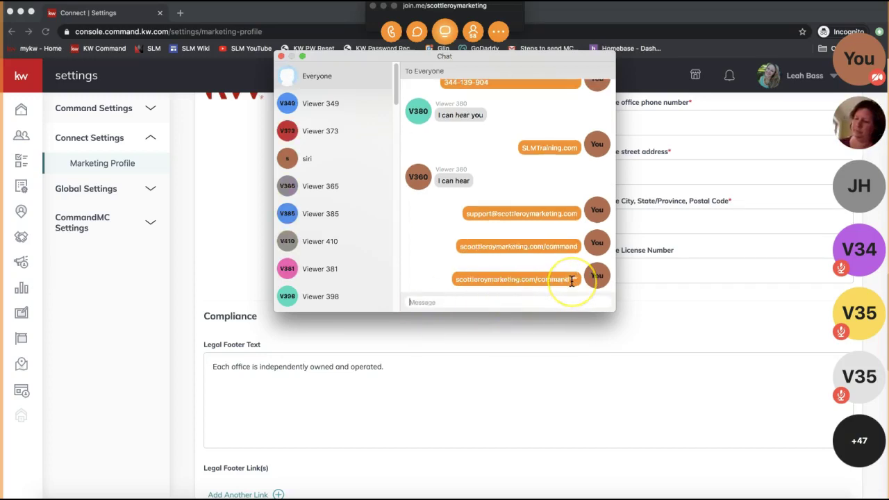
{"action": "left_click", "coordinate": [281, 56]}
{"action": "left_click", "coordinate": [386, 8]}
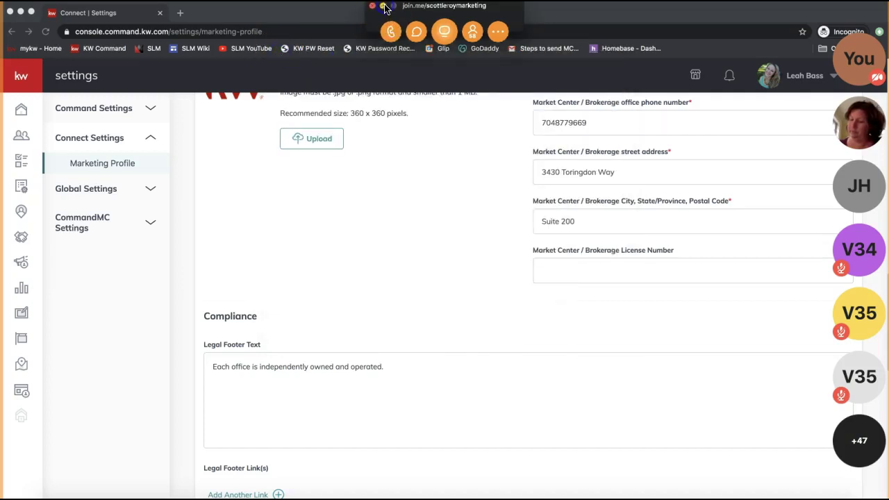
Minimize the join.me bar, review the Marketing Profile page, and save it.
{"action": "left_click", "coordinate": [626, 287]}
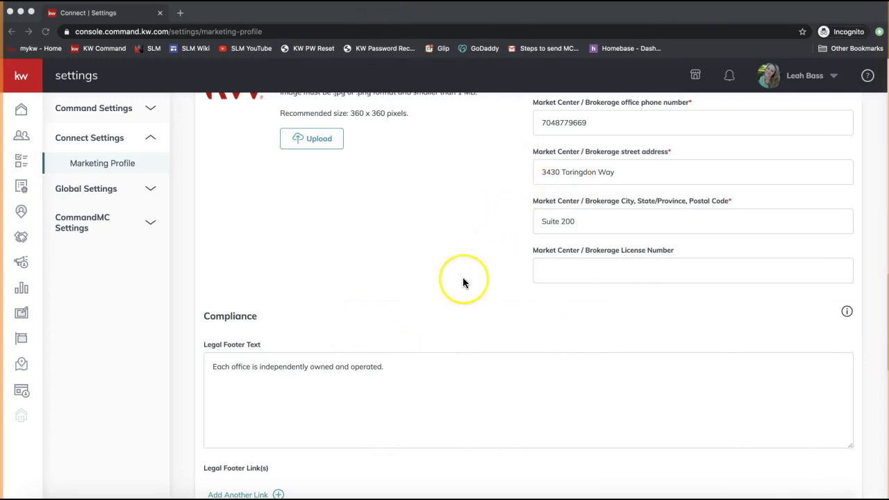
{"action": "scroll", "coordinate": [463, 282], "scroll_direction": "down", "scroll_amount": 5}
{"action": "scroll", "coordinate": [463, 282], "scroll_direction": "down", "scroll_amount": 10}
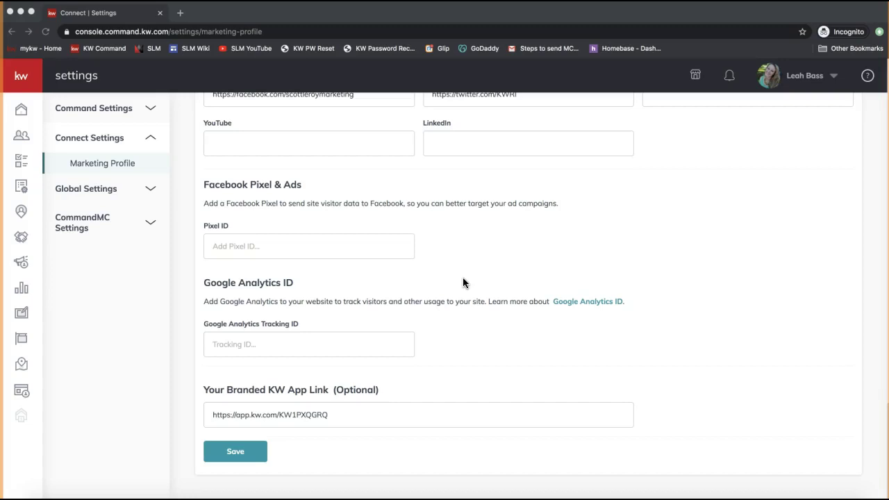
{"action": "scroll", "coordinate": [462, 278], "scroll_direction": "up", "scroll_amount": 4}
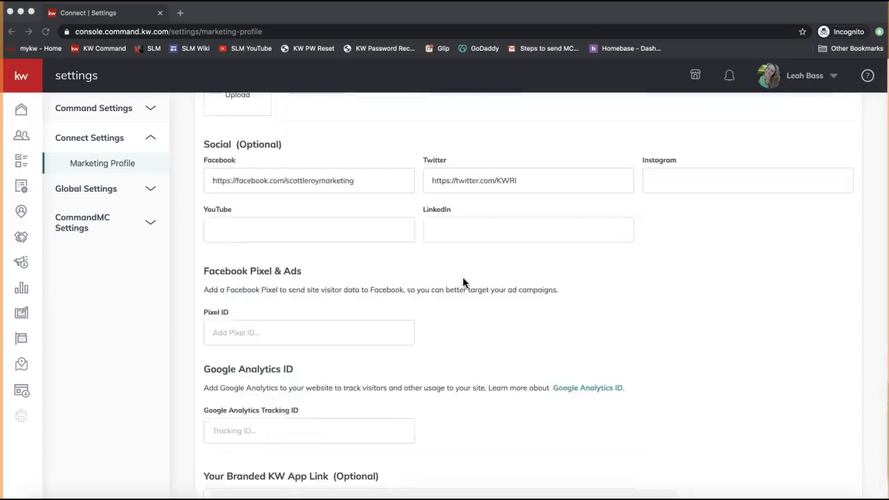
{"action": "scroll", "coordinate": [333, 302], "scroll_direction": "up", "scroll_amount": 5}
{"action": "scroll", "coordinate": [332, 303], "scroll_direction": "down", "scroll_amount": 8}
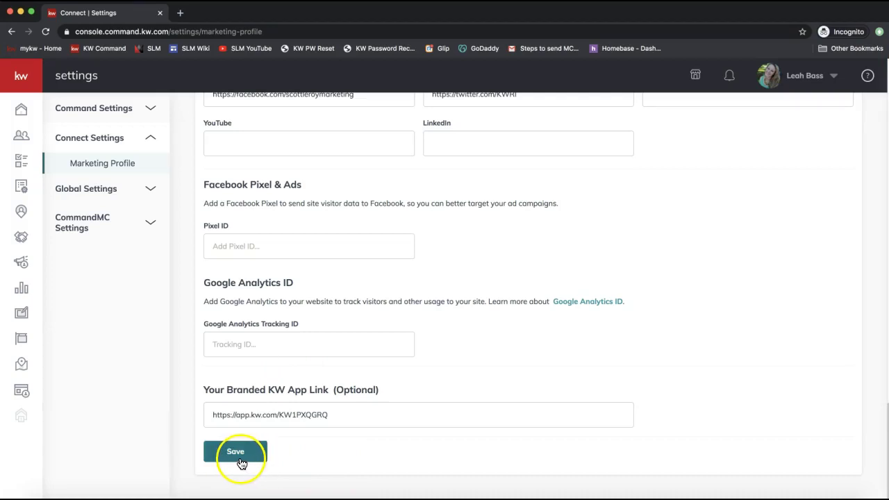
{"action": "left_click", "coordinate": [240, 459]}
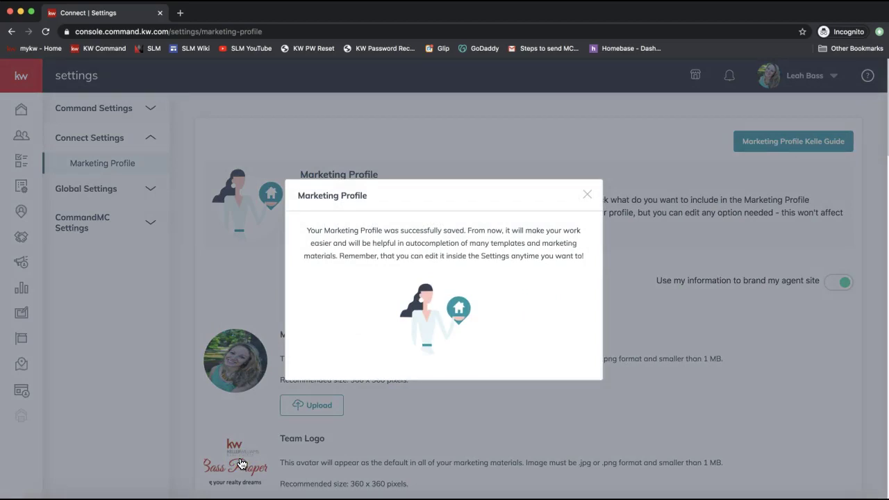
Close the Marketing Profile saved-successfully dialog.
{"action": "left_click", "coordinate": [587, 194]}
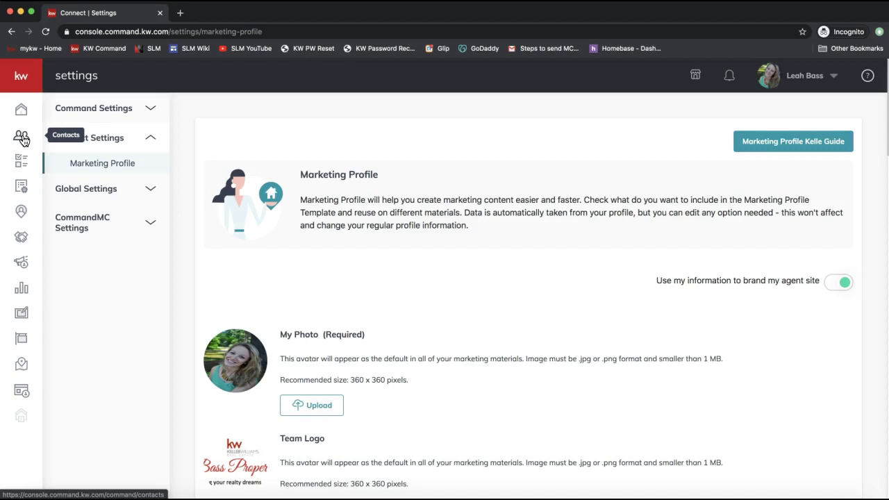
Open the Contacts list and read the new questions in the meeting chat.
{"action": "left_click", "coordinate": [22, 138]}
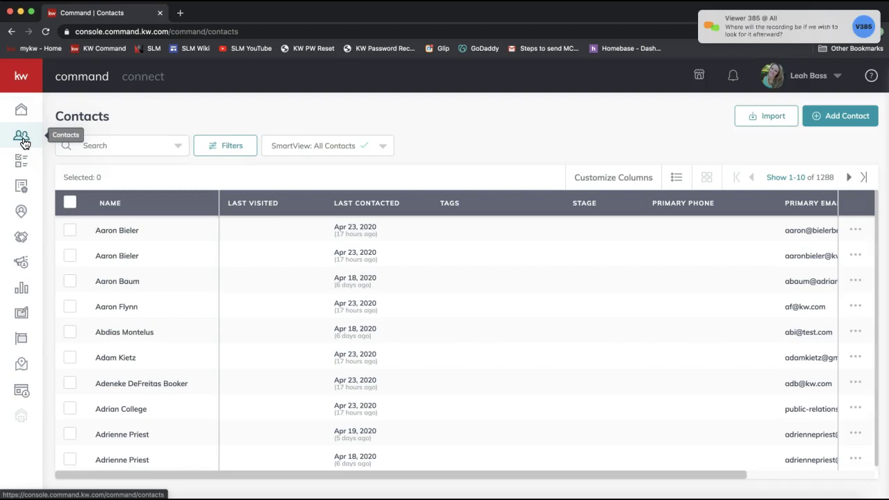
{"action": "left_click", "coordinate": [763, 25]}
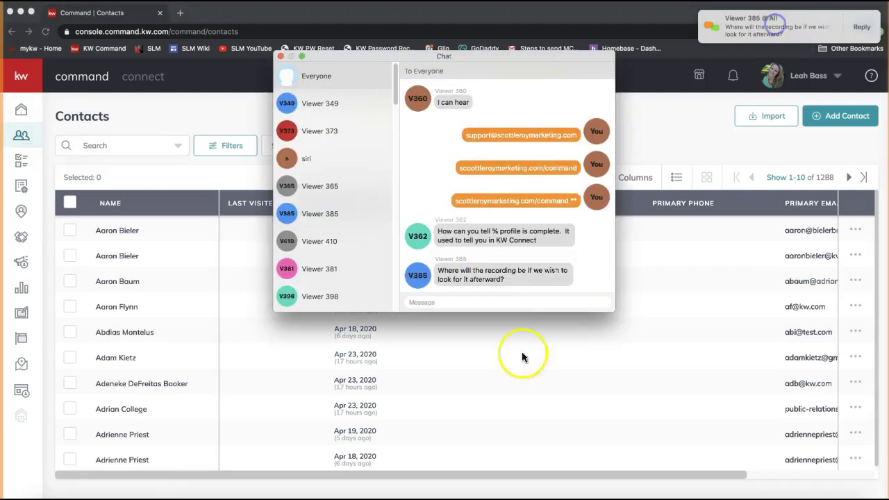
{"action": "left_click", "coordinate": [520, 243]}
{"action": "triple_click", "coordinate": [519, 243]}
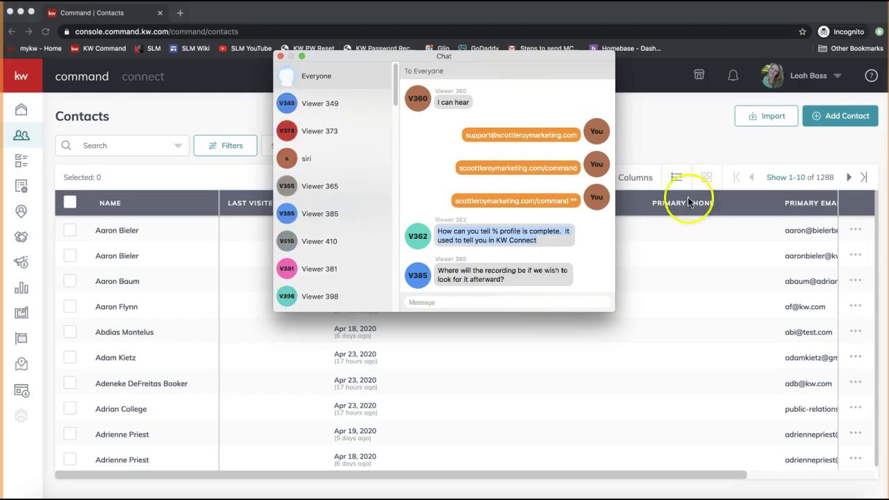
{"action": "triple_click", "coordinate": [497, 281]}
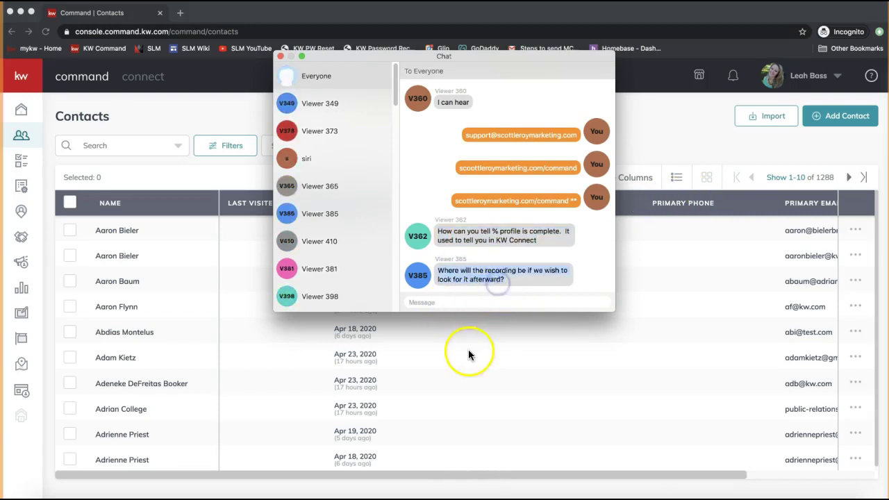
{"action": "left_click", "coordinate": [458, 276]}
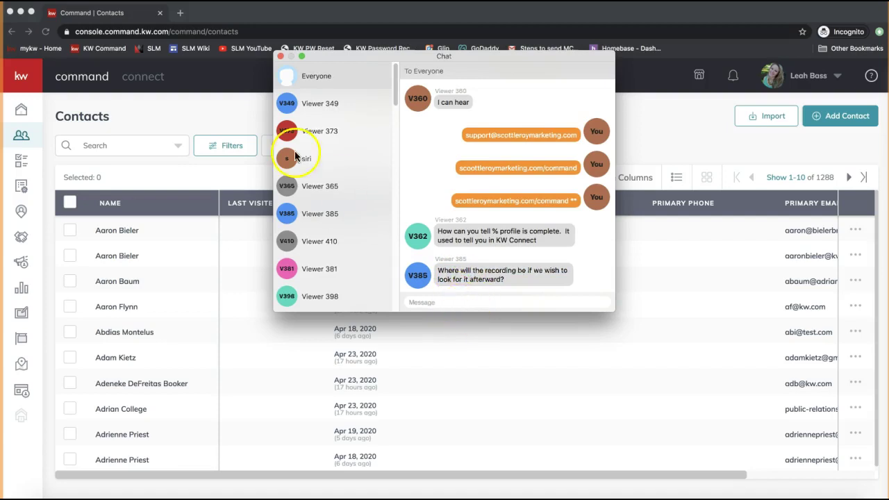
Grab the scottleroymarketing YouTube channel link and send it to everyone in the chat.
{"action": "left_click", "coordinate": [218, 109]}
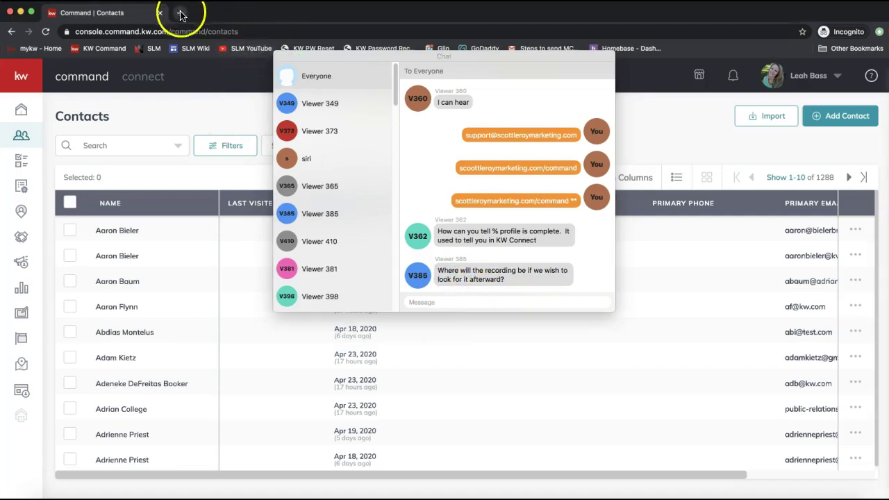
{"action": "left_click", "coordinate": [180, 12]}
{"action": "left_click", "coordinate": [236, 48]}
{"action": "left_click", "coordinate": [286, 13]}
{"action": "left_click", "coordinate": [436, 302]}
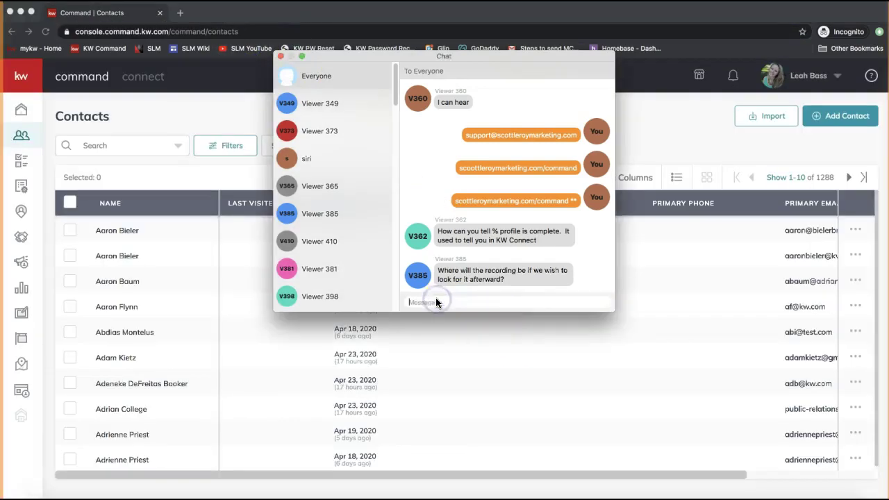
{"action": "key", "text": "super+v"}
{"action": "key", "text": "Return"}
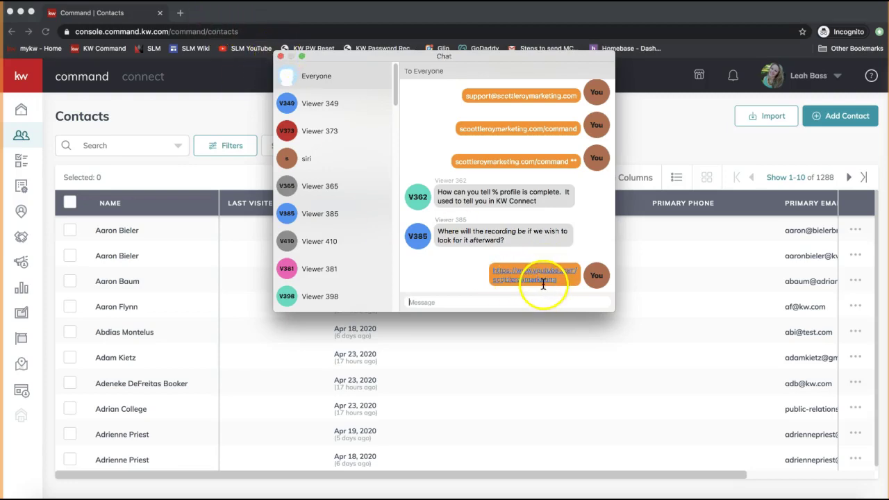
{"action": "left_click", "coordinate": [280, 56]}
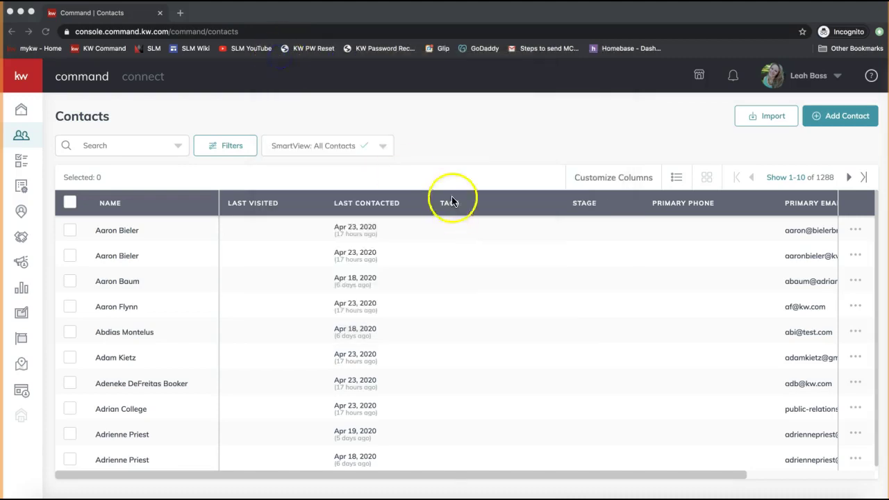
{"action": "left_click", "coordinate": [442, 132]}
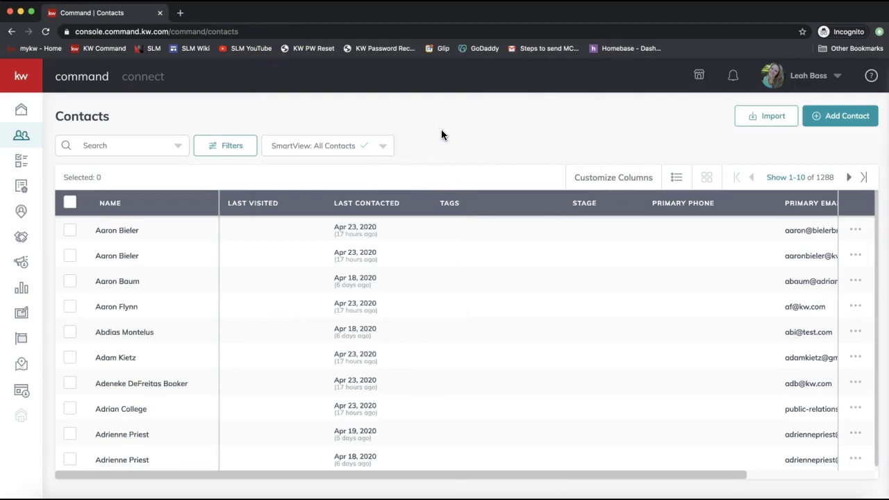
{"action": "left_click", "coordinate": [22, 145]}
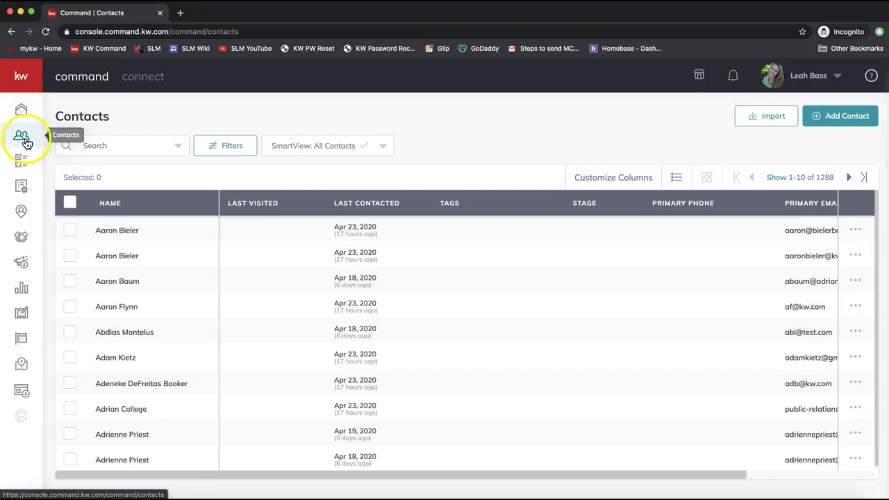
{"action": "left_click", "coordinate": [13, 142]}
{"action": "left_click", "coordinate": [23, 140]}
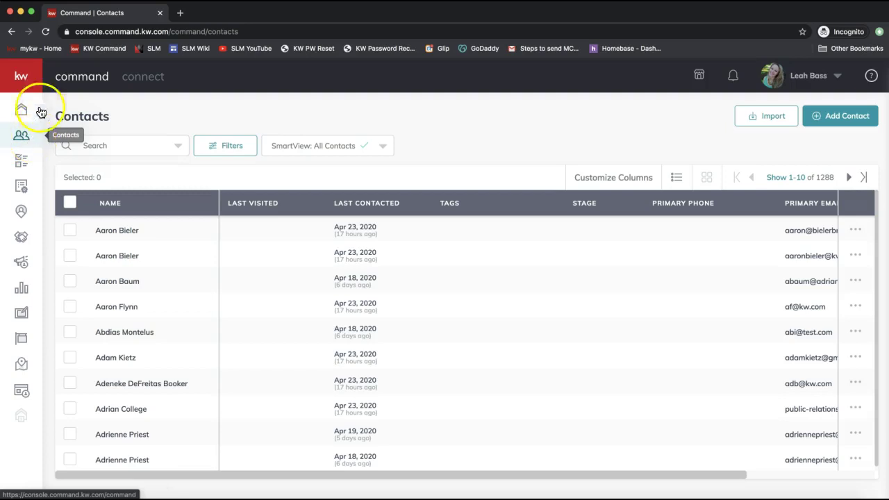
{"action": "left_click", "coordinate": [27, 75]}
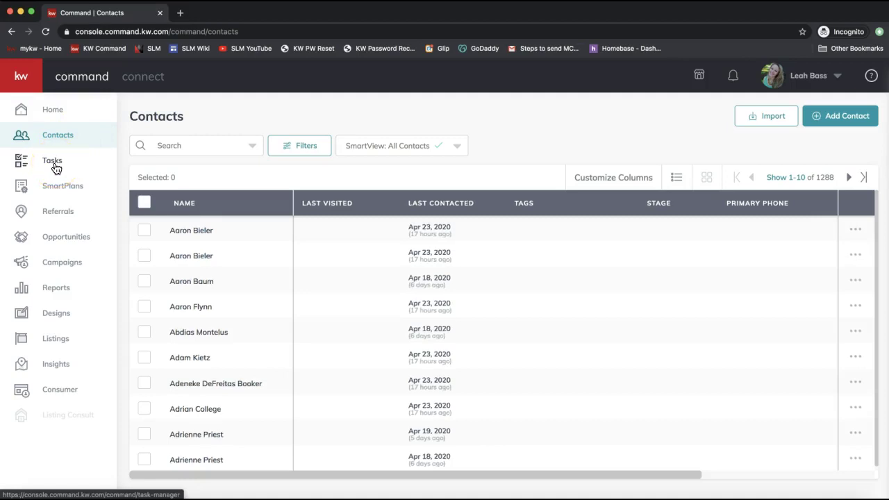
{"action": "left_click", "coordinate": [22, 137]}
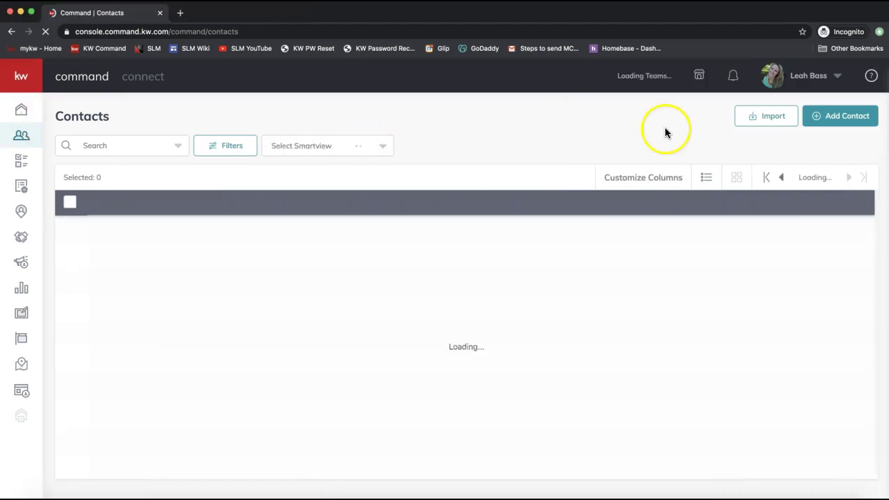
Start a new contact with Add Contact and enter the contact's full name.
{"action": "left_click", "coordinate": [853, 126]}
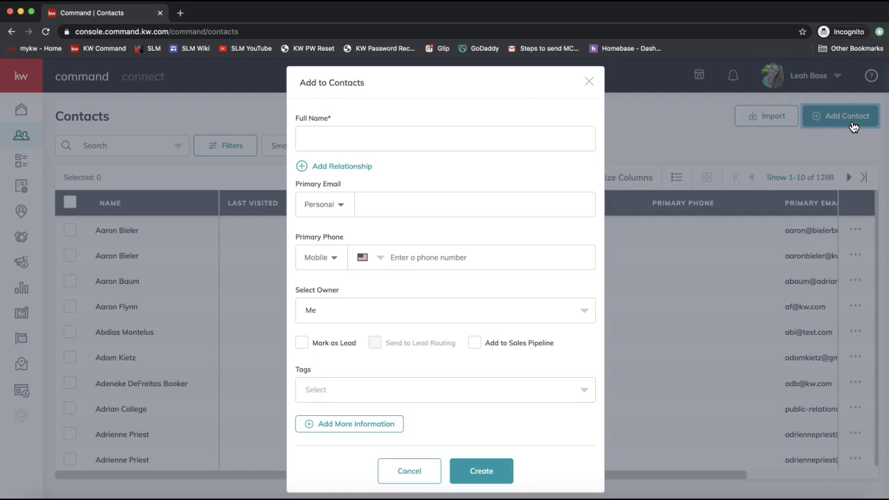
{"action": "left_click", "coordinate": [353, 144]}
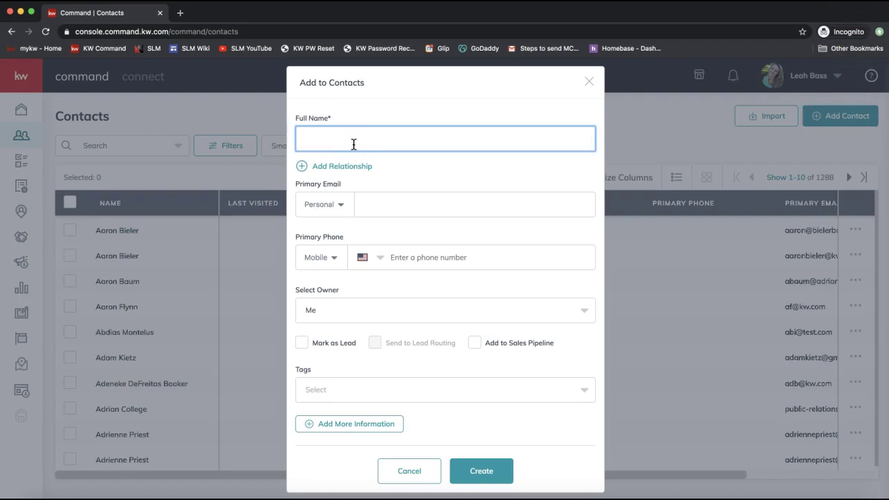
{"action": "type", "text": "Michael Scott"}
{"action": "triple_click", "coordinate": [338, 139]}
{"action": "left_click", "coordinate": [368, 204]}
{"action": "left_click", "coordinate": [367, 136]}
Enter the contact's personal e-mail as Primary Email and create the contact.
{"action": "left_click", "coordinate": [392, 206]}
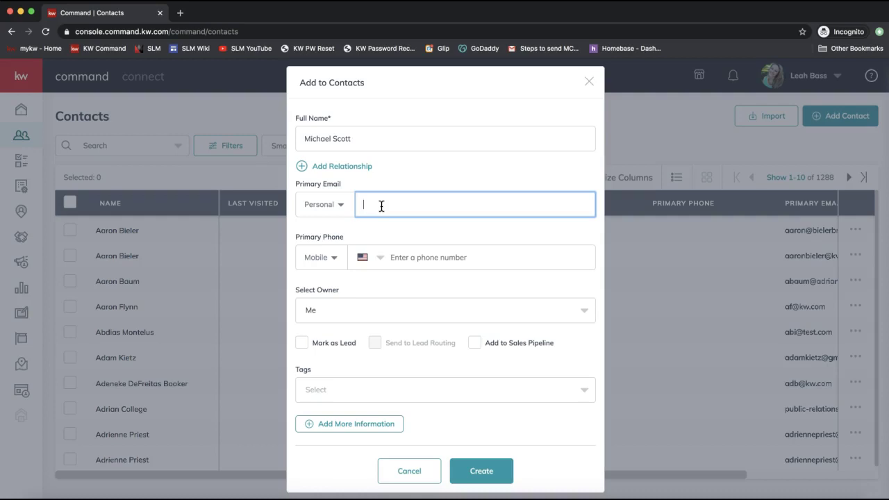
{"action": "left_click", "coordinate": [380, 205]}
{"action": "left_click", "coordinate": [412, 204]}
{"action": "type", "text": "michael@dundermifflin.org"}
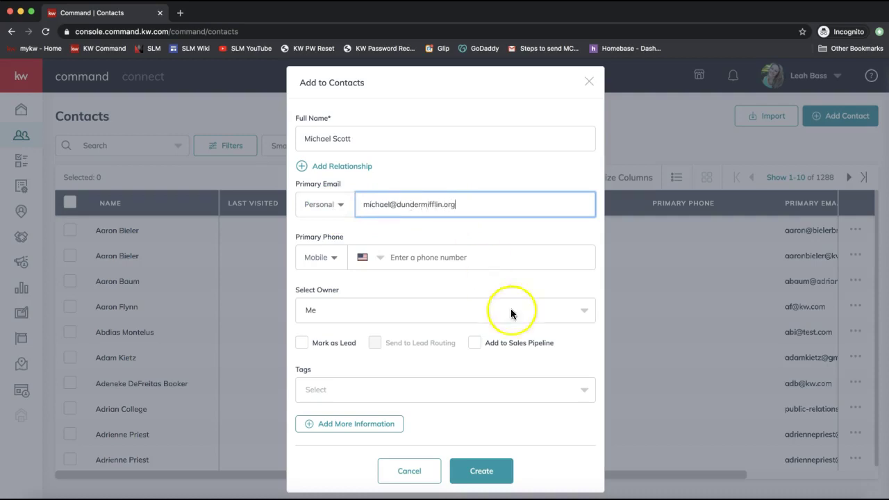
{"action": "left_click", "coordinate": [484, 472]}
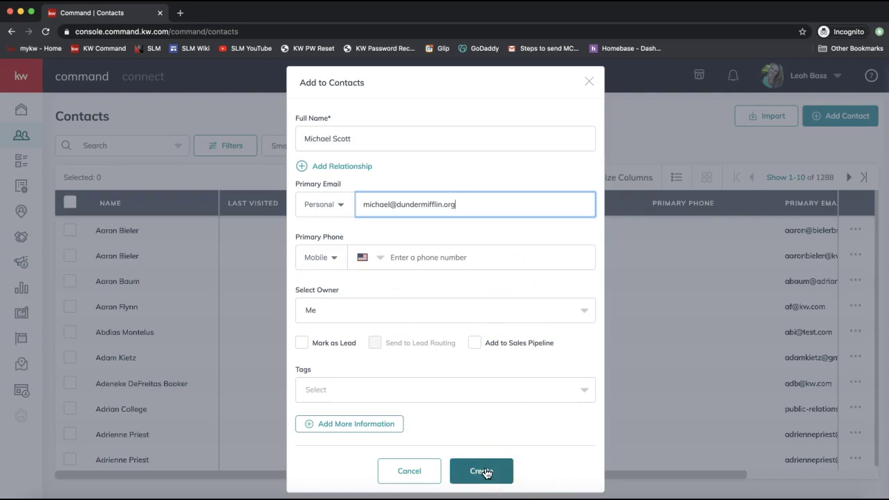
{"action": "triple_click", "coordinate": [372, 139]}
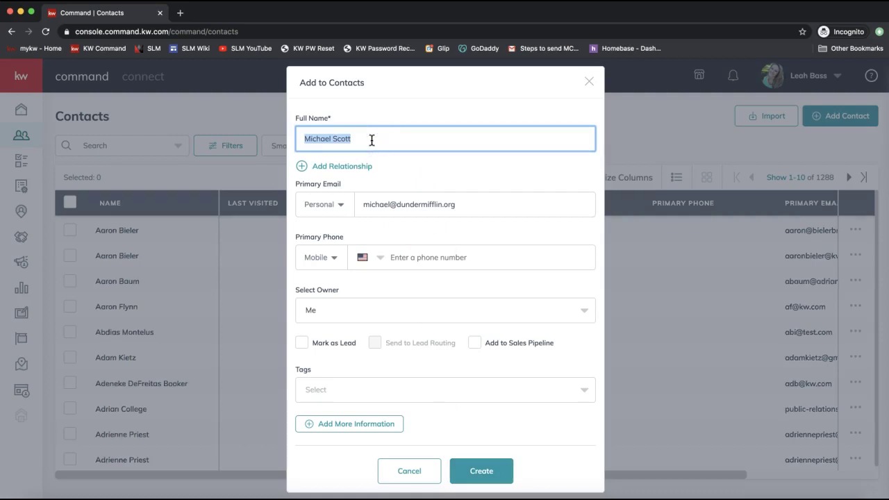
{"action": "left_click", "coordinate": [370, 140]}
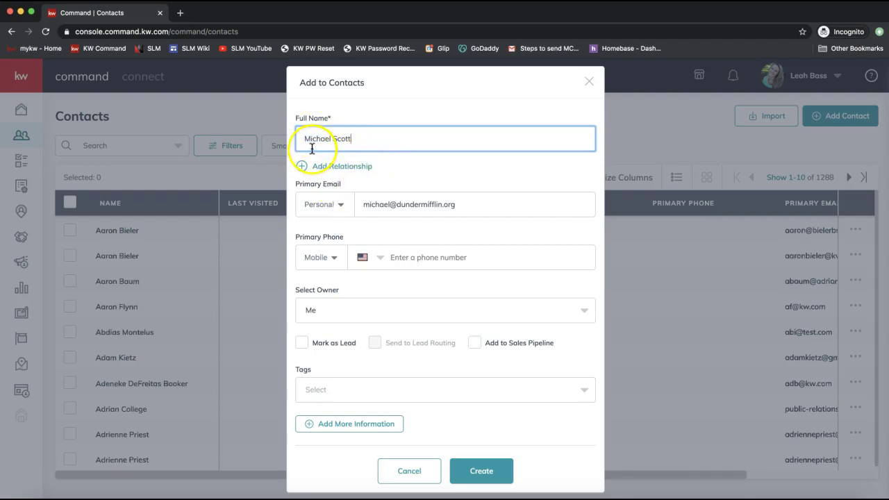
{"action": "left_click", "coordinate": [468, 206]}
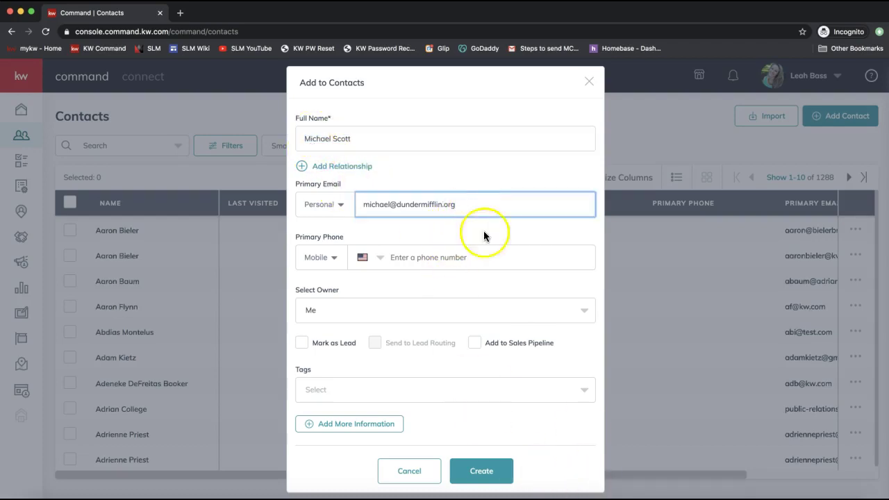
{"action": "left_click", "coordinate": [484, 483]}
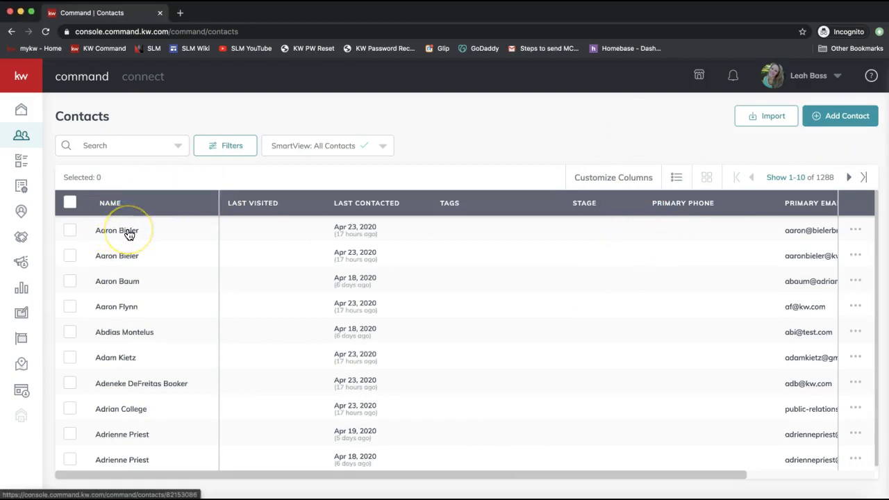
Search Contacts by the new contact's full name and open the first matching record.
{"action": "left_click", "coordinate": [109, 145]}
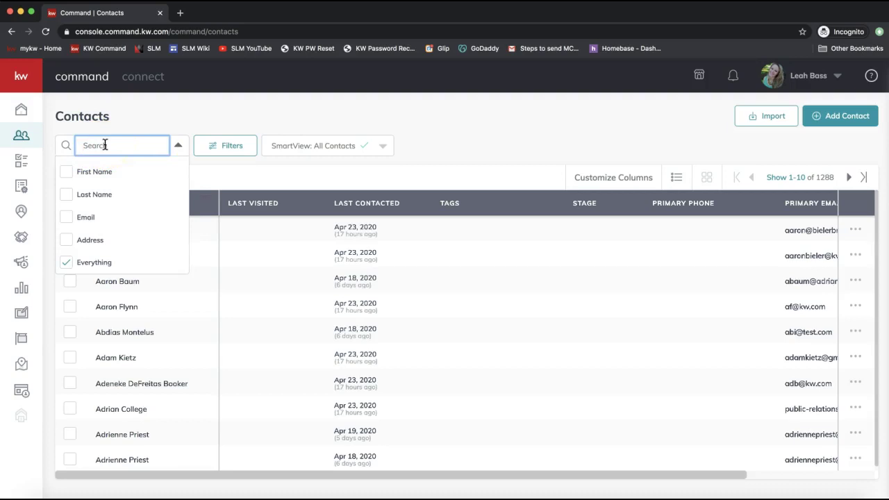
{"action": "type", "text": "michel"}
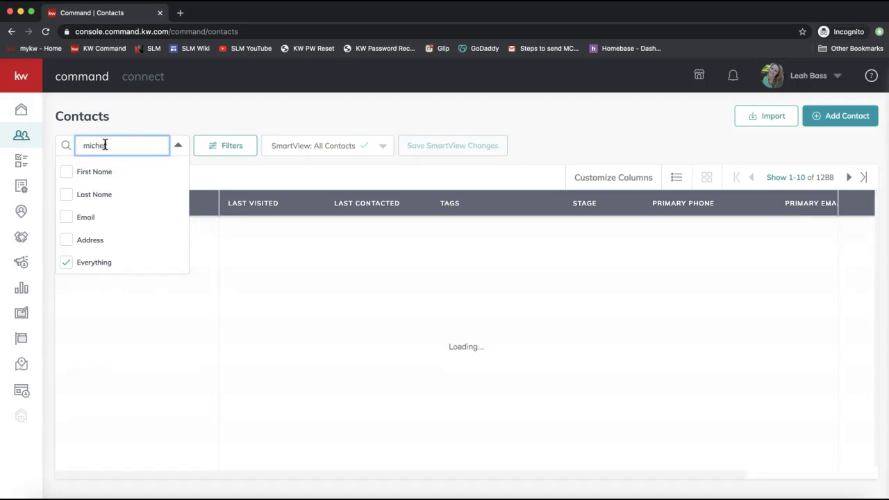
{"action": "key", "text": "BackSpace"}
{"action": "key", "text": "BackSpace"}
{"action": "type", "text": "ae"}
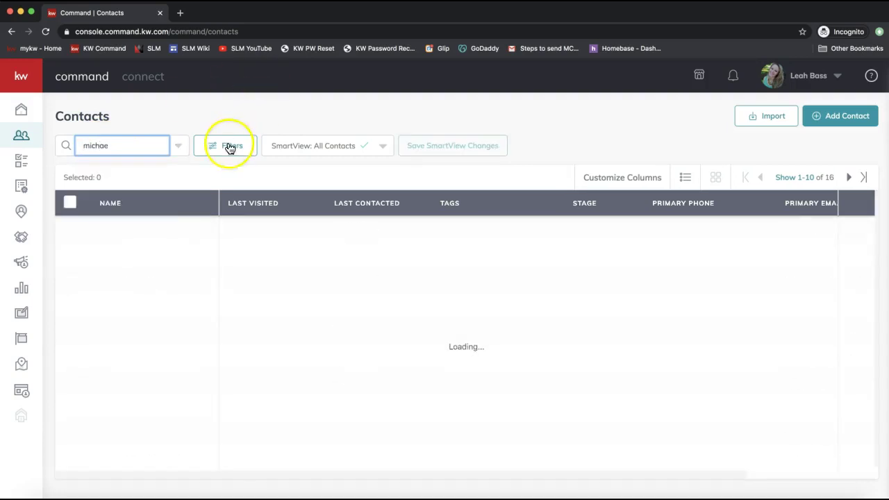
{"action": "type", "text": "l s col"}
{"action": "key", "text": "BackSpace"}
{"action": "key", "text": "BackSpace"}
{"action": "key", "text": "BackSpace"}
{"action": "key", "text": "BackSpace"}
{"action": "key", "text": "BackSpace"}
{"action": "type", "text": "scott"}
{"action": "left_click", "coordinate": [157, 153]}
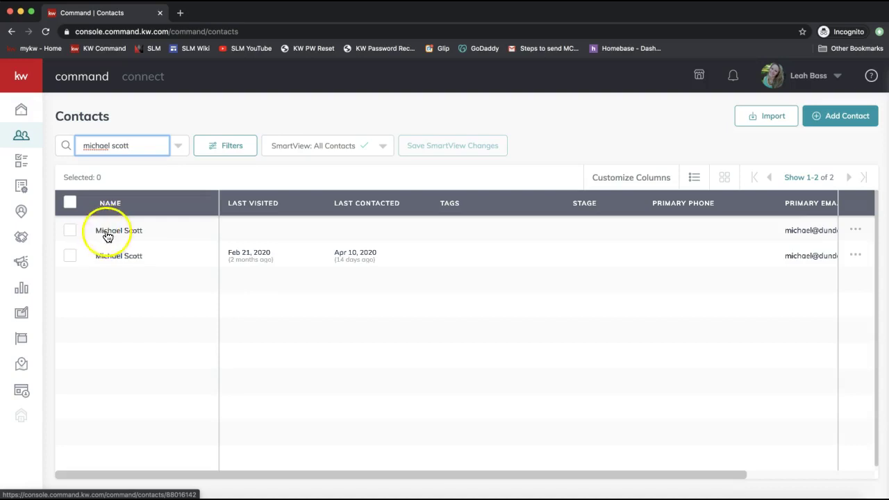
{"action": "left_click", "coordinate": [116, 235]}
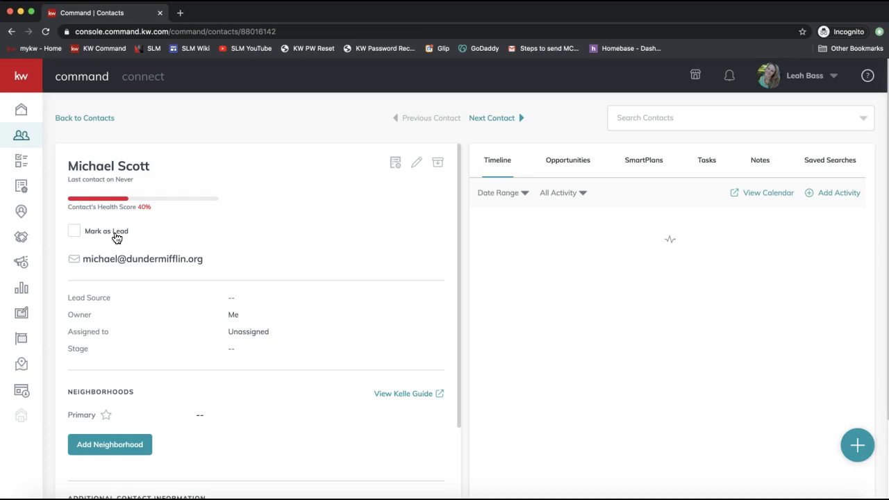
{"action": "left_click_drag", "start_coordinate": [158, 166], "coordinate": [50, 161]}
{"action": "left_click", "coordinate": [181, 166]}
{"action": "triple_click", "coordinate": [104, 167]}
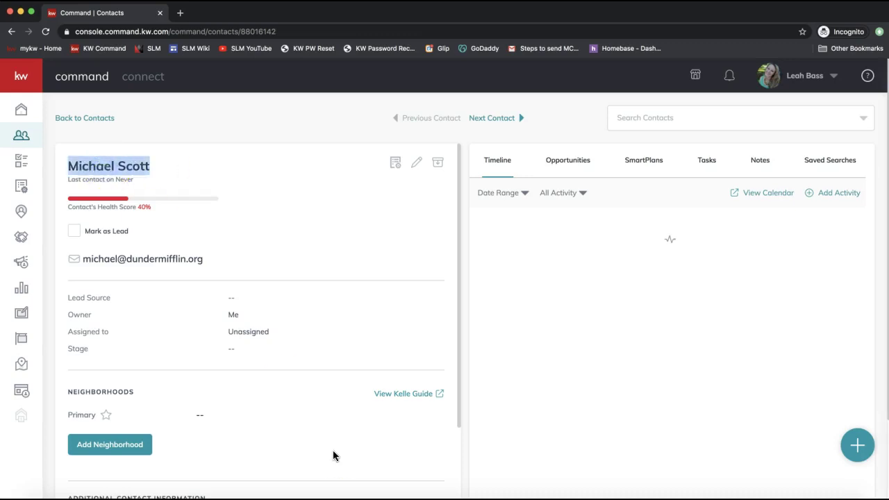
{"action": "scroll", "coordinate": [177, 370], "scroll_direction": "down", "scroll_amount": 2}
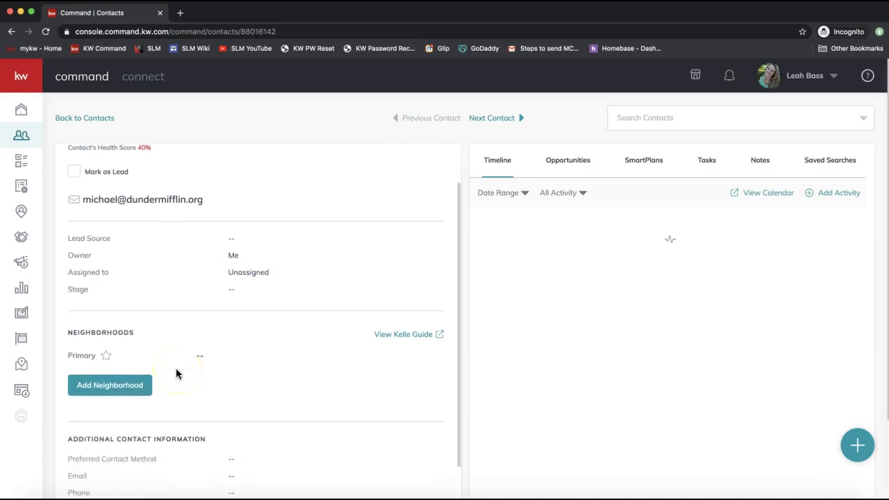
{"action": "double_click", "coordinate": [108, 333]}
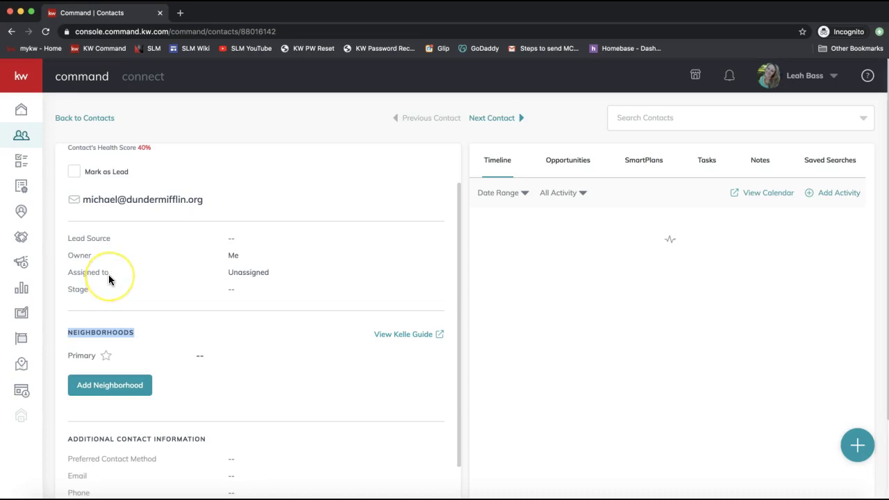
{"action": "scroll", "coordinate": [109, 278], "scroll_direction": "down", "scroll_amount": 3}
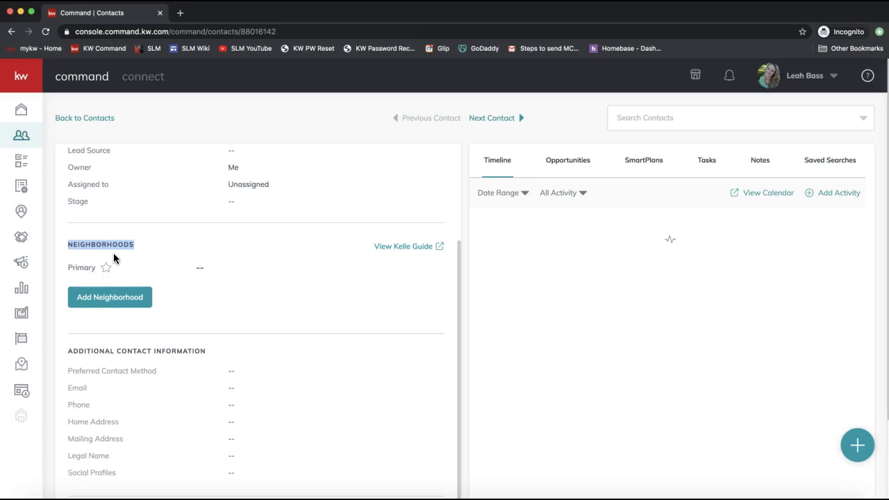
{"action": "left_click", "coordinate": [101, 303]}
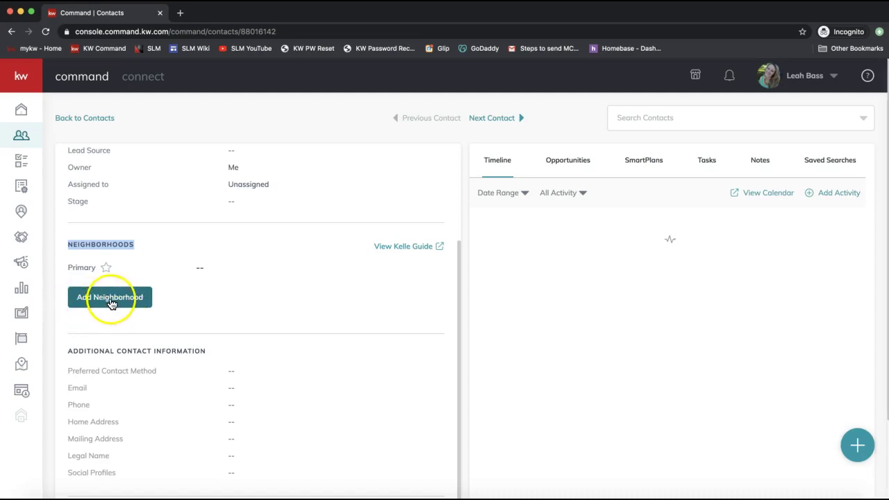
Allow location access, search 'ballantyne', and subscribe the contact to Bexley at Ballantyne.
{"action": "left_click", "coordinate": [125, 303]}
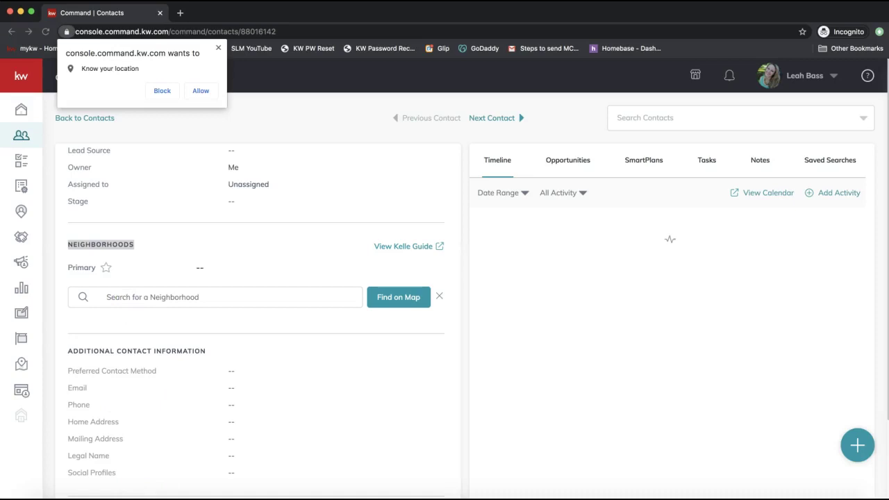
{"action": "left_click", "coordinate": [202, 93]}
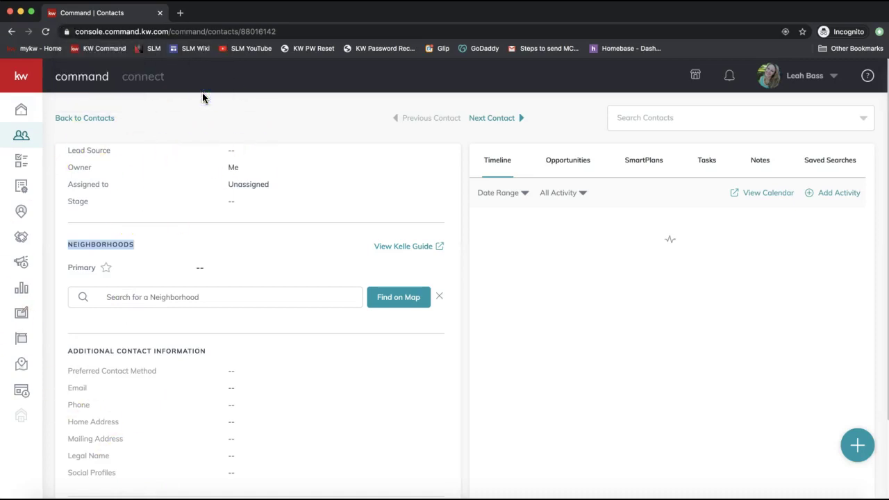
{"action": "left_click", "coordinate": [132, 303]}
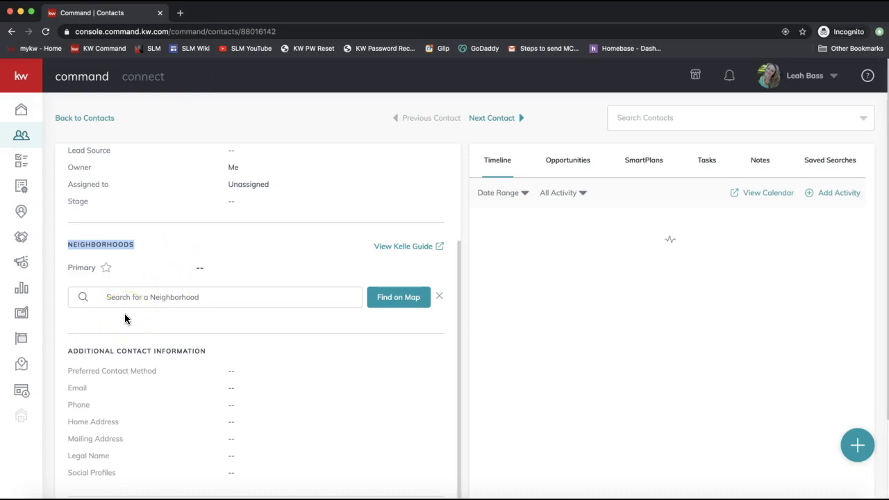
{"action": "left_click", "coordinate": [125, 295]}
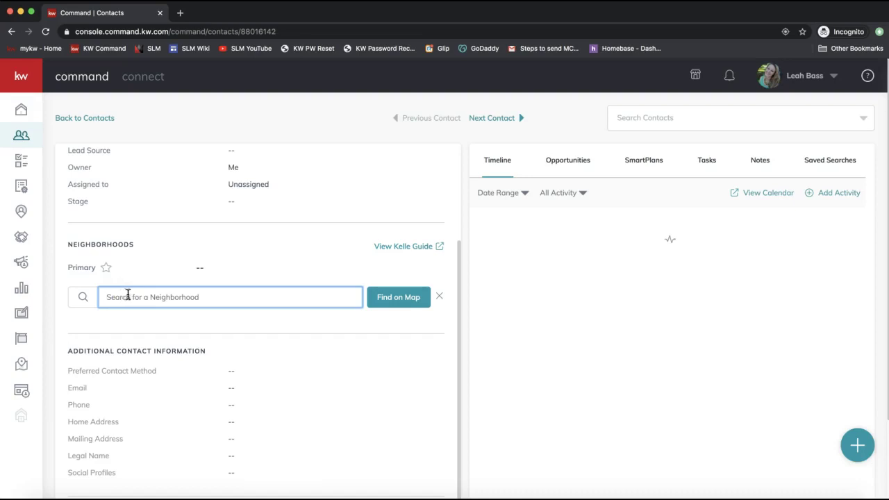
{"action": "type", "text": "ballantyne"}
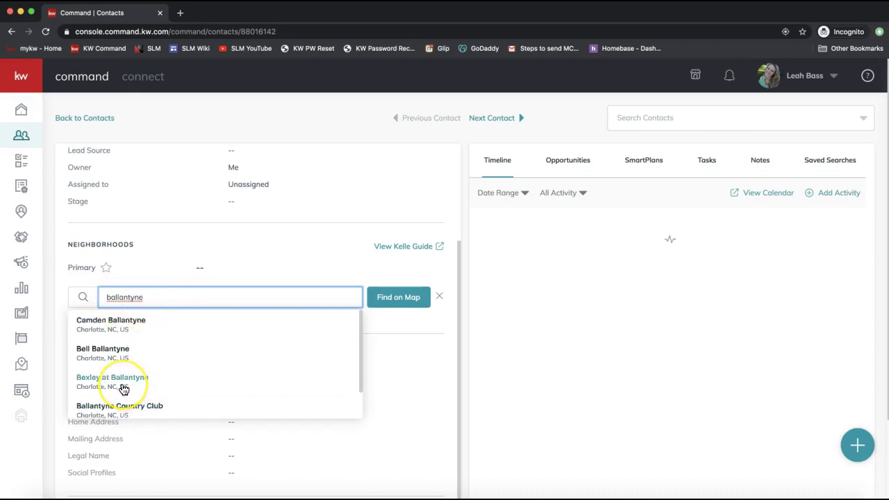
{"action": "scroll", "coordinate": [165, 377], "scroll_direction": "down", "scroll_amount": 1}
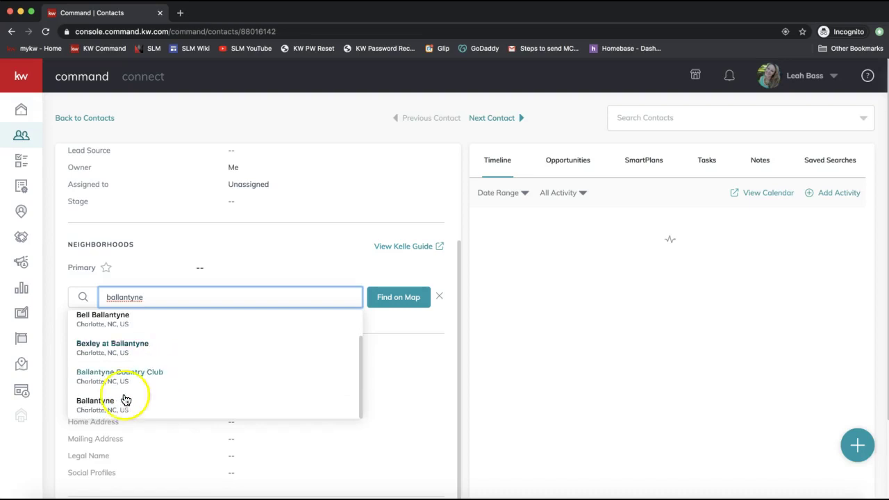
{"action": "scroll", "coordinate": [115, 367], "scroll_direction": "up", "scroll_amount": 1}
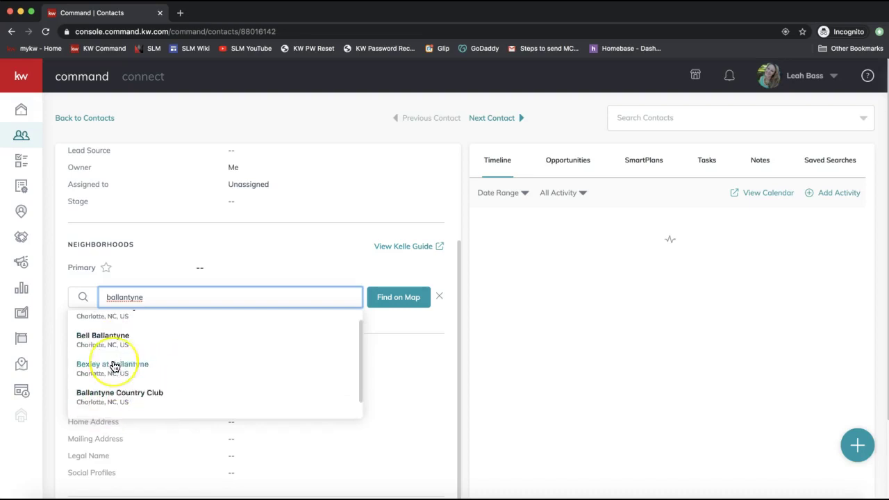
{"action": "left_click", "coordinate": [95, 351]}
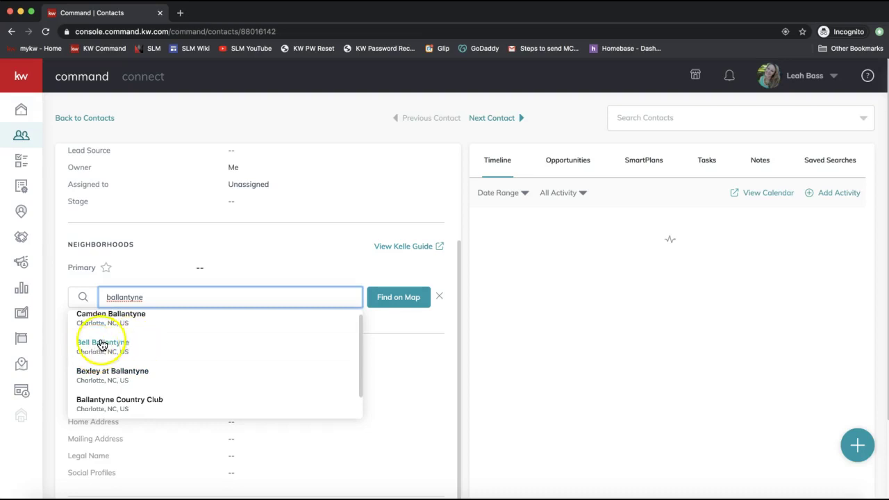
{"action": "left_click", "coordinate": [101, 373]}
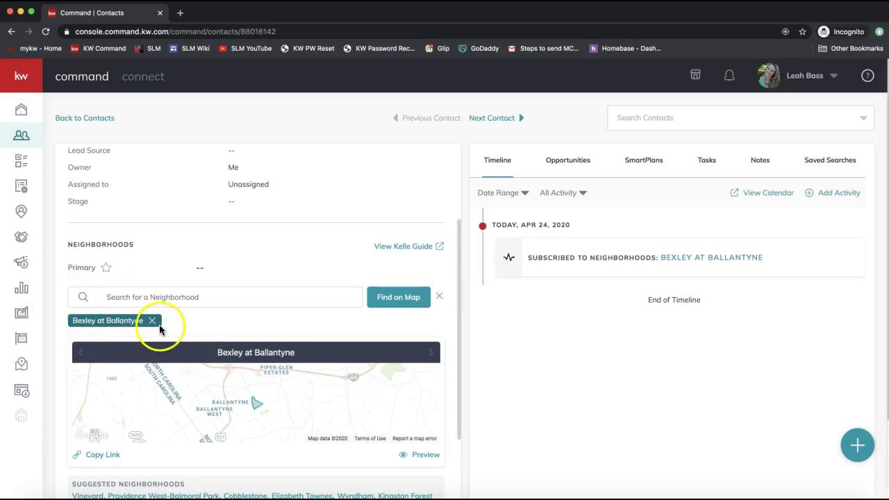
Add the suggested Kingston Forest neighborhood to the contact's subscriptions.
{"action": "scroll", "coordinate": [212, 320], "scroll_direction": "down", "scroll_amount": 1}
{"action": "scroll", "coordinate": [216, 323], "scroll_direction": "down", "scroll_amount": 3}
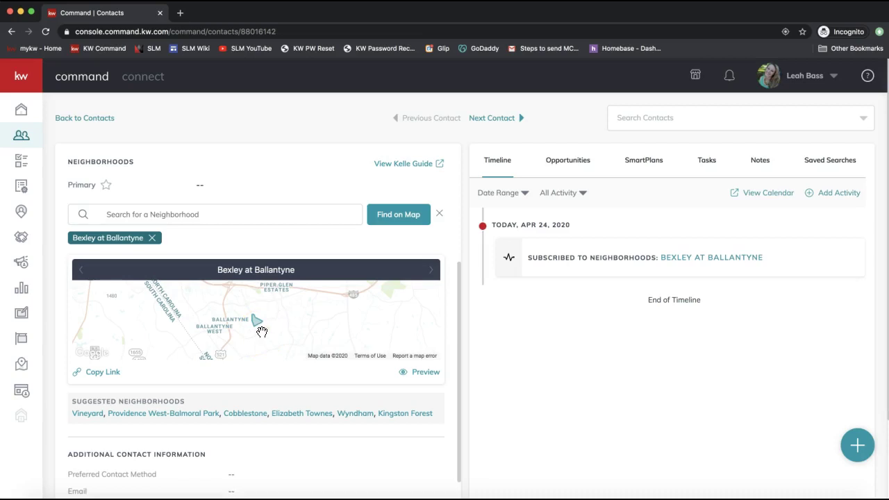
{"action": "left_click_drag", "start_coordinate": [72, 404], "coordinate": [189, 398]}
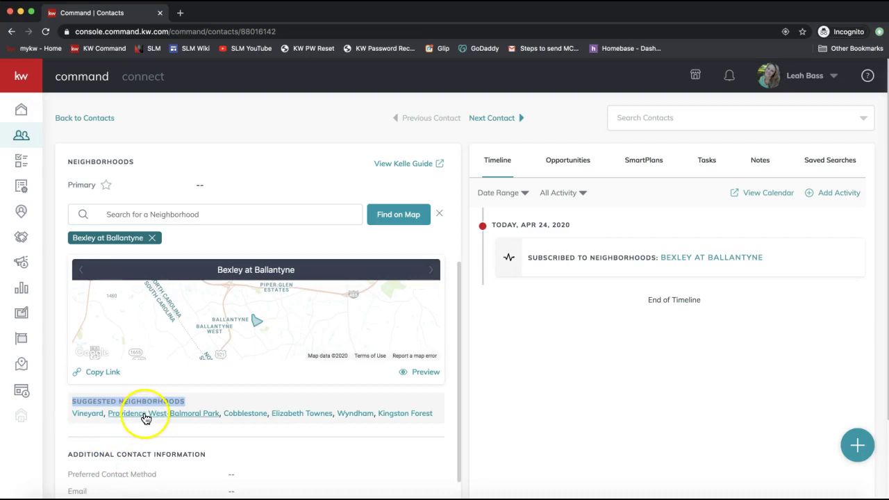
{"action": "left_click", "coordinate": [388, 415]}
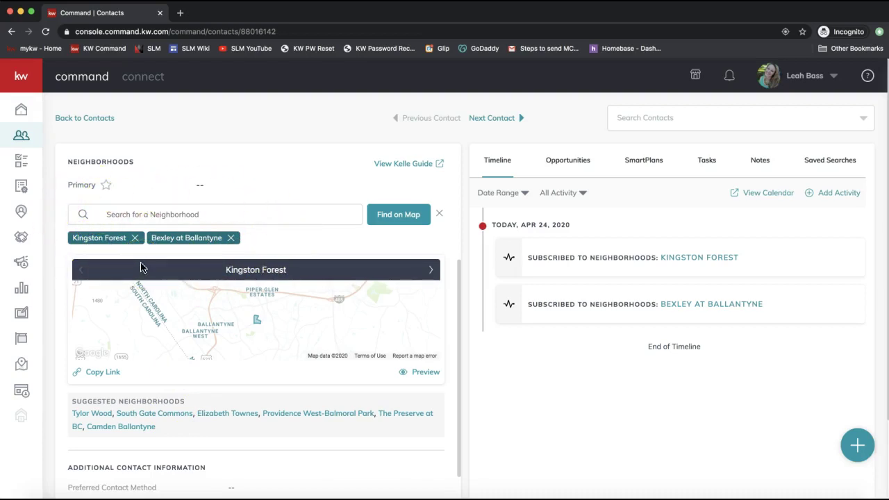
{"action": "left_click", "coordinate": [109, 214]}
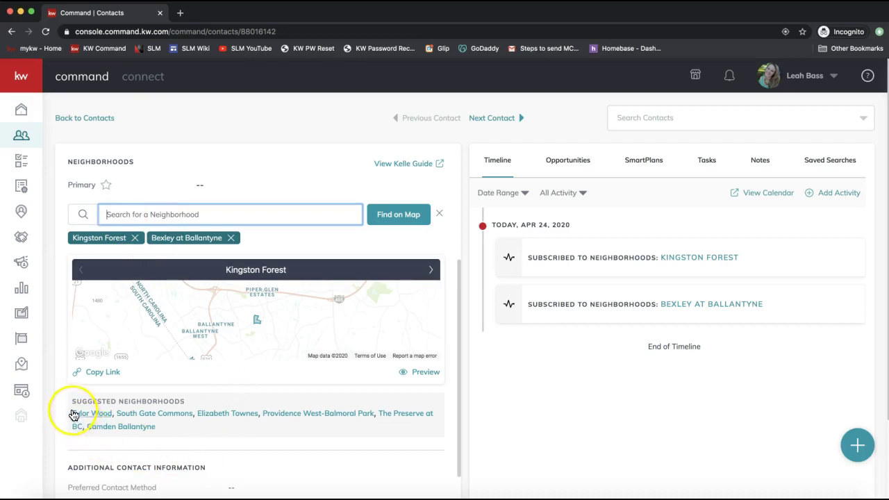
{"action": "left_click_drag", "start_coordinate": [73, 401], "coordinate": [185, 399]}
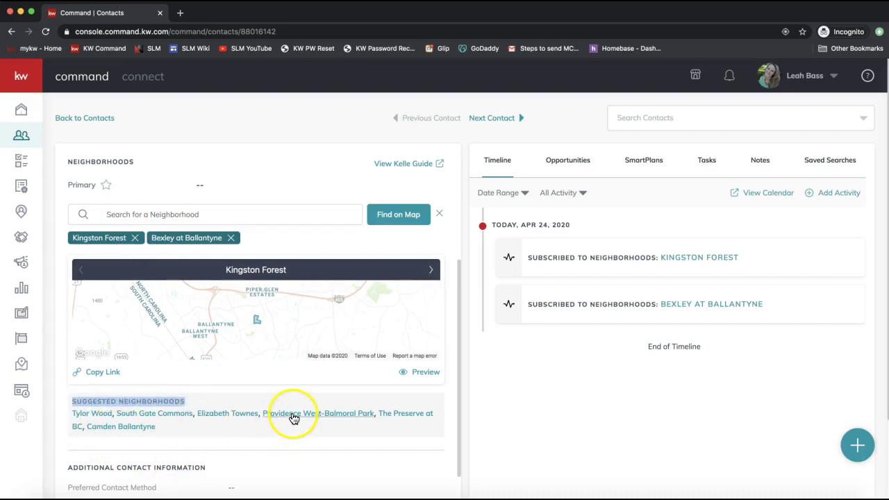
{"action": "left_click", "coordinate": [398, 220]}
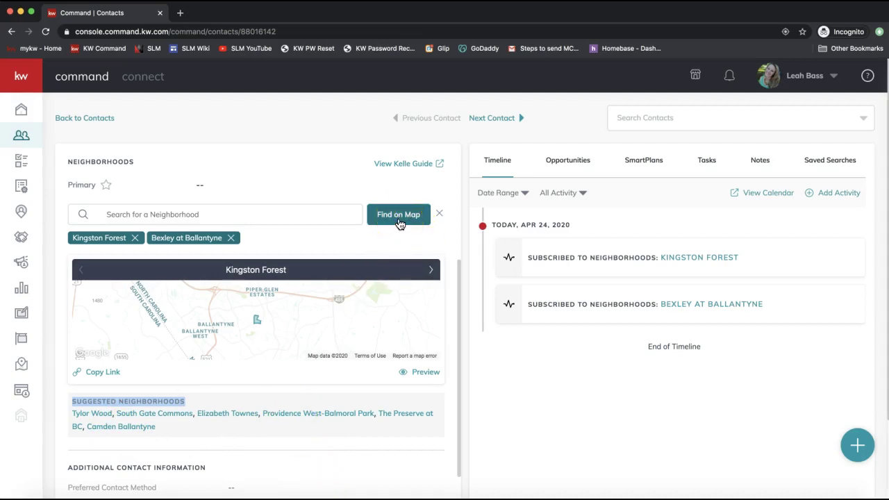
{"action": "left_click", "coordinate": [154, 214]}
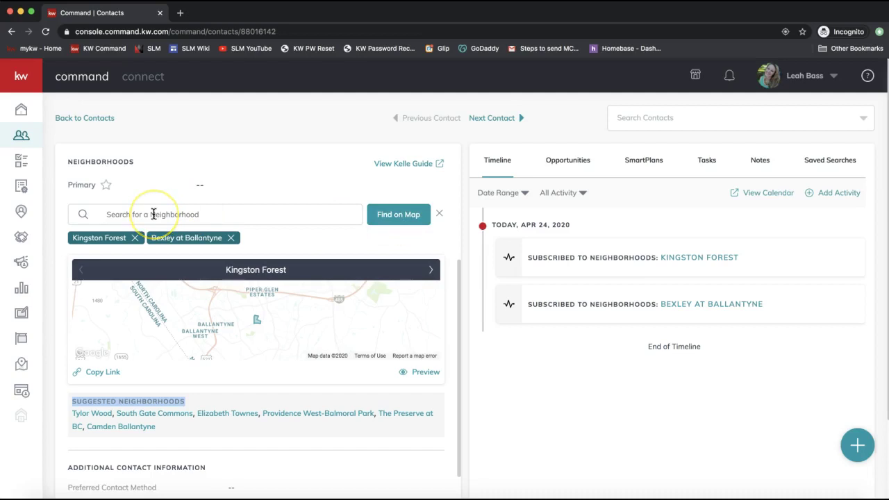
{"action": "left_click", "coordinate": [153, 213]}
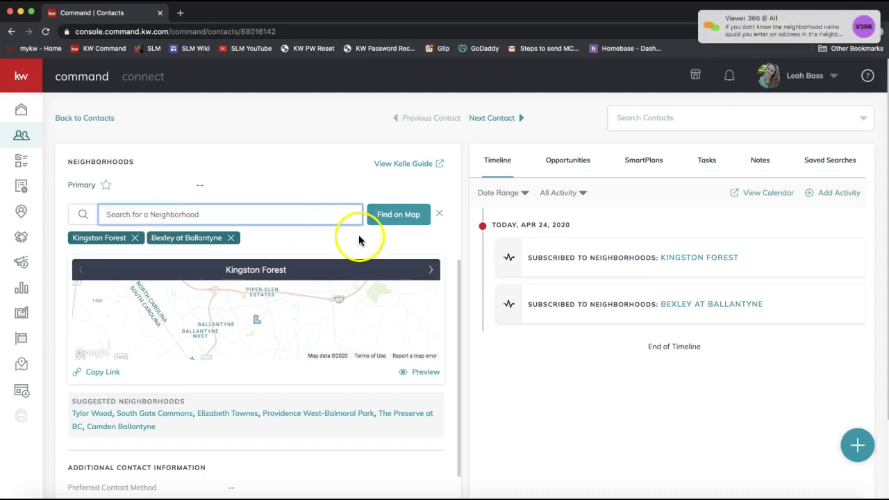
{"action": "left_click", "coordinate": [315, 231]}
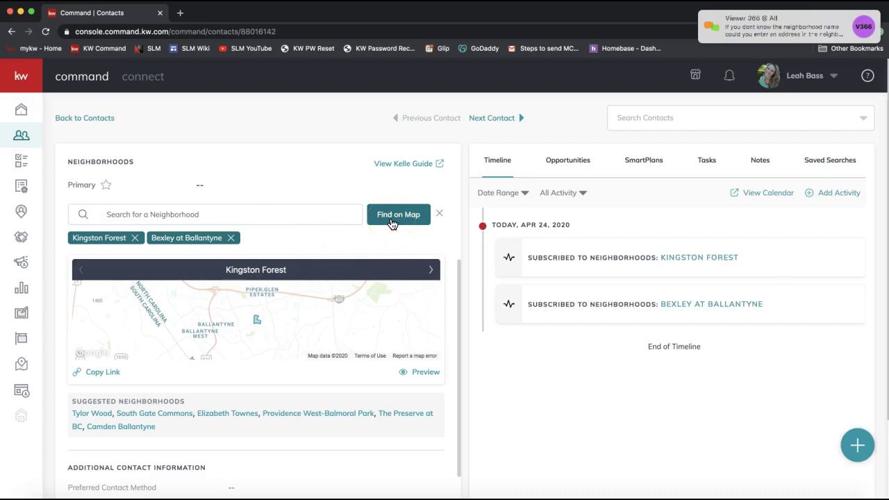
On the neighborhood map, search 'ballantyne' and jump to Ballantyne Commons Parkway, Charlotte, NC.
{"action": "left_click", "coordinate": [392, 223]}
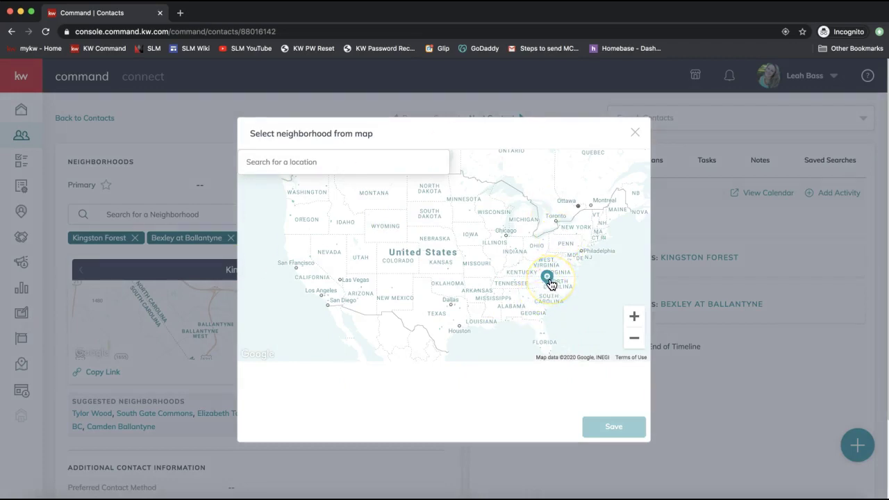
{"action": "left_click", "coordinate": [287, 168]}
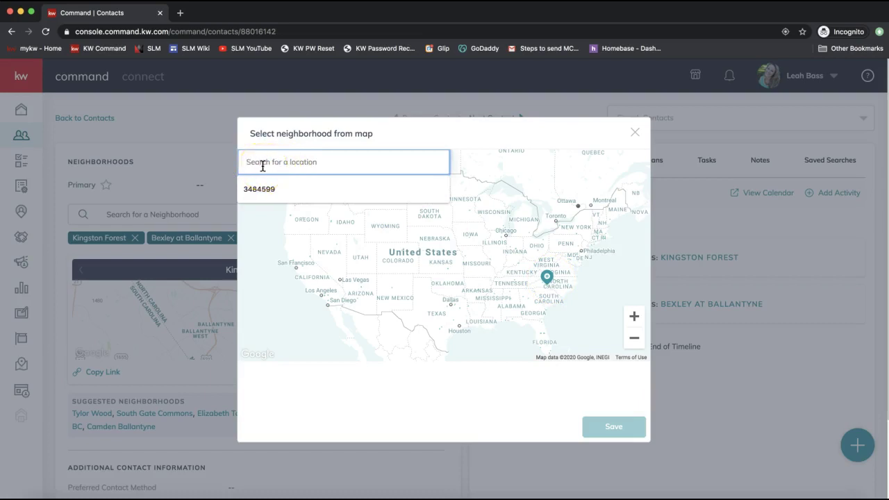
{"action": "type", "text": "ballantyne"}
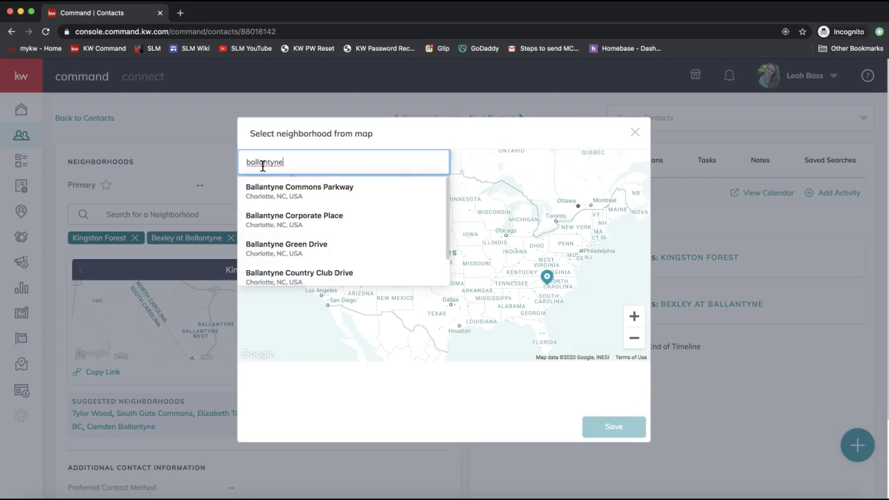
{"action": "left_click", "coordinate": [264, 195]}
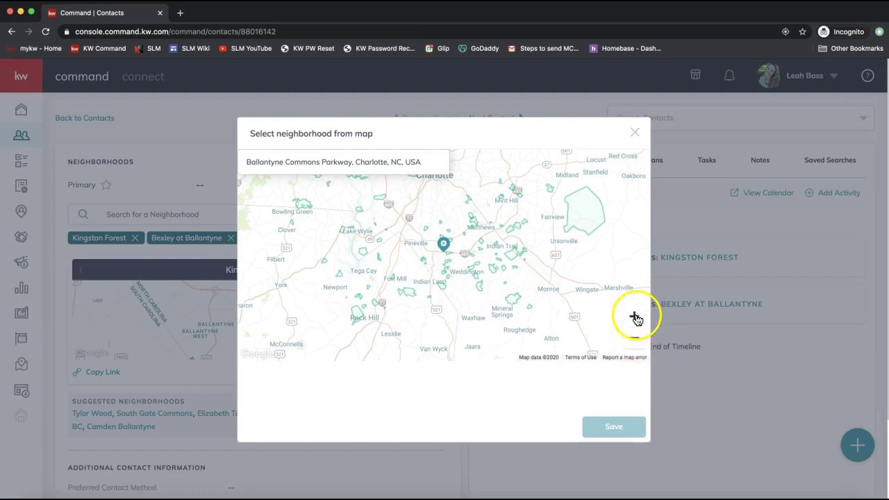
Zoom in around Ballantyne and pick Ridge Haven, Raeburn and Williamsburg on the map.
{"action": "left_click", "coordinate": [634, 318]}
{"action": "left_click", "coordinate": [634, 317]}
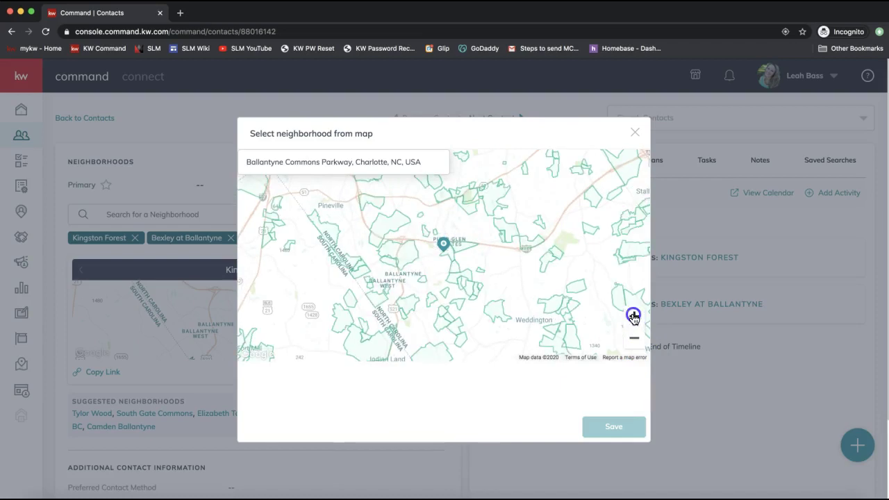
{"action": "left_click", "coordinate": [634, 318]}
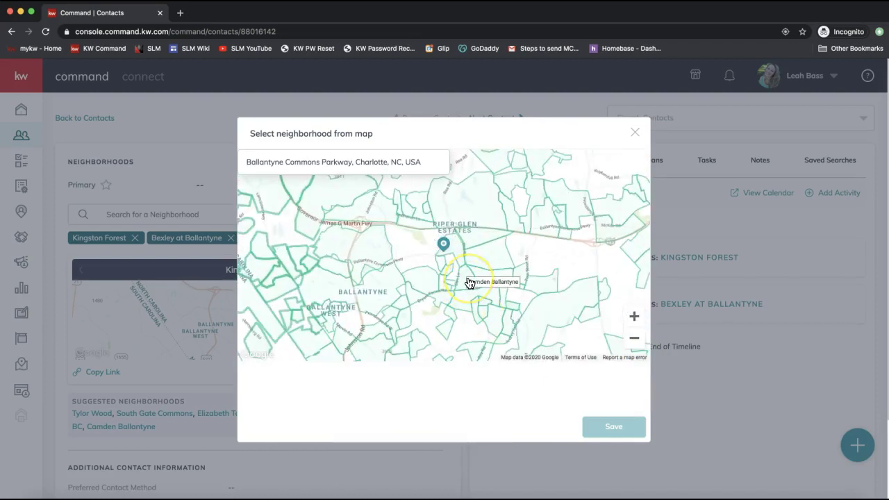
{"action": "left_click", "coordinate": [476, 225]}
{"action": "left_click", "coordinate": [376, 211]}
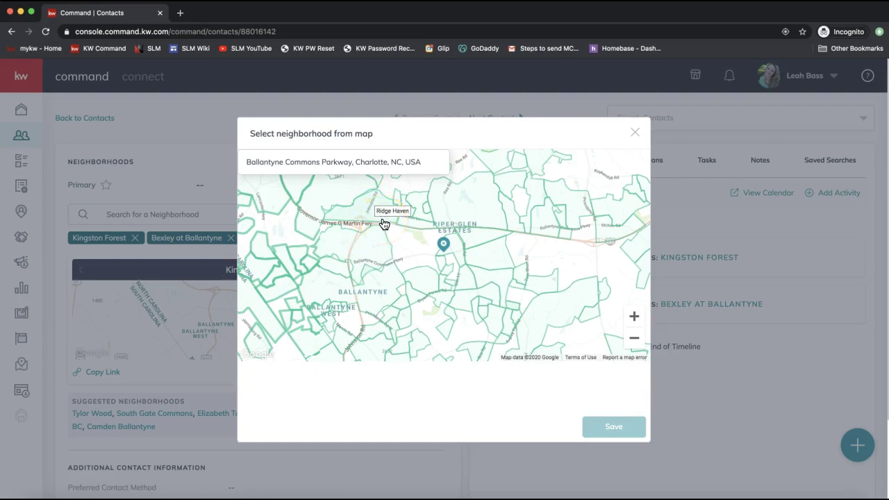
{"action": "left_click", "coordinate": [359, 204]}
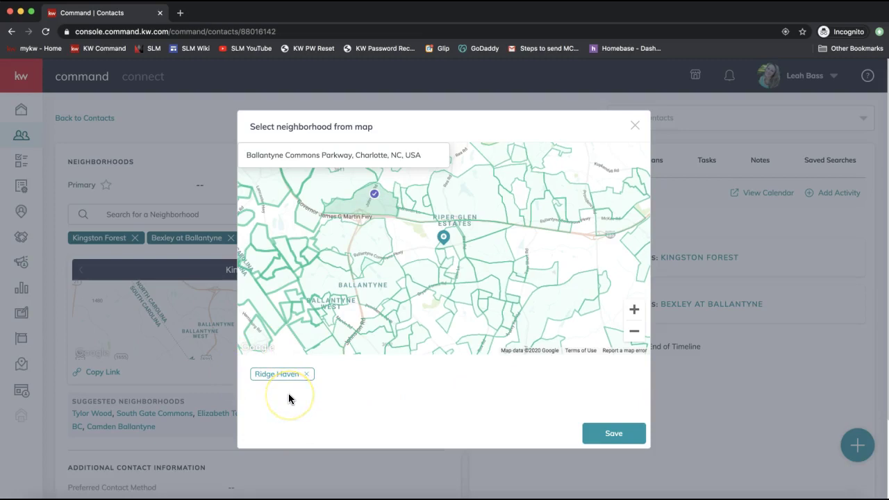
{"action": "left_click", "coordinate": [462, 289]}
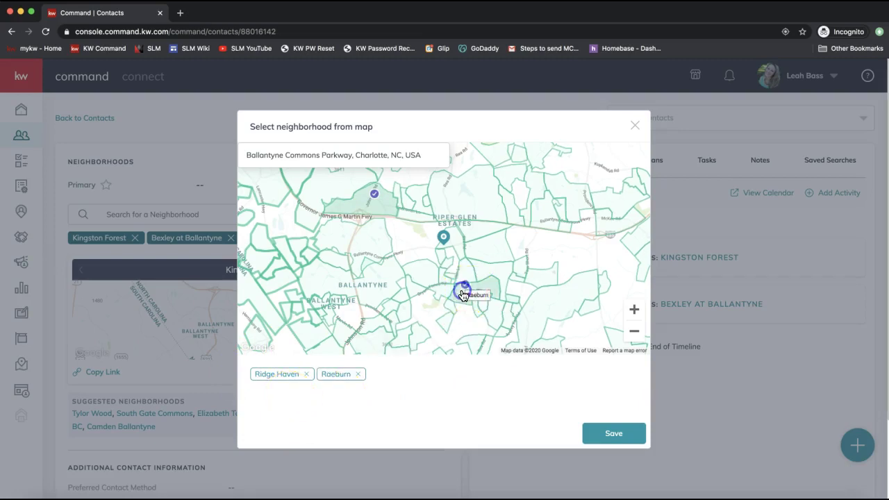
{"action": "left_click", "coordinate": [490, 245]}
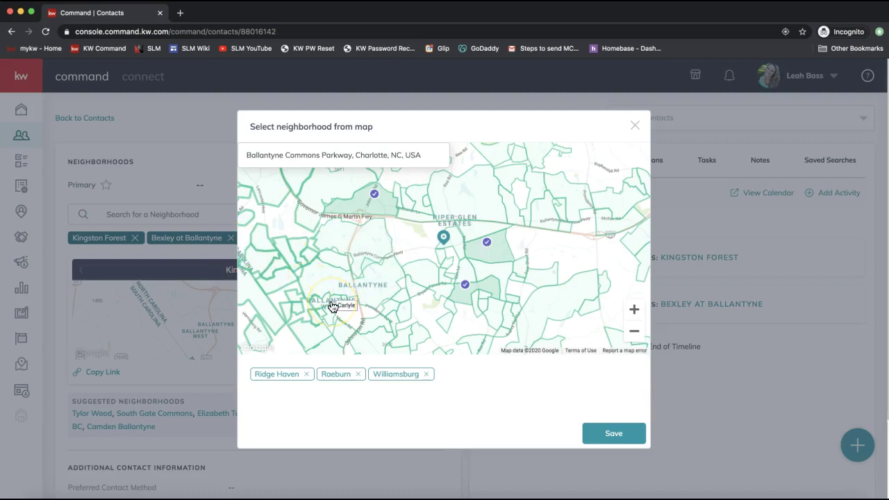
{"action": "left_click", "coordinate": [275, 151]}
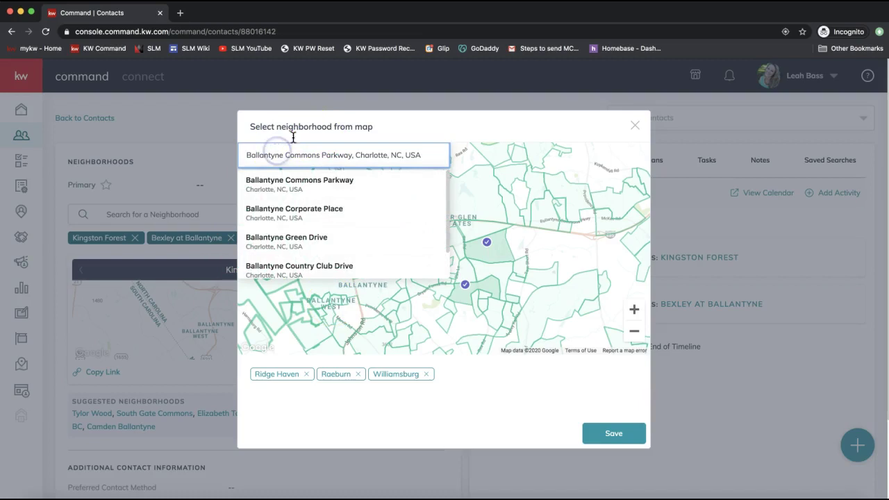
Pick Ballantyne on the map as well and save the chosen neighborhoods to the contact.
{"action": "left_click", "coordinate": [470, 132]}
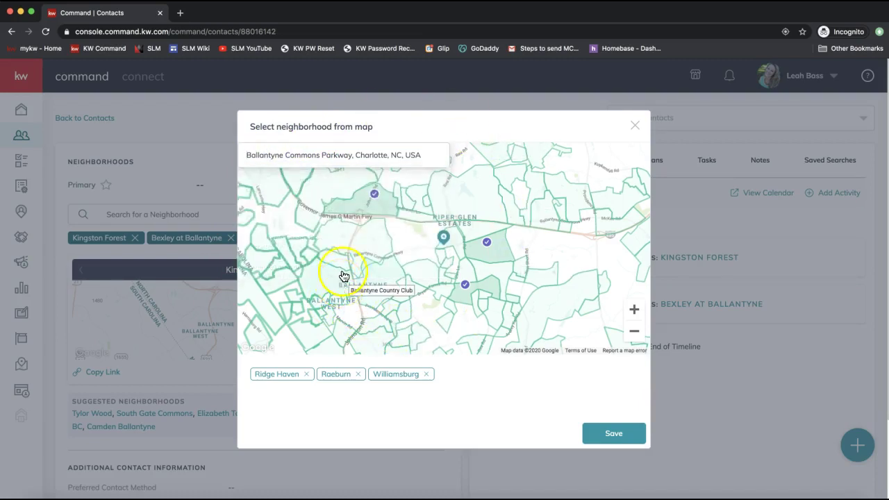
{"action": "left_click", "coordinate": [379, 242]}
{"action": "left_click", "coordinate": [360, 256]}
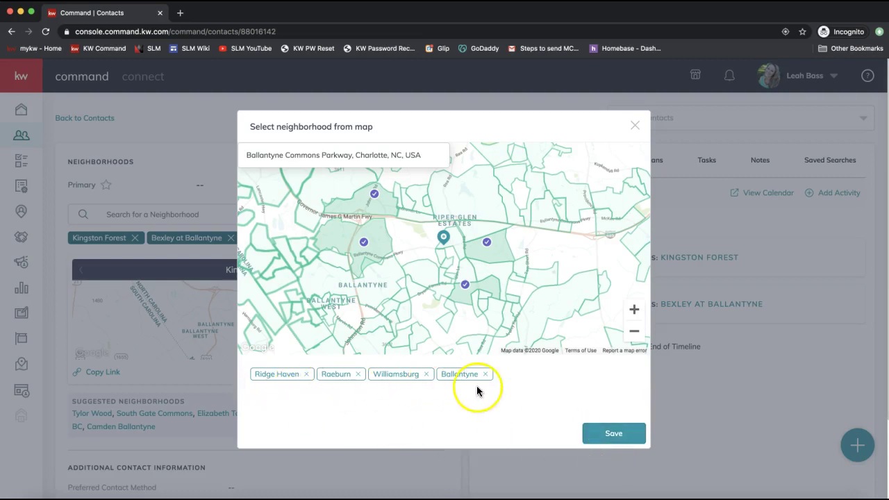
{"action": "left_click", "coordinate": [591, 430]}
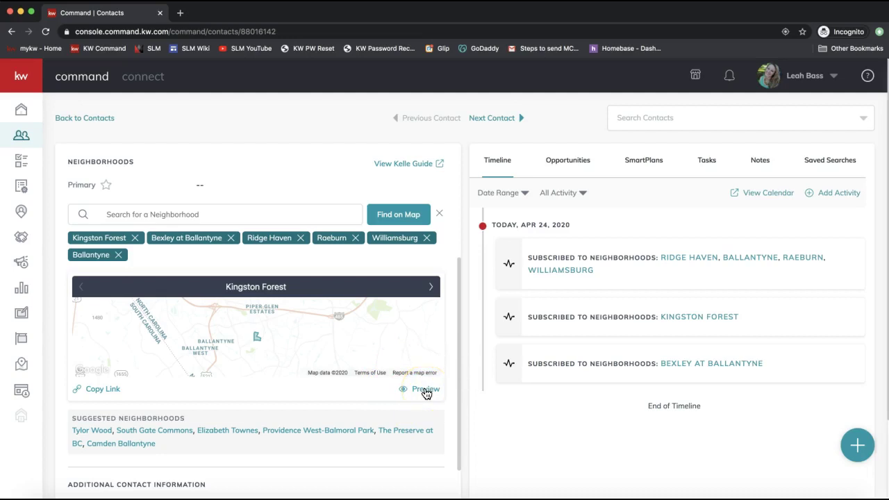
Preview the snapshot page and switch to the Ridge Haven, then Bexley at Ballantyne tab.
{"action": "left_click", "coordinate": [425, 389]}
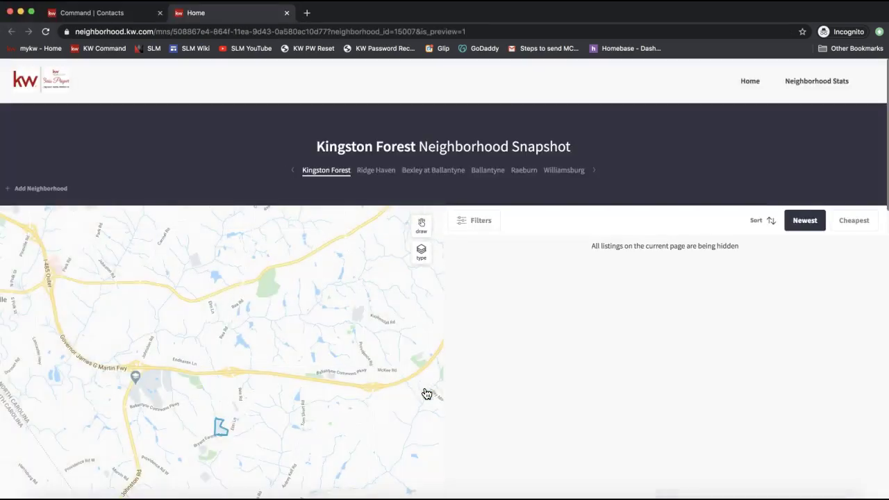
{"action": "left_click", "coordinate": [383, 173]}
{"action": "left_click", "coordinate": [420, 172]}
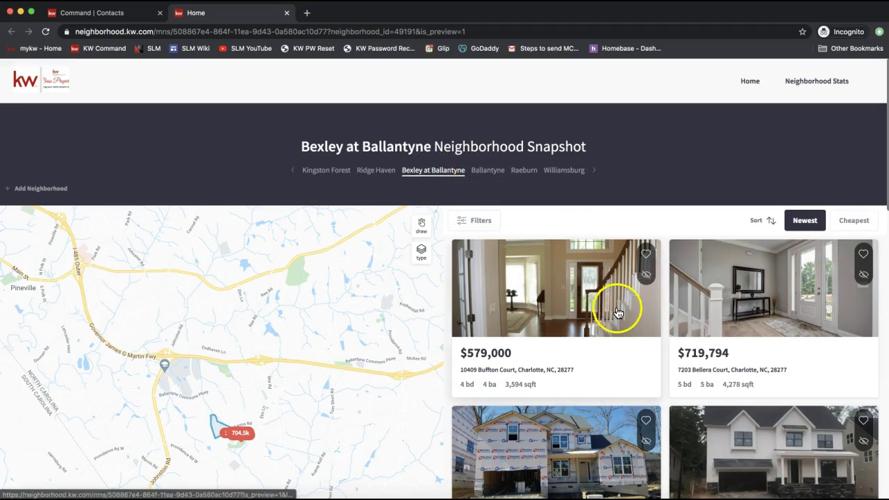
Try the map's drawing mode, then open the Ballantyne snapshot and its listing filters.
{"action": "scroll", "coordinate": [618, 312], "scroll_direction": "down", "scroll_amount": 1}
{"action": "scroll", "coordinate": [743, 297], "scroll_direction": "down", "scroll_amount": 3}
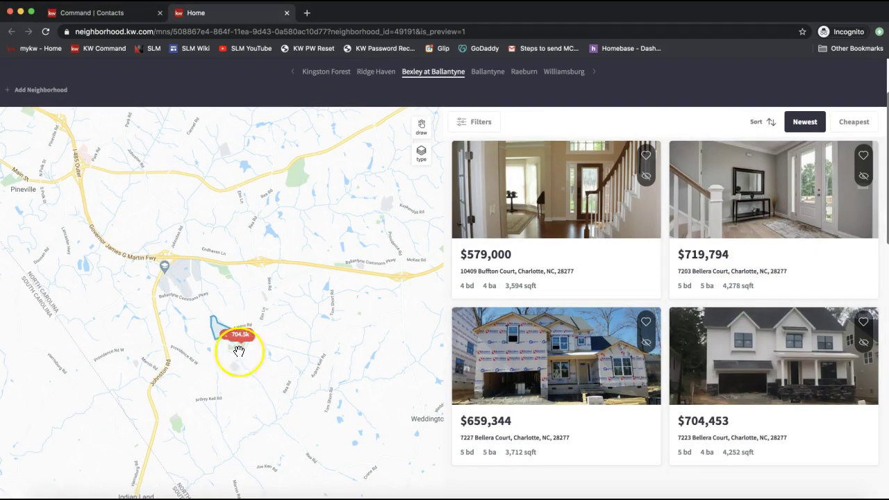
{"action": "scroll", "coordinate": [451, 193], "scroll_direction": "up", "scroll_amount": 3}
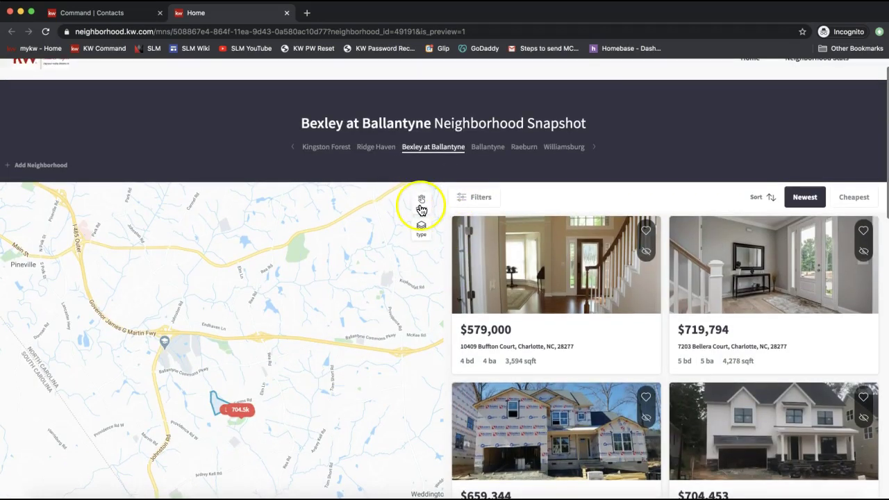
{"action": "left_click", "coordinate": [421, 210]}
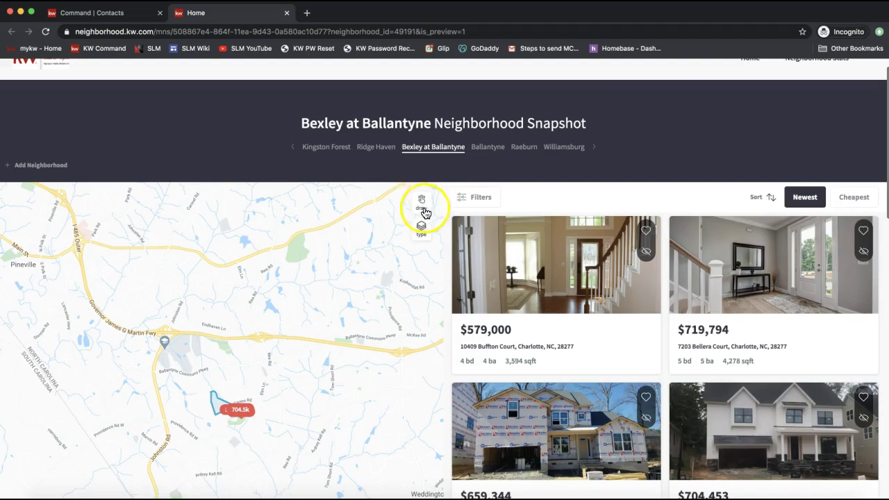
{"action": "left_click", "coordinate": [424, 209]}
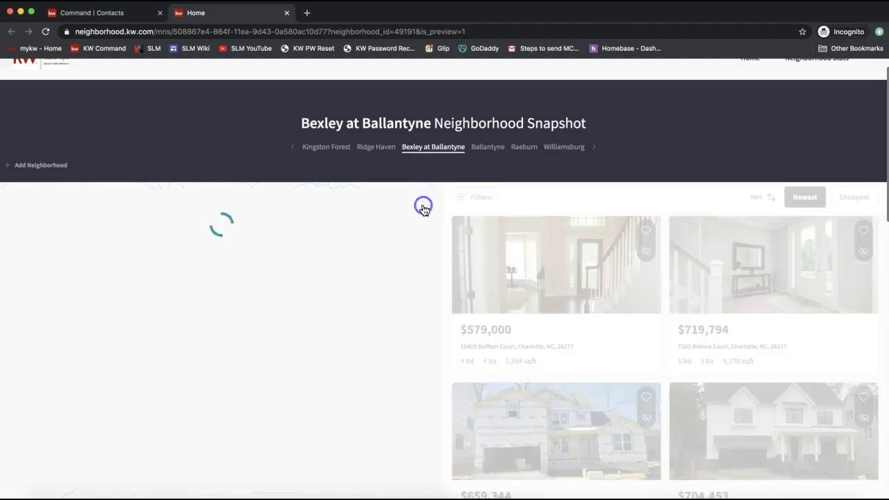
{"action": "left_click", "coordinate": [420, 202]}
{"action": "left_click", "coordinate": [478, 151]}
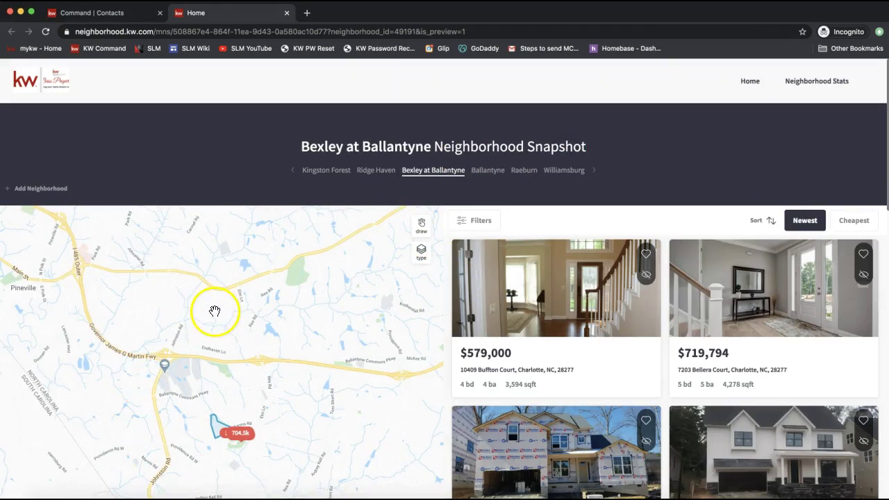
{"action": "left_click", "coordinate": [473, 232]}
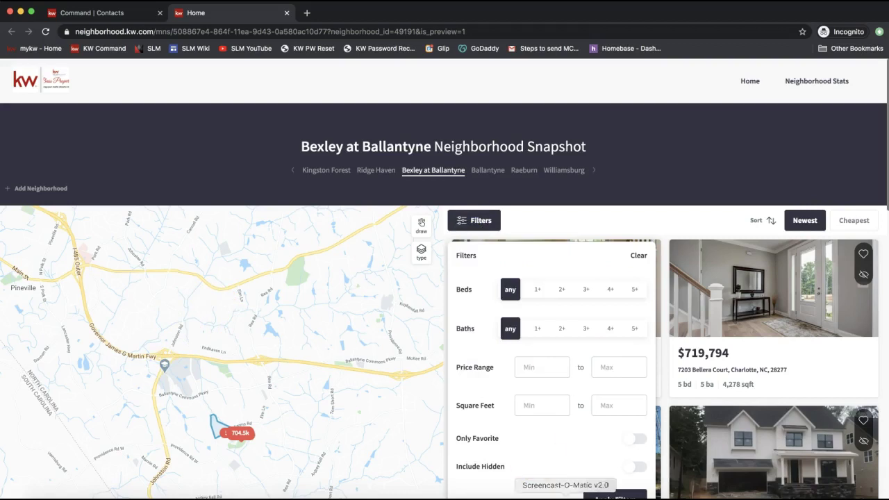
{"action": "left_click", "coordinate": [539, 370]}
{"action": "left_click", "coordinate": [643, 369]}
{"action": "scroll", "coordinate": [611, 459], "scroll_direction": "down", "scroll_amount": 1}
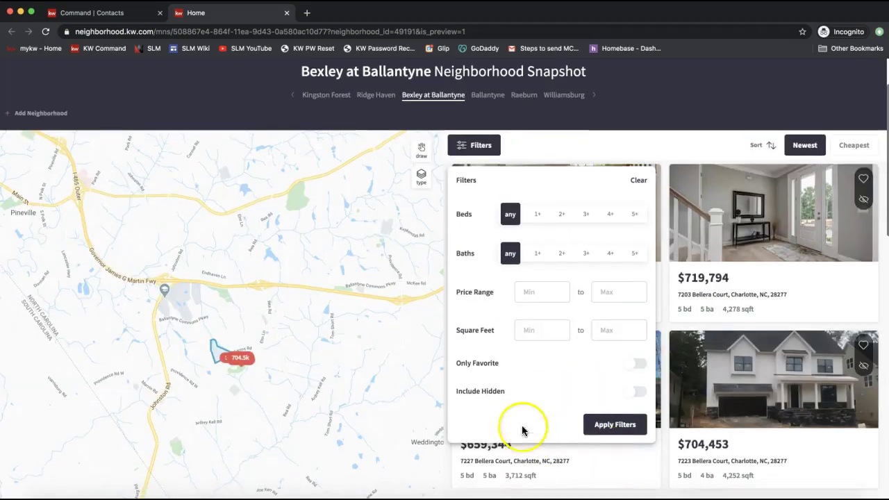
{"action": "left_click", "coordinate": [473, 148]}
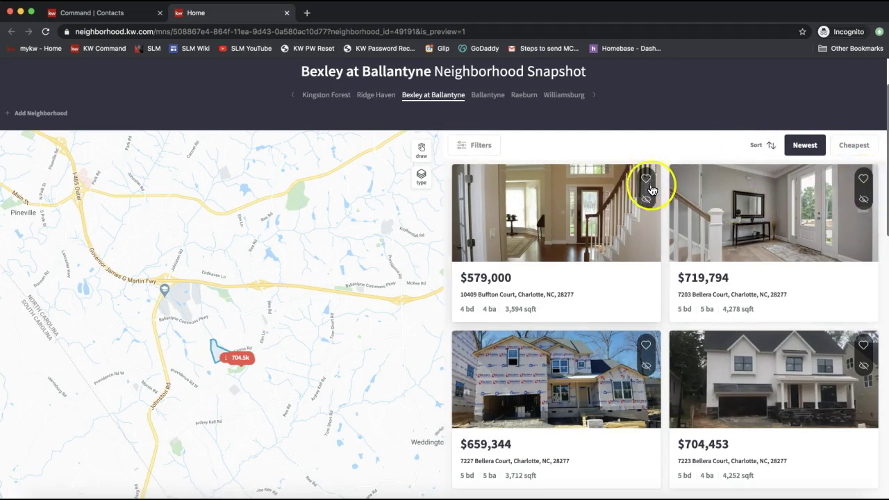
{"action": "scroll", "coordinate": [649, 201], "scroll_direction": "up", "scroll_amount": 2}
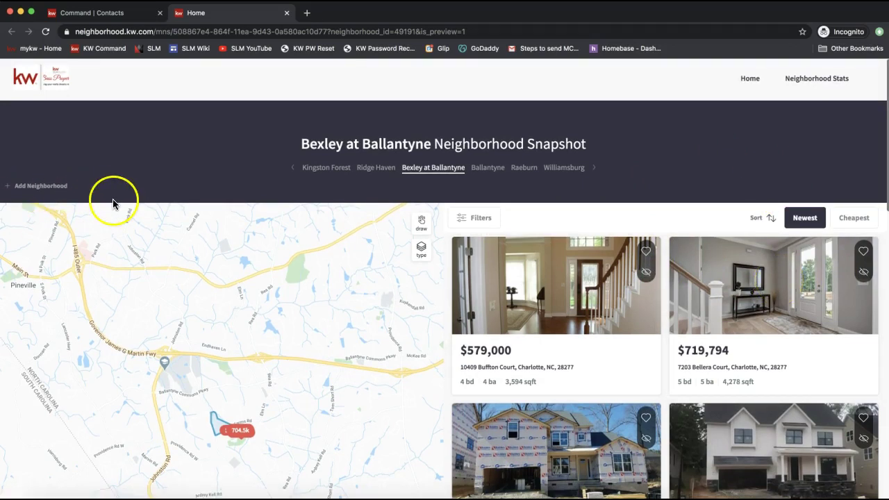
Open the neighborhood statistics and compare Bexley at Ballantyne, Ballantyne and Kingston Forest stats.
{"action": "left_click", "coordinate": [825, 86]}
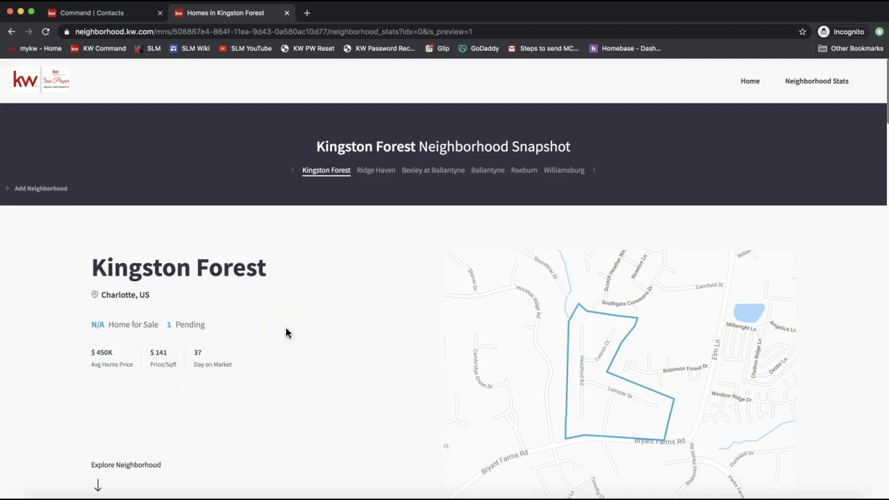
{"action": "scroll", "coordinate": [285, 332], "scroll_direction": "down", "scroll_amount": 1}
{"action": "scroll", "coordinate": [740, 242], "scroll_direction": "up", "scroll_amount": 1}
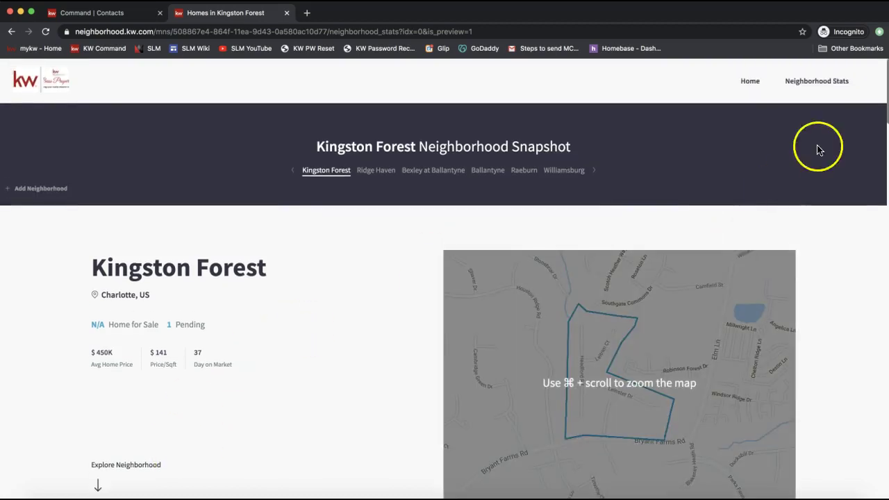
{"action": "scroll", "coordinate": [167, 293], "scroll_direction": "down", "scroll_amount": 1}
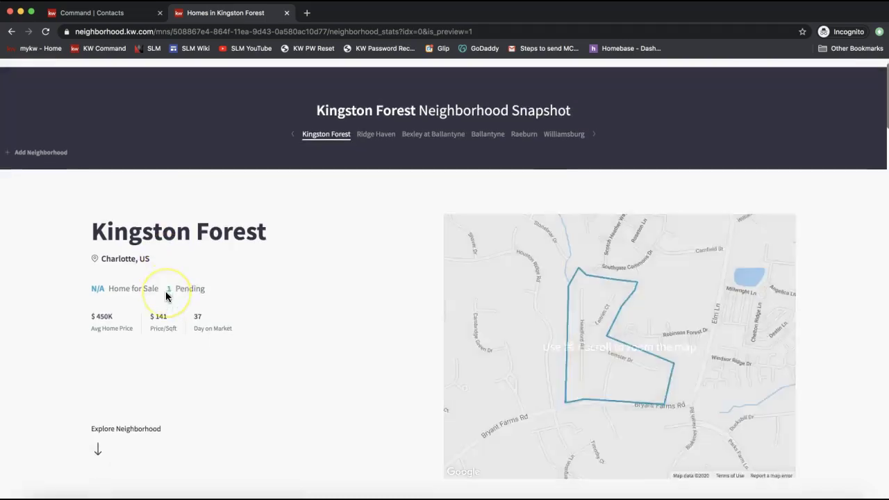
{"action": "scroll", "coordinate": [150, 270], "scroll_direction": "down", "scroll_amount": 1}
{"action": "left_click_drag", "start_coordinate": [87, 192], "coordinate": [301, 188]}
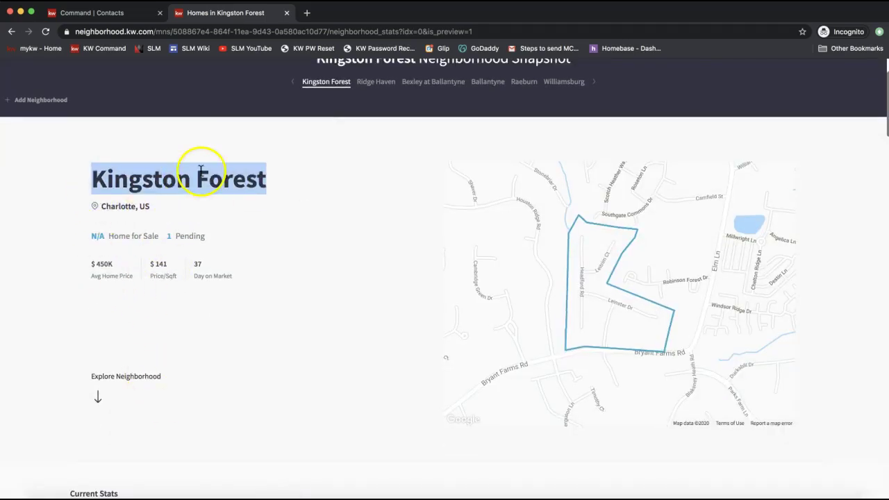
{"action": "left_click", "coordinate": [428, 82]}
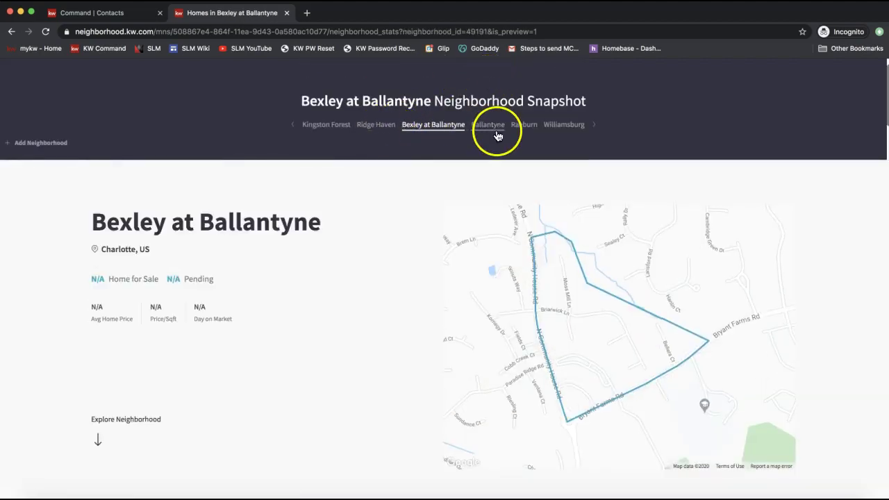
{"action": "left_click", "coordinate": [496, 132]}
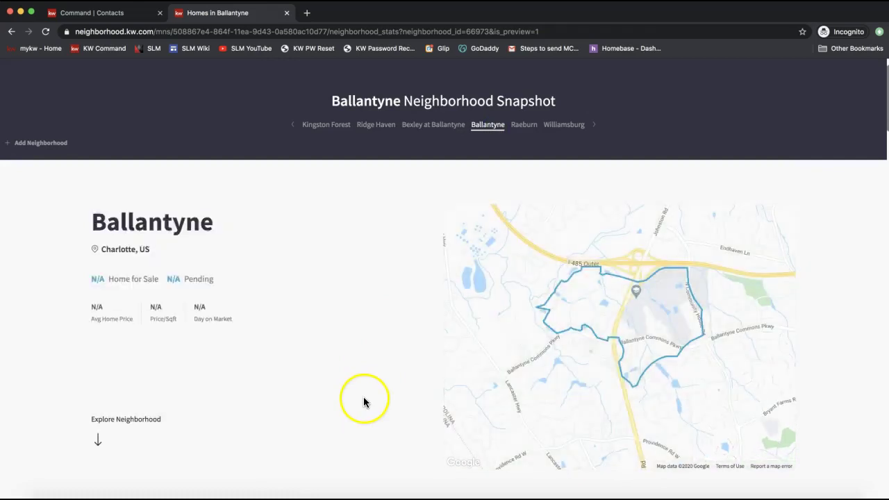
{"action": "left_click", "coordinate": [342, 130]}
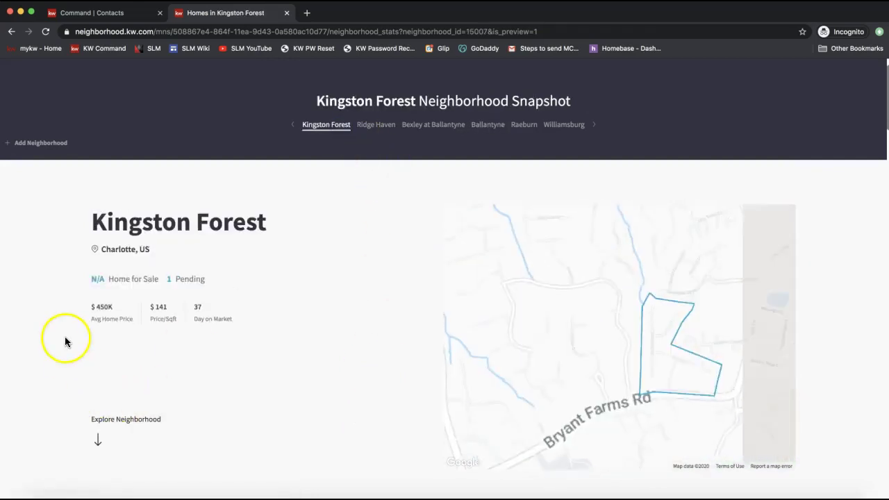
Review Kingston Forest's Current Stats and Sold Stats, including the N/A homes-for-sale figure.
{"action": "scroll", "coordinate": [80, 263], "scroll_direction": "down", "scroll_amount": 1}
{"action": "left_click_drag", "start_coordinate": [277, 272], "coordinate": [83, 148]}
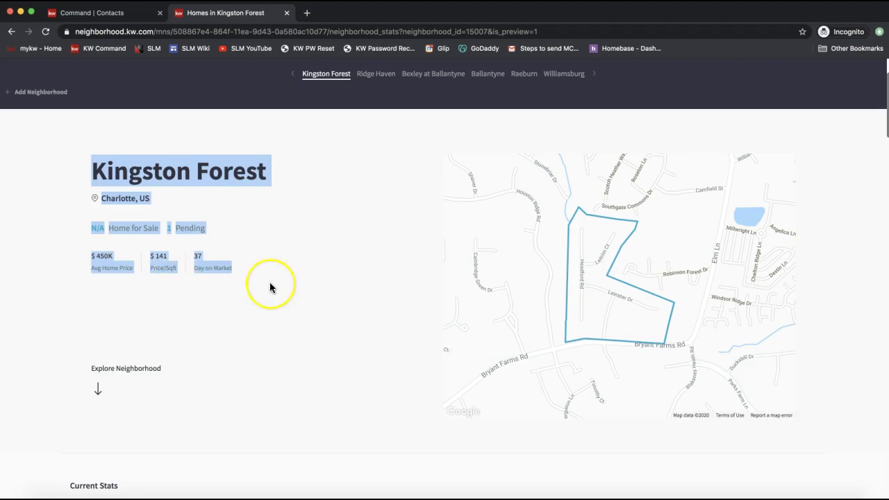
{"action": "scroll", "coordinate": [269, 288], "scroll_direction": "down", "scroll_amount": 5}
{"action": "double_click", "coordinate": [101, 242]}
{"action": "left_click", "coordinate": [101, 241]}
{"action": "double_click", "coordinate": [81, 363]}
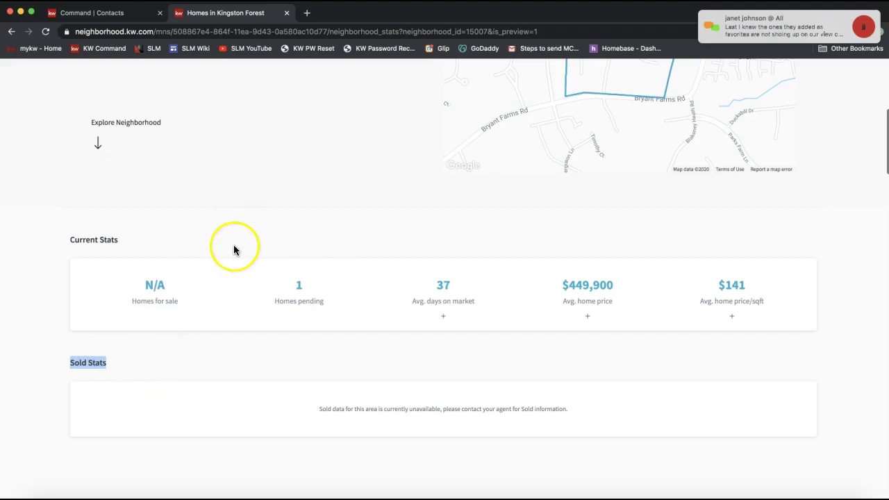
{"action": "scroll", "coordinate": [232, 250], "scroll_direction": "up", "scroll_amount": 3}
{"action": "scroll", "coordinate": [231, 252], "scroll_direction": "up", "scroll_amount": 2}
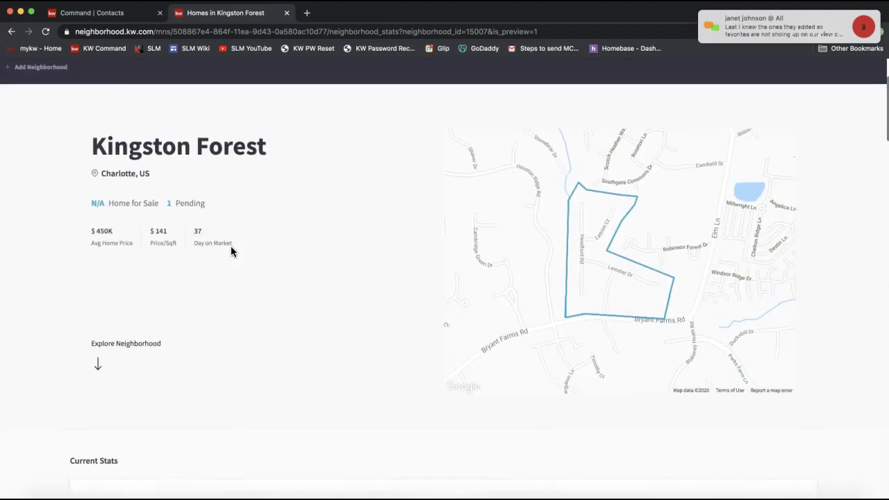
{"action": "scroll", "coordinate": [231, 248], "scroll_direction": "down", "scroll_amount": 10}
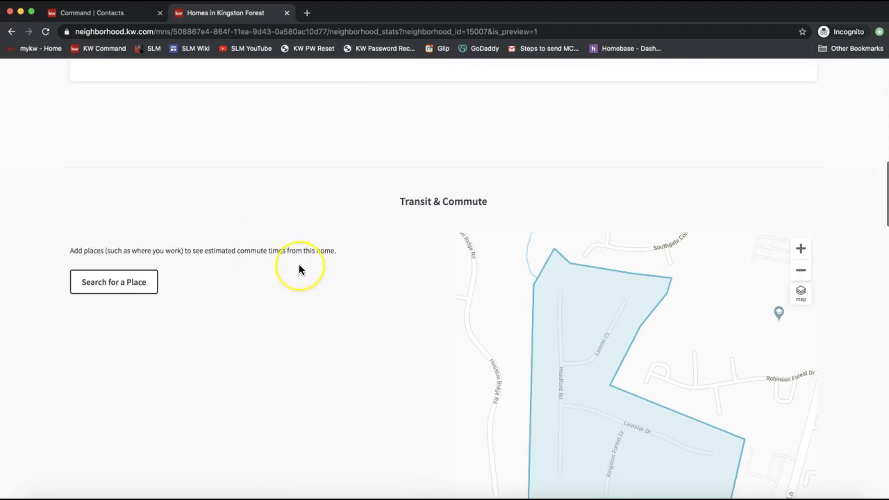
{"action": "scroll", "coordinate": [299, 266], "scroll_direction": "up", "scroll_amount": 5}
{"action": "left_click_drag", "start_coordinate": [178, 343], "coordinate": [131, 343]}
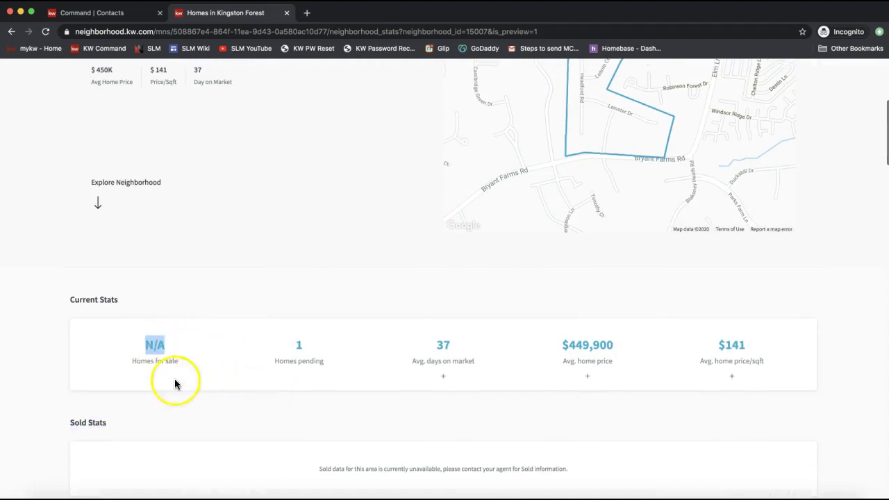
Scroll down to the Transit & Commute section and highlight its heading.
{"action": "scroll", "coordinate": [153, 347], "scroll_direction": "down", "scroll_amount": 5}
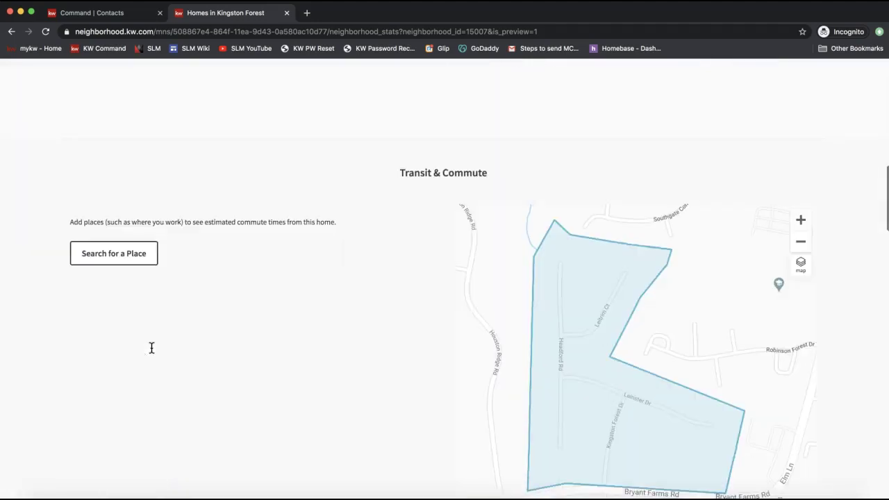
{"action": "scroll", "coordinate": [151, 348], "scroll_direction": "up", "scroll_amount": 3}
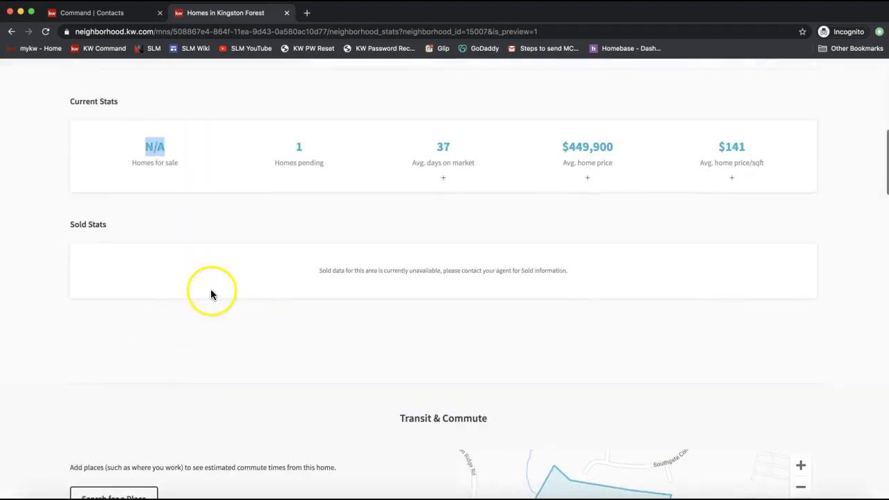
{"action": "scroll", "coordinate": [210, 294], "scroll_direction": "down", "scroll_amount": 5}
{"action": "scroll", "coordinate": [210, 289], "scroll_direction": "down", "scroll_amount": 1}
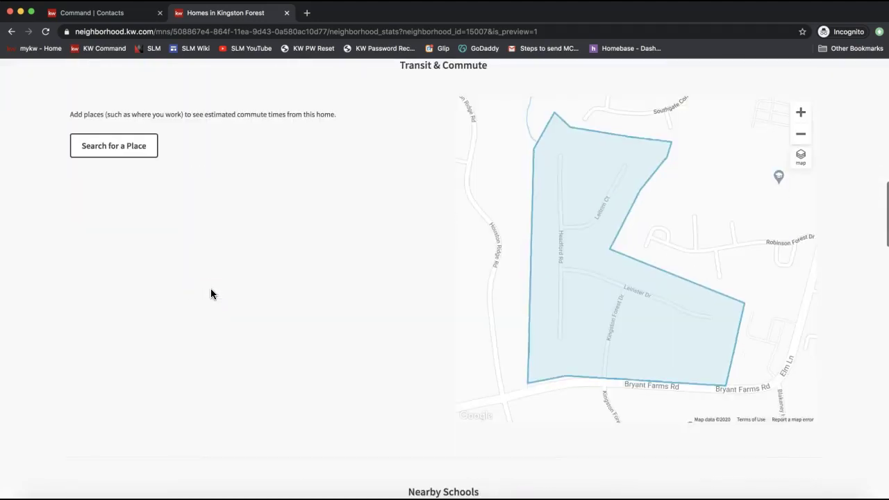
{"action": "scroll", "coordinate": [211, 289], "scroll_direction": "up", "scroll_amount": 1}
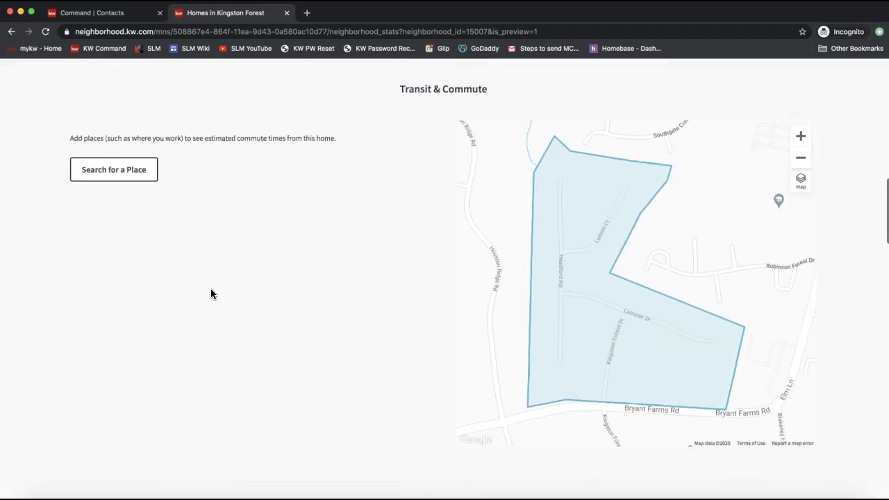
{"action": "triple_click", "coordinate": [411, 90]}
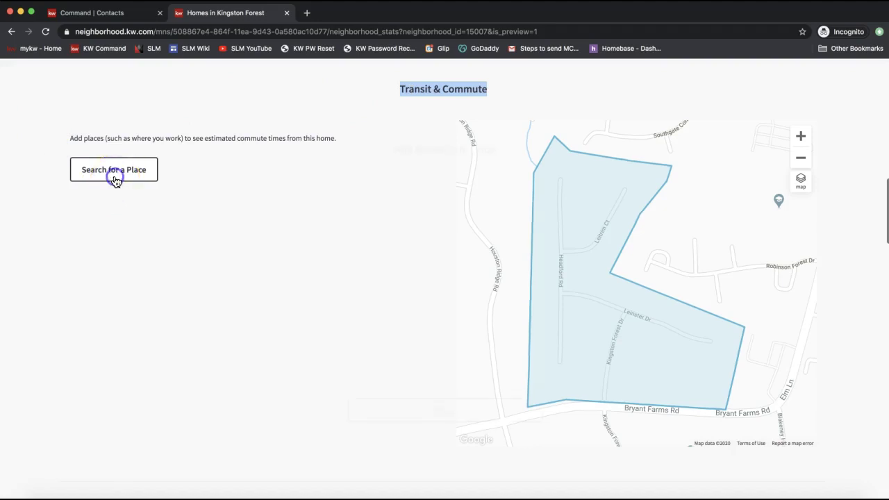
Search 'Bank of' and add Bank of America Stadium as a commute place (24-minute drive).
{"action": "left_click", "coordinate": [114, 171]}
{"action": "left_click", "coordinate": [419, 189]}
{"action": "type", "text": "Charlotte"}
{"action": "key", "text": "Return"}
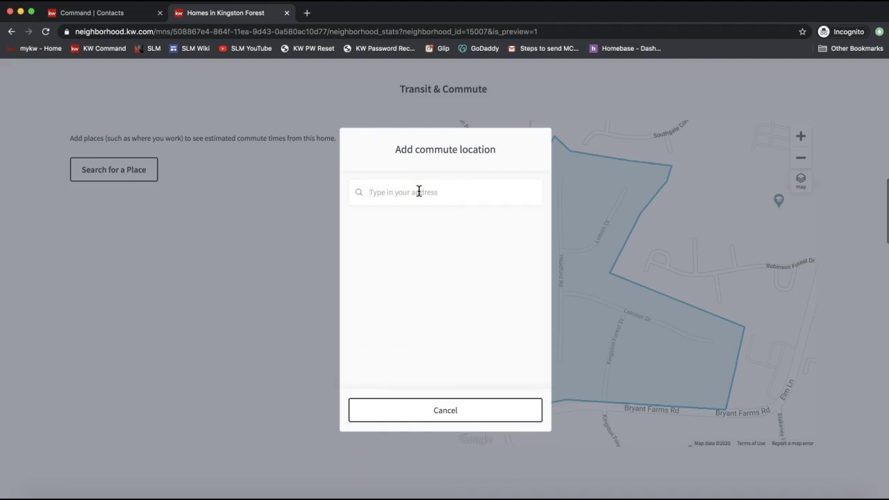
{"action": "type", "text": "Bank of"}
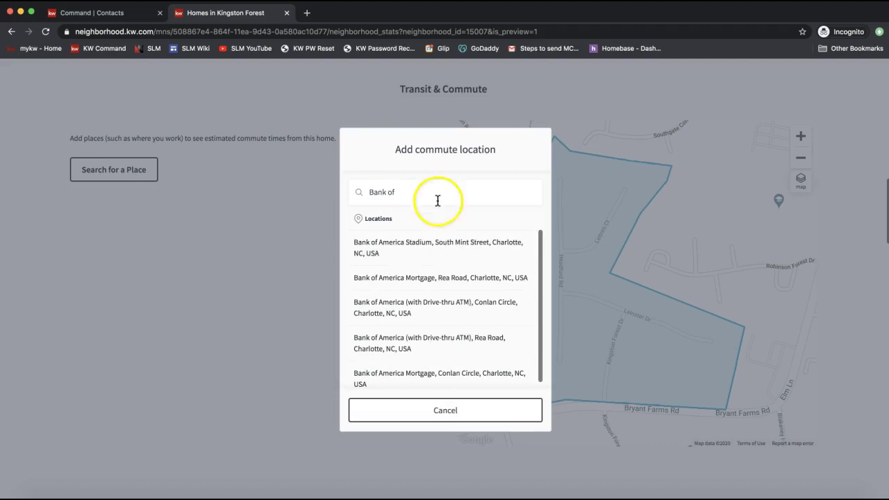
{"action": "left_click", "coordinate": [450, 248]}
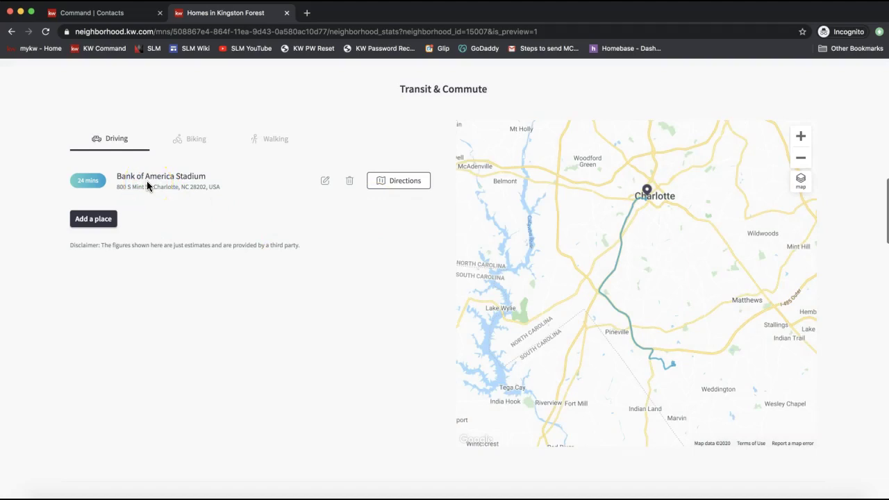
{"action": "left_click_drag", "start_coordinate": [218, 178], "coordinate": [115, 177]}
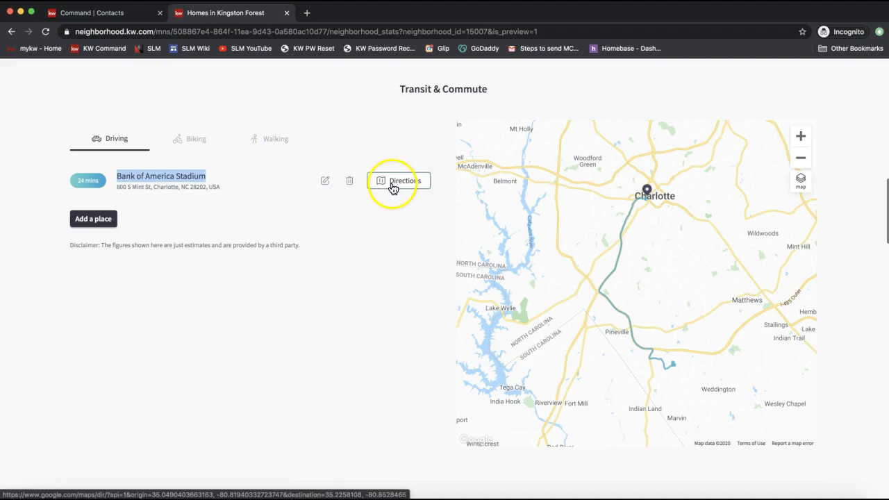
Expand the Nearby Schools private list with See 2 More to show all five schools.
{"action": "scroll", "coordinate": [391, 190], "scroll_direction": "down", "scroll_amount": 5}
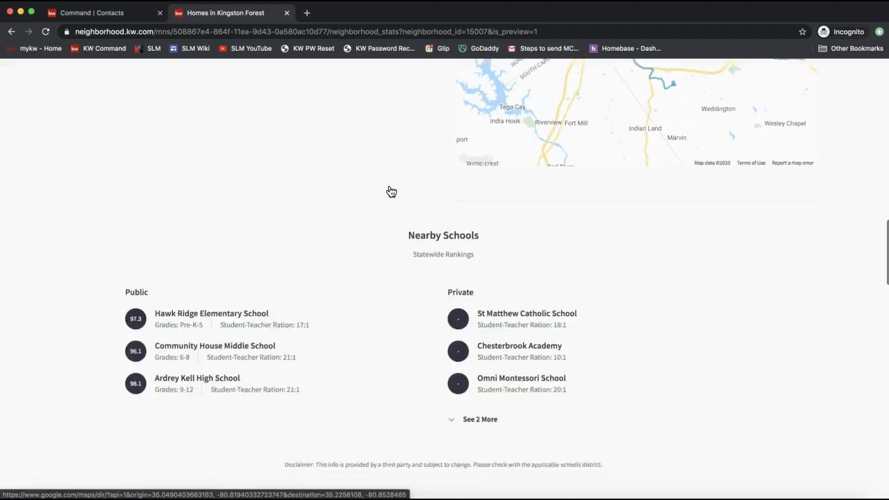
{"action": "triple_click", "coordinate": [455, 218]}
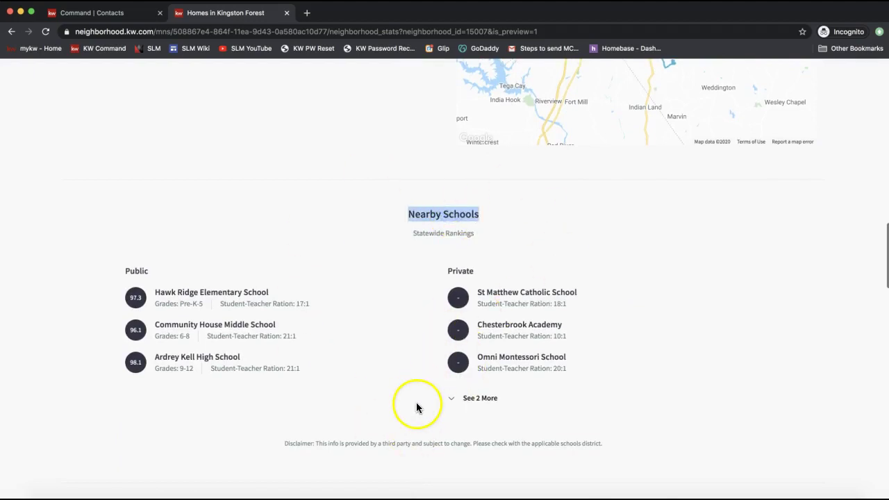
{"action": "scroll", "coordinate": [417, 407], "scroll_direction": "down", "scroll_amount": 1}
{"action": "left_click", "coordinate": [461, 332]}
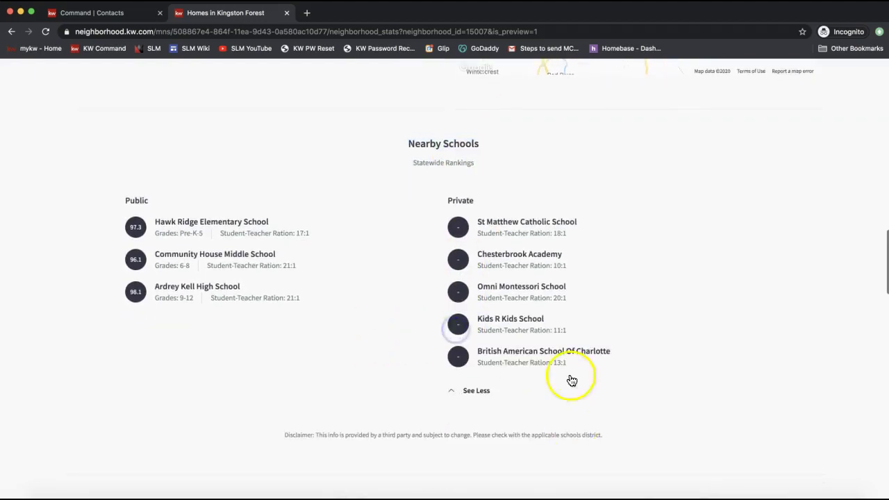
{"action": "scroll", "coordinate": [583, 201], "scroll_direction": "down", "scroll_amount": 3}
{"action": "scroll", "coordinate": [583, 201], "scroll_direction": "up", "scroll_amount": 3}
{"action": "left_click", "coordinate": [444, 141]}
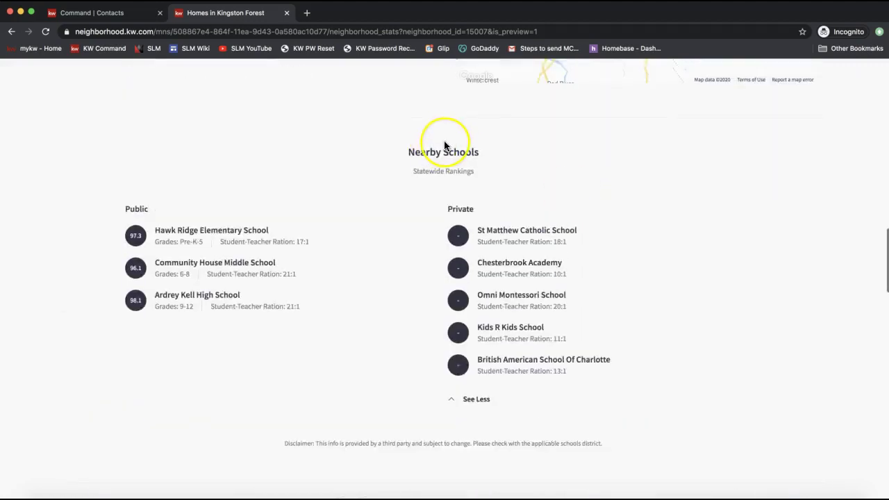
{"action": "scroll", "coordinate": [443, 142], "scroll_direction": "down", "scroll_amount": 7}
{"action": "left_click", "coordinate": [425, 304]}
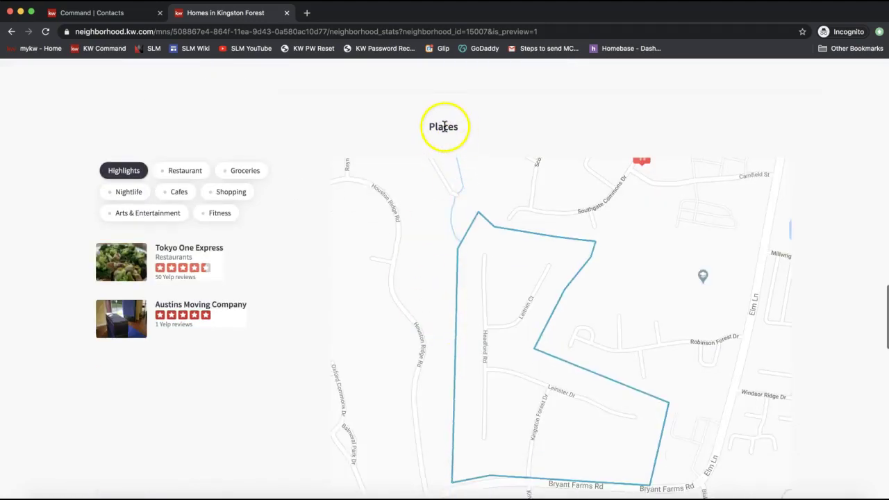
Browse the Restaurant, Shopping and Nightlife places, then return to Highlights.
{"action": "left_click", "coordinate": [183, 171]}
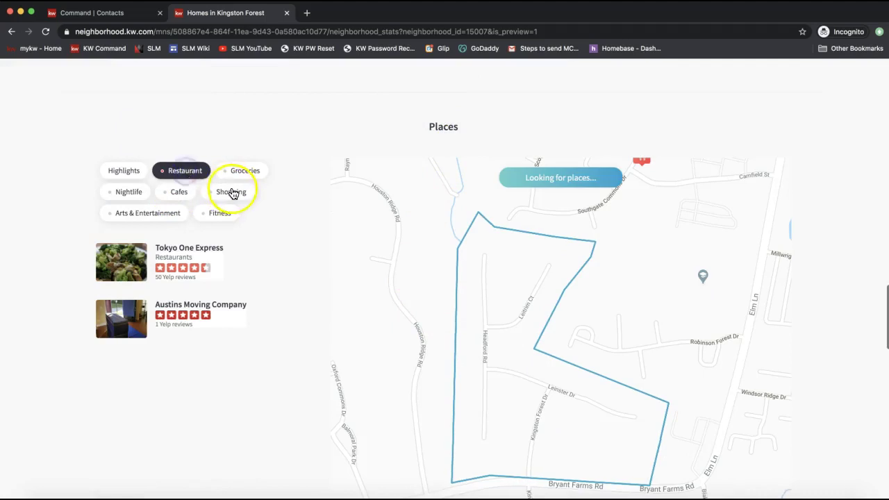
{"action": "left_click", "coordinate": [232, 192]}
{"action": "left_click", "coordinate": [125, 197]}
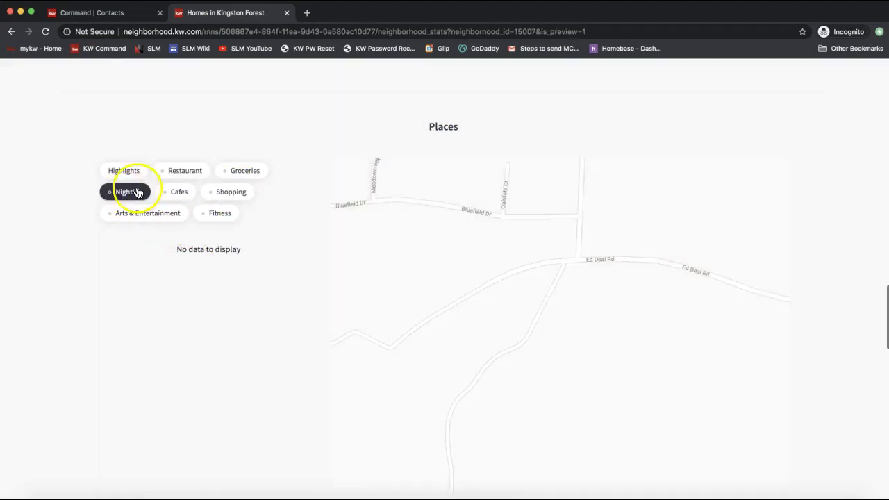
{"action": "left_click", "coordinate": [125, 171]}
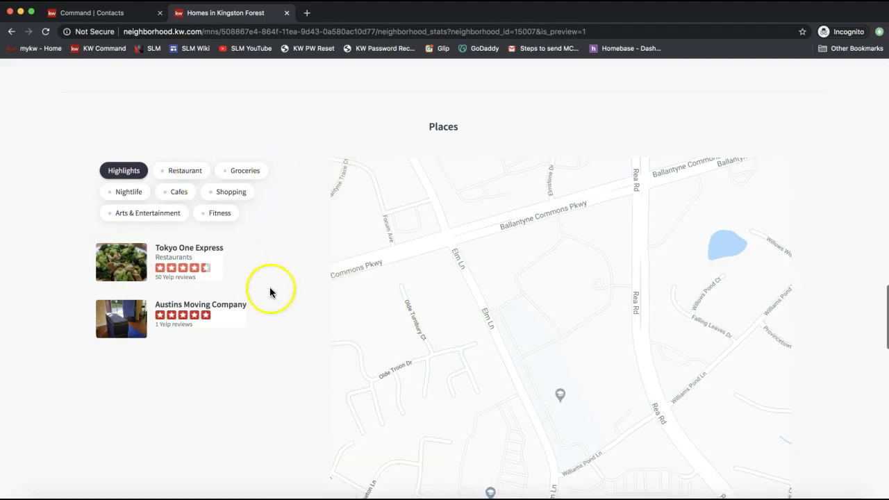
{"action": "scroll", "coordinate": [493, 330], "scroll_direction": "down", "scroll_amount": 5}
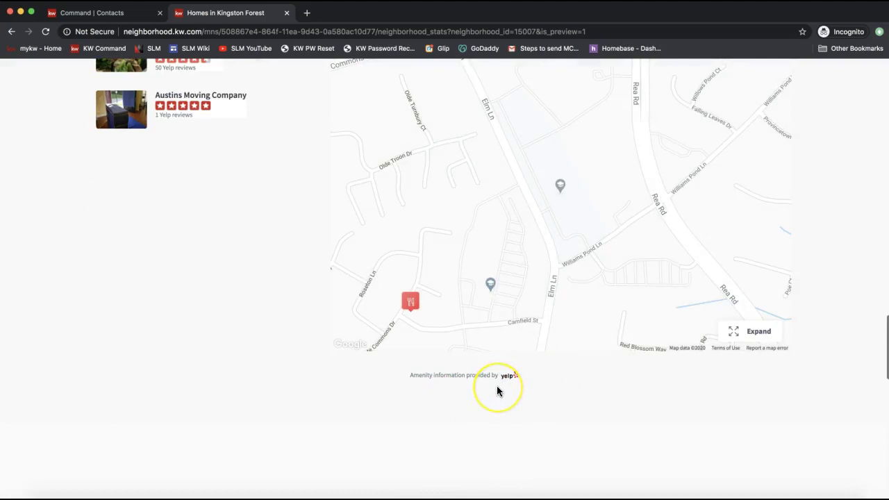
Scroll past Nearby Neighborhoods and the contact form to the footer, then back to the top.
{"action": "scroll", "coordinate": [496, 389], "scroll_direction": "down", "scroll_amount": 5}
{"action": "scroll", "coordinate": [496, 391], "scroll_direction": "down", "scroll_amount": 4}
{"action": "scroll", "coordinate": [496, 391], "scroll_direction": "up", "scroll_amount": 2}
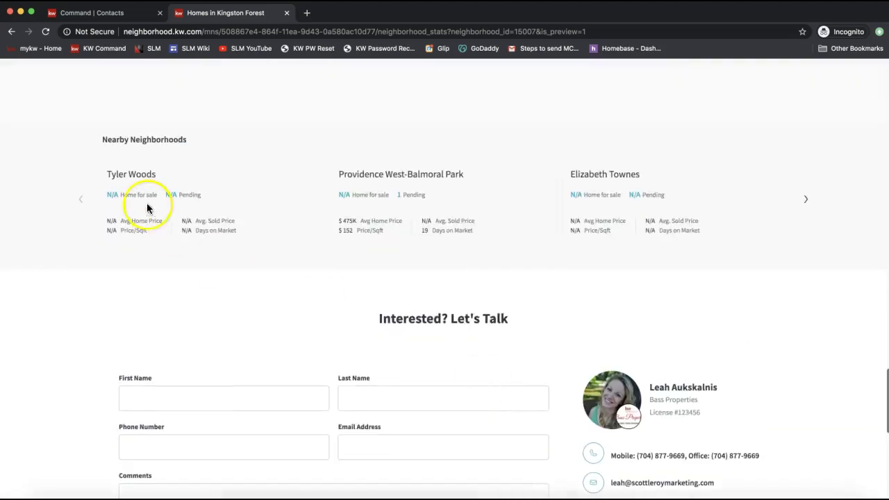
{"action": "scroll", "coordinate": [257, 189], "scroll_direction": "down", "scroll_amount": 5}
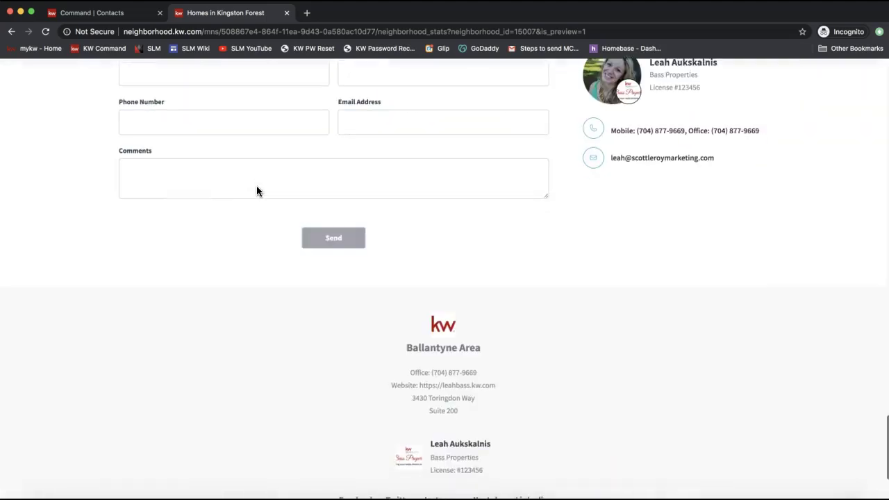
{"action": "scroll", "coordinate": [256, 186], "scroll_direction": "up", "scroll_amount": 3}
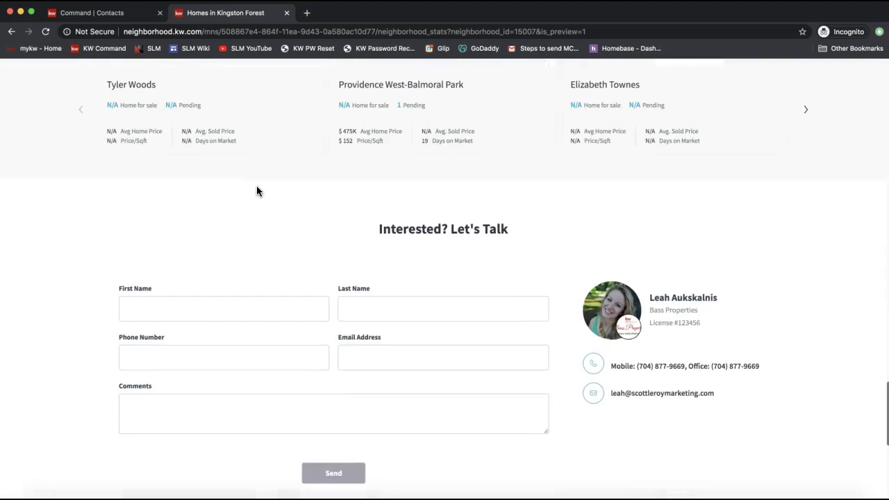
{"action": "scroll", "coordinate": [256, 186], "scroll_direction": "up", "scroll_amount": 1}
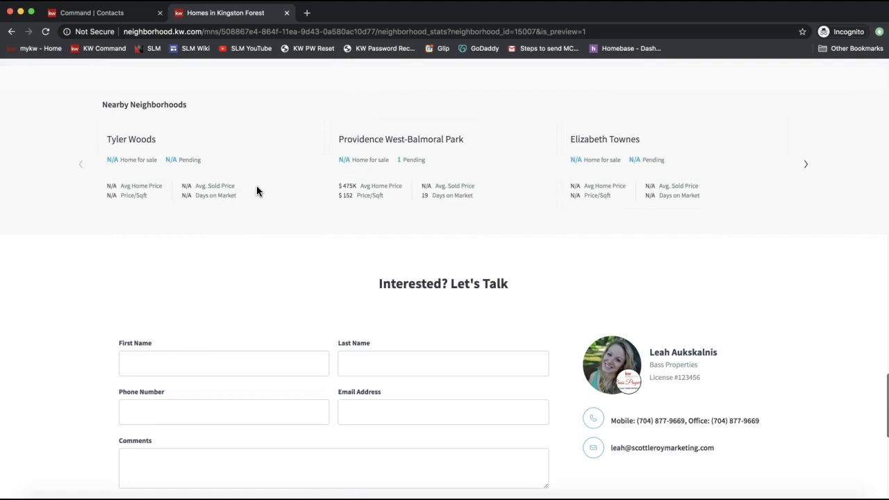
{"action": "scroll", "coordinate": [387, 240], "scroll_direction": "up", "scroll_amount": 9}
{"action": "scroll", "coordinate": [388, 240], "scroll_direction": "up", "scroll_amount": 15}
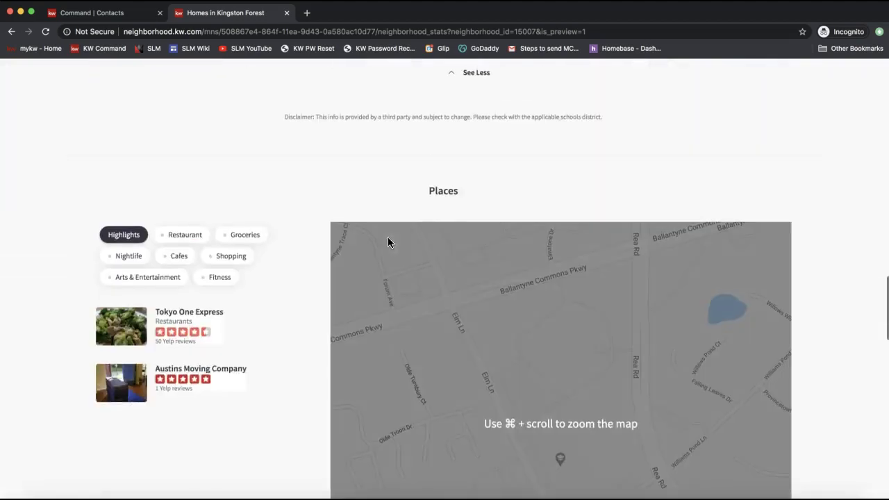
{"action": "scroll", "coordinate": [388, 242], "scroll_direction": "up", "scroll_amount": 1}
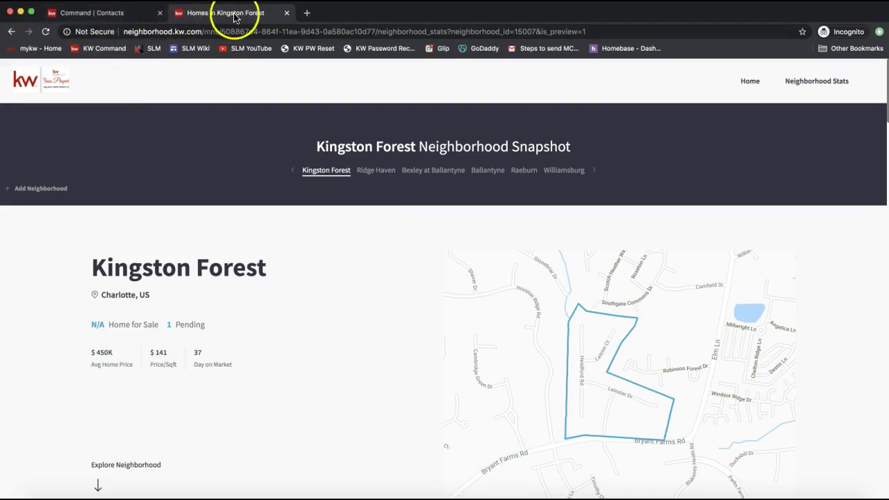
Return to the Command contact, close the Kingston Forest snapshot tab, and copy its snapshot link.
{"action": "left_click", "coordinate": [111, 16]}
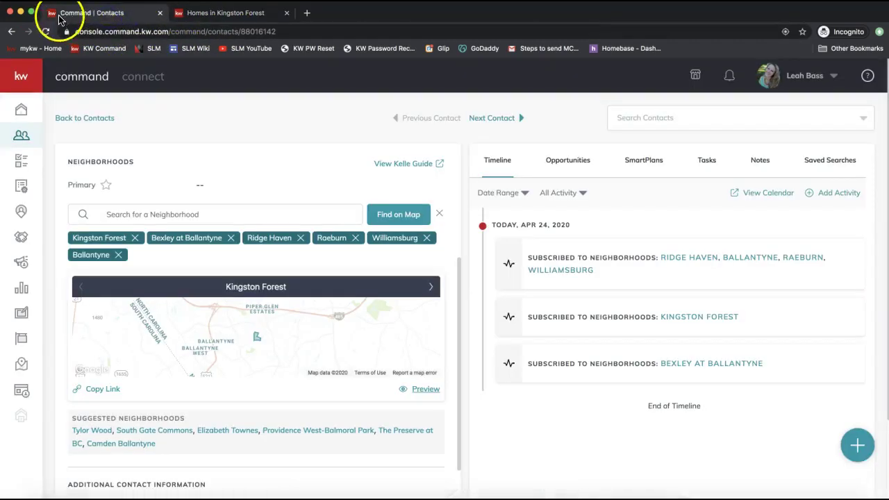
{"action": "left_click", "coordinate": [287, 12]}
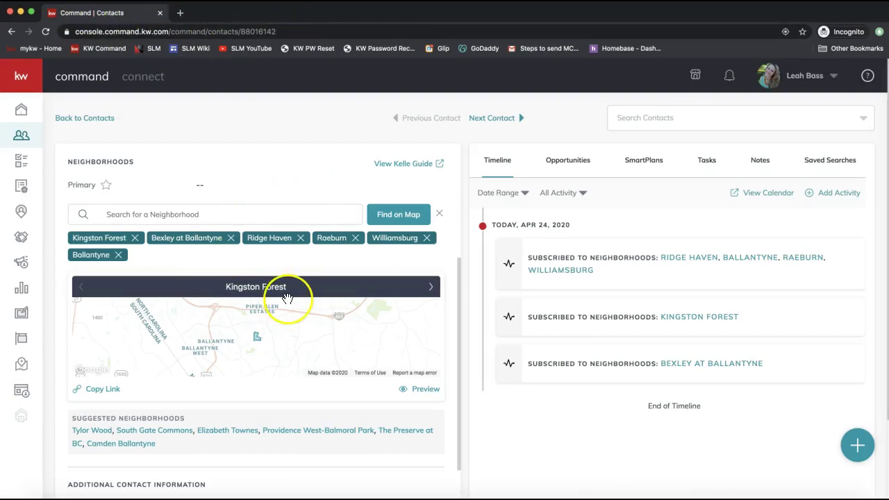
{"action": "scroll", "coordinate": [286, 298], "scroll_direction": "up", "scroll_amount": 3}
{"action": "scroll", "coordinate": [286, 297], "scroll_direction": "up", "scroll_amount": 5}
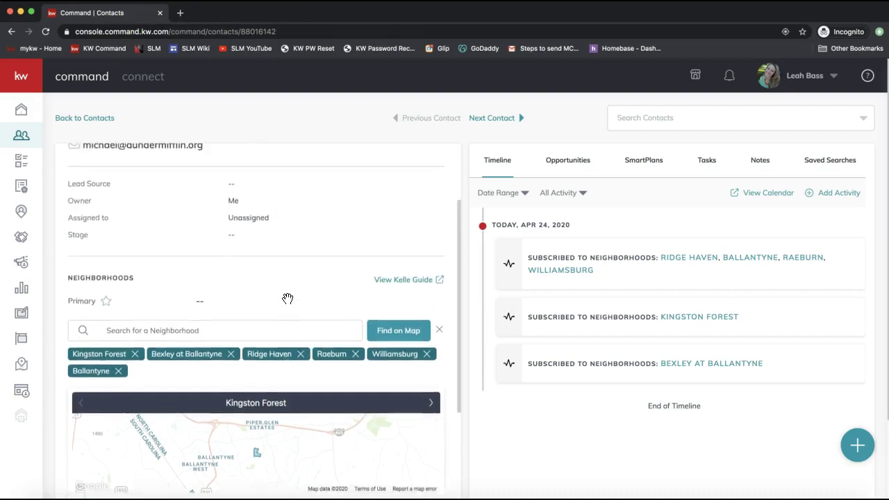
{"action": "scroll", "coordinate": [287, 297], "scroll_direction": "down", "scroll_amount": 6}
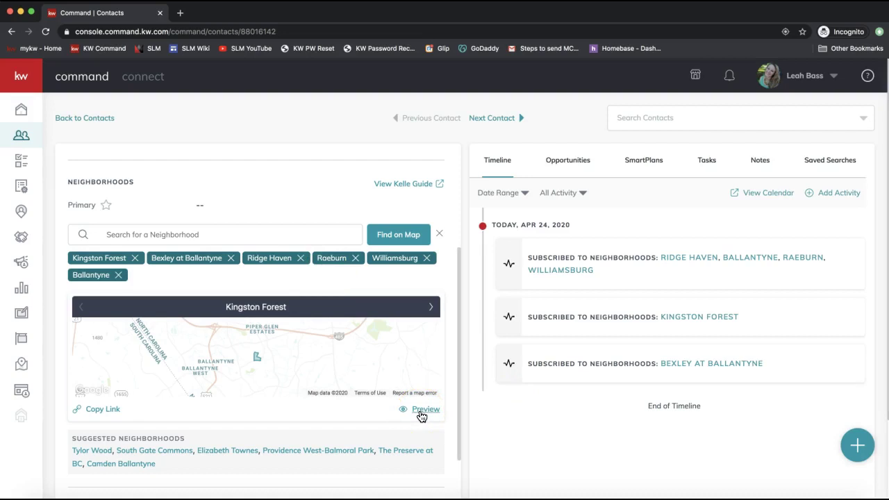
{"action": "left_click", "coordinate": [105, 412]}
{"action": "left_click", "coordinate": [105, 413]}
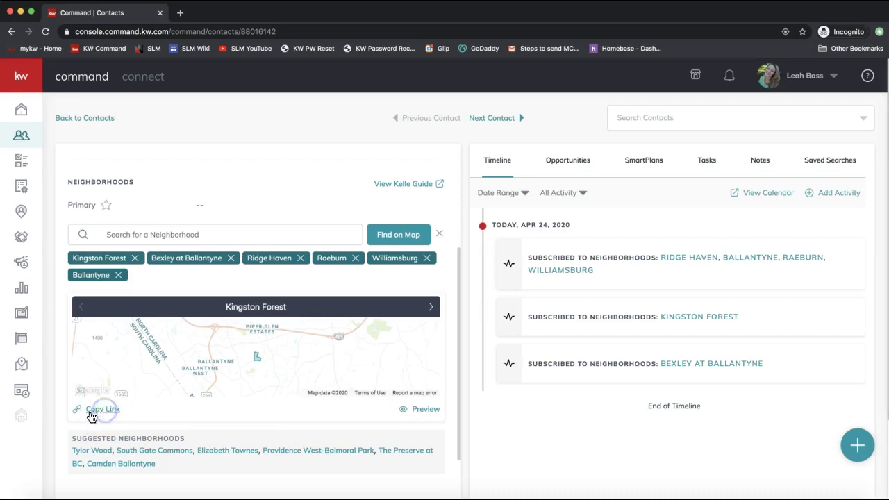
{"action": "left_click", "coordinate": [95, 414]}
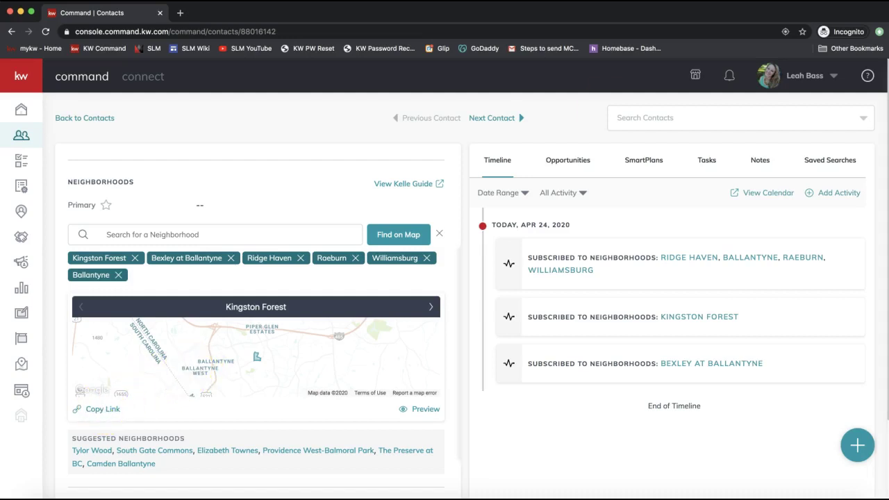
Load gmail.com in a new tab and sign in with the saved work account.
{"action": "left_click", "coordinate": [181, 17]}
{"action": "type", "text": "gmail.com"}
{"action": "key", "text": "Return"}
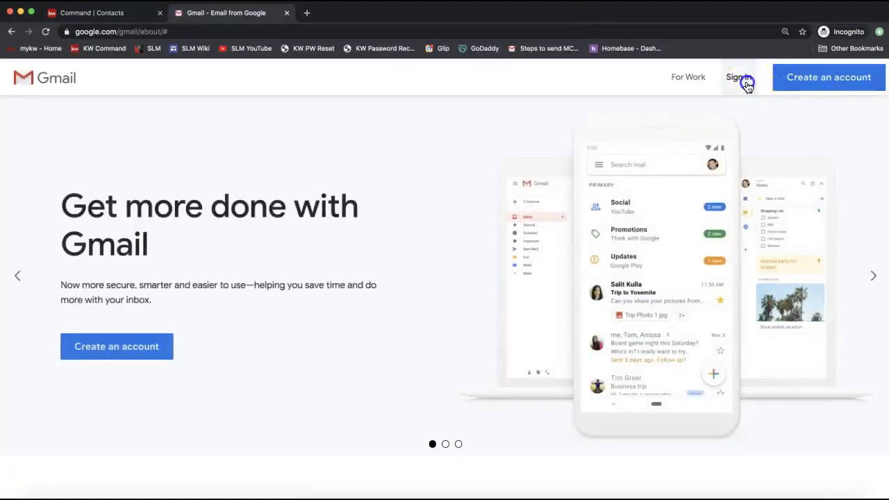
{"action": "left_click", "coordinate": [739, 78]}
{"action": "left_click", "coordinate": [399, 260]}
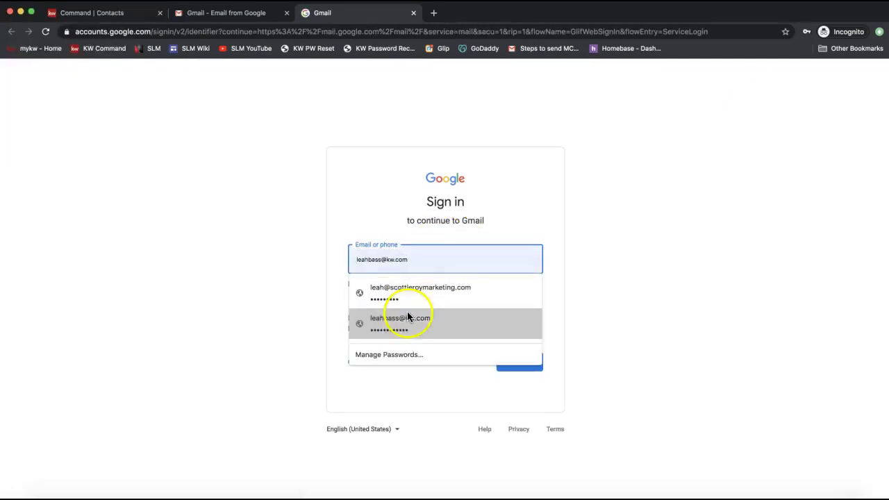
{"action": "left_click", "coordinate": [407, 317]}
{"action": "left_click", "coordinate": [535, 363]}
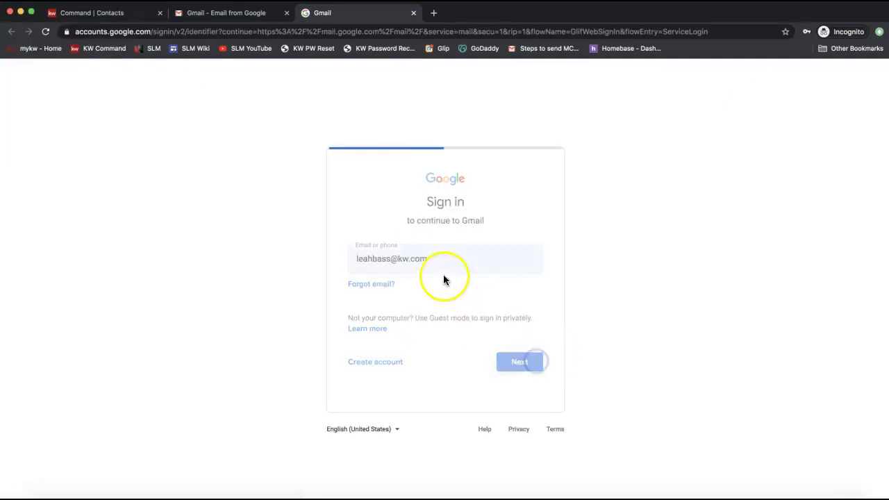
{"action": "left_click", "coordinate": [518, 321]}
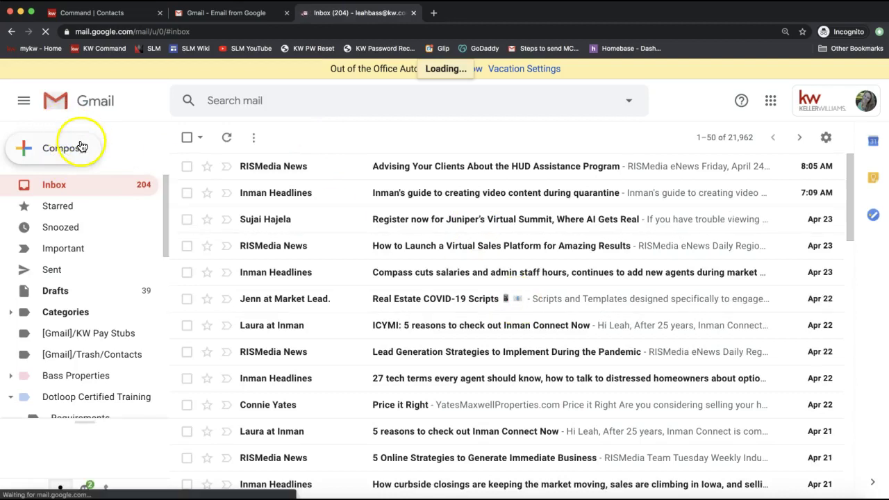
{"action": "left_click", "coordinate": [81, 147]}
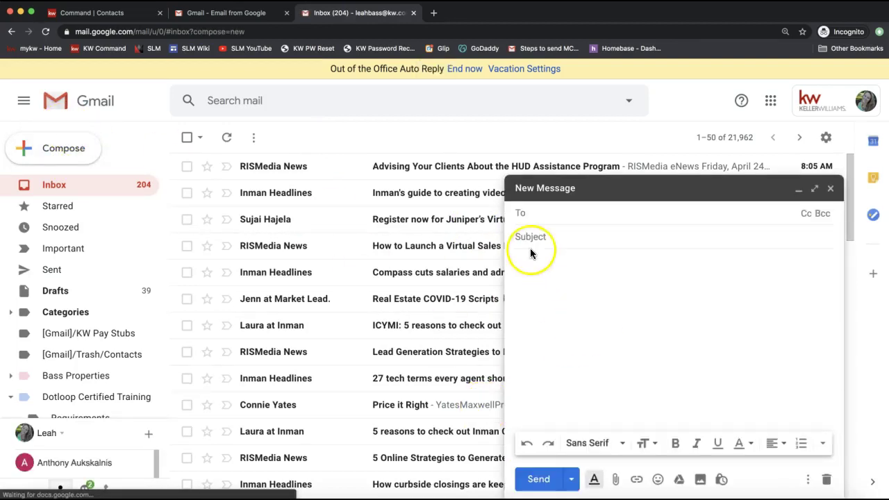
Write 'Hi!', a neighborhood sentence, the pasted website address and a closing questions line.
{"action": "left_click", "coordinate": [530, 253]}
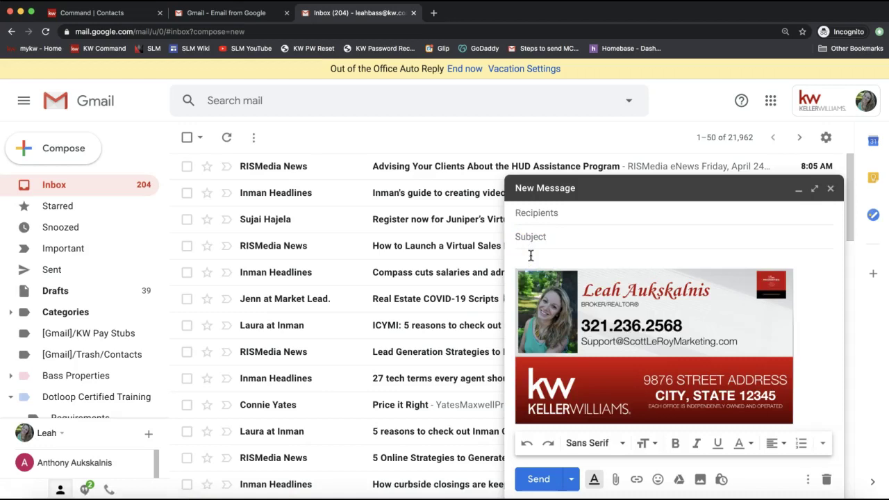
{"action": "key", "text": "Return"}
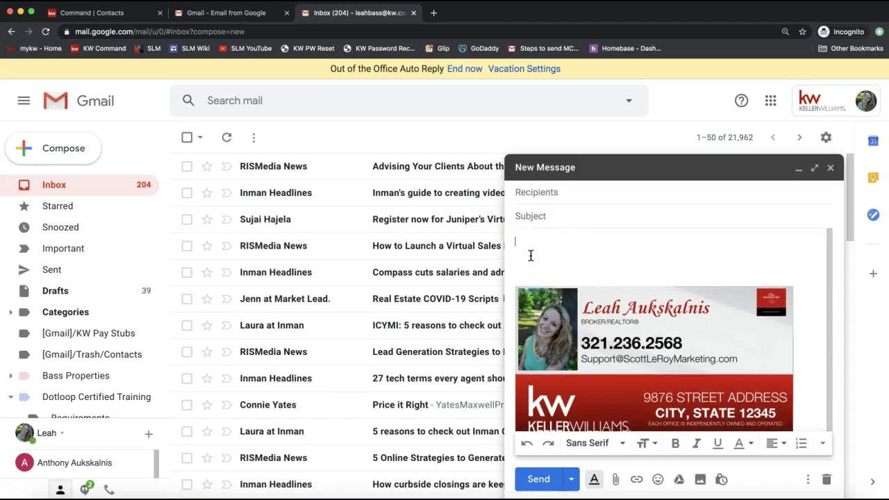
{"action": "type", "text": "Hi!"}
{"action": "key", "text": "Return"}
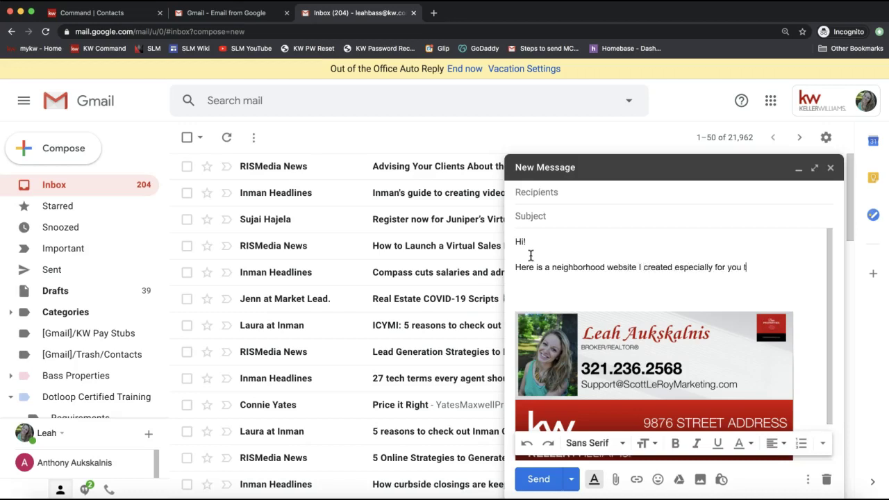
{"action": "type", "text": "in the Neighborhoods yoou're interest"}
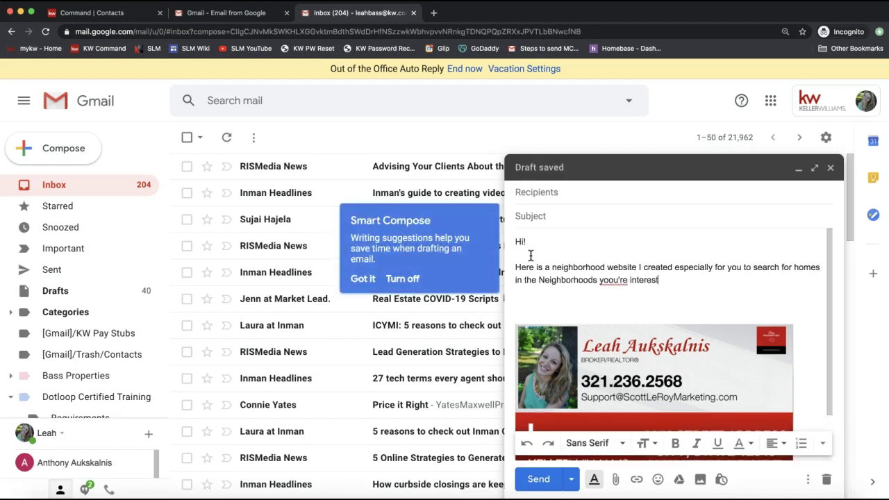
{"action": "type", "text": "in!"}
{"action": "key", "text": "Return"}
{"action": "key", "text": "Return"}
{"action": "key", "text": "ctrl+v"}
{"action": "key", "text": "Return"}
{"action": "key", "text": "Return"}
{"action": "type", "text": "Pet me know if you have any questions!"}
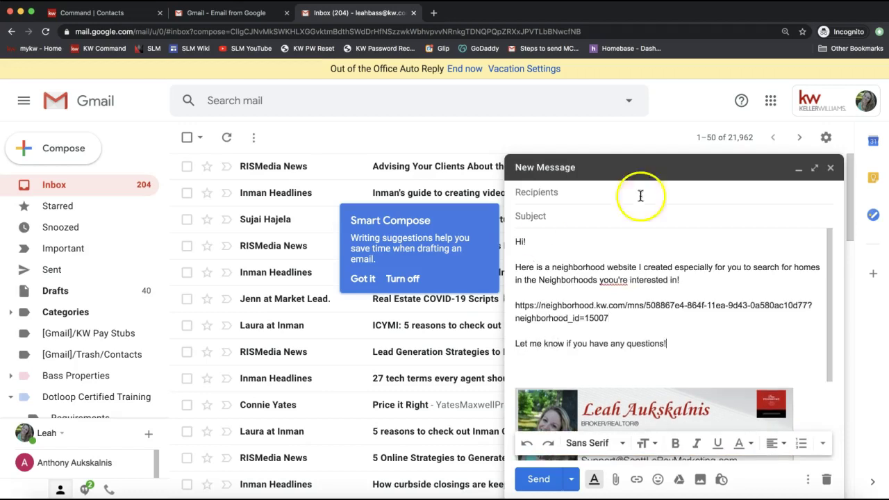
Correct the misspelled word and turn the website address into a clickable link.
{"action": "left_click", "coordinate": [611, 280]}
{"action": "left_click", "coordinate": [615, 301]}
{"action": "left_click", "coordinate": [632, 320]}
{"action": "left_click_drag", "start_coordinate": [632, 320], "coordinate": [498, 301]}
{"action": "key", "text": "super+v"}
Test the link by opening the neighborhood website, then return to KW Command.
{"action": "left_click", "coordinate": [647, 321]}
{"action": "left_click", "coordinate": [619, 305]}
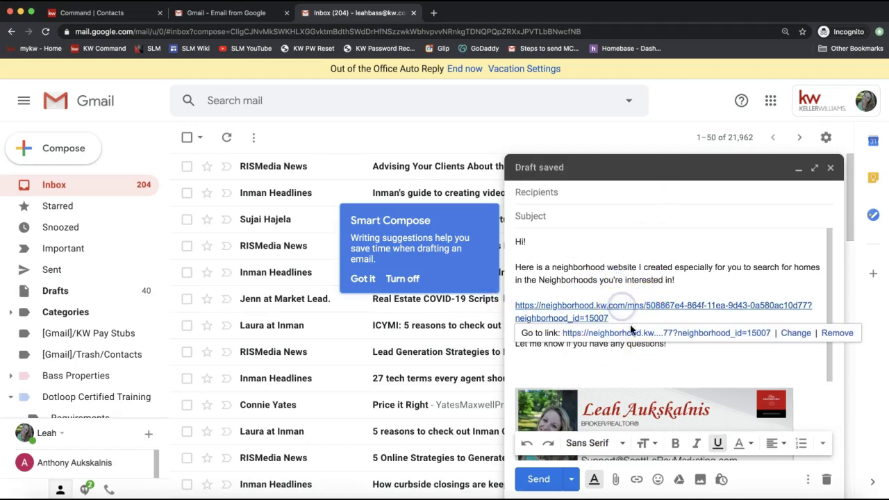
{"action": "left_click", "coordinate": [631, 332]}
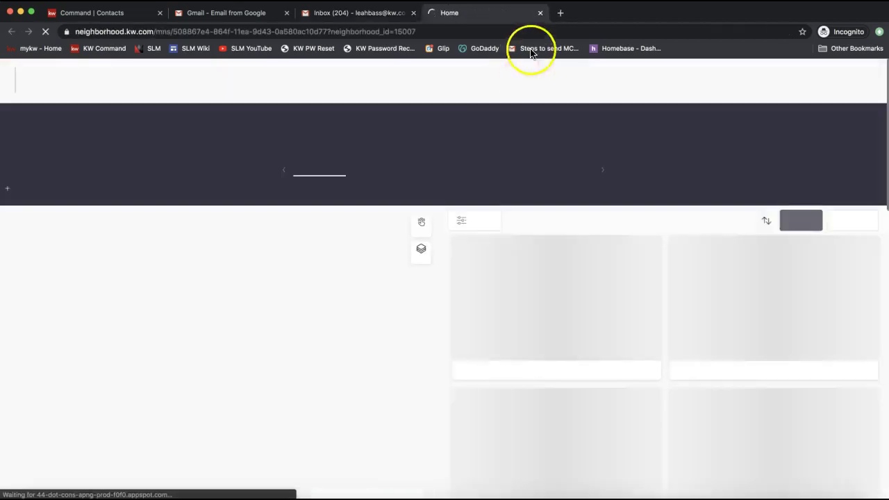
{"action": "left_click", "coordinate": [539, 13]}
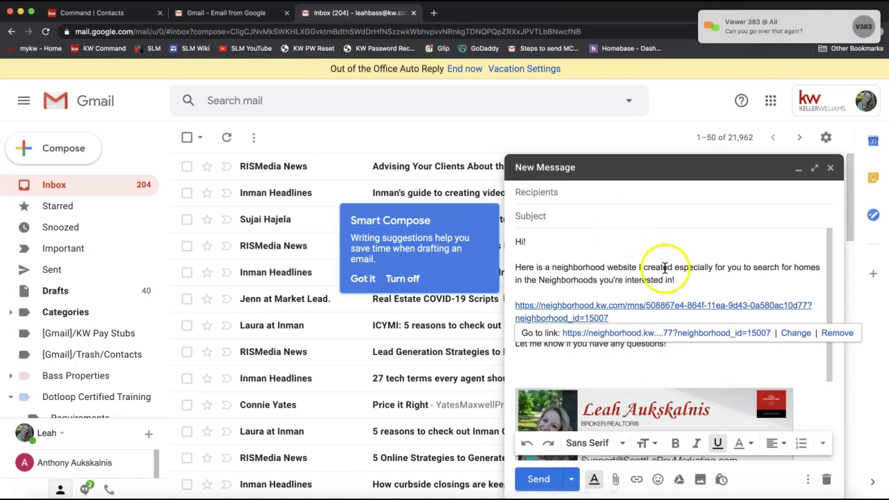
{"action": "left_click", "coordinate": [577, 292]}
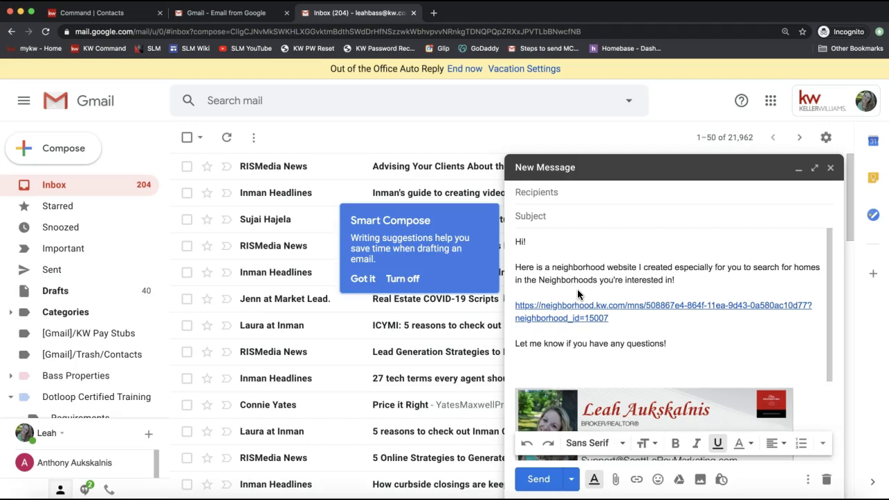
{"action": "left_click", "coordinate": [90, 12]}
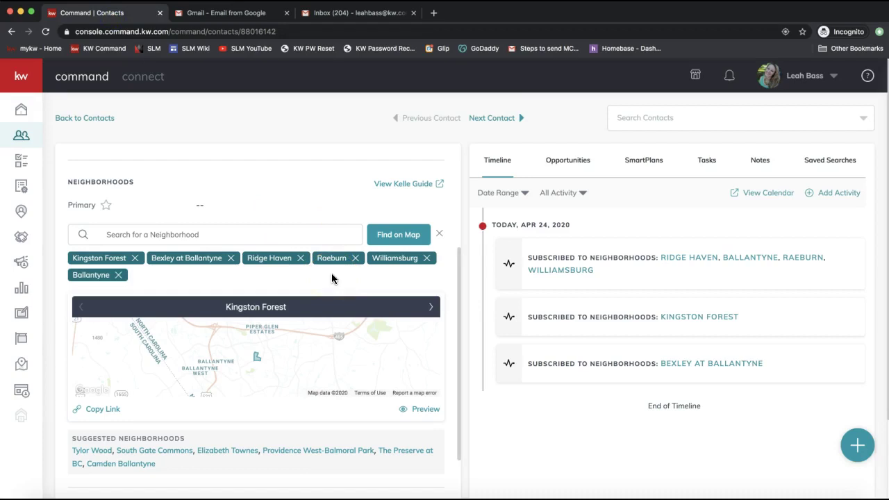
Copy the Kingston Forest neighborhood page link and go back to the Gmail draft.
{"action": "left_click", "coordinate": [208, 389]}
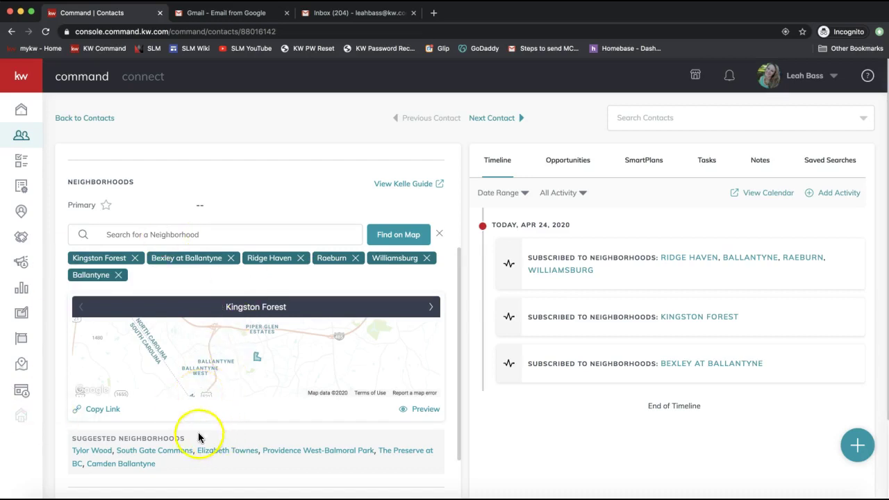
{"action": "left_click", "coordinate": [100, 411]}
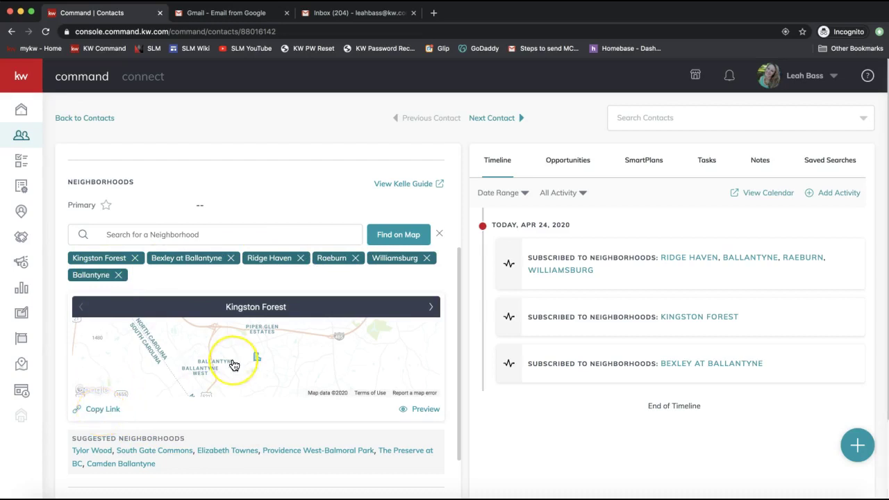
{"action": "left_click", "coordinate": [333, 14]}
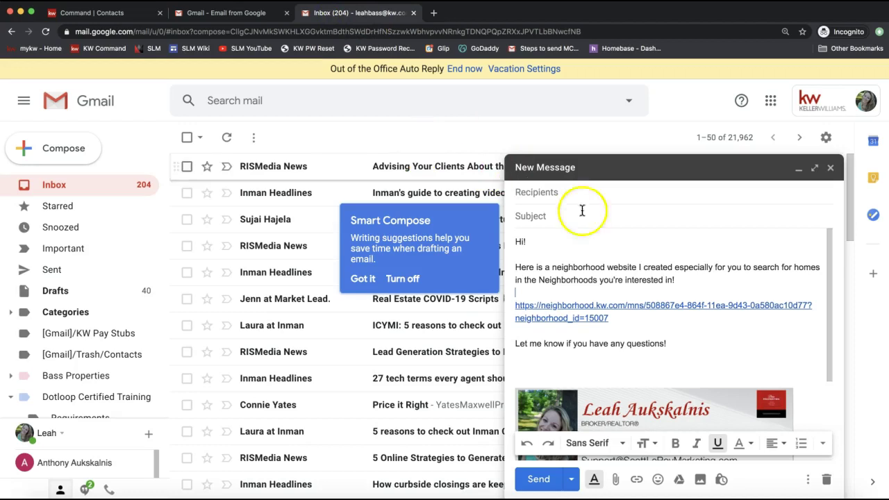
Minimize the first draft and start a second email with 'Hello!' and a pasted link, then clear it.
{"action": "left_click", "coordinate": [797, 167]}
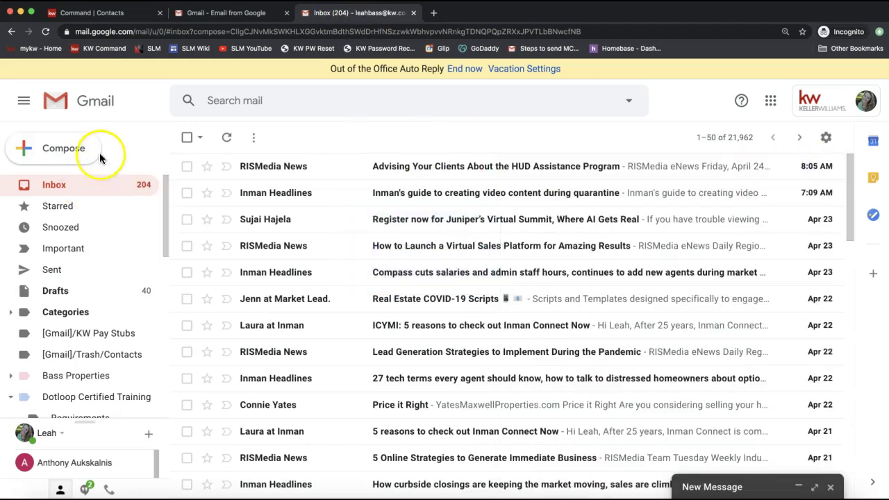
{"action": "left_click", "coordinate": [54, 154]}
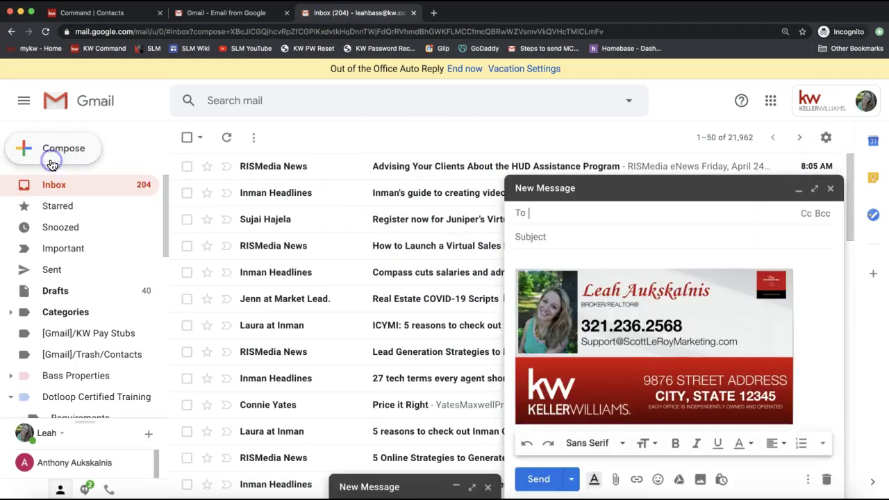
{"action": "left_click", "coordinate": [557, 263]}
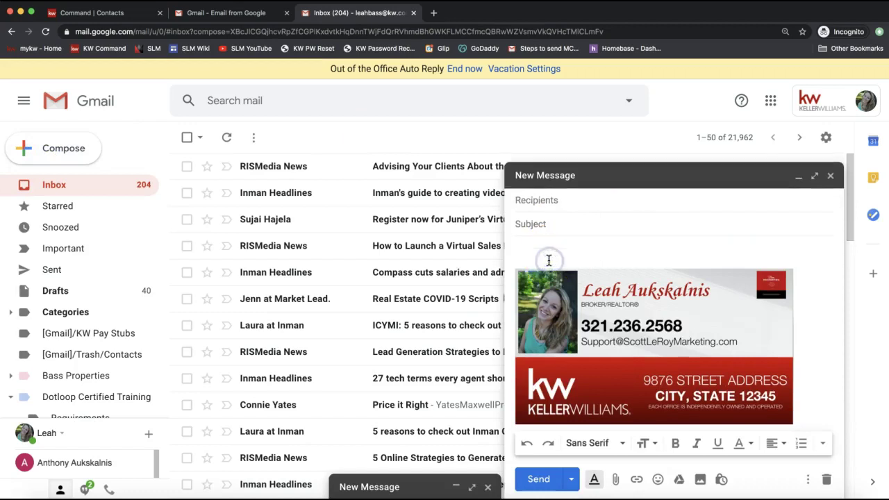
{"action": "key", "text": "Up"}
{"action": "type", "text": "Hello!"}
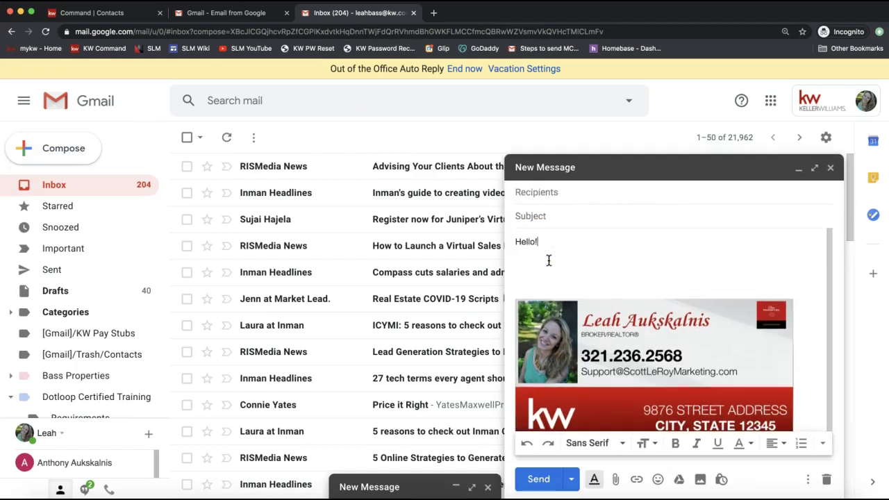
{"action": "key", "text": "Return"}
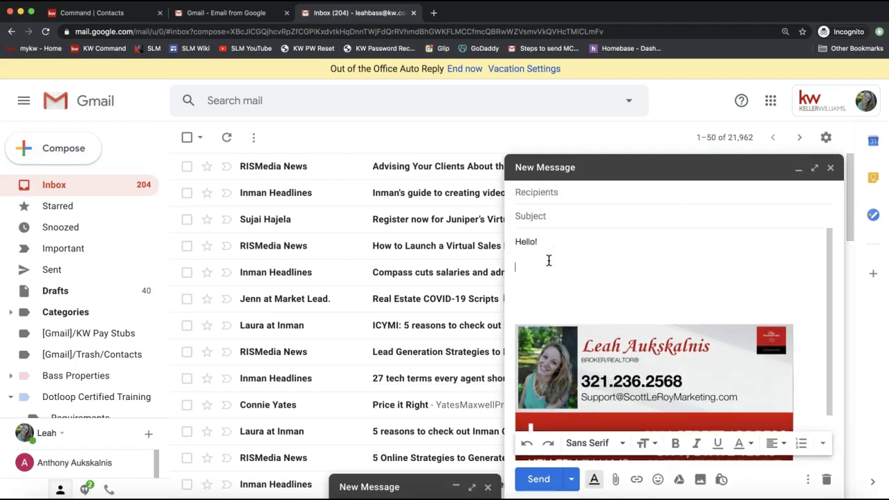
{"action": "type", "text": "https://neighborhood.kw.com/mns/508867e4-864f-11ea-9d43-0a580ac10d77?neighborhood_id=15007"}
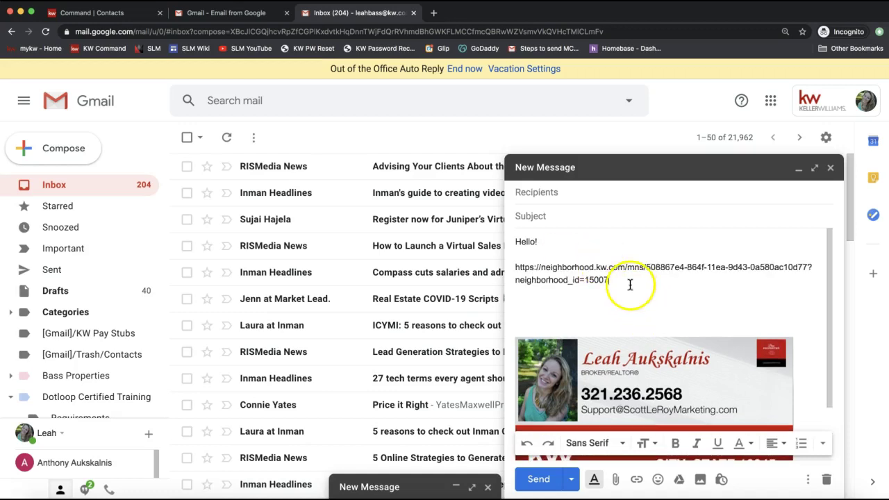
{"action": "left_click_drag", "start_coordinate": [630, 283], "coordinate": [449, 279]}
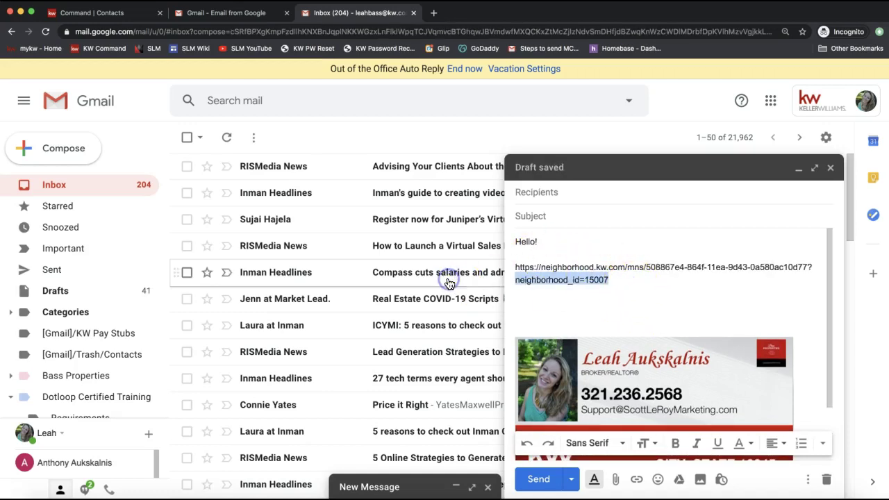
{"action": "key", "text": "BackSpace"}
{"action": "key", "text": "super+BackSpace"}
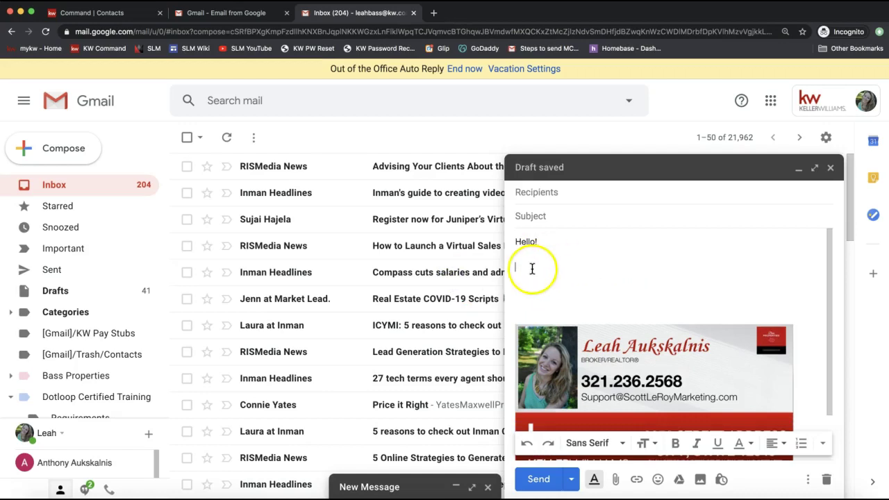
Paste the neighborhood link under Hello! from the right-click menu, then discard the draft.
{"action": "right_click", "coordinate": [525, 266]}
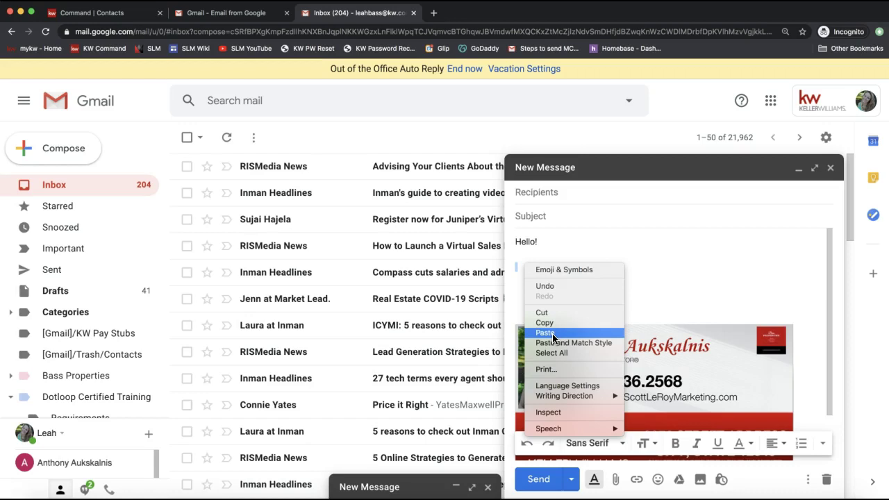
{"action": "left_click", "coordinate": [517, 268]}
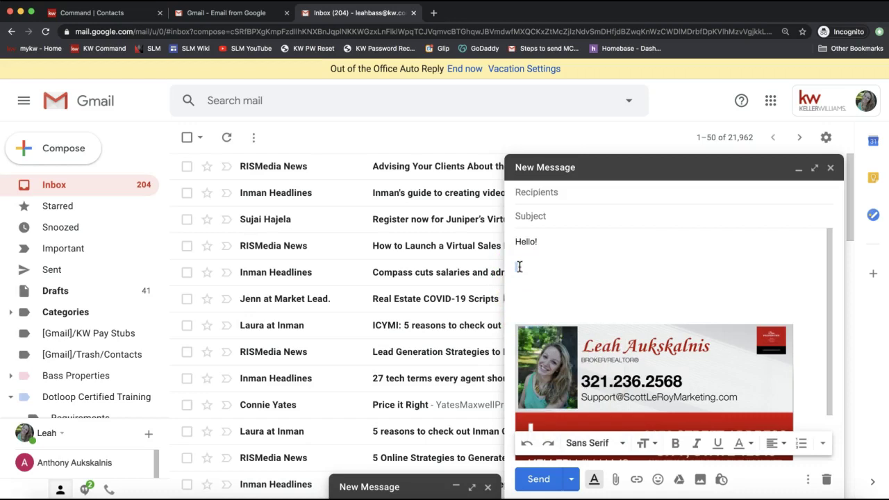
{"action": "right_click", "coordinate": [518, 267]}
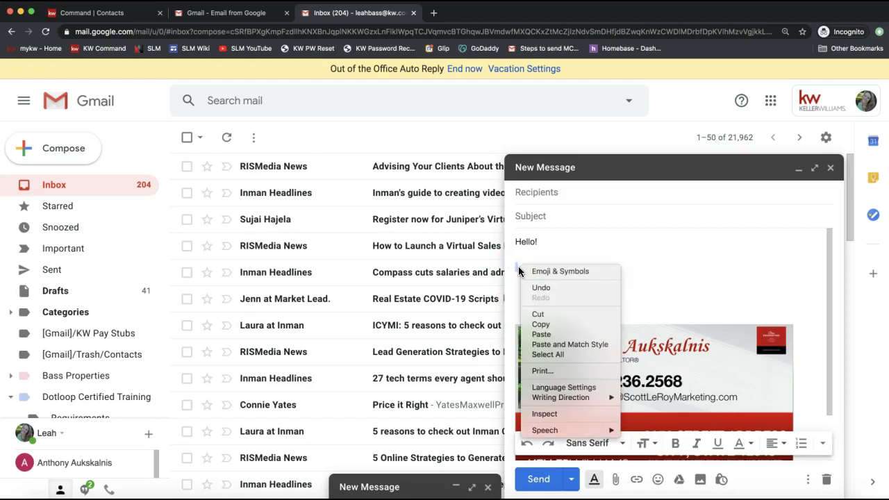
{"action": "left_click", "coordinate": [548, 334]}
{"action": "left_click", "coordinate": [562, 254]}
{"action": "key", "text": "Return"}
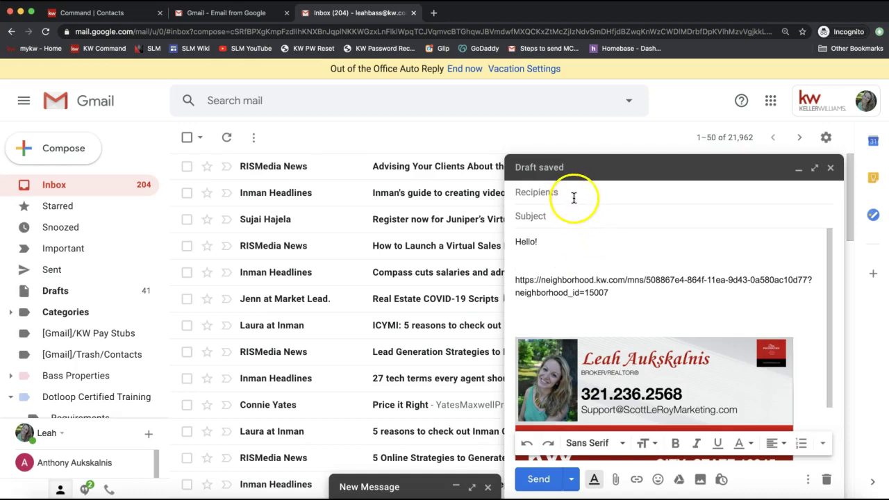
{"action": "left_click_drag", "start_coordinate": [656, 297], "coordinate": [507, 277]}
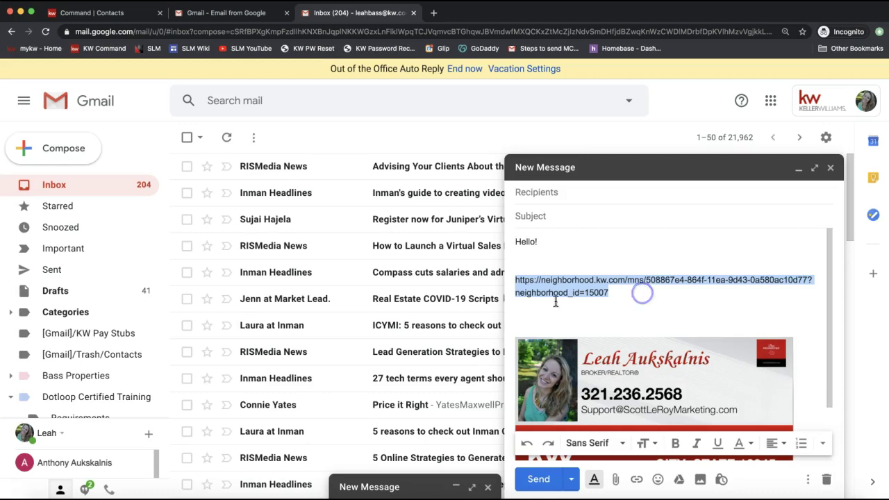
{"action": "left_click", "coordinate": [624, 292]}
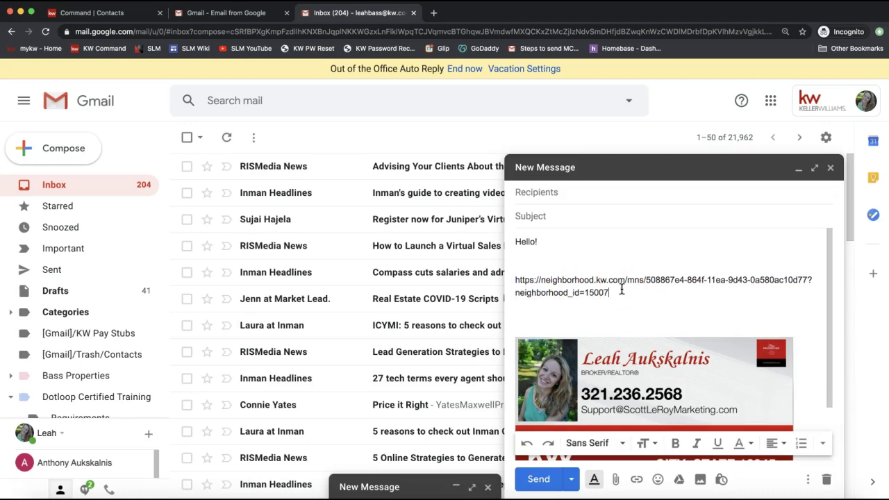
{"action": "left_click", "coordinate": [826, 479]}
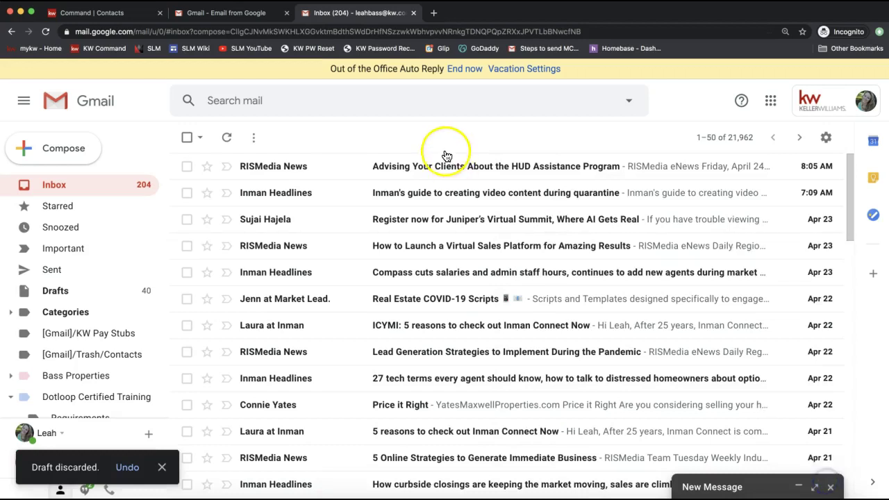
Close both Gmail tabs to bring KW Command's contact record back to the front.
{"action": "left_click", "coordinate": [413, 15]}
{"action": "left_click", "coordinate": [286, 15]}
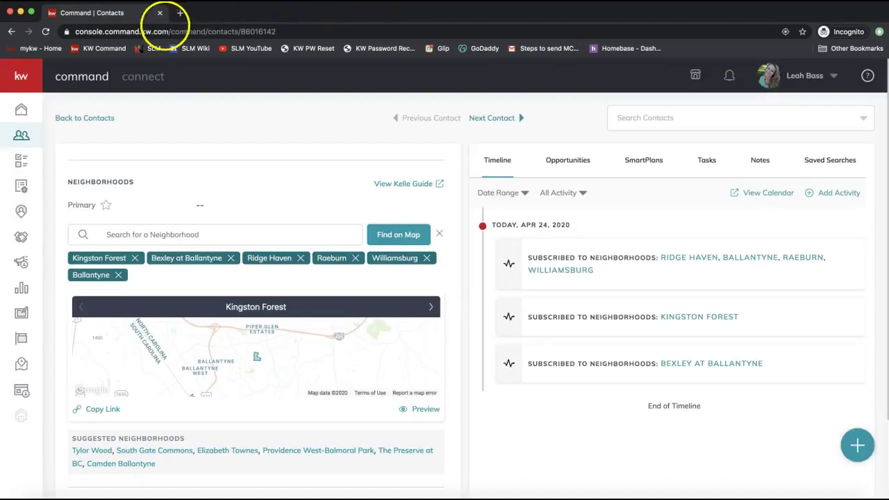
{"action": "left_click", "coordinate": [87, 20]}
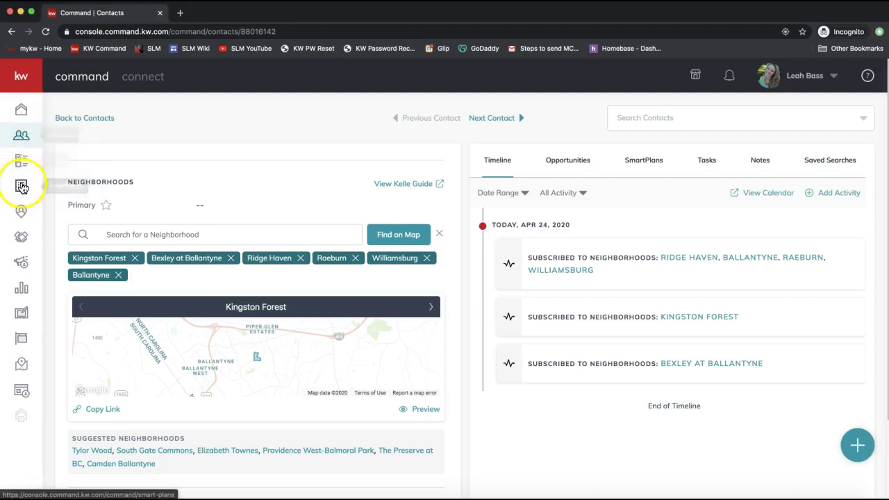
Browse the SmartPlans section, then open the Library of ready-made Keller Williams SmartPlans.
{"action": "left_click", "coordinate": [22, 191]}
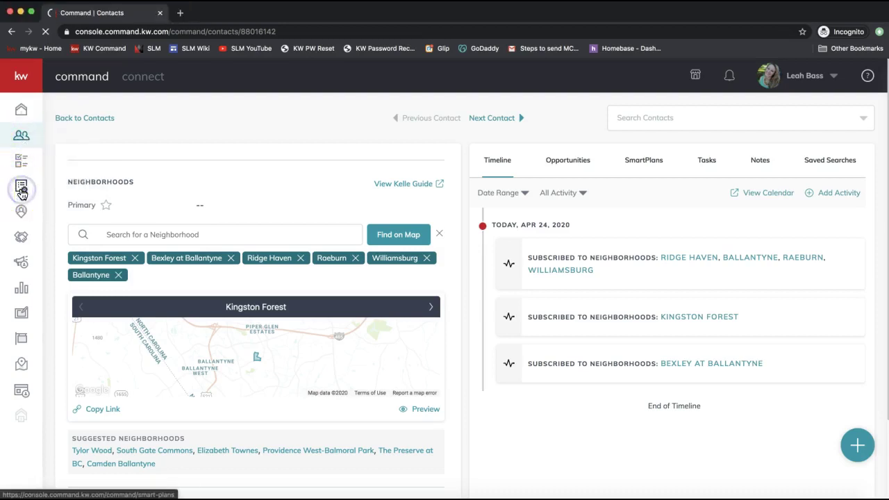
{"action": "left_click", "coordinate": [27, 80]}
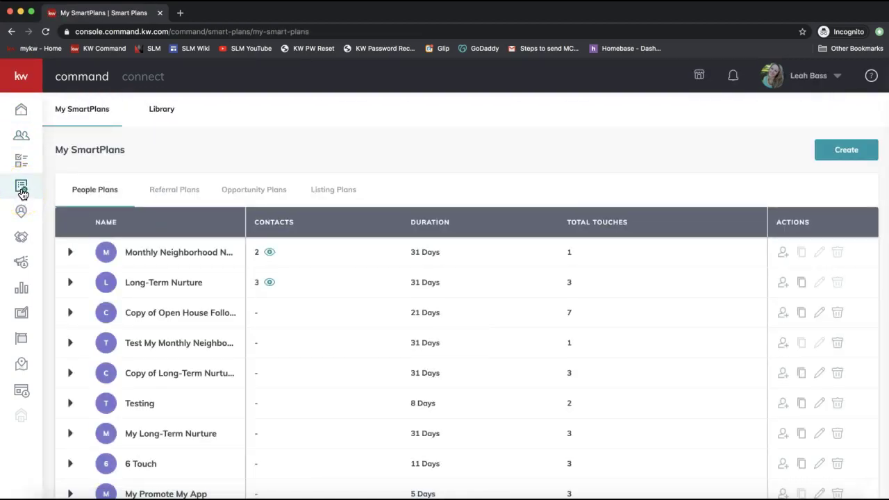
{"action": "left_click", "coordinate": [28, 195]}
{"action": "mouse_move", "coordinate": [132, 254]}
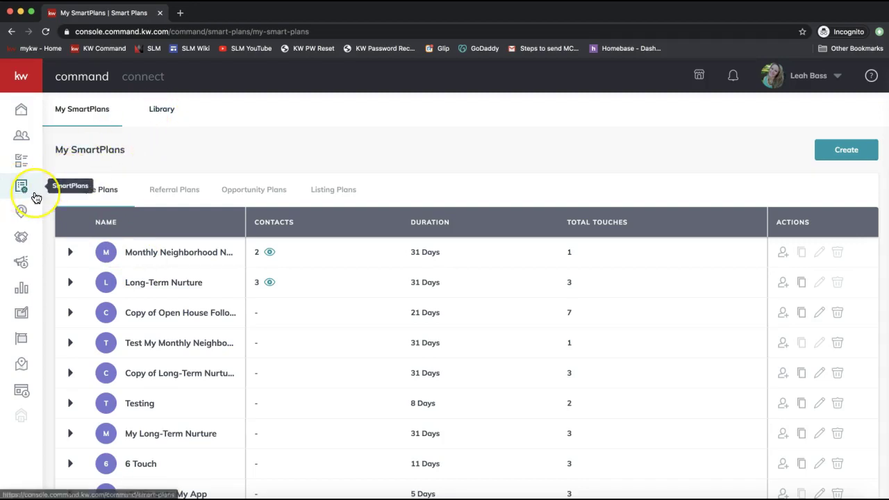
{"action": "left_click", "coordinate": [25, 189]}
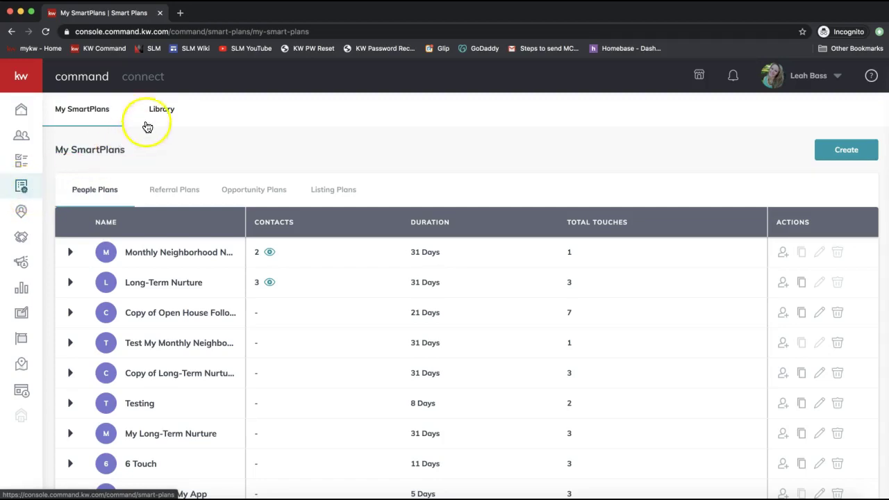
{"action": "left_click", "coordinate": [166, 112]}
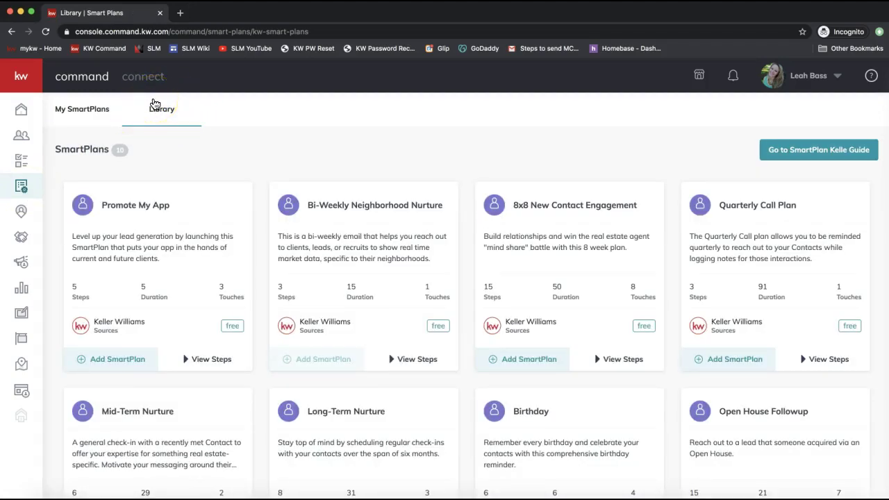
{"action": "left_click", "coordinate": [164, 113]}
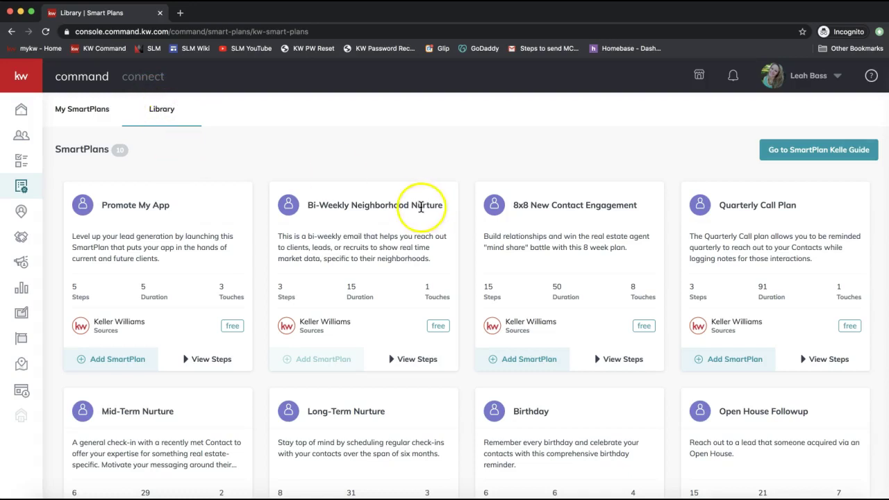
{"action": "triple_click", "coordinate": [414, 204]}
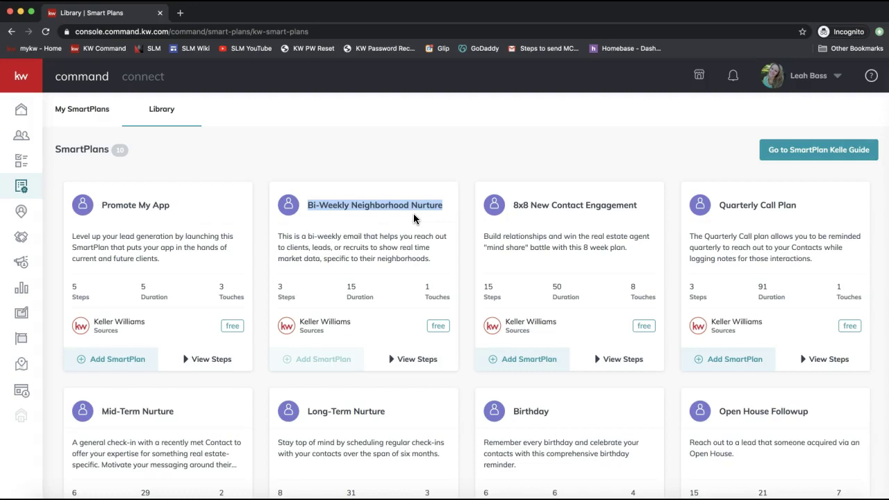
{"action": "scroll", "coordinate": [413, 219], "scroll_direction": "down", "scroll_amount": 5}
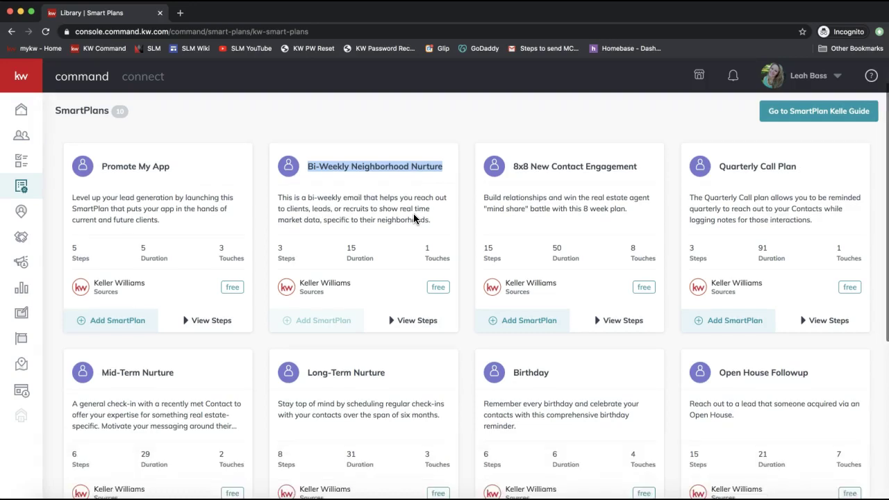
{"action": "left_click", "coordinate": [402, 241]}
{"action": "triple_click", "coordinate": [182, 325]}
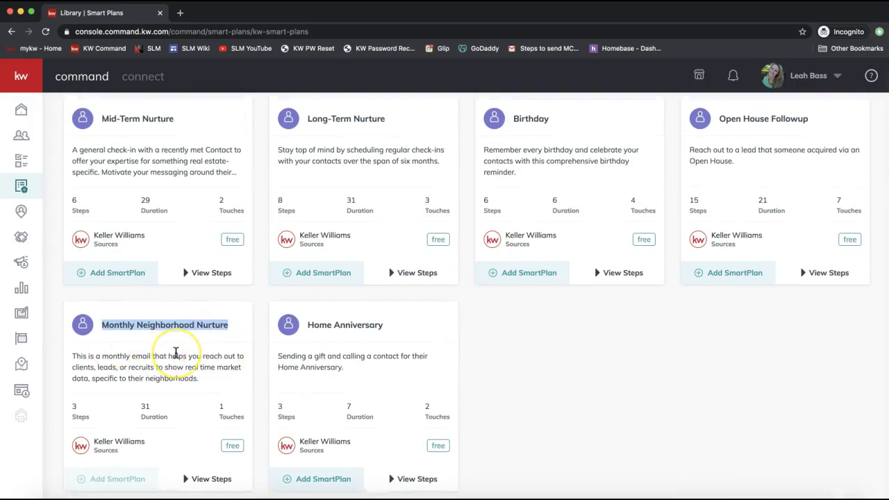
{"action": "scroll", "coordinate": [175, 353], "scroll_direction": "down", "scroll_amount": 1}
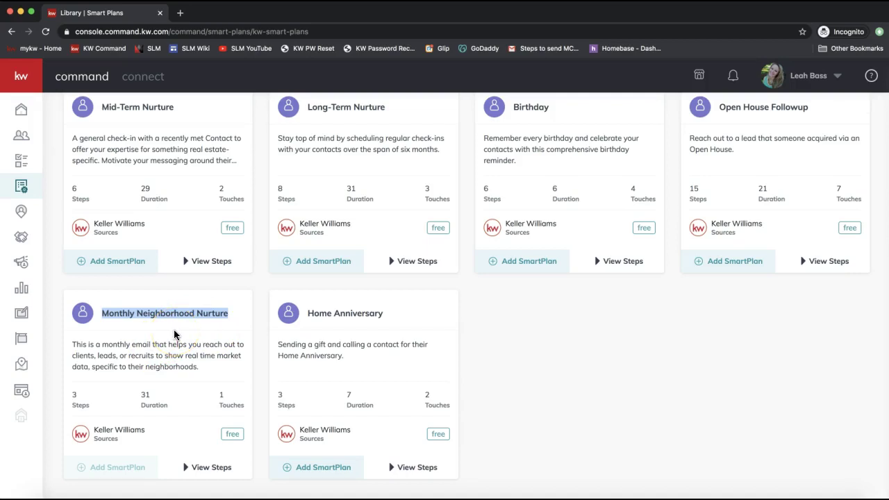
{"action": "scroll", "coordinate": [174, 335], "scroll_direction": "up", "scroll_amount": 8}
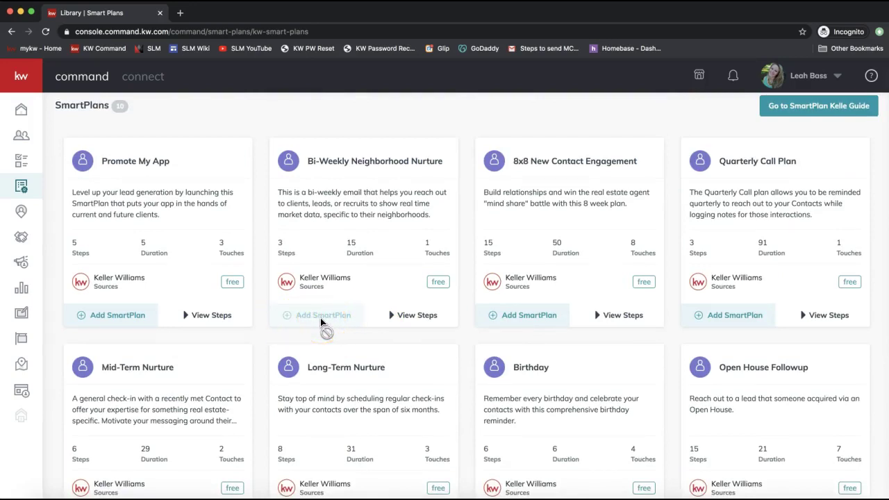
{"action": "left_click", "coordinate": [308, 323]}
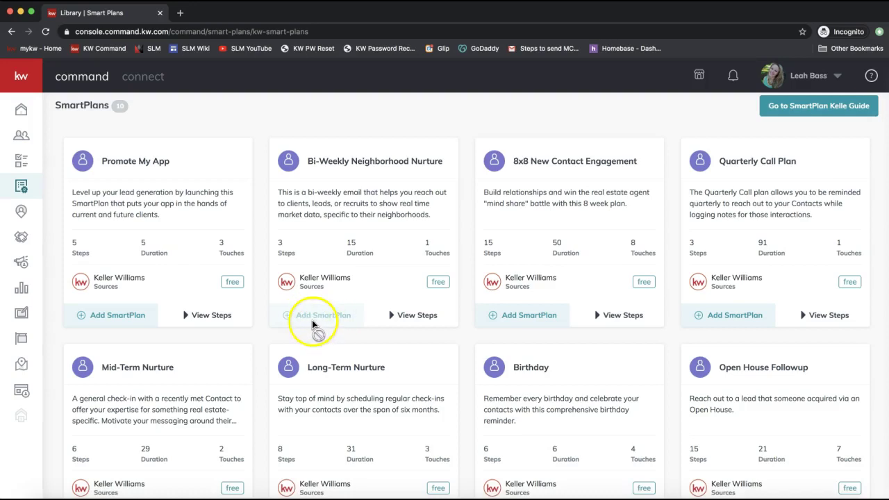
{"action": "triple_click", "coordinate": [311, 198]}
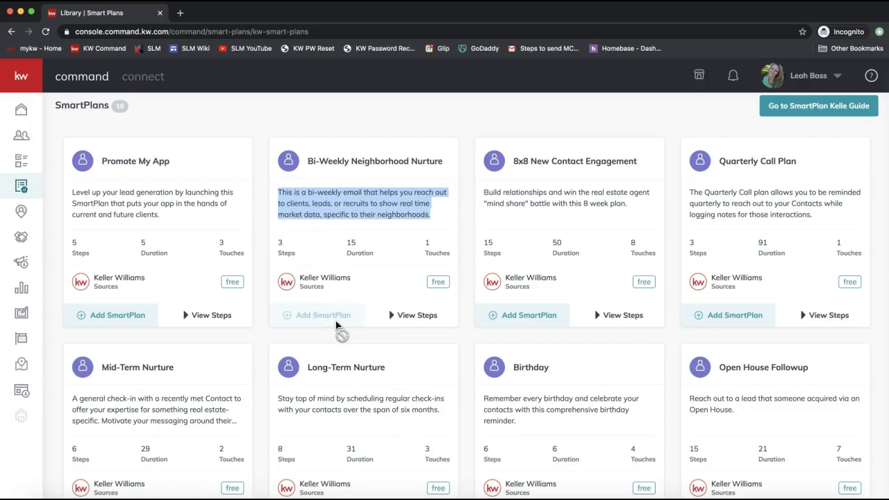
{"action": "scroll", "coordinate": [358, 261], "scroll_direction": "up", "scroll_amount": 1}
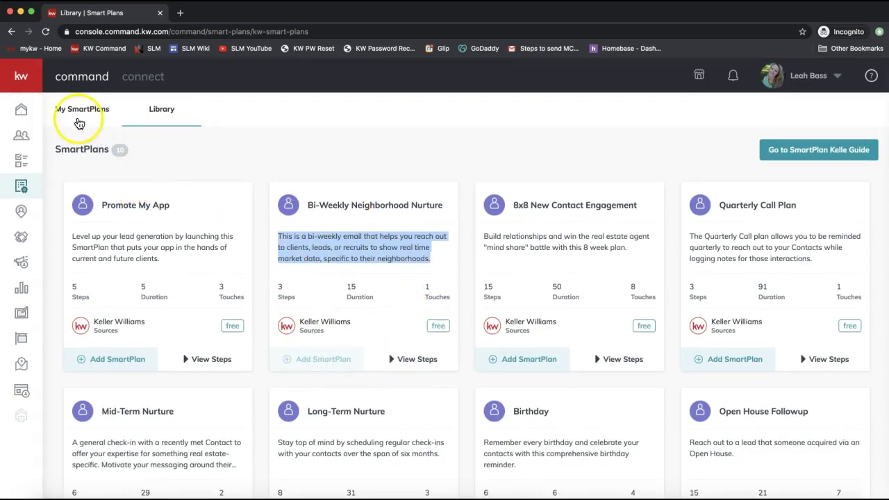
Return to My SmartPlans and expand Monthly Neighborhood Nurture to view its steps.
{"action": "left_click", "coordinate": [74, 117]}
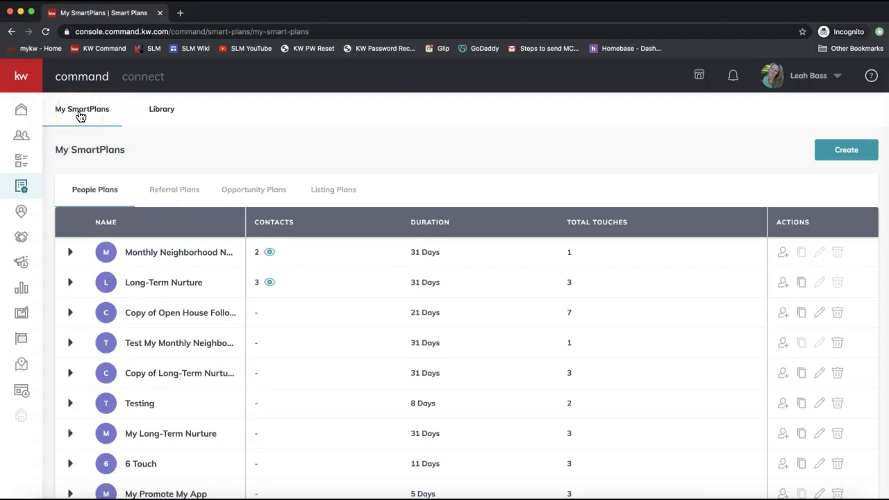
{"action": "left_click", "coordinate": [70, 253]}
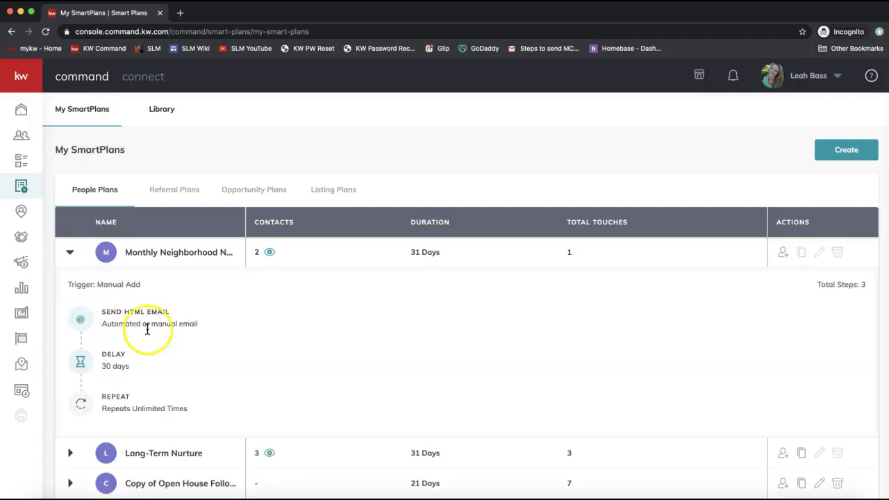
{"action": "left_click_drag", "start_coordinate": [103, 312], "coordinate": [203, 317]}
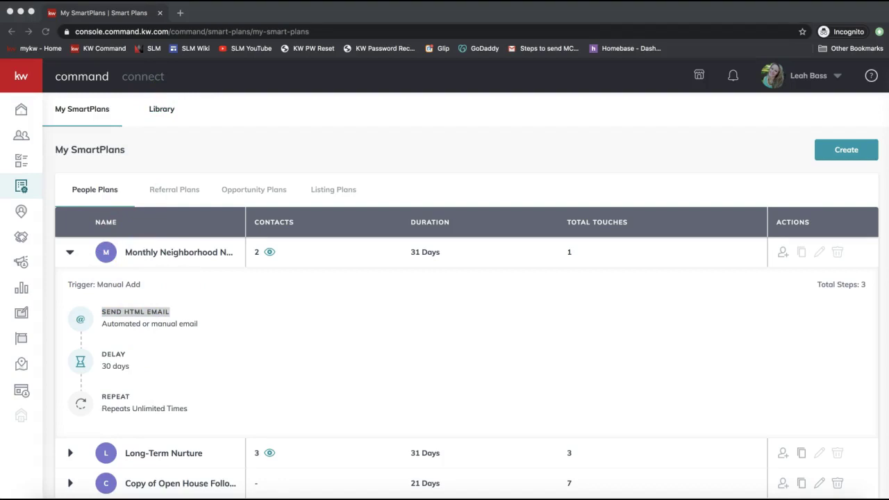
Post 'Smartplans:' with the video link in the join.me chat, then collapse the plan.
{"action": "left_click", "coordinate": [801, 497]}
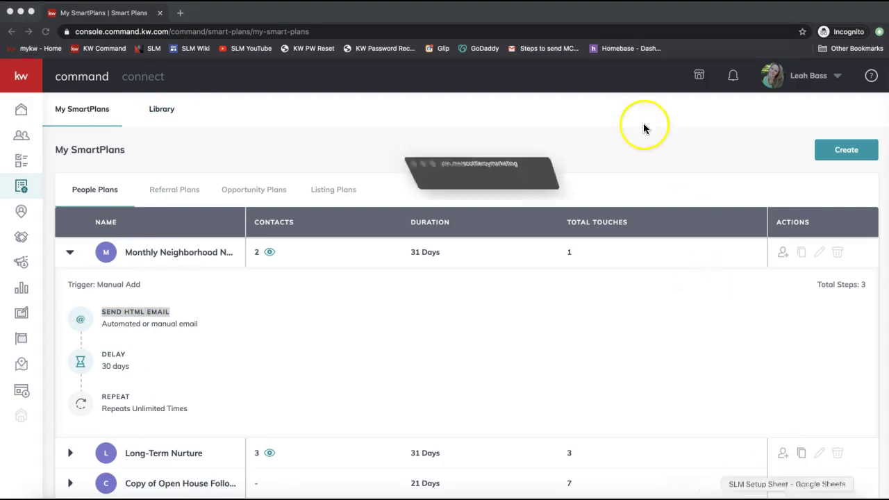
{"action": "left_click", "coordinate": [416, 31]}
{"action": "type", "text": "Smartplans:"}
{"action": "key", "text": "super+v"}
{"action": "key", "text": "Return"}
{"action": "left_click", "coordinate": [280, 55]}
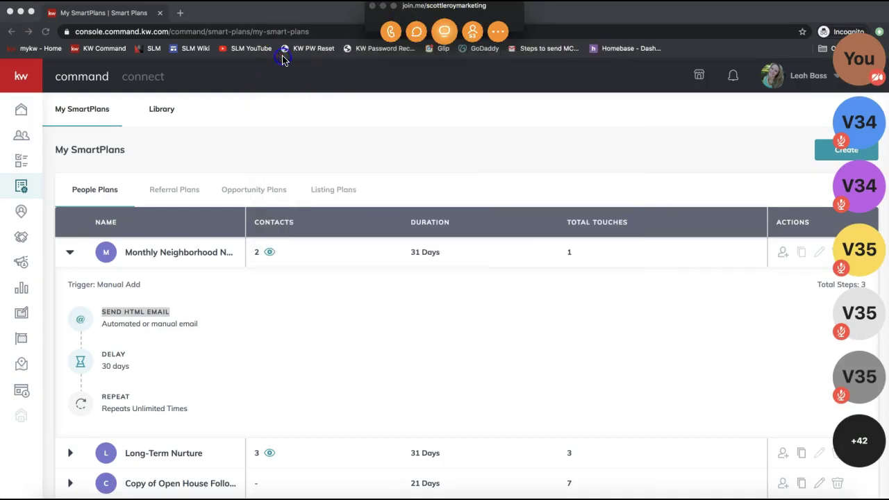
{"action": "left_click", "coordinate": [382, 6]}
{"action": "left_click", "coordinate": [157, 253]}
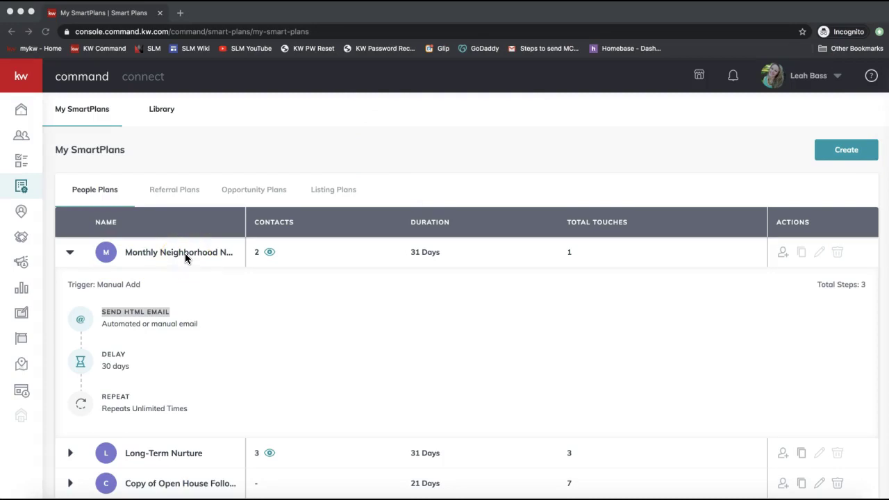
{"action": "left_click", "coordinate": [70, 252]}
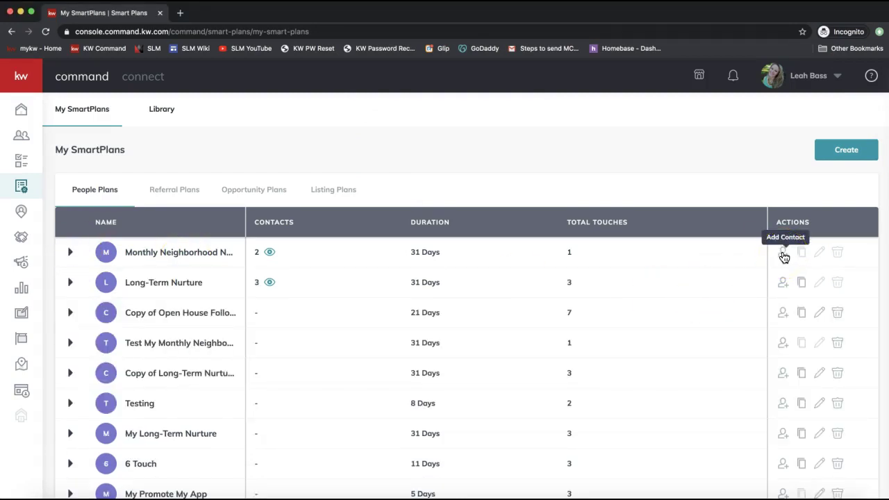
{"action": "left_click", "coordinate": [784, 254]}
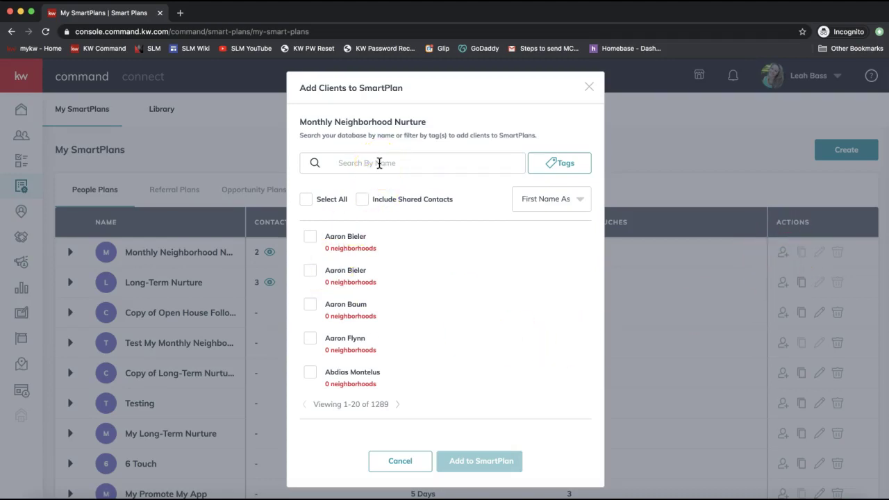
{"action": "left_click", "coordinate": [589, 87]}
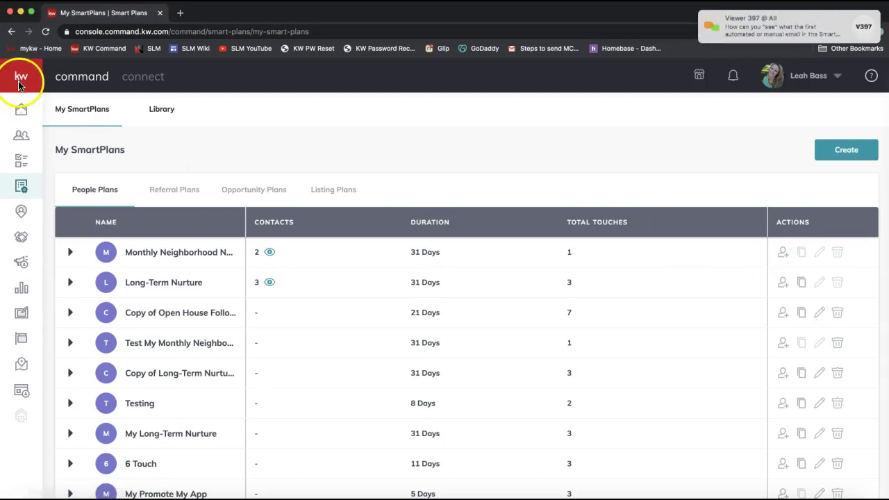
Open the join.me chat and highlight Viewer 366's neighborhood question.
{"action": "left_click", "coordinate": [740, 27]}
{"action": "scroll", "coordinate": [526, 205], "scroll_direction": "up", "scroll_amount": 2}
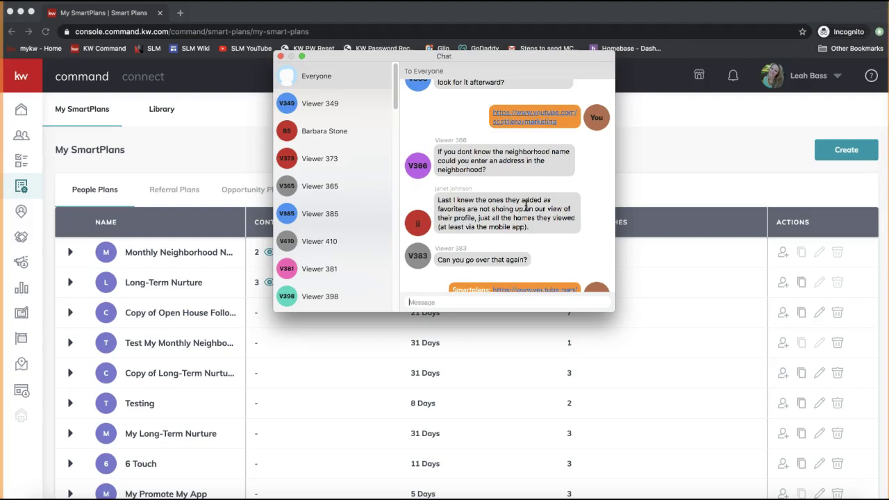
{"action": "left_click", "coordinate": [500, 167]}
{"action": "left_click_drag", "start_coordinate": [498, 169], "coordinate": [429, 146]}
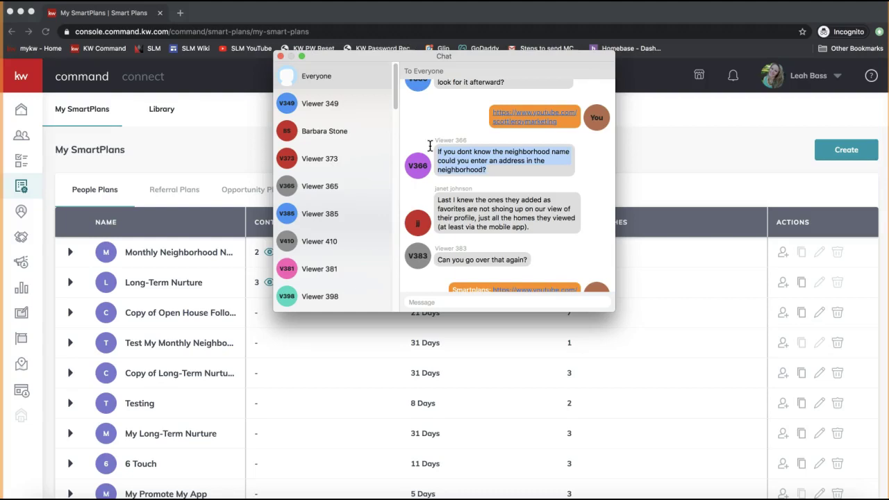
{"action": "left_click", "coordinate": [548, 136]}
{"action": "left_click", "coordinate": [494, 172]}
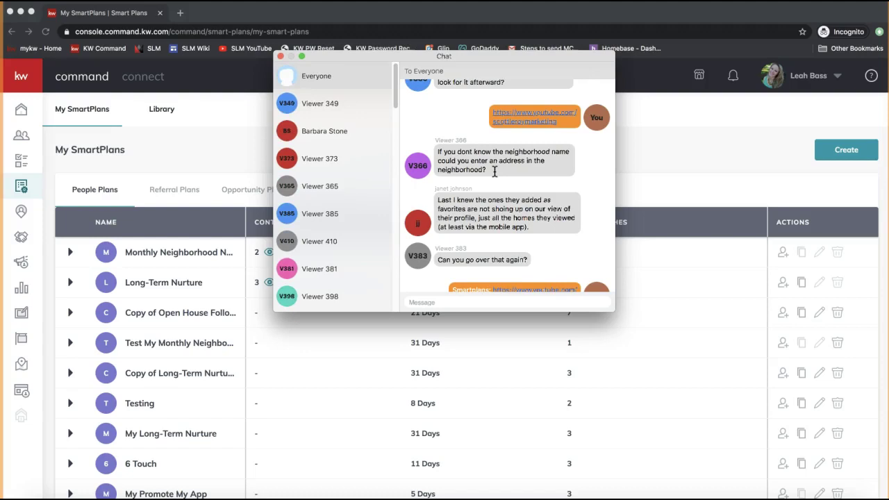
{"action": "double_click", "coordinate": [461, 170]}
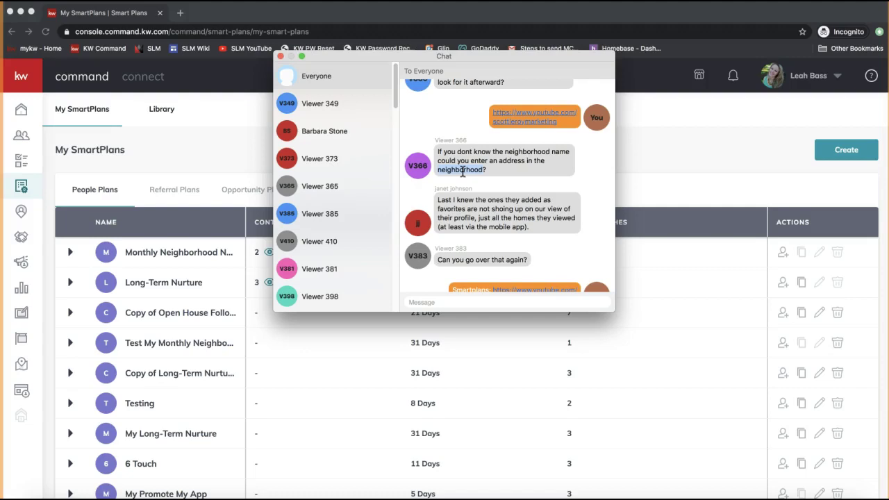
{"action": "triple_click", "coordinate": [509, 172]}
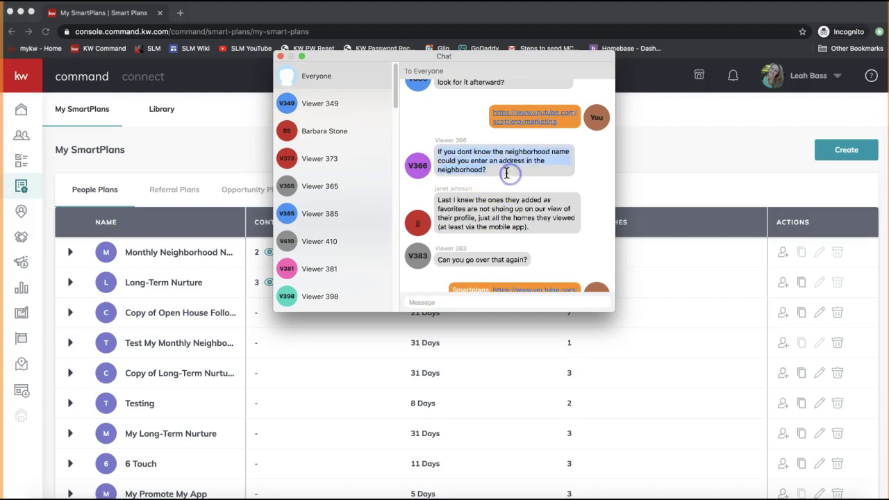
{"action": "left_click", "coordinate": [486, 229]}
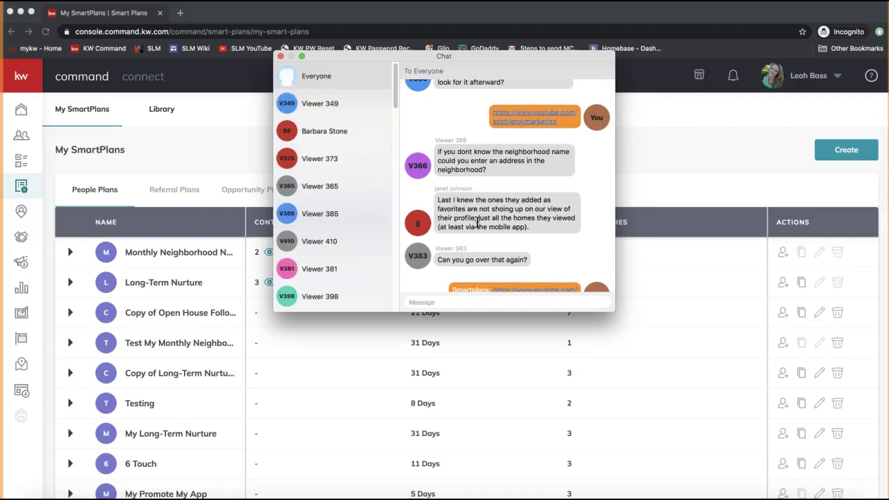
Highlight the missing-favorites and first-email messages, then close the chat window.
{"action": "triple_click", "coordinate": [478, 217]}
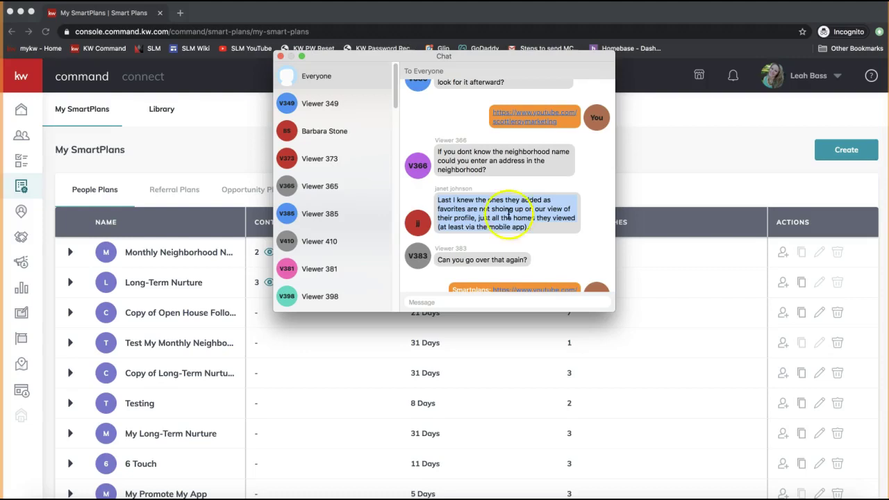
{"action": "scroll", "coordinate": [495, 225], "scroll_direction": "down", "scroll_amount": 1}
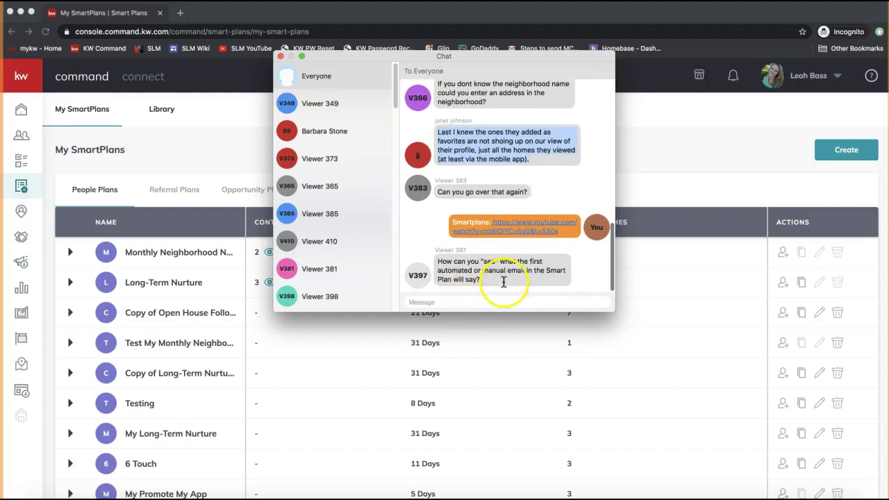
{"action": "triple_click", "coordinate": [504, 279]}
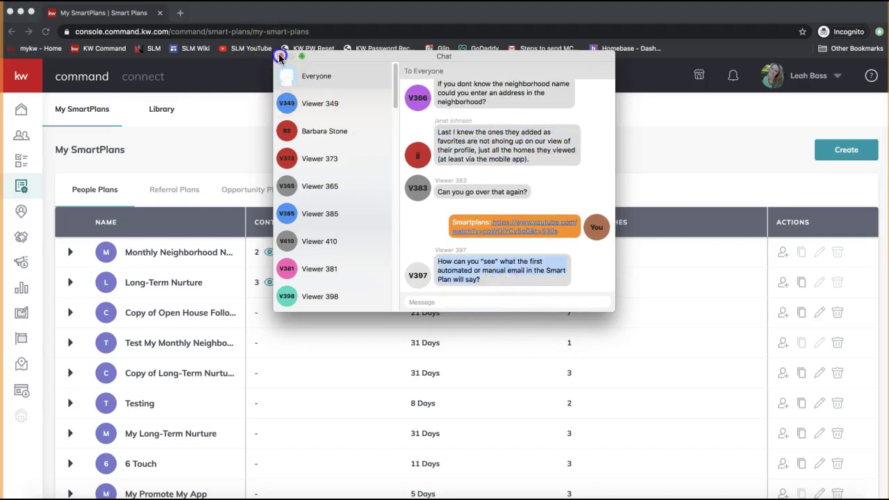
{"action": "left_click", "coordinate": [280, 57]}
{"action": "left_click", "coordinate": [73, 255]}
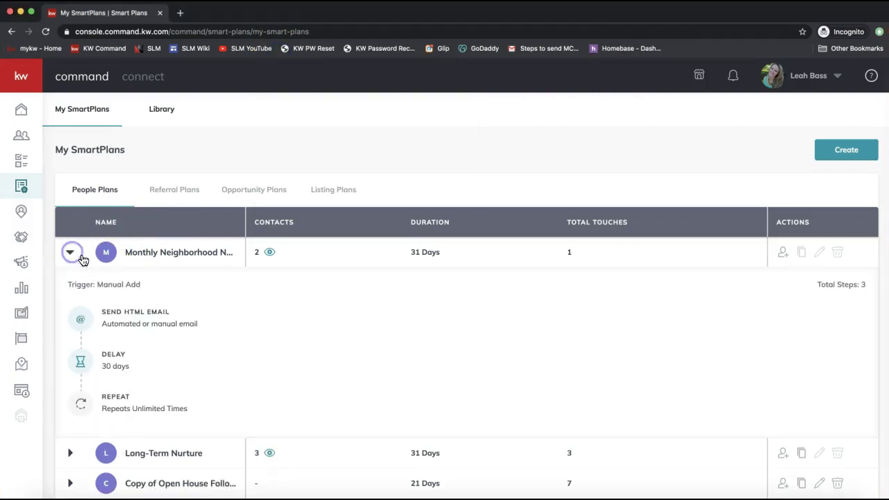
{"action": "triple_click", "coordinate": [144, 313]}
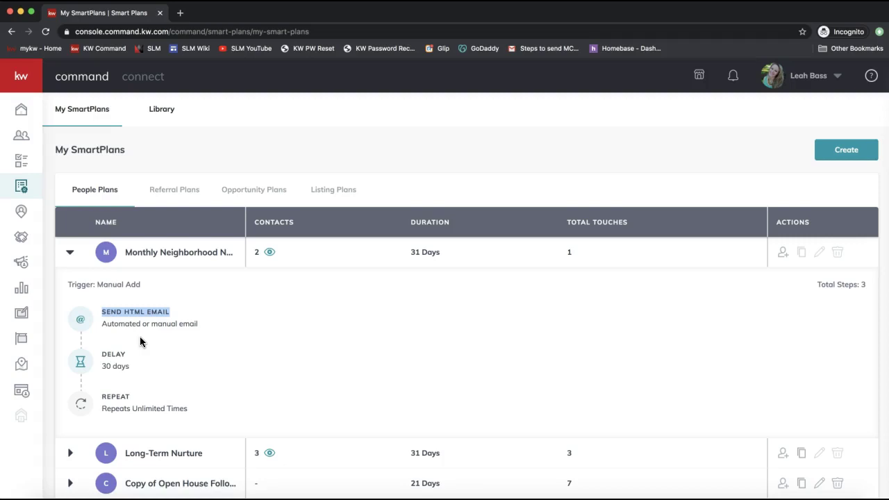
{"action": "triple_click", "coordinate": [140, 313]}
{"action": "left_click_drag", "start_coordinate": [206, 331], "coordinate": [102, 308]}
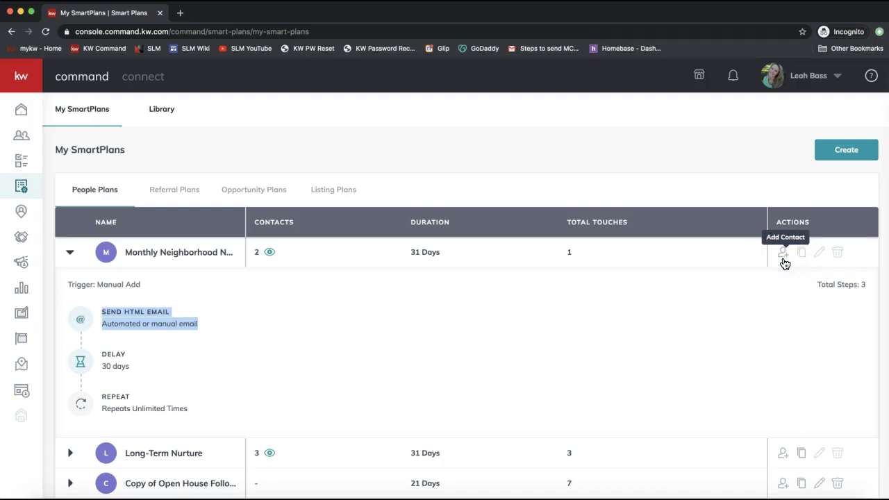
{"action": "left_click", "coordinate": [70, 252]}
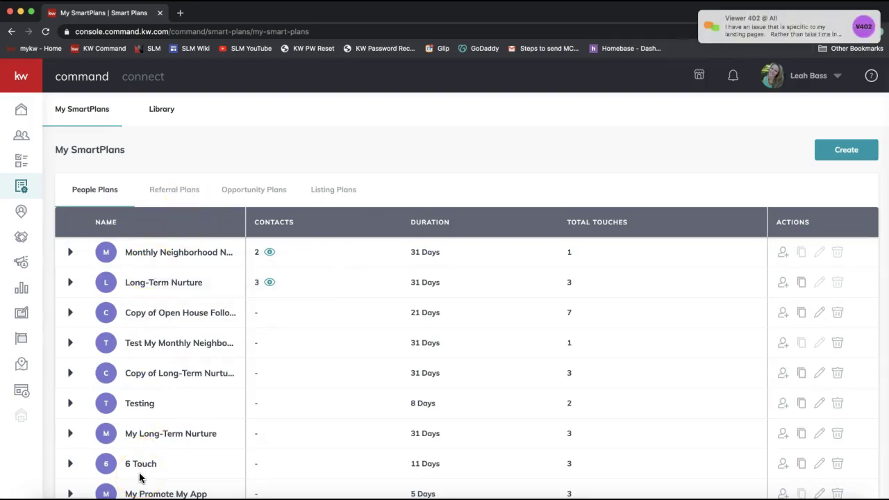
Send everyone in the join.me chat the support e-mail address, then close the chat.
{"action": "left_click", "coordinate": [737, 29]}
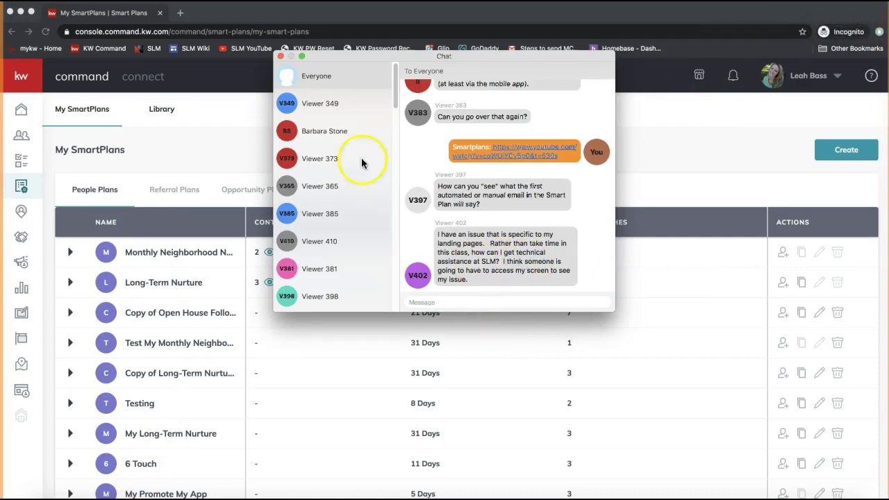
{"action": "left_click", "coordinate": [416, 301]}
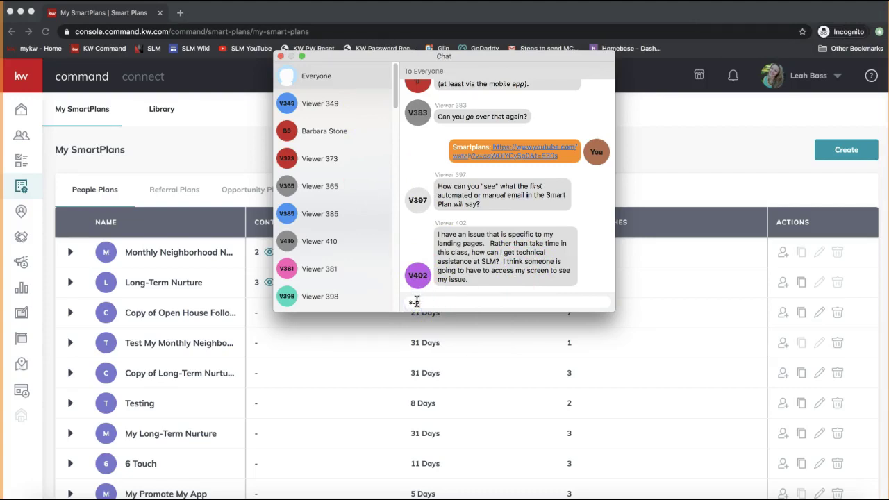
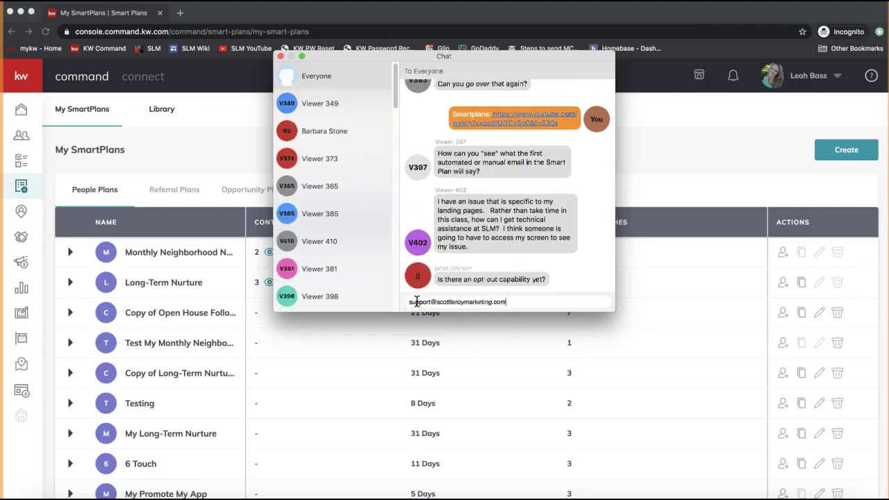
{"action": "key", "text": "Return"}
{"action": "double_click", "coordinate": [479, 280]}
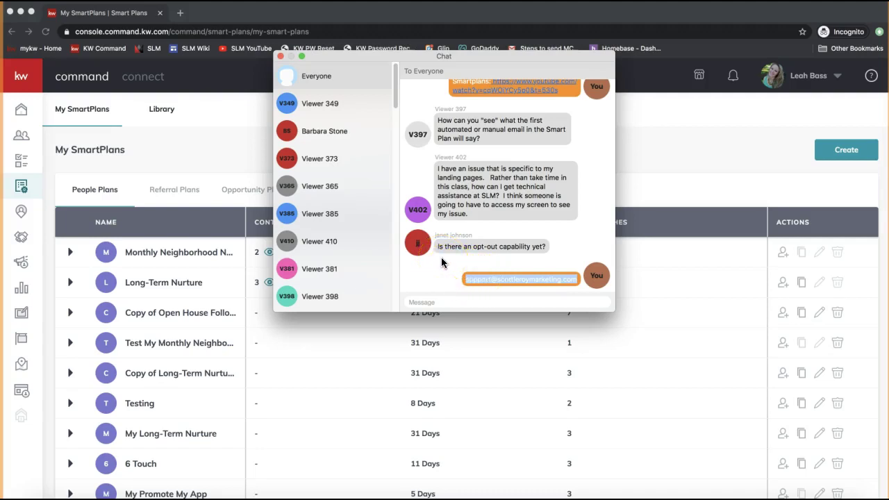
{"action": "triple_click", "coordinate": [486, 247]}
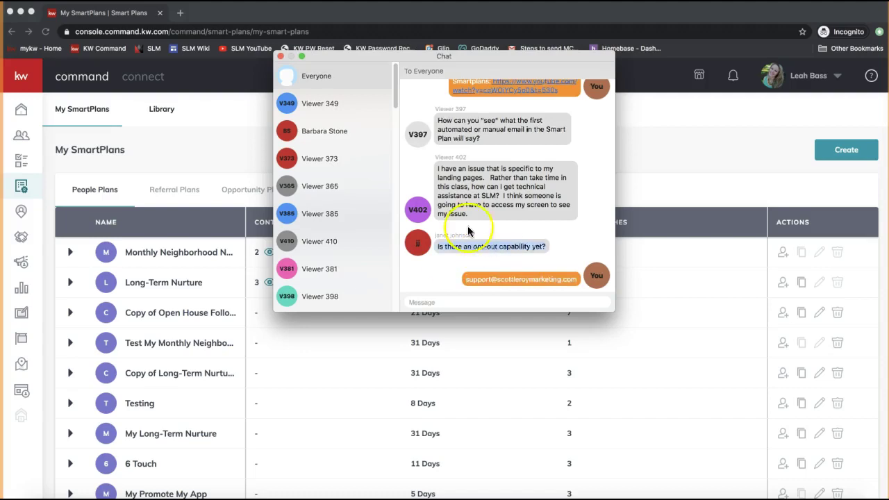
{"action": "left_click", "coordinate": [280, 56]}
{"action": "left_click", "coordinate": [298, 141]}
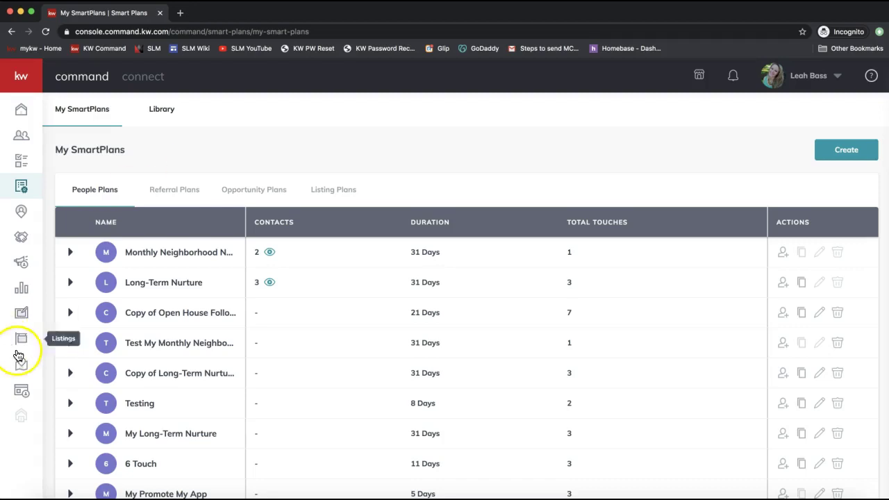
Load the Consumer Landing Pages list, retrying until it appears, and expand the sidebar labels.
{"action": "left_click", "coordinate": [22, 388]}
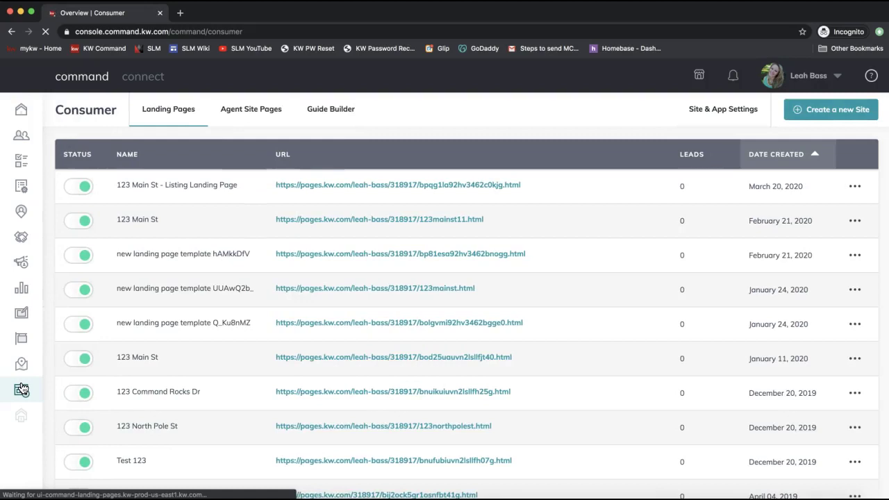
{"action": "left_click", "coordinate": [21, 390]}
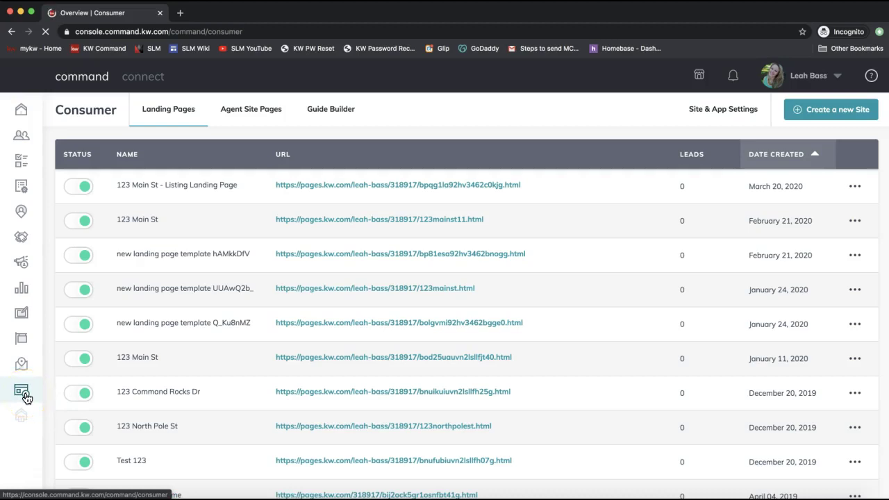
{"action": "left_click", "coordinate": [26, 396]}
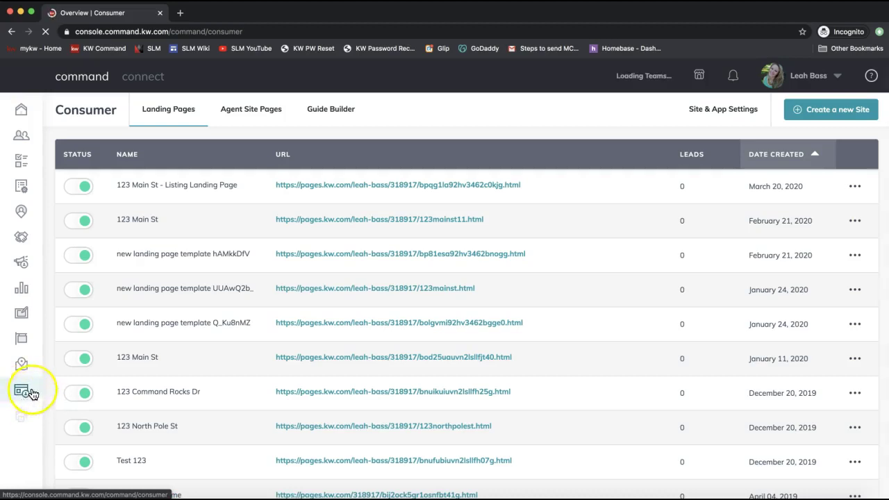
{"action": "left_click", "coordinate": [24, 401]}
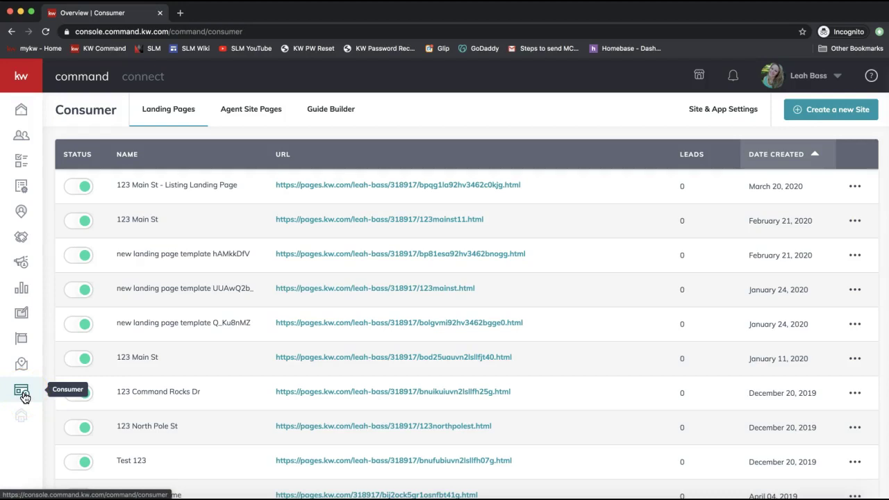
{"action": "left_click", "coordinate": [23, 396]}
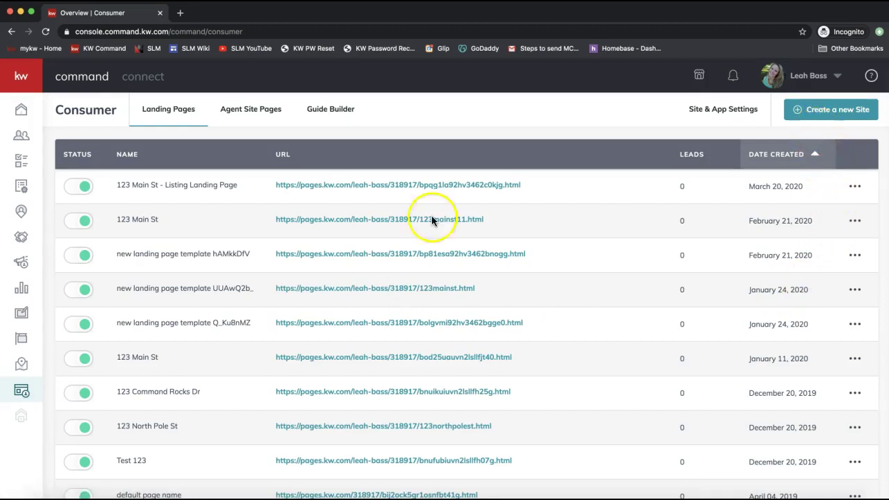
{"action": "left_click", "coordinate": [32, 390]}
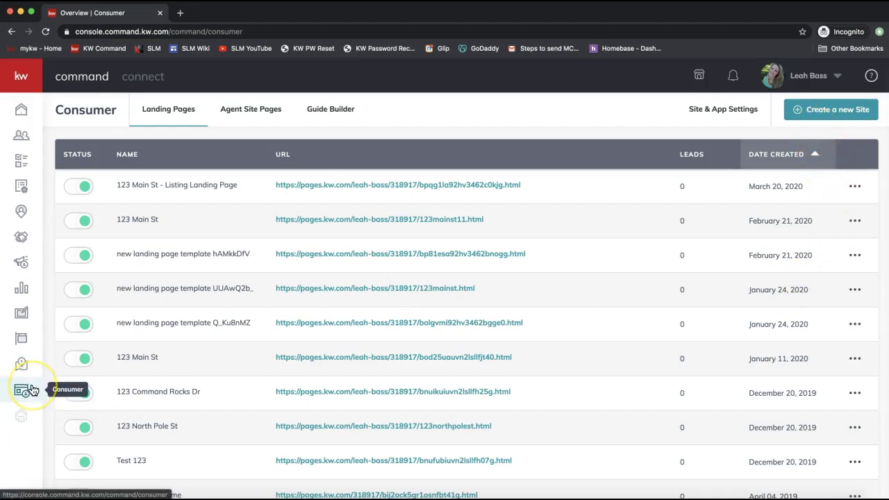
{"action": "left_click", "coordinate": [25, 398]}
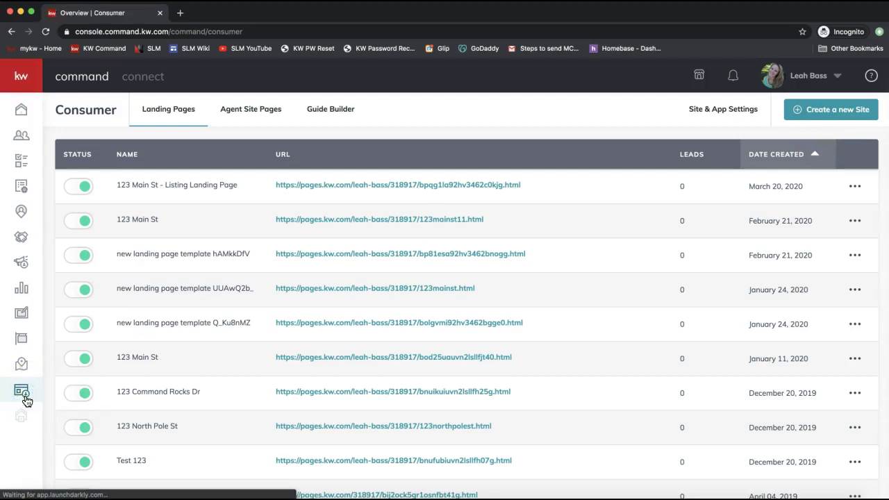
{"action": "left_click", "coordinate": [23, 396]}
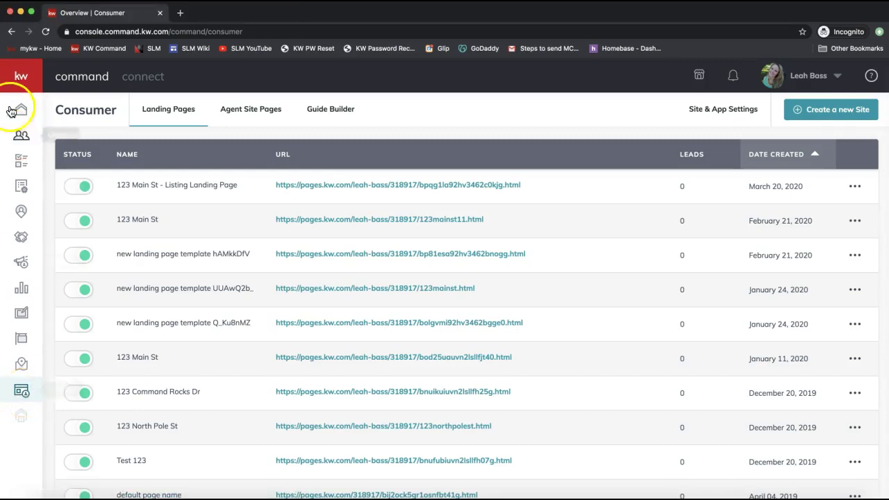
{"action": "left_click", "coordinate": [15, 76]}
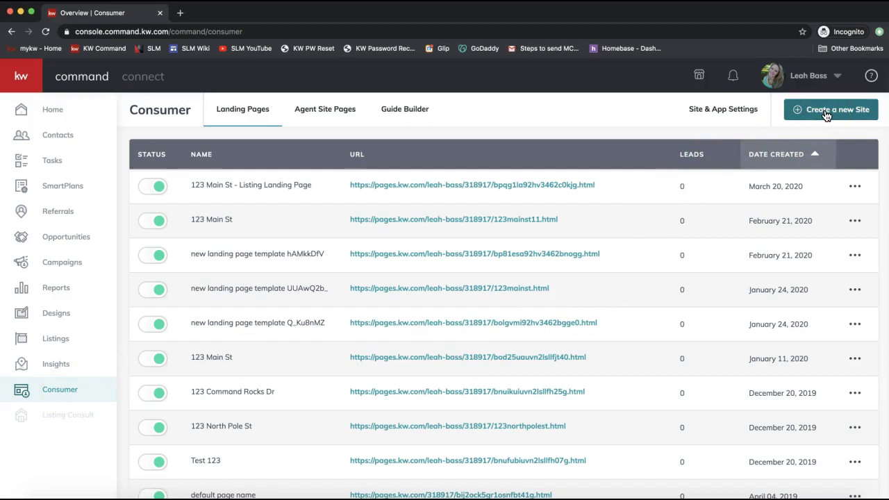
Start a new site, compare the agent-site and standalone page types, then choose As A Standalone Page.
{"action": "left_click", "coordinate": [826, 113]}
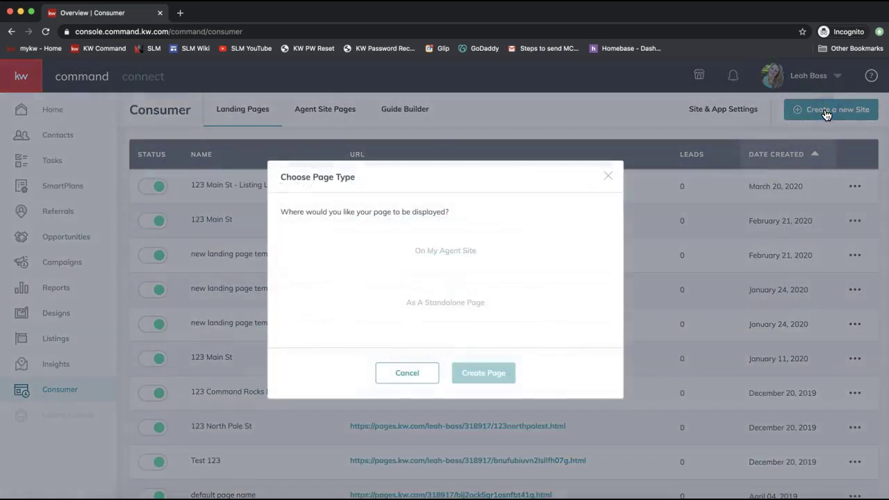
{"action": "left_click", "coordinate": [826, 113]}
{"action": "left_click", "coordinate": [423, 252]}
{"action": "left_click", "coordinate": [428, 306]}
{"action": "left_click", "coordinate": [439, 255]}
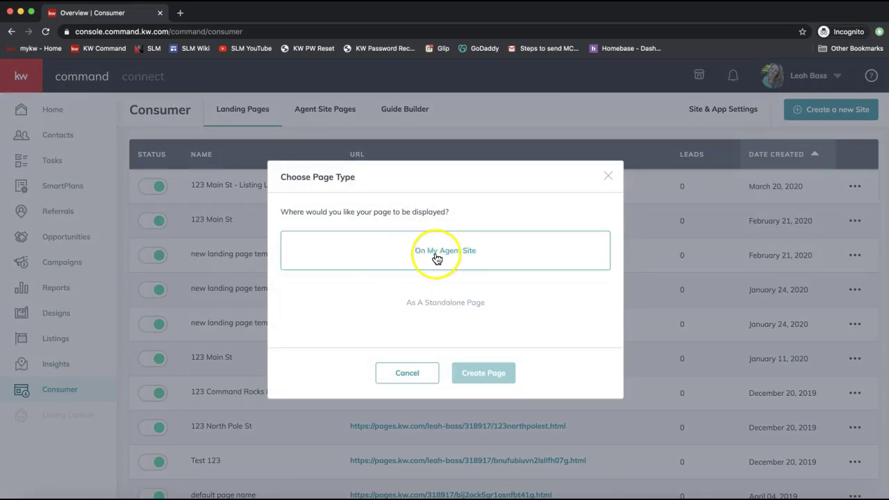
{"action": "left_click", "coordinate": [448, 243]}
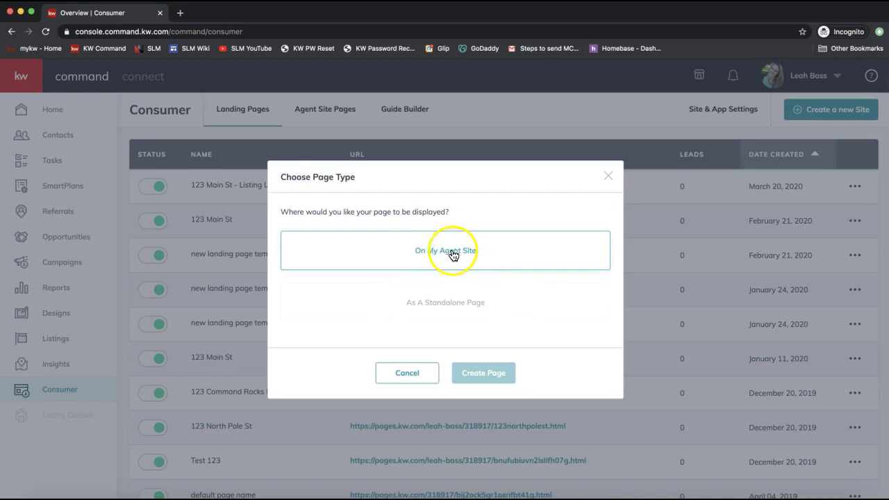
{"action": "left_click", "coordinate": [438, 320]}
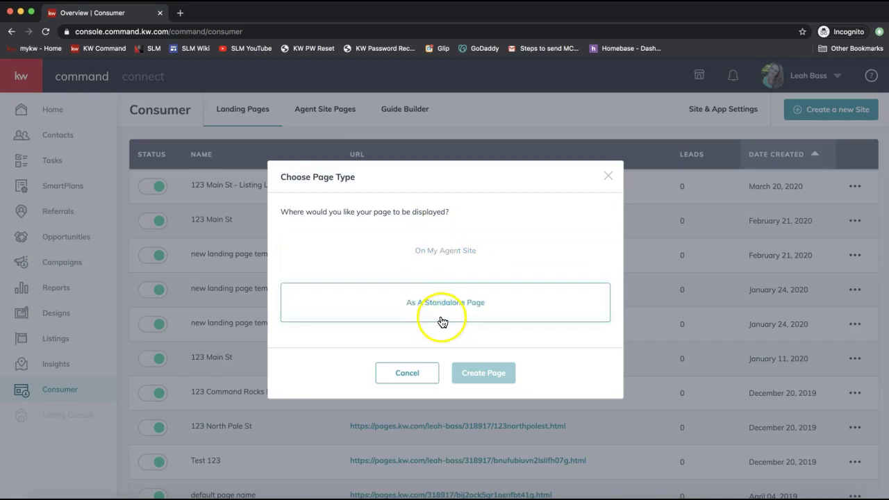
{"action": "left_click", "coordinate": [442, 308]}
{"action": "left_click", "coordinate": [456, 307]}
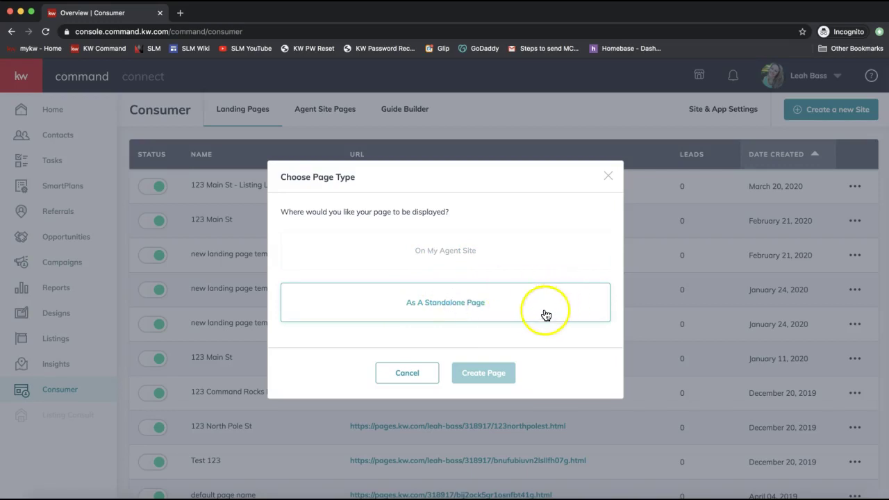
{"action": "left_click", "coordinate": [608, 177]}
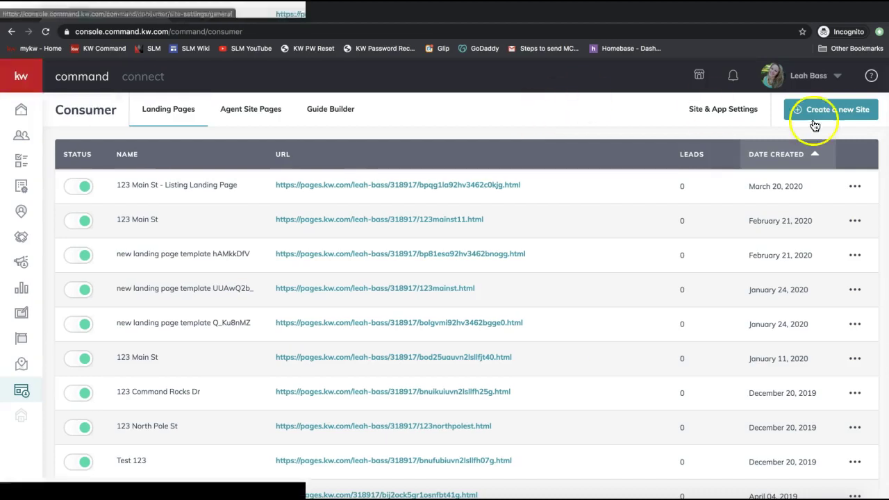
{"action": "left_click", "coordinate": [824, 114]}
{"action": "left_click", "coordinate": [426, 321]}
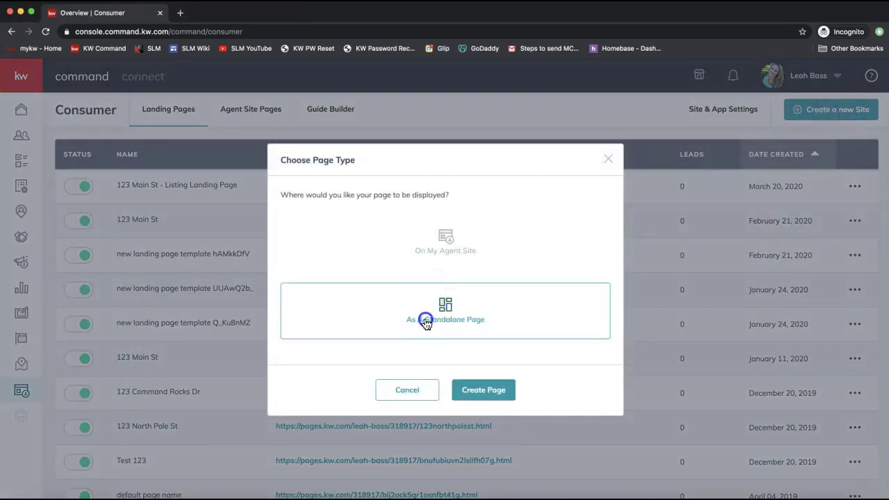
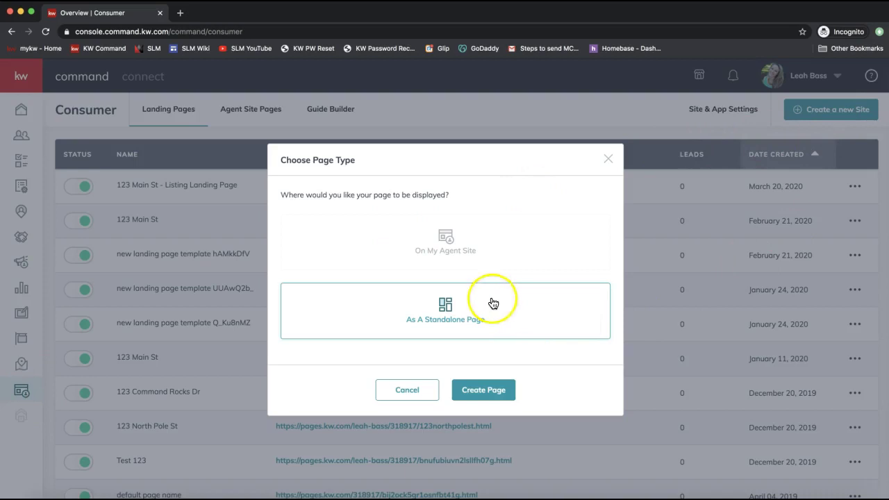
Create the new page as a standalone landing page and open it in the editor.
{"action": "left_click", "coordinate": [486, 397]}
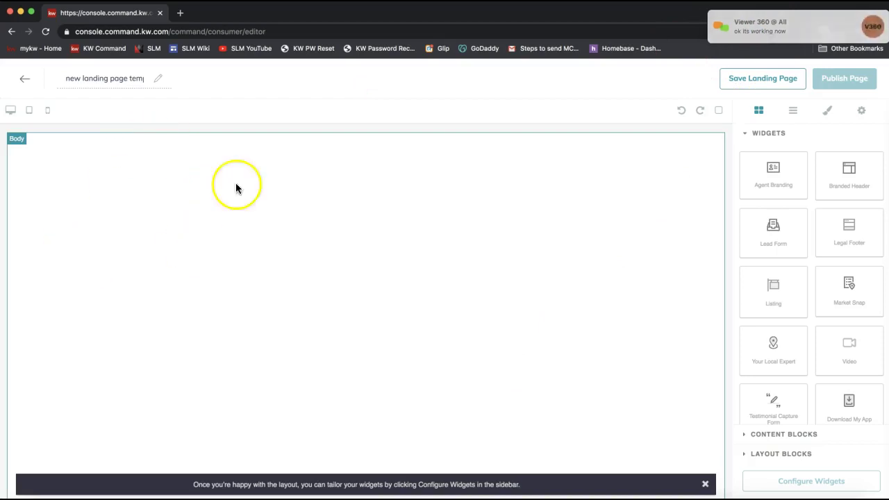
Retitle the page '123 Main St' and decline the join.me presenter request.
{"action": "left_click", "coordinate": [84, 81]}
{"action": "triple_click", "coordinate": [84, 81]}
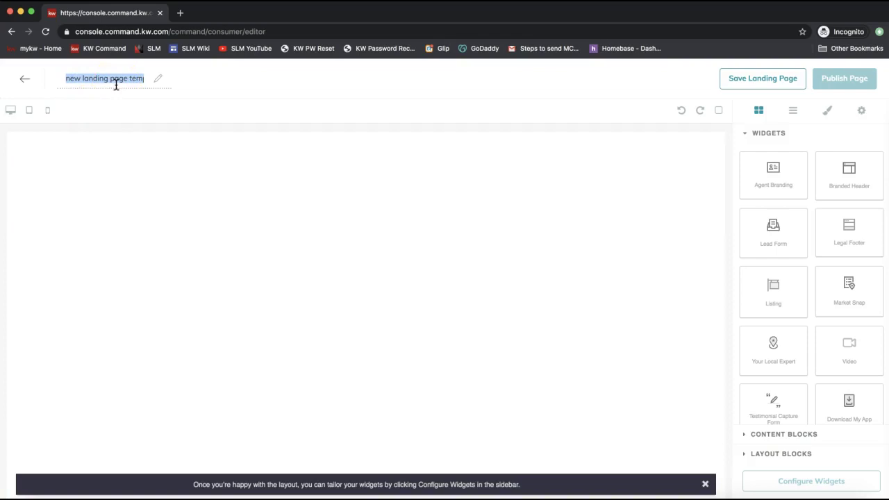
{"action": "type", "text": "123 Main St"}
{"action": "left_click", "coordinate": [175, 80]}
{"action": "triple_click", "coordinate": [114, 77]}
{"action": "left_click", "coordinate": [117, 77]}
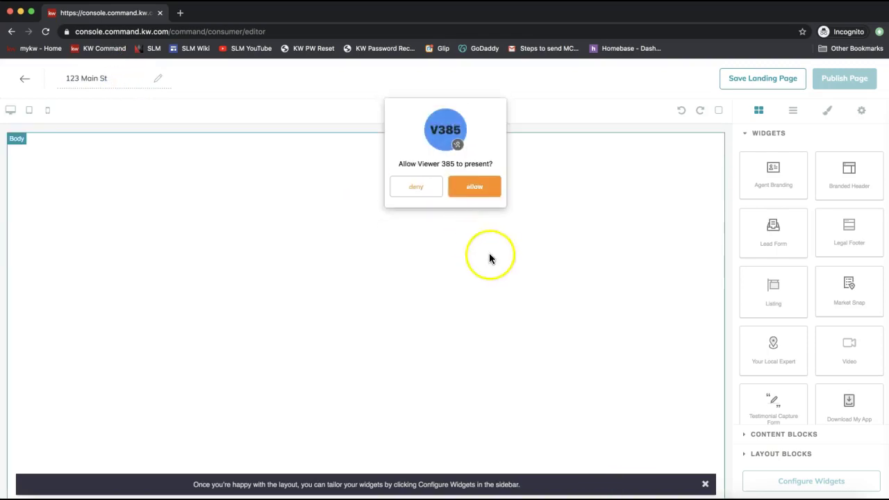
{"action": "left_click", "coordinate": [416, 189]}
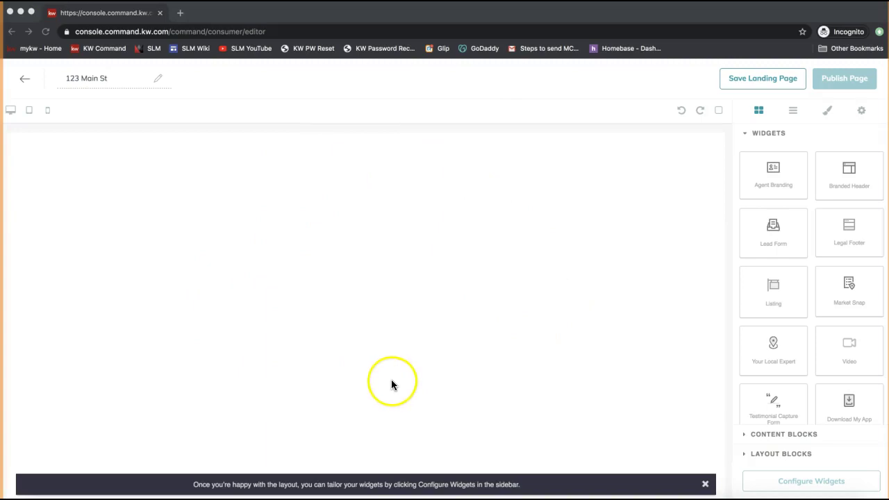
Place the Branded Header widget at the top of the page and a Listing widget below it.
{"action": "left_click", "coordinate": [705, 485]}
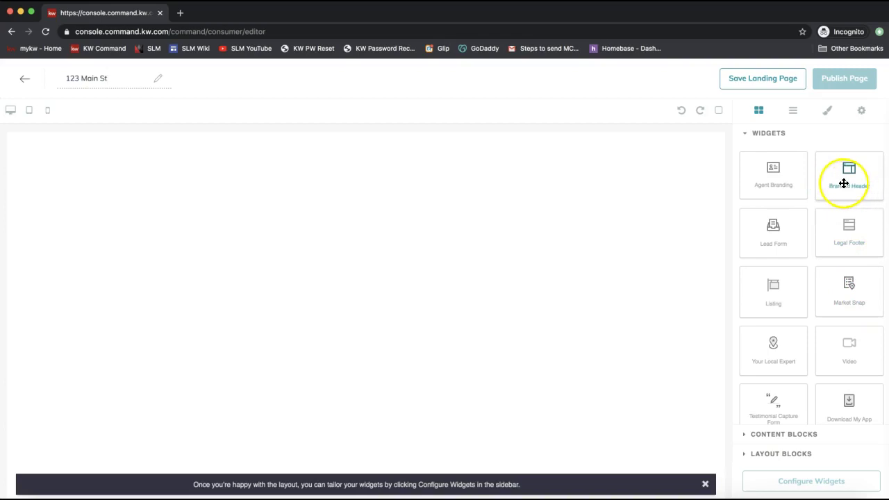
{"action": "left_click_drag", "start_coordinate": [844, 184], "coordinate": [472, 184]}
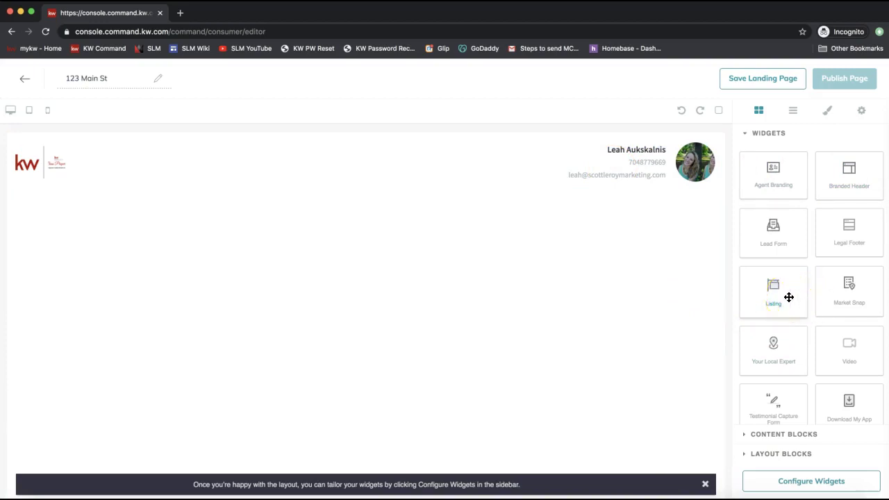
{"action": "left_click", "coordinate": [772, 290]}
{"action": "left_click_drag", "start_coordinate": [764, 290], "coordinate": [654, 201]}
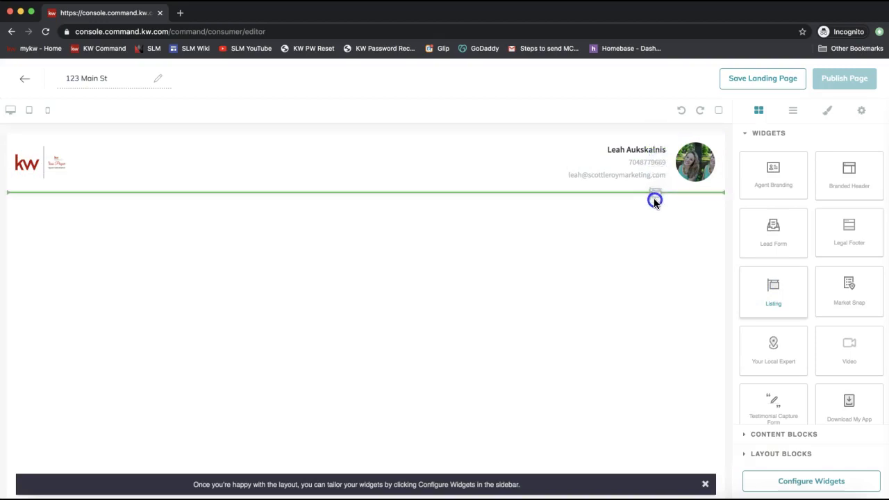
{"action": "mouse_move", "coordinate": [654, 200]}
{"action": "left_mouse_down"}
{"action": "mouse_move", "coordinate": [641, 143]}
{"action": "mouse_move", "coordinate": [640, 206]}
{"action": "left_mouse_up"}
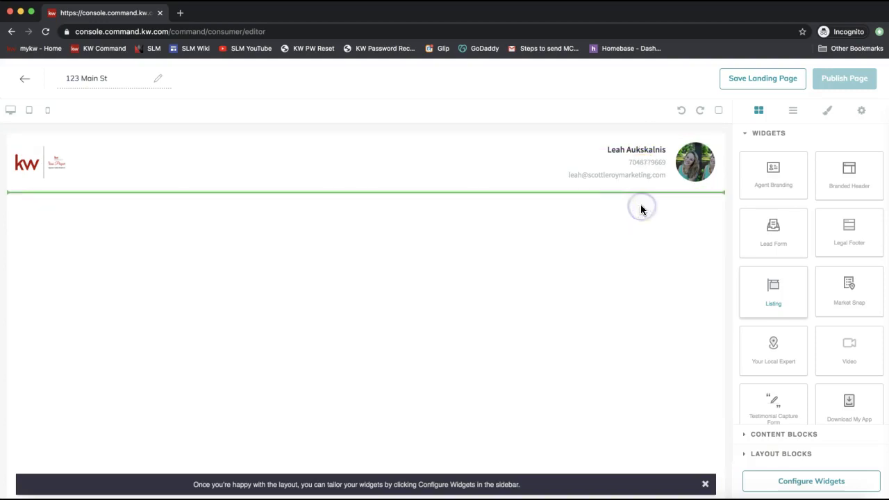
Select the 300 Hilltop View listing section, review it down to the map, and dismiss the layout tip.
{"action": "scroll", "coordinate": [353, 342], "scroll_direction": "down", "scroll_amount": 3}
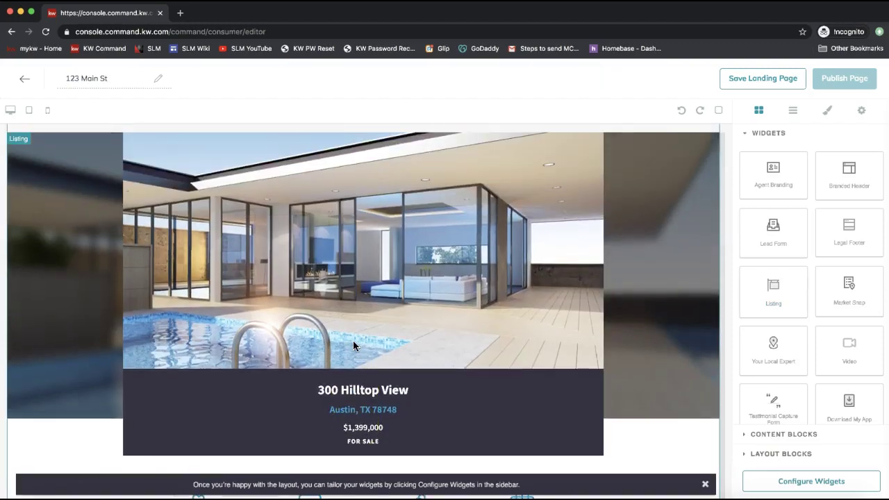
{"action": "left_click", "coordinate": [353, 426]}
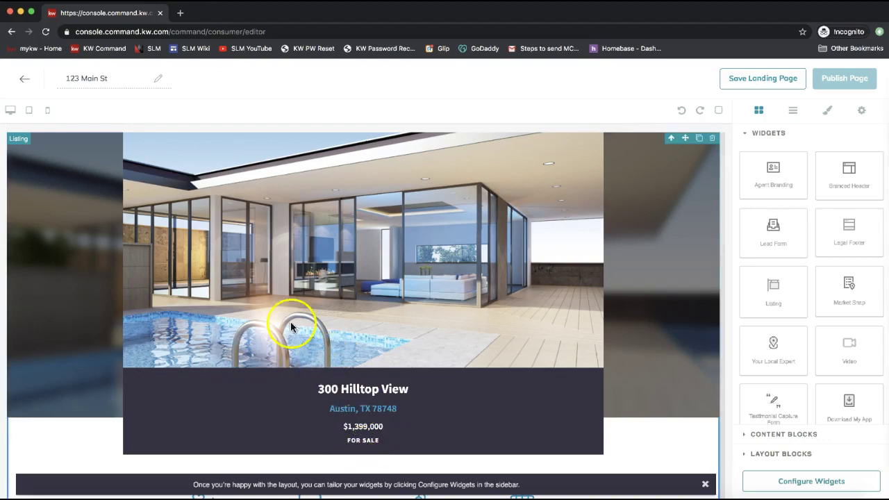
{"action": "scroll", "coordinate": [470, 375], "scroll_direction": "down", "scroll_amount": 2}
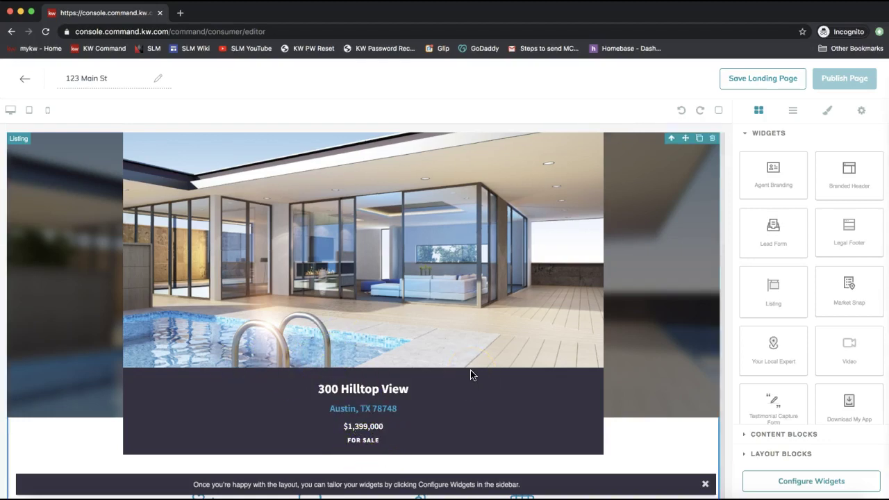
{"action": "scroll", "coordinate": [470, 375], "scroll_direction": "down", "scroll_amount": 4}
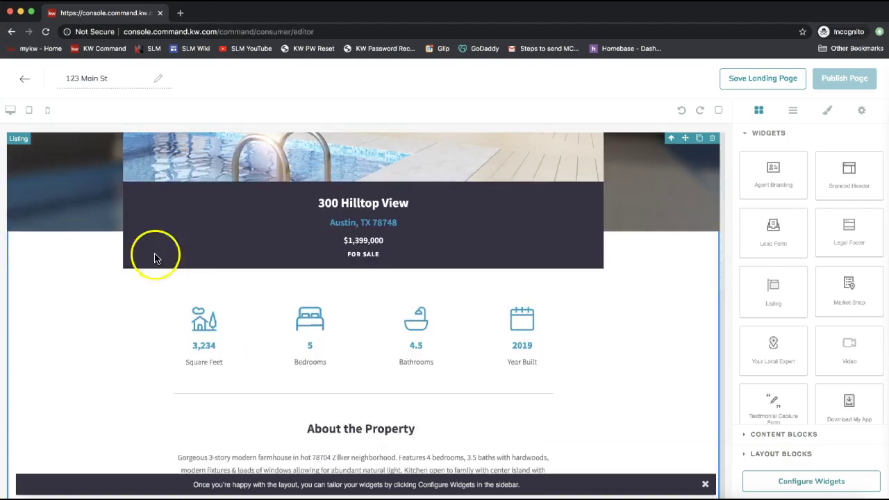
{"action": "scroll", "coordinate": [479, 255], "scroll_direction": "down", "scroll_amount": 20}
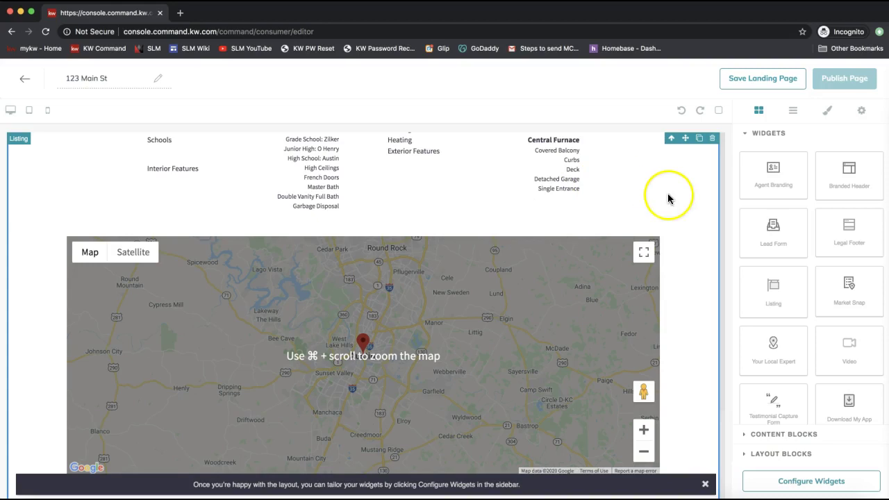
{"action": "left_click", "coordinate": [705, 484]}
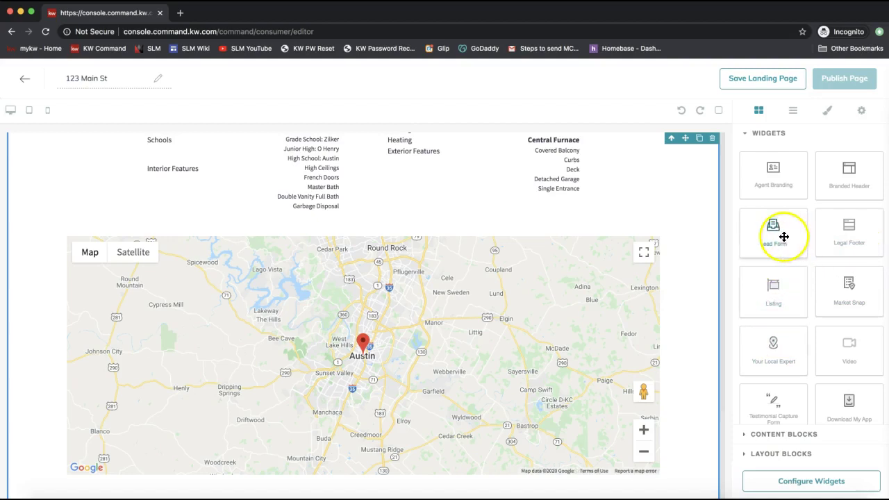
Add an 'Interested? Let's Talk!' Lead Form widget below the listing map.
{"action": "left_click_drag", "start_coordinate": [786, 229], "coordinate": [645, 434]}
{"action": "scroll", "coordinate": [502, 226], "scroll_direction": "down", "scroll_amount": 3}
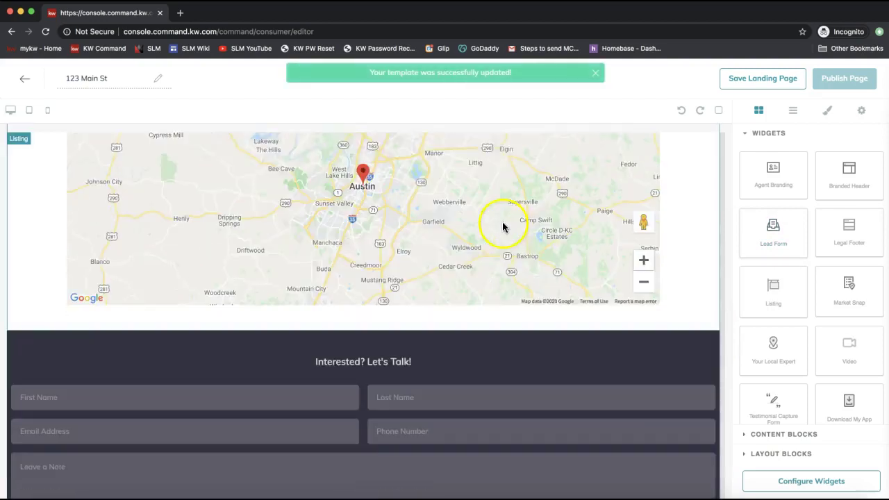
{"action": "scroll", "coordinate": [502, 226], "scroll_direction": "down", "scroll_amount": 2}
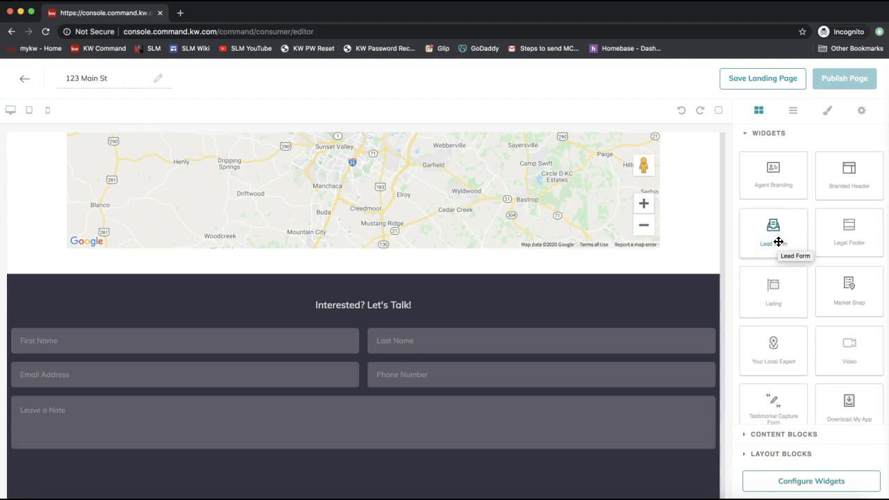
{"action": "left_click_drag", "start_coordinate": [778, 241], "coordinate": [548, 297]}
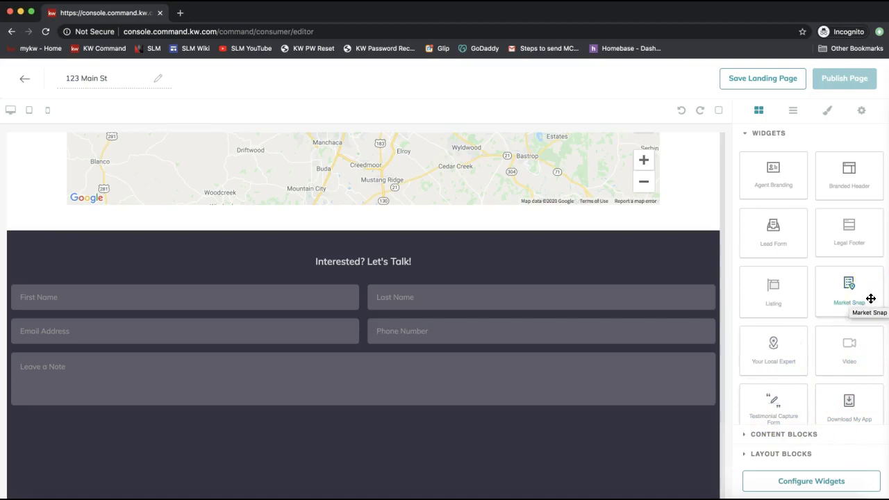
Add the Market Snap widget with Barton Hills market statistics below the lead form.
{"action": "left_click", "coordinate": [857, 297]}
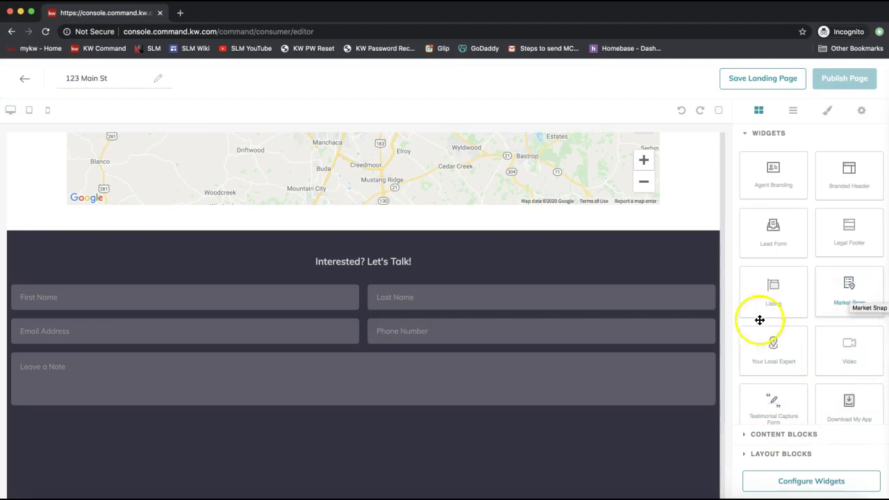
{"action": "left_click_drag", "start_coordinate": [839, 297], "coordinate": [571, 402]}
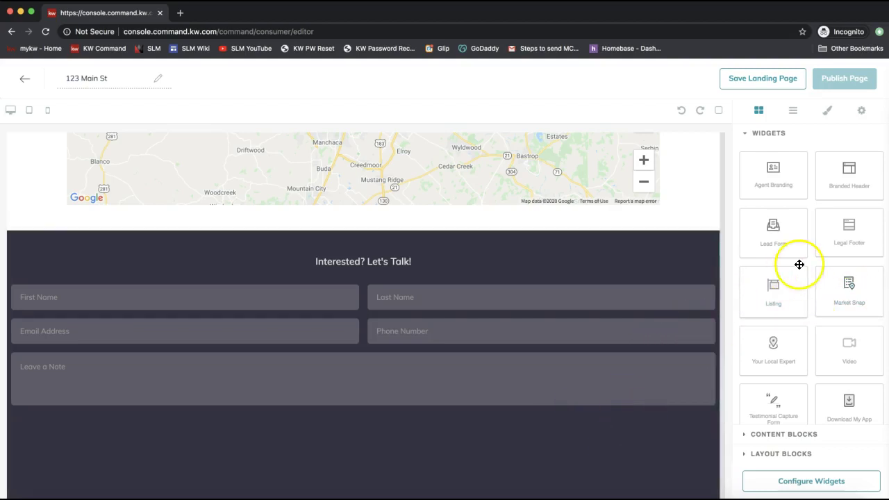
{"action": "scroll", "coordinate": [466, 285], "scroll_direction": "down", "scroll_amount": 8}
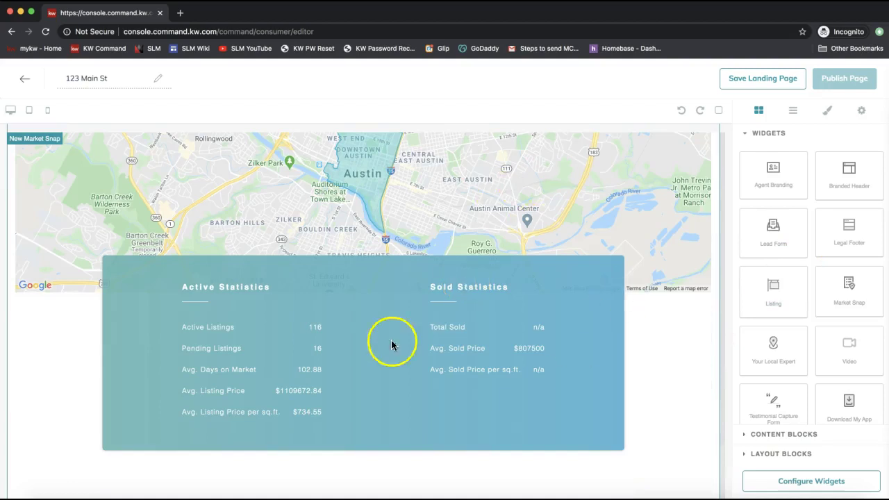
{"action": "scroll", "coordinate": [504, 243], "scroll_direction": "up", "scroll_amount": 5}
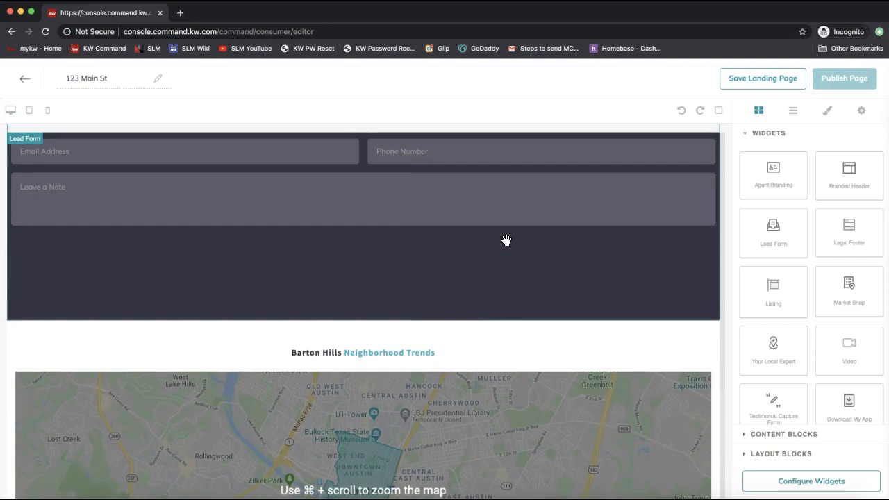
{"action": "scroll", "coordinate": [506, 240], "scroll_direction": "up", "scroll_amount": 15}
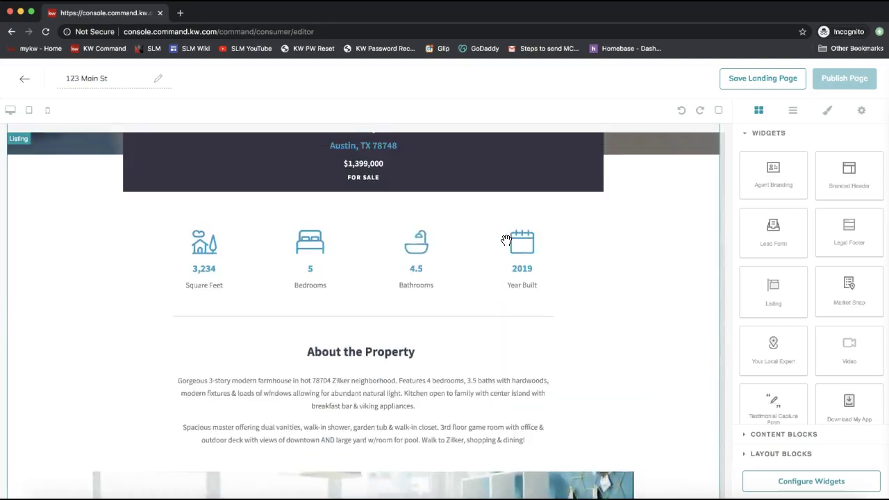
{"action": "scroll", "coordinate": [506, 240], "scroll_direction": "up", "scroll_amount": 4}
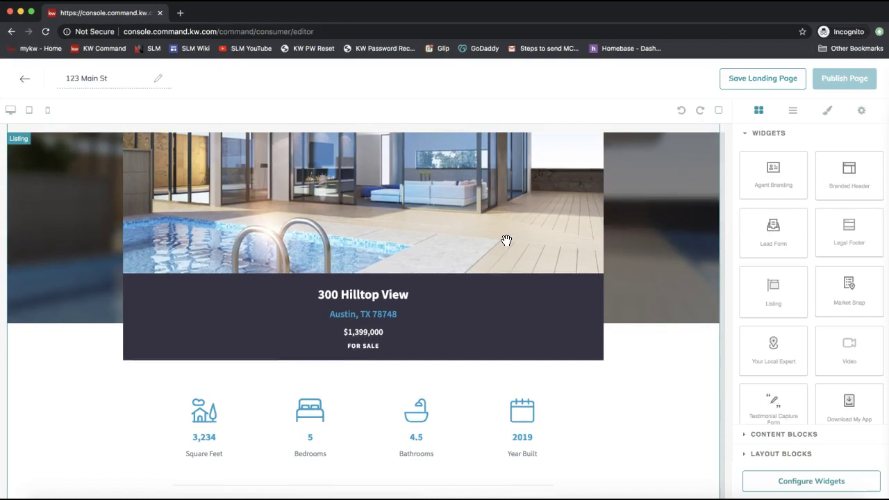
{"action": "scroll", "coordinate": [600, 300], "scroll_direction": "up", "scroll_amount": 6}
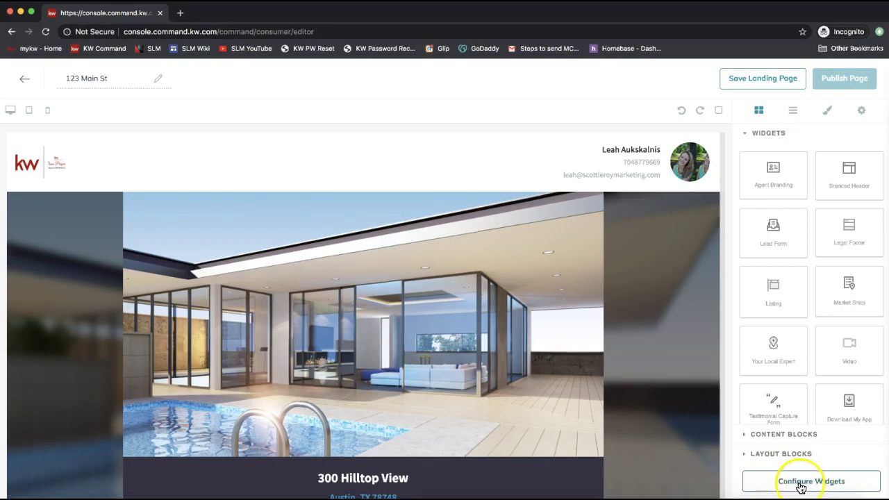
{"action": "scroll", "coordinate": [633, 373], "scroll_direction": "down", "scroll_amount": 1}
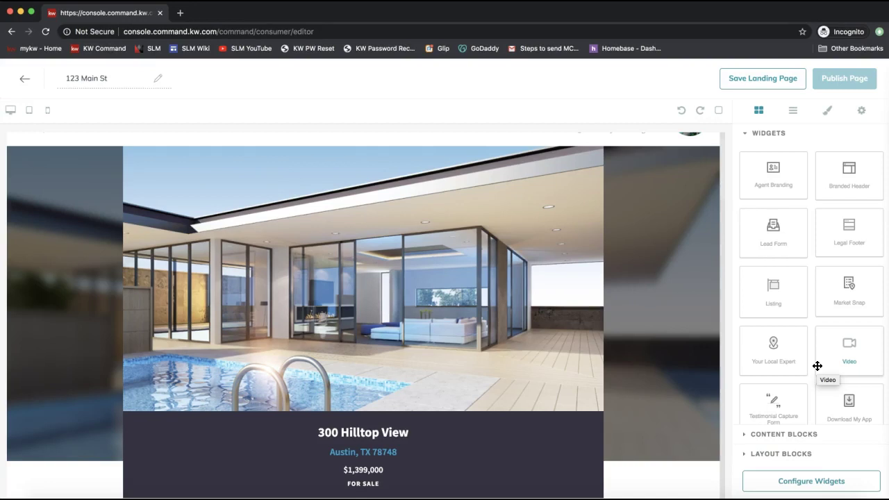
{"action": "scroll", "coordinate": [591, 335], "scroll_direction": "down", "scroll_amount": 3}
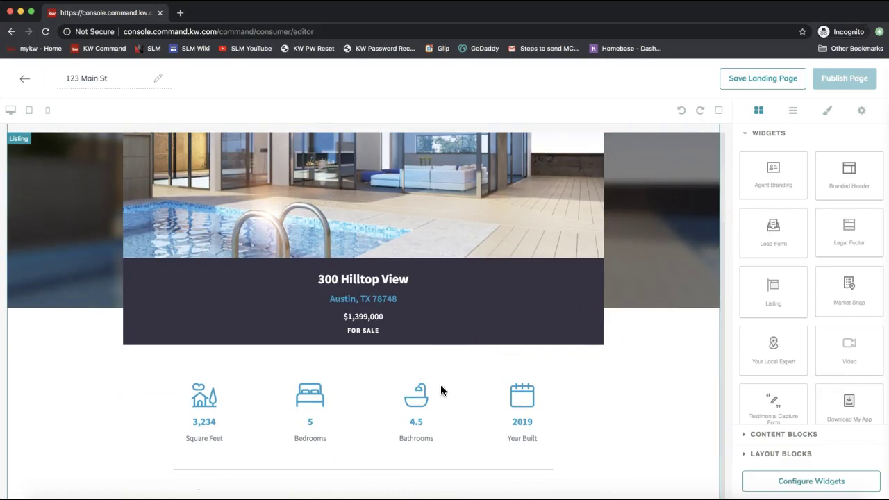
{"action": "scroll", "coordinate": [440, 385], "scroll_direction": "down", "scroll_amount": 15}
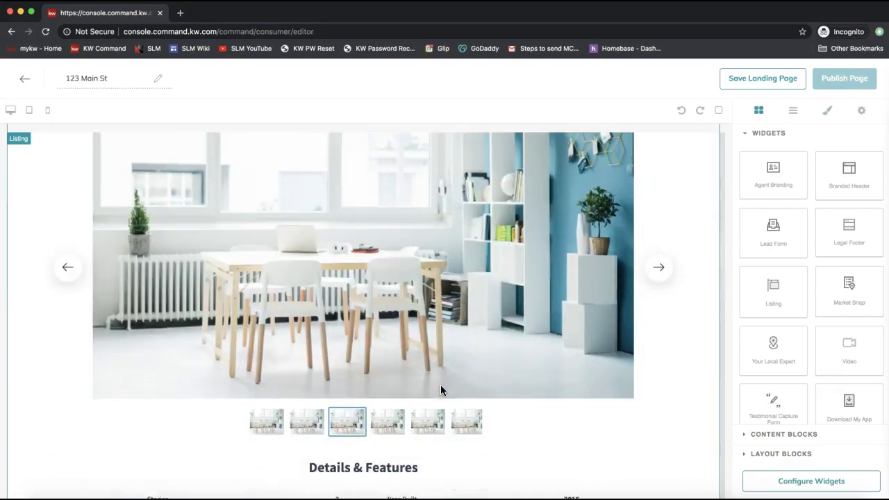
{"action": "scroll", "coordinate": [440, 388], "scroll_direction": "down", "scroll_amount": 6}
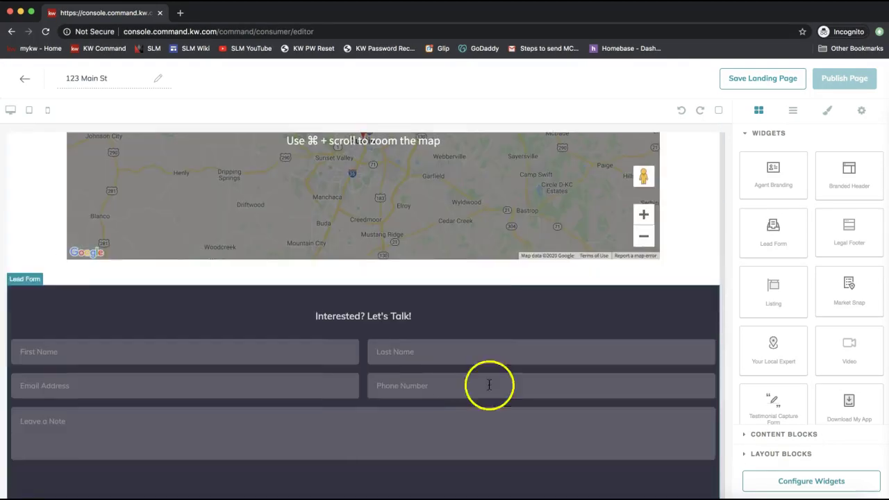
Drop a Text Section content block with the 'Insert title here' placeholder just below the map.
{"action": "left_click", "coordinate": [759, 438]}
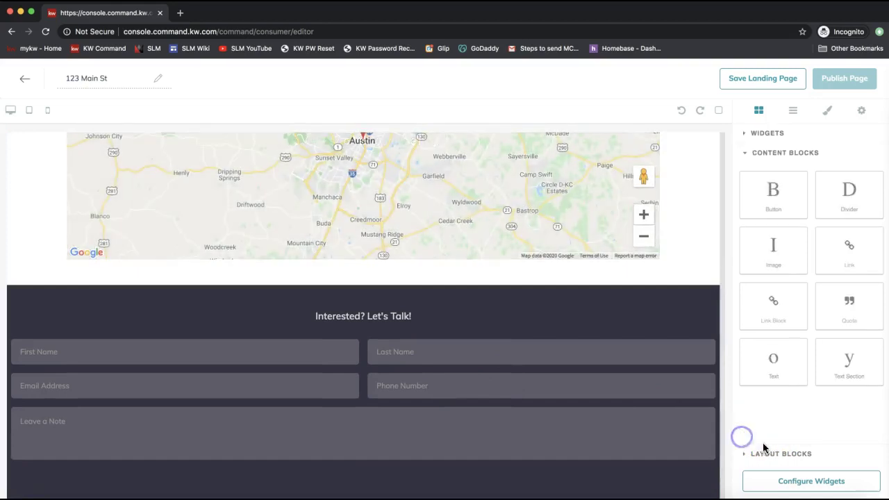
{"action": "left_click", "coordinate": [743, 454]}
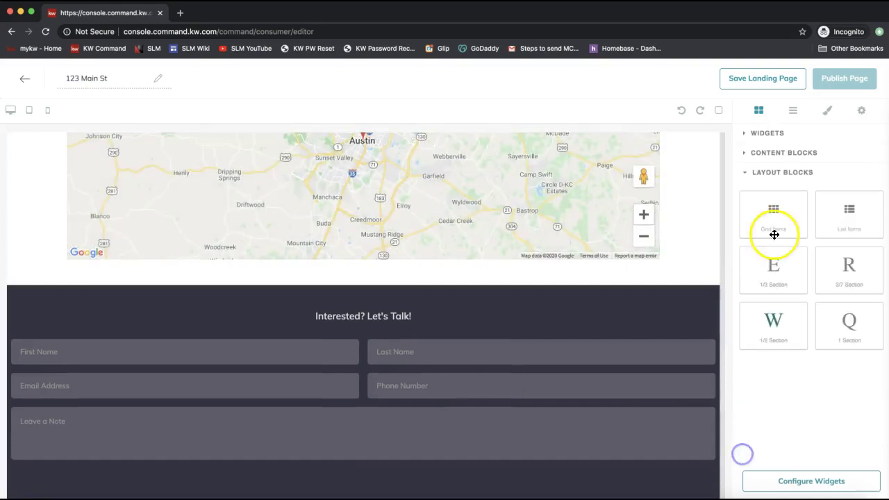
{"action": "left_click", "coordinate": [749, 155]}
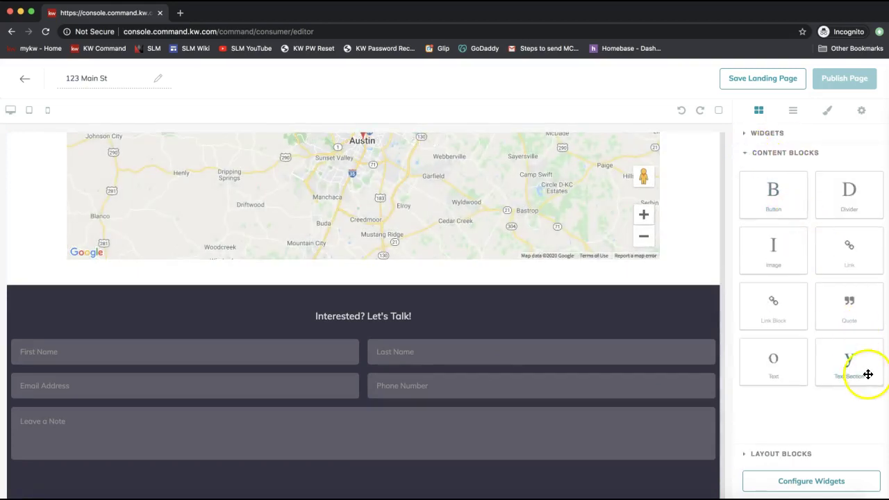
{"action": "left_click_drag", "start_coordinate": [859, 366], "coordinate": [675, 288]}
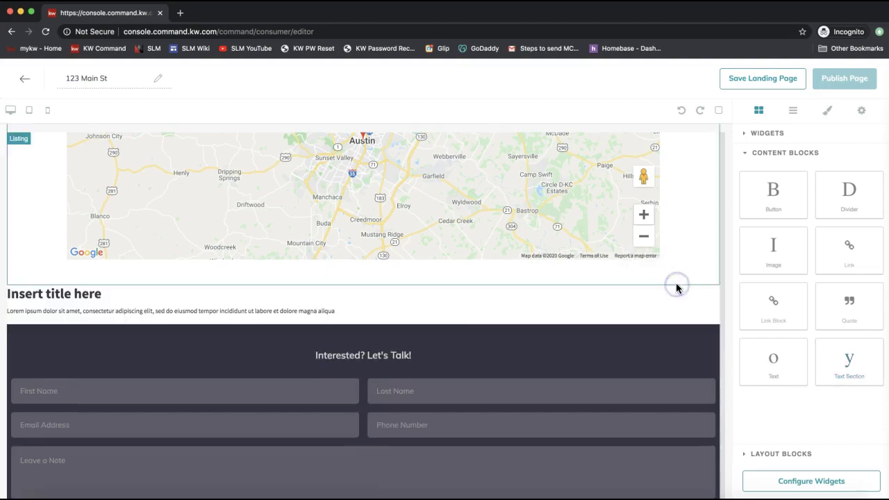
{"action": "left_click", "coordinate": [75, 292]}
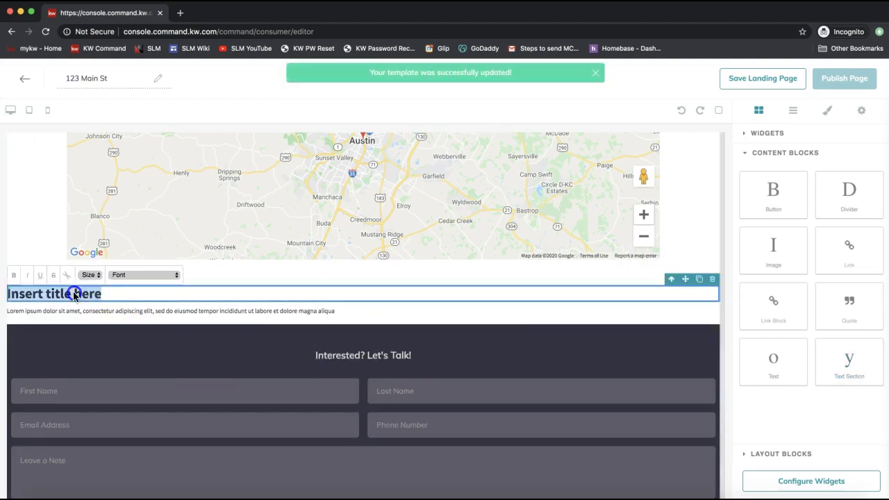
{"action": "left_click", "coordinate": [91, 316]}
{"action": "left_click", "coordinate": [65, 312]}
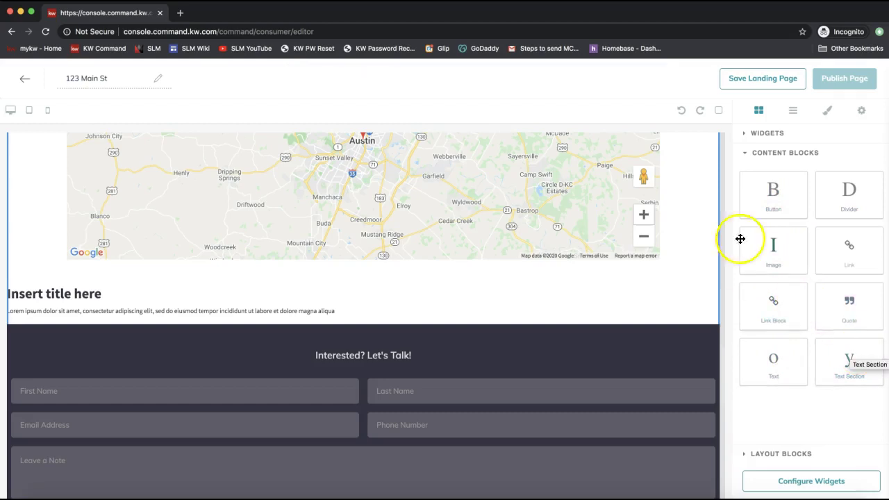
{"action": "left_click", "coordinate": [748, 134]}
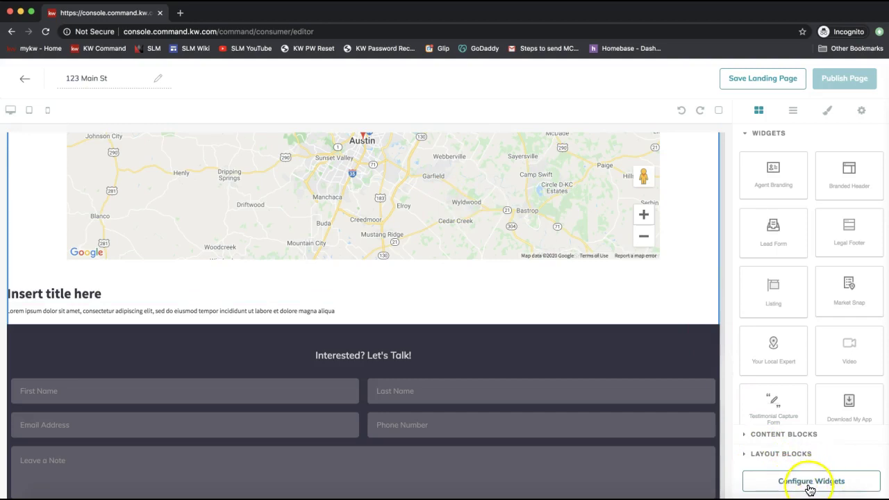
From Configure Widgets, open the Branded Header settings, step 1 of 4.
{"action": "left_click", "coordinate": [809, 486]}
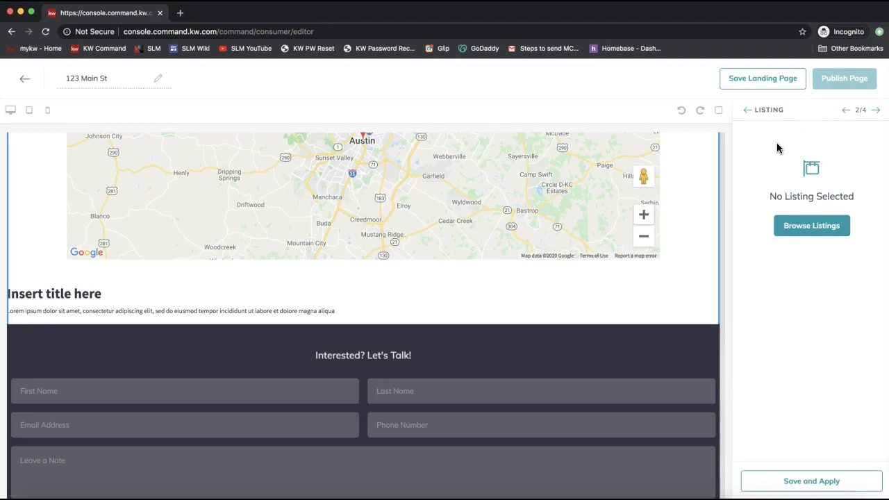
{"action": "left_click_drag", "start_coordinate": [867, 110], "coordinate": [855, 110]}
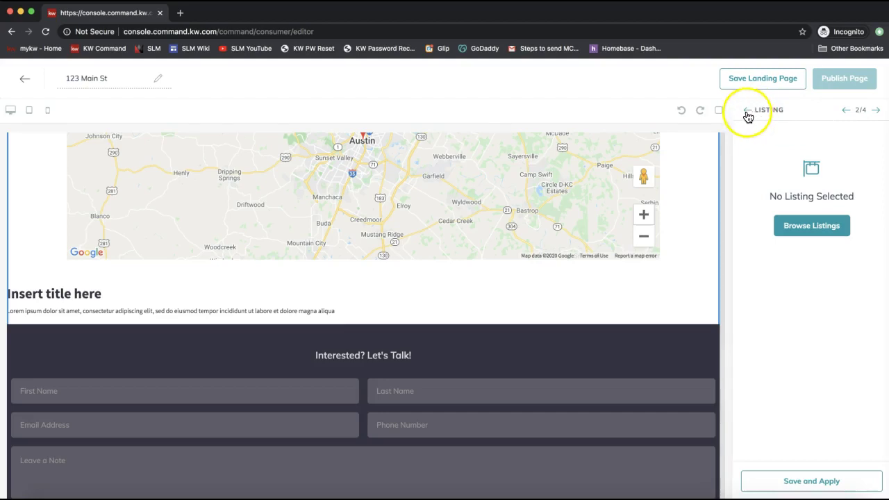
{"action": "left_click", "coordinate": [746, 110]}
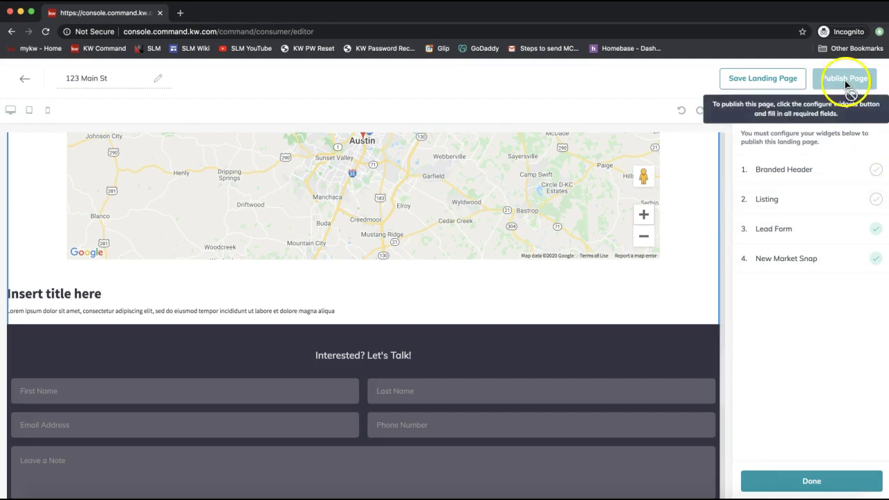
{"action": "left_click", "coordinate": [804, 178]}
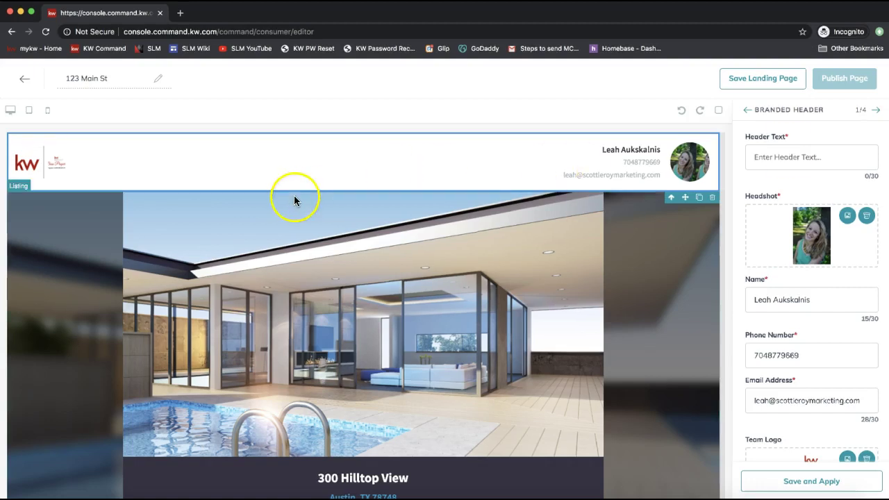
Complete the Branded Header text so it reads 'Proudly Presenting 123 Main St'.
{"action": "left_click_drag", "start_coordinate": [785, 137], "coordinate": [739, 136]}
{"action": "left_click", "coordinate": [806, 167]}
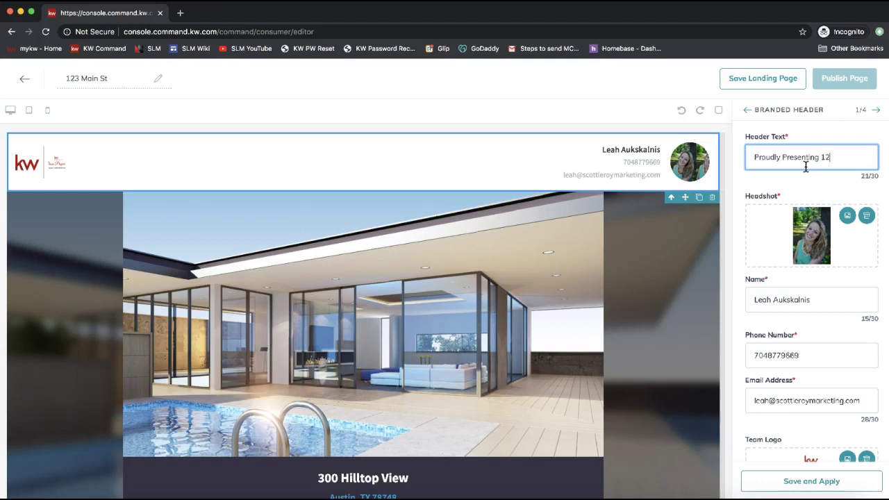
{"action": "type", "text": "St"}
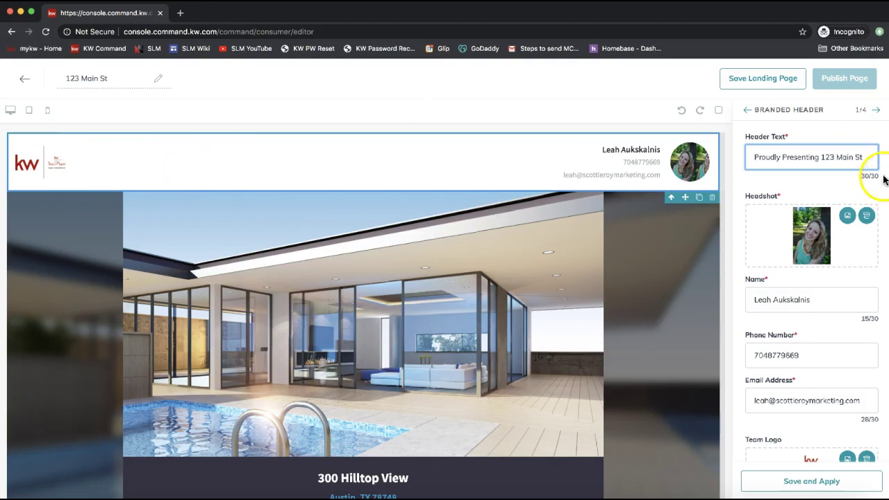
{"action": "left_click_drag", "start_coordinate": [882, 177], "coordinate": [856, 176]}
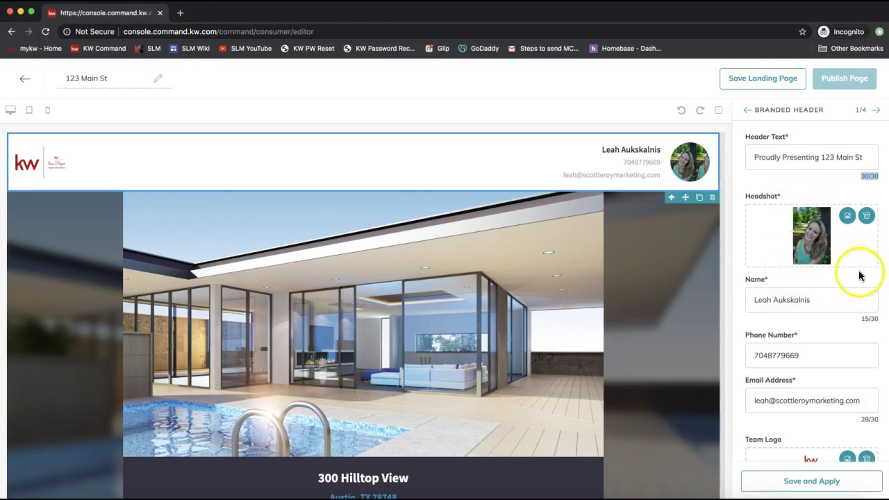
Replace the headshot with the updated headshot image from the Desktop.
{"action": "left_click", "coordinate": [846, 215]}
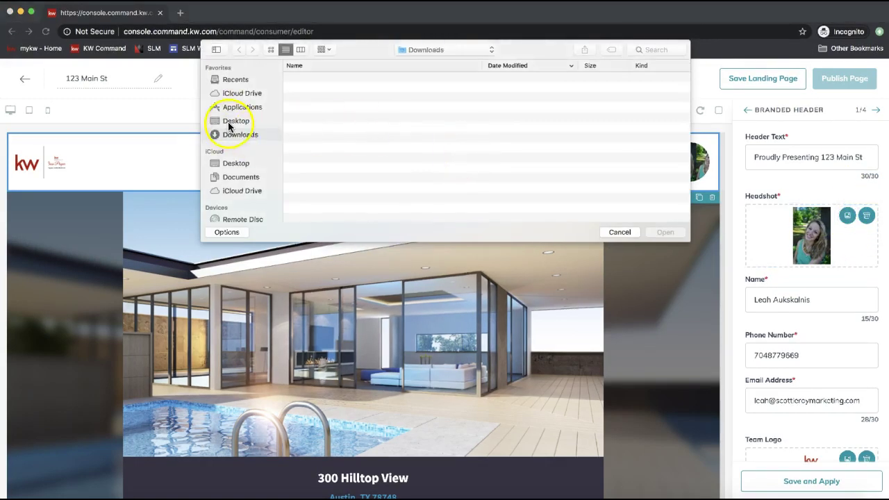
{"action": "left_click", "coordinate": [233, 121]}
{"action": "double_click", "coordinate": [340, 119]}
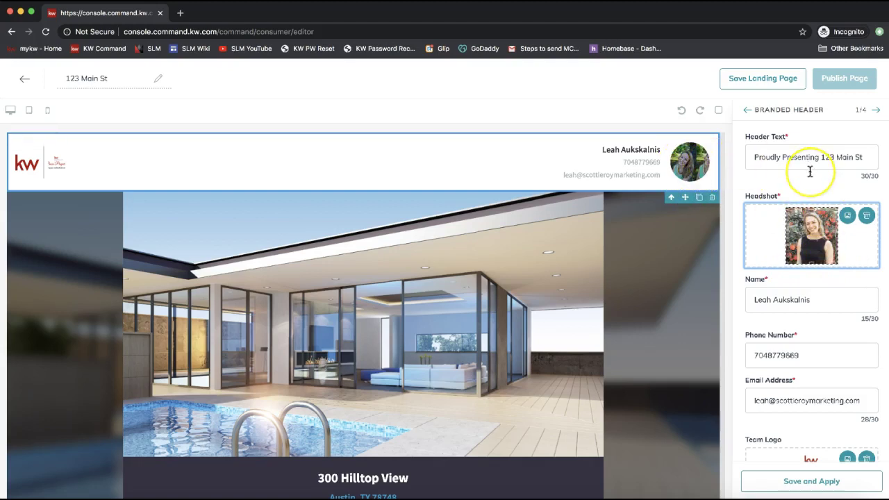
Autofill the saved name, phone and e-mail, then save and apply the branded header.
{"action": "scroll", "coordinate": [809, 171], "scroll_direction": "down", "scroll_amount": 1}
{"action": "scroll", "coordinate": [809, 171], "scroll_direction": "down", "scroll_amount": 3}
{"action": "left_click", "coordinate": [797, 292]}
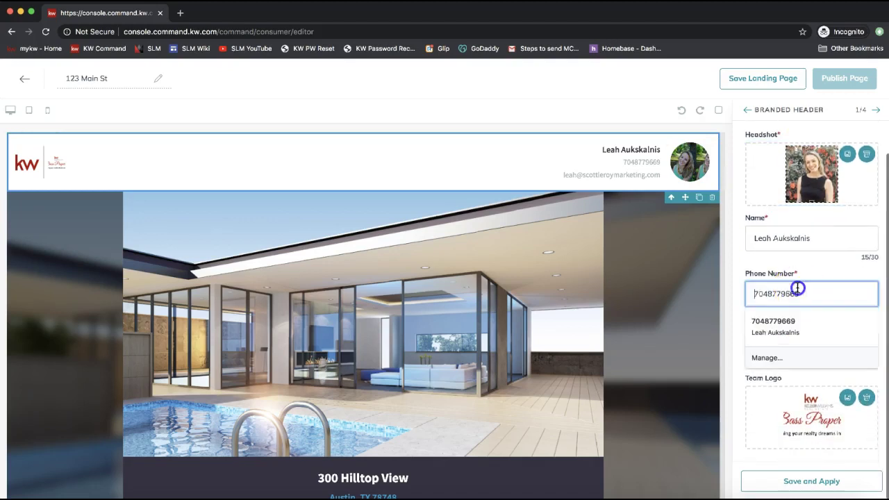
{"action": "left_click", "coordinate": [794, 321]}
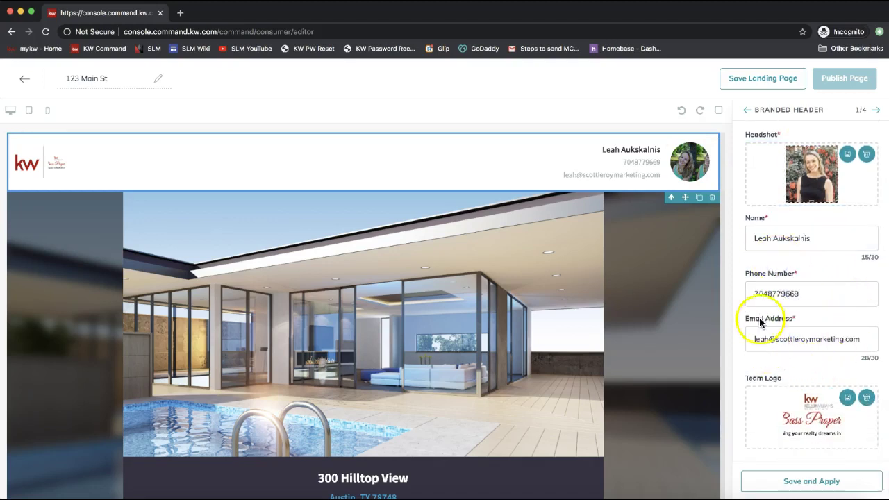
{"action": "left_click", "coordinate": [819, 486]}
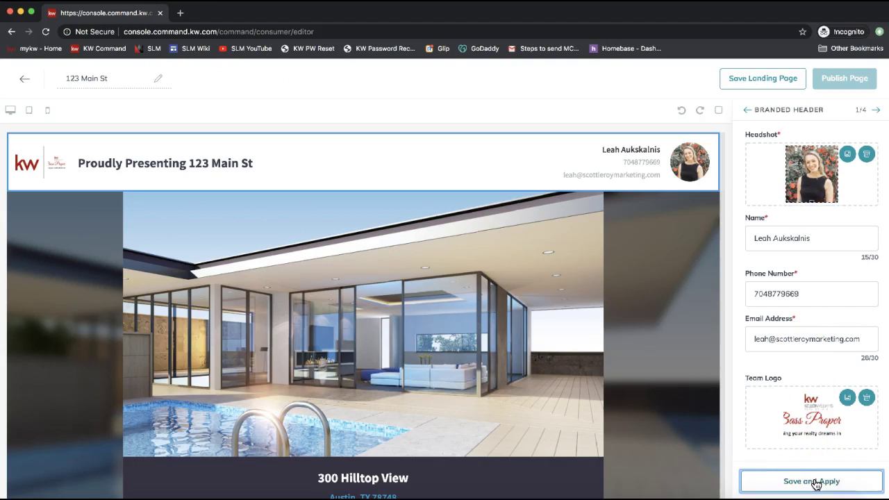
{"action": "left_click", "coordinate": [670, 261]}
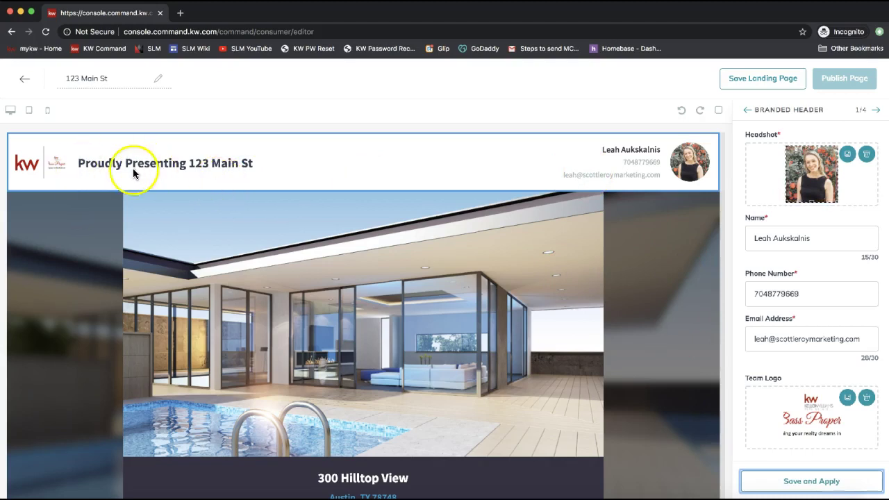
Advance from the Branded Header to the Listing widget settings, step 2 of 4.
{"action": "left_click", "coordinate": [674, 206]}
{"action": "left_click", "coordinate": [844, 179]}
{"action": "left_click", "coordinate": [846, 166]}
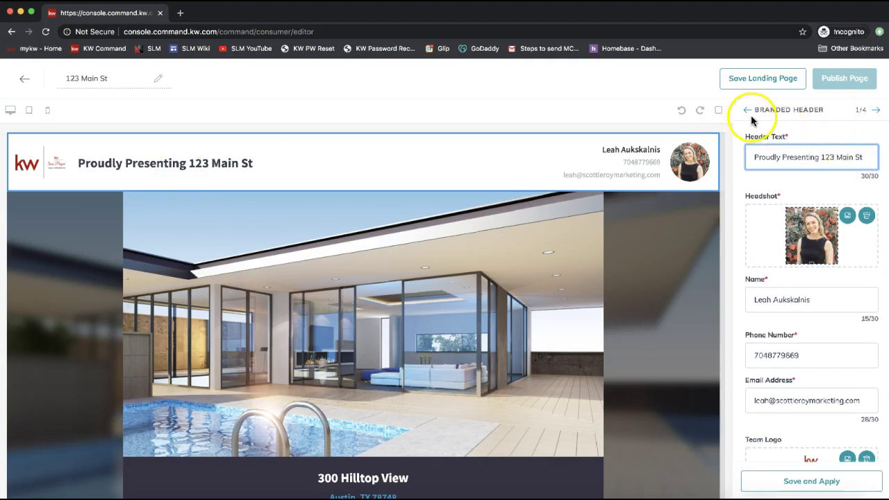
{"action": "left_click", "coordinate": [860, 110]}
{"action": "double_click", "coordinate": [856, 109]}
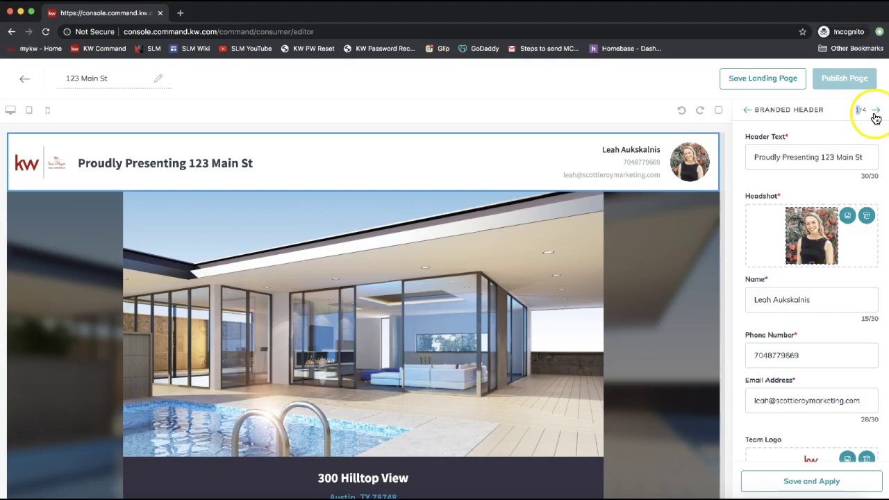
{"action": "left_click", "coordinate": [859, 115]}
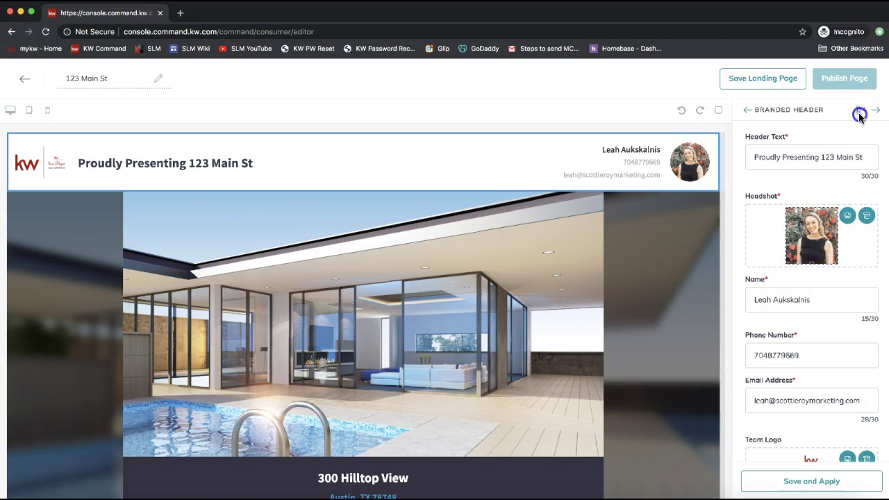
{"action": "left_click", "coordinate": [876, 115]}
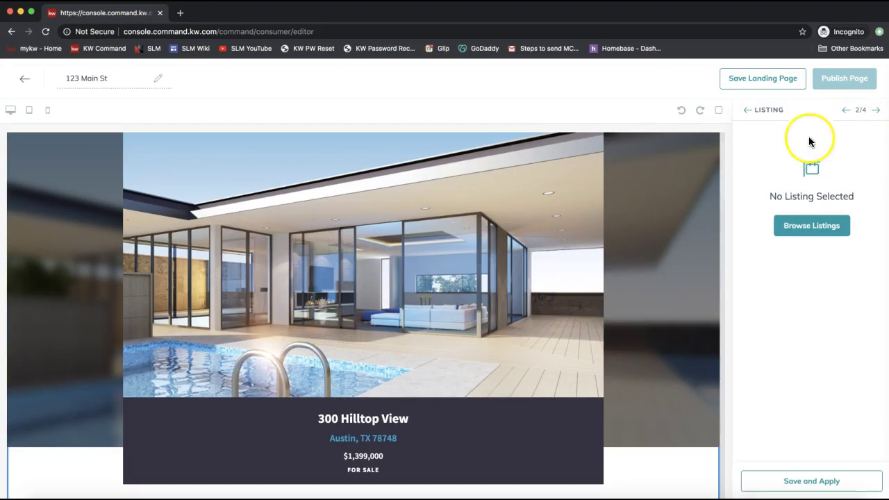
{"action": "double_click", "coordinate": [763, 109]}
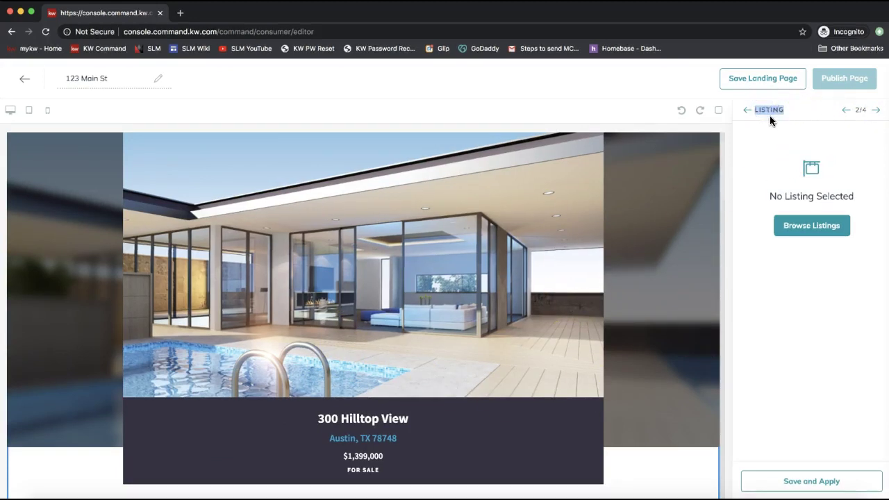
{"action": "left_click", "coordinate": [821, 229]}
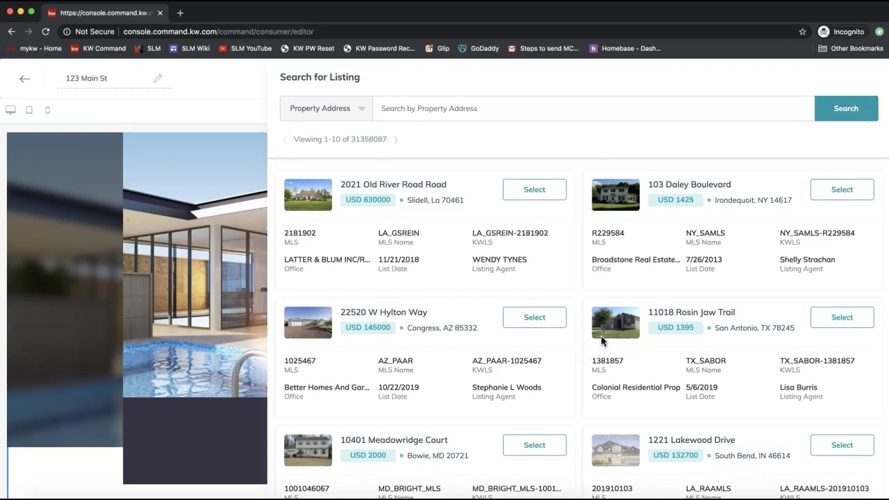
{"action": "left_click", "coordinate": [427, 104]}
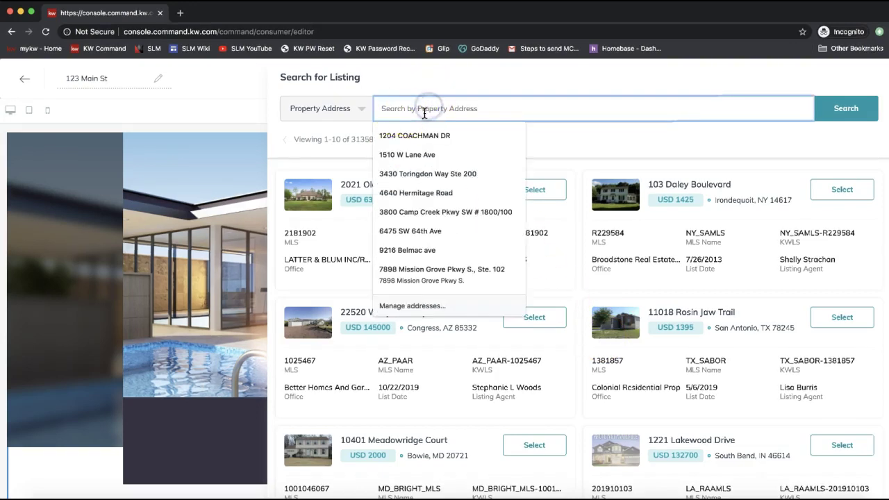
{"action": "left_click", "coordinate": [324, 109]}
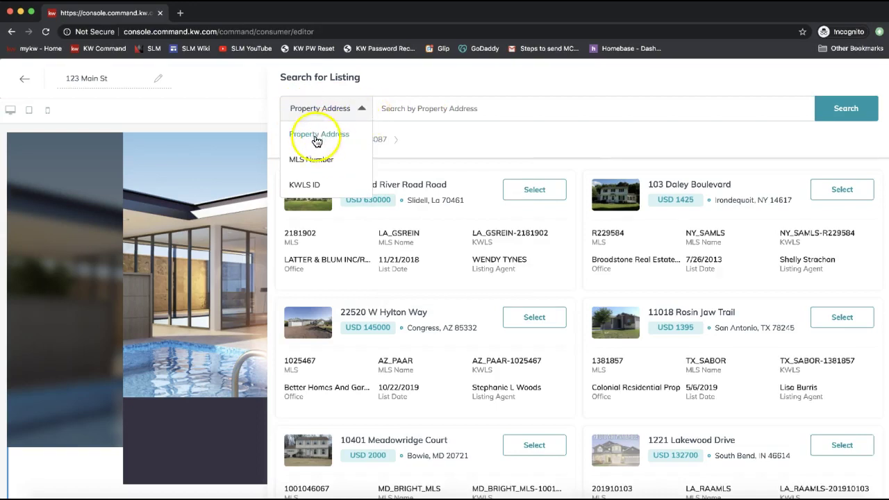
{"action": "left_click", "coordinate": [313, 108]}
{"action": "left_click", "coordinate": [312, 108]}
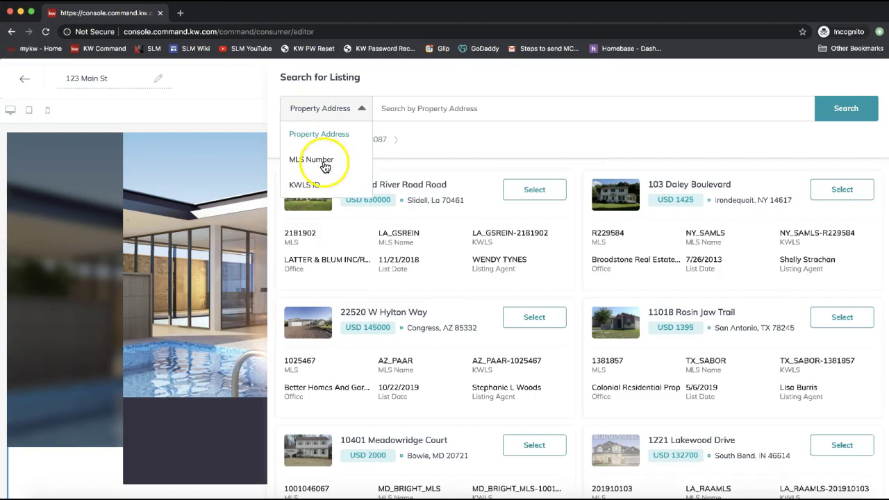
{"action": "left_click", "coordinate": [432, 83]}
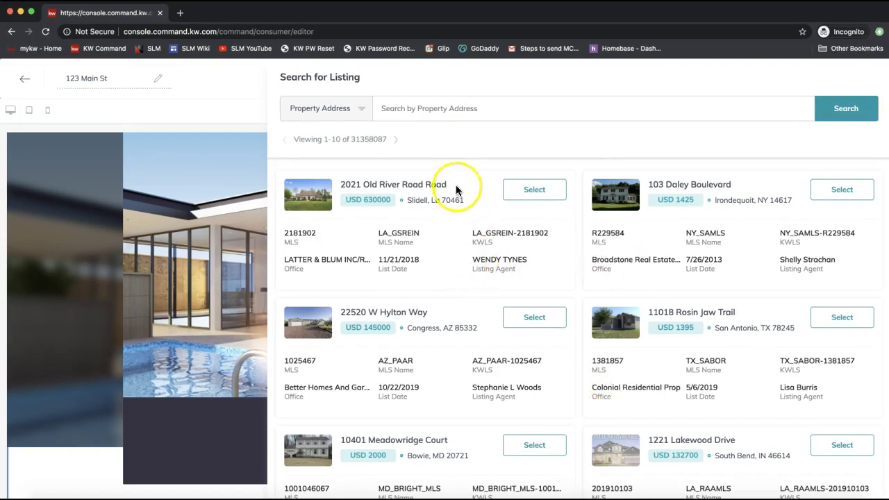
{"action": "left_click_drag", "start_coordinate": [448, 184], "coordinate": [341, 185]}
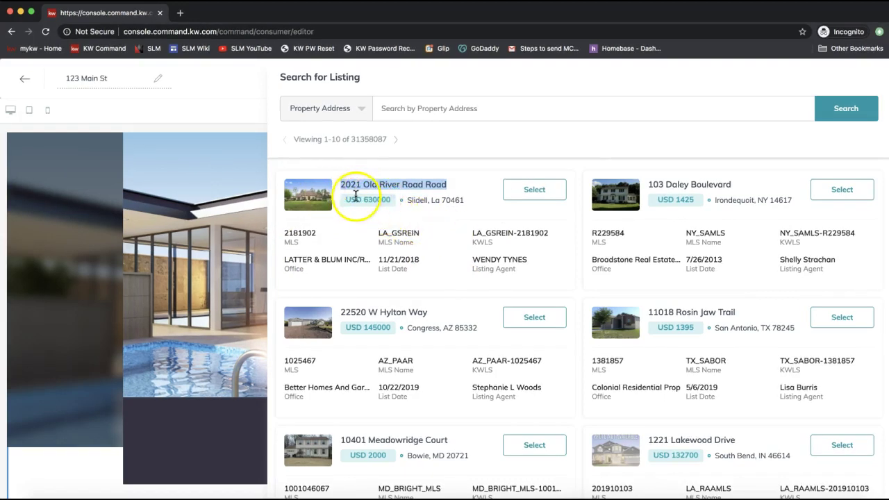
{"action": "scroll", "coordinate": [441, 202], "scroll_direction": "down", "scroll_amount": 3}
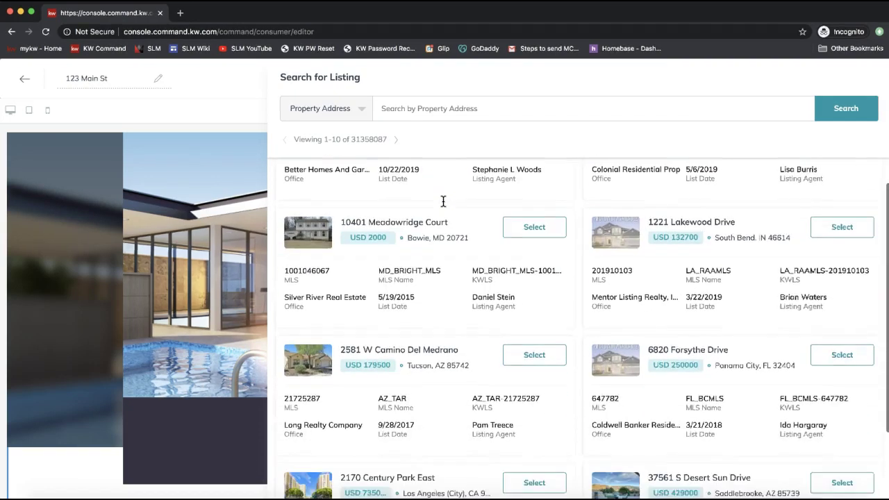
{"action": "scroll", "coordinate": [441, 201], "scroll_direction": "down", "scroll_amount": 1}
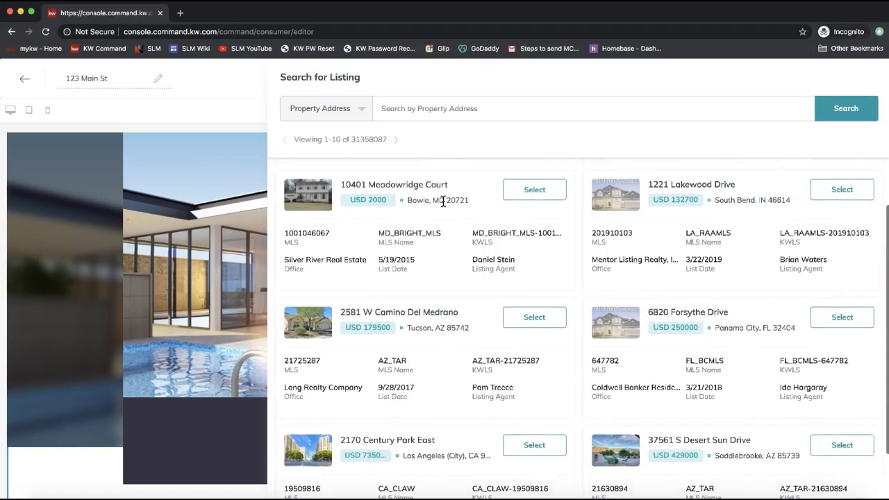
{"action": "left_click", "coordinate": [527, 325]}
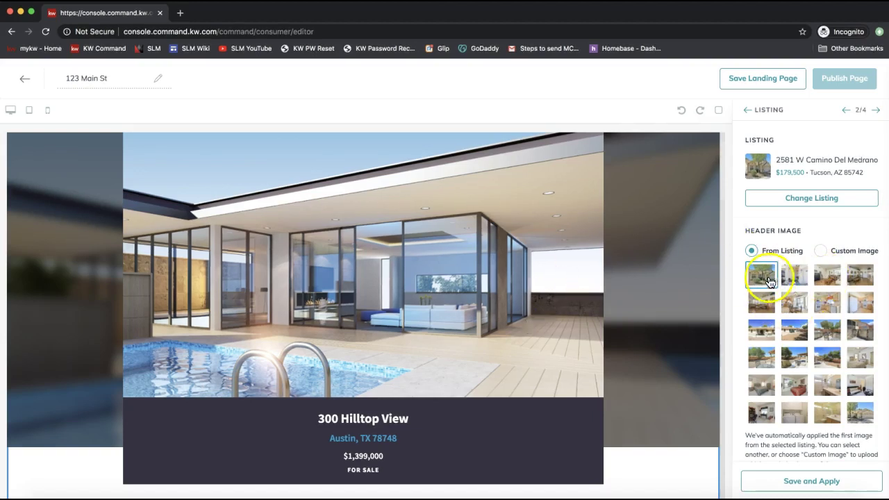
{"action": "scroll", "coordinate": [824, 345], "scroll_direction": "down", "scroll_amount": 1}
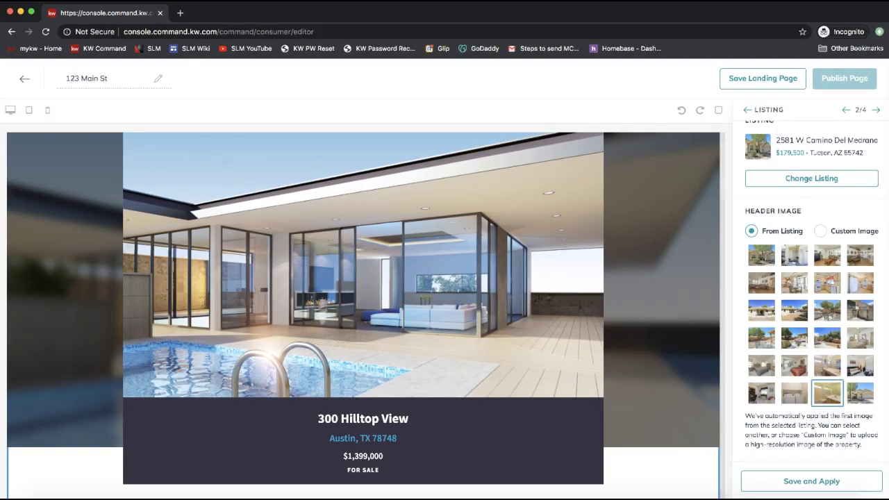
{"action": "left_click", "coordinate": [826, 393]}
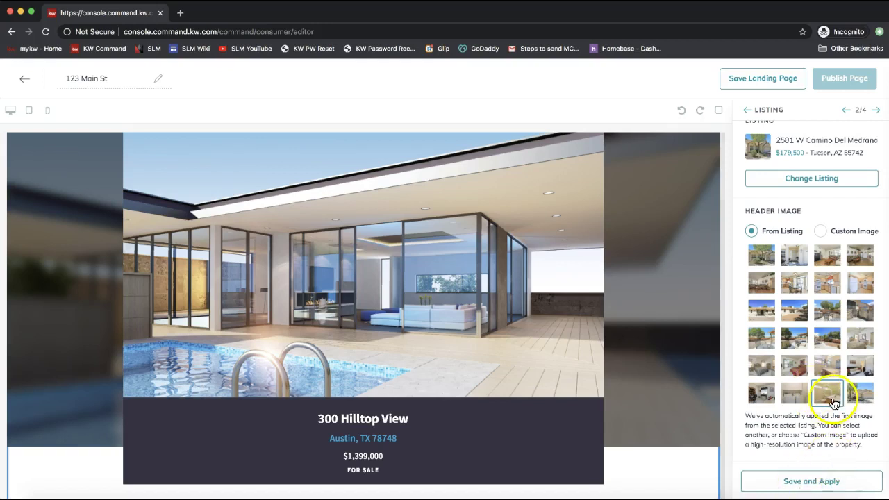
{"action": "left_click", "coordinate": [803, 482]}
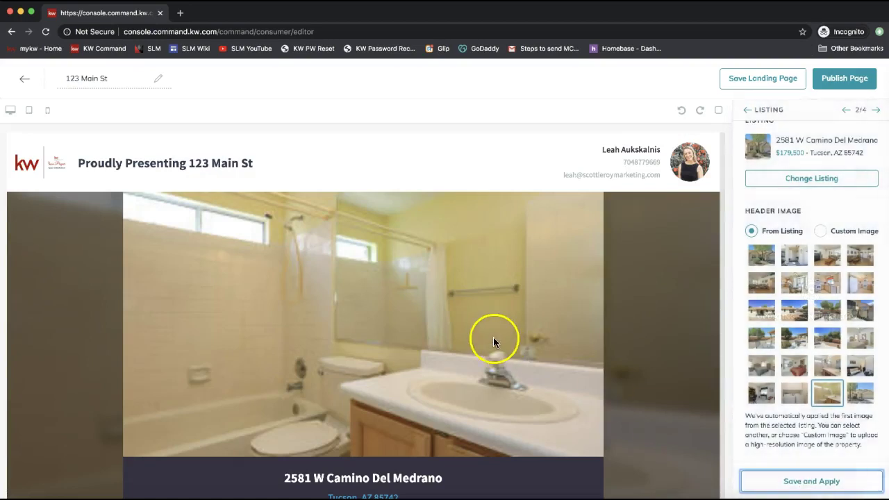
{"action": "left_click", "coordinate": [760, 254]}
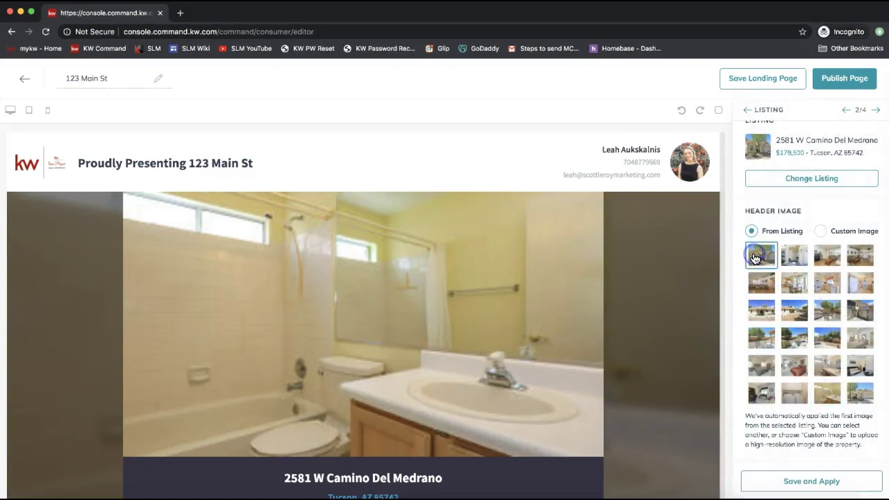
{"action": "left_click", "coordinate": [775, 480]}
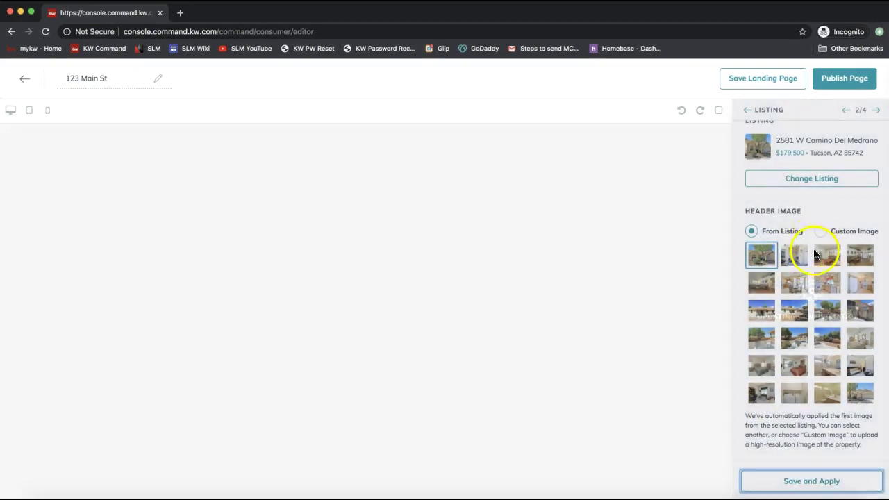
{"action": "scroll", "coordinate": [604, 303], "scroll_direction": "down", "scroll_amount": 1}
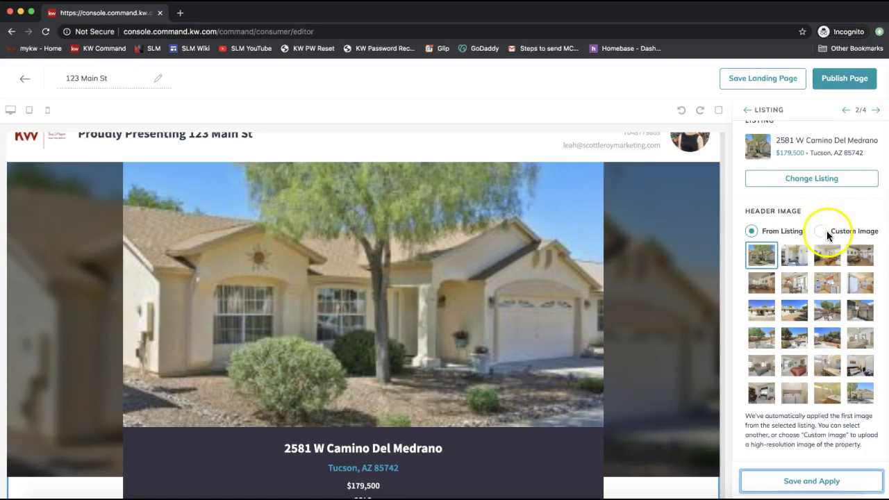
{"action": "left_click", "coordinate": [803, 488]}
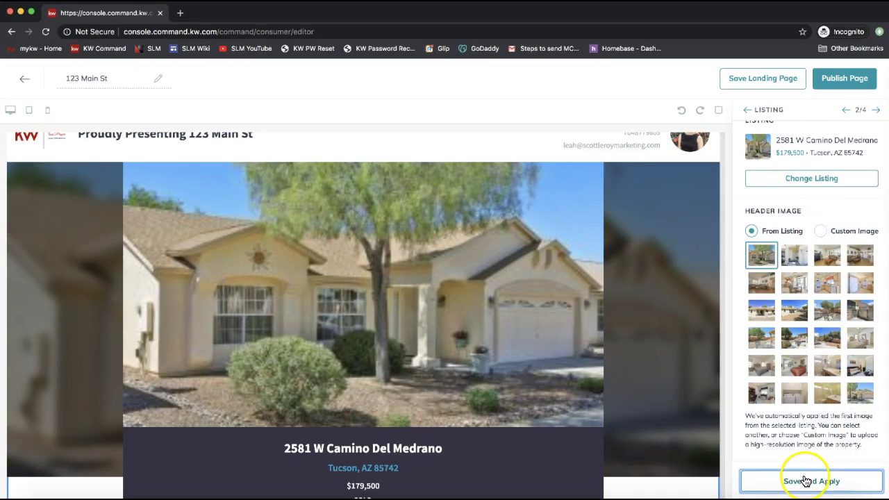
Review the page's Tucson home features and area map, then advance to the Lead Form widget.
{"action": "scroll", "coordinate": [855, 436], "scroll_direction": "up", "scroll_amount": 2}
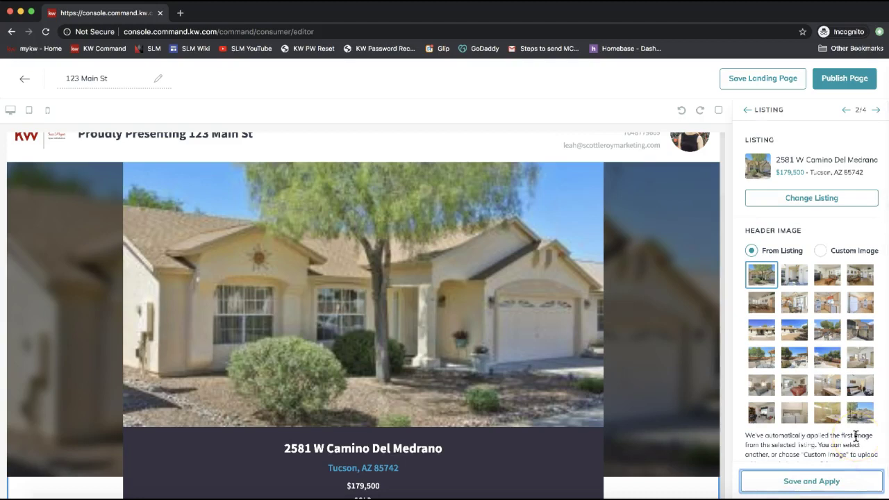
{"action": "scroll", "coordinate": [569, 288], "scroll_direction": "down", "scroll_amount": 3}
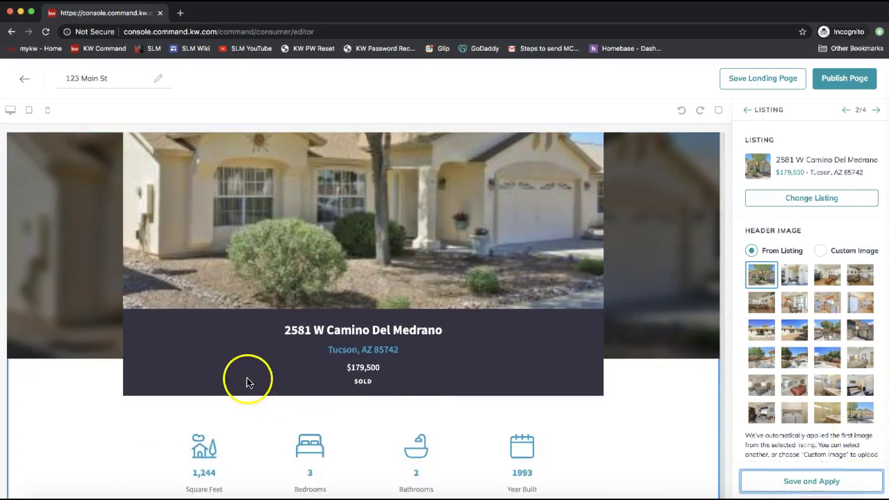
{"action": "scroll", "coordinate": [401, 338], "scroll_direction": "down", "scroll_amount": 3}
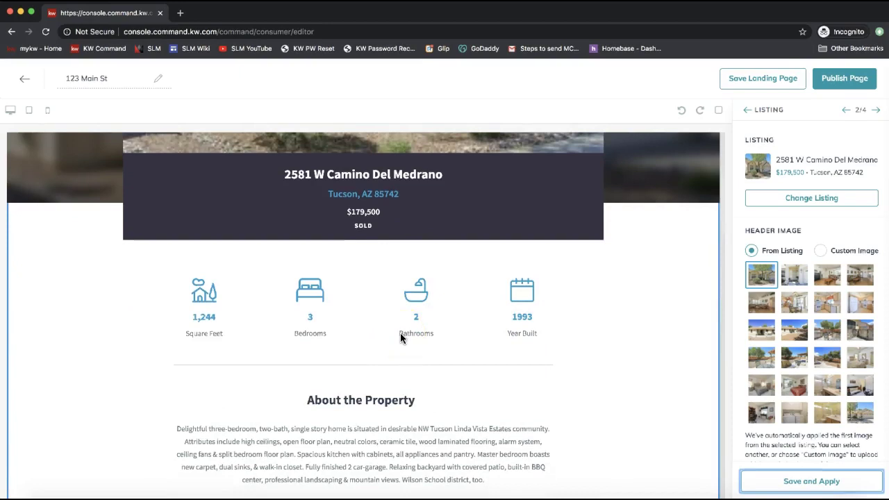
{"action": "scroll", "coordinate": [399, 324], "scroll_direction": "down", "scroll_amount": 5}
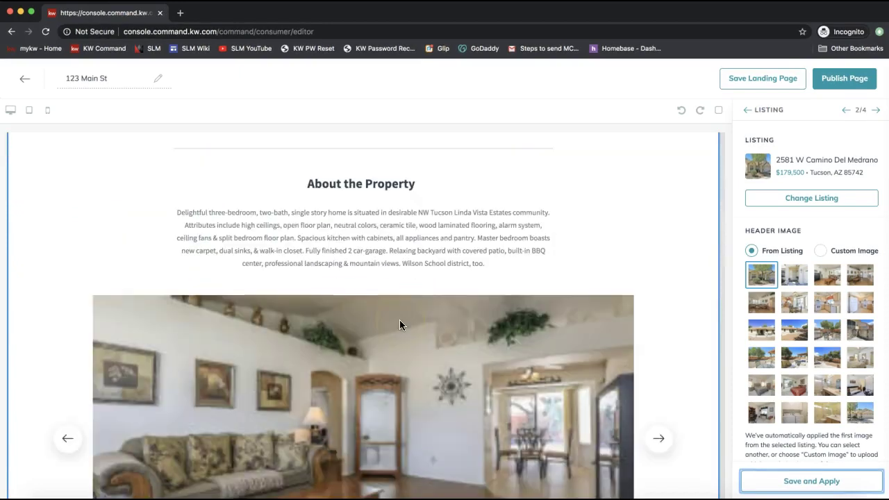
{"action": "left_click", "coordinate": [370, 238]}
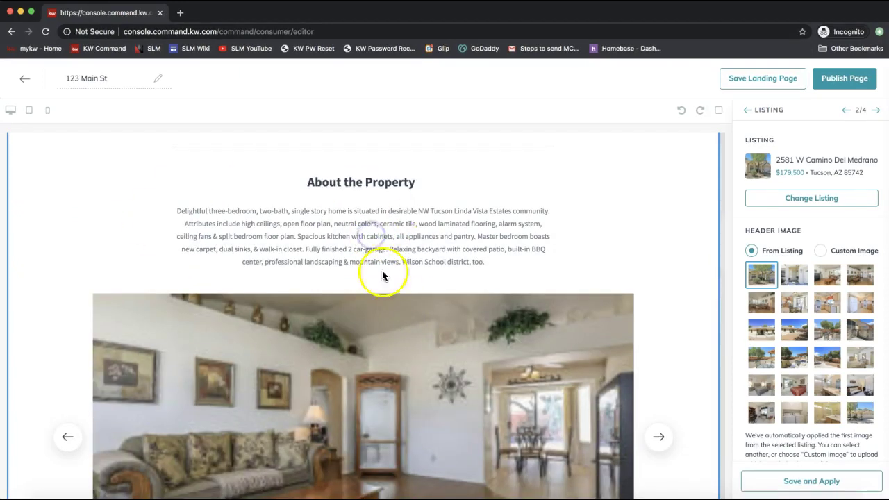
{"action": "scroll", "coordinate": [381, 254], "scroll_direction": "down", "scroll_amount": 4}
{"action": "scroll", "coordinate": [379, 254], "scroll_direction": "down", "scroll_amount": 2}
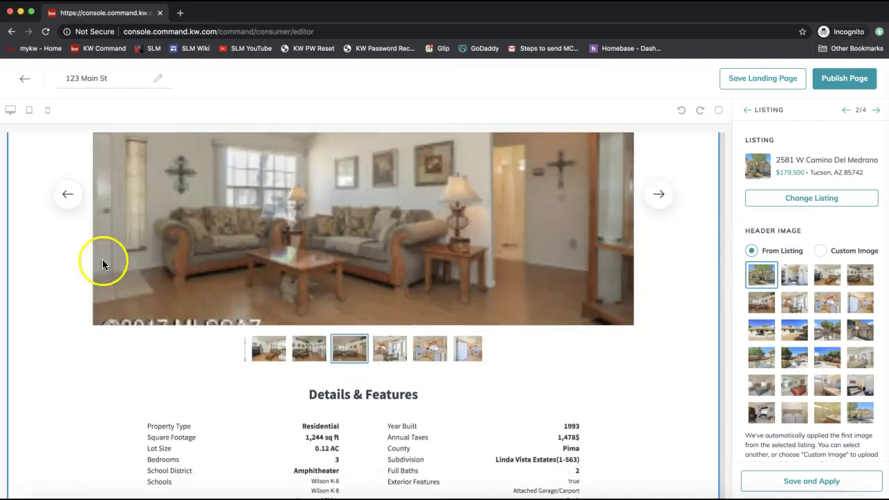
{"action": "scroll", "coordinate": [440, 252], "scroll_direction": "down", "scroll_amount": 5}
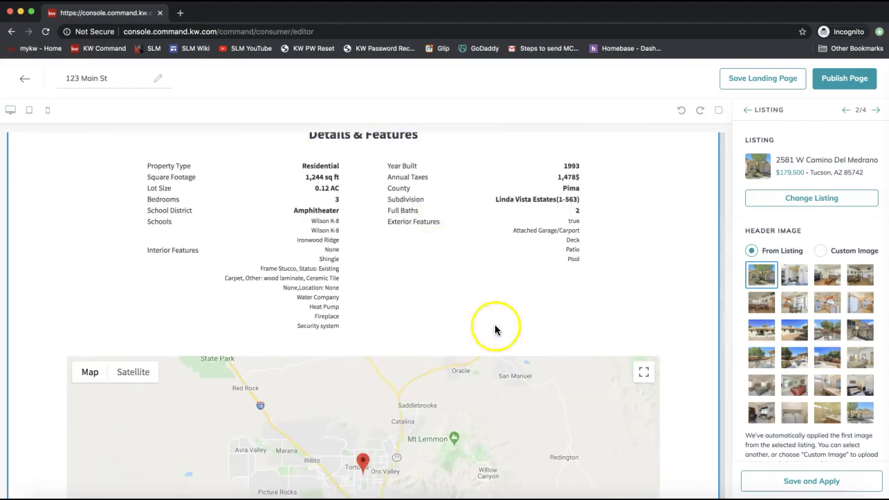
{"action": "scroll", "coordinate": [430, 206], "scroll_direction": "down", "scroll_amount": 2}
{"action": "scroll", "coordinate": [429, 208], "scroll_direction": "down", "scroll_amount": 5}
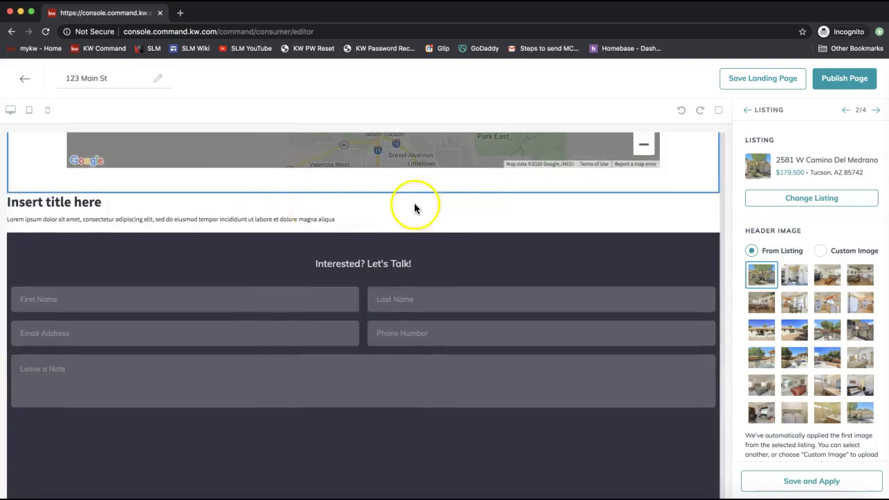
{"action": "scroll", "coordinate": [432, 209], "scroll_direction": "up", "scroll_amount": 1}
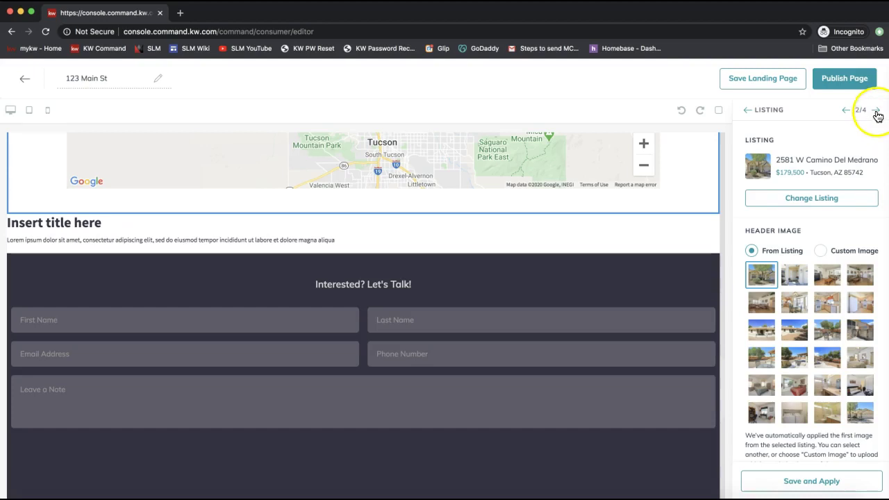
{"action": "left_click", "coordinate": [876, 111]}
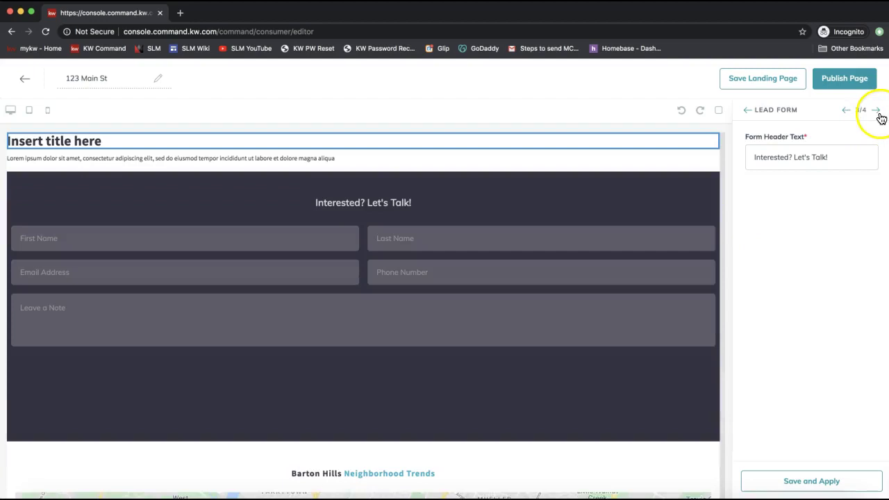
Change the Form Header Text to 'Contact Today for a Private Zoom Showing!' and apply it.
{"action": "left_click", "coordinate": [534, 203]}
{"action": "left_click", "coordinate": [380, 204]}
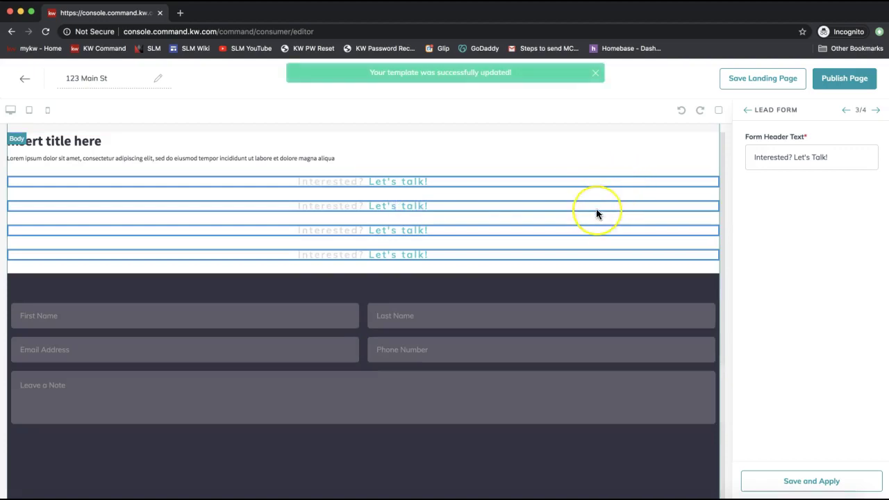
{"action": "triple_click", "coordinate": [799, 147]}
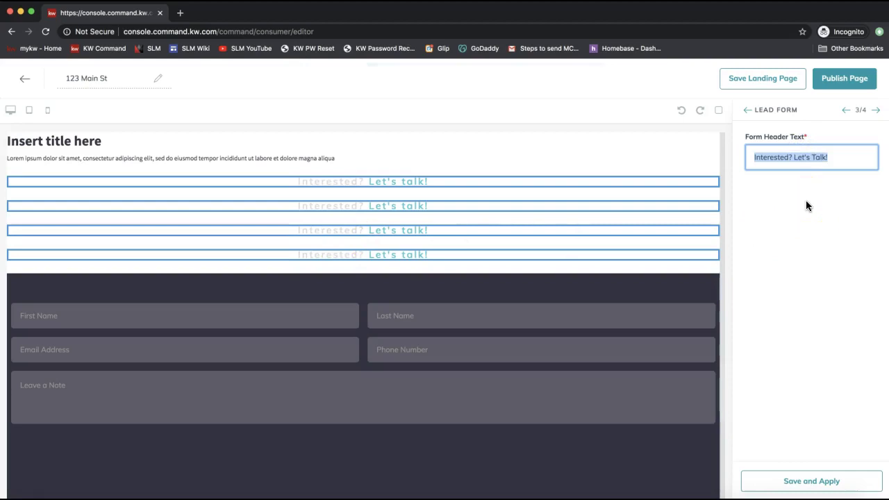
{"action": "type", "text": "Contact T"}
{"action": "type", "text": "oday for "}
{"action": "type", "text": "a Private Zooo"}
{"action": "key", "text": "BackSpace"}
{"action": "type", "text": "m Shwoin"}
{"action": "key", "text": "BackSpace"}
{"action": "key", "text": "BackSpace"}
{"action": "key", "text": "BackSpace"}
{"action": "key", "text": "BackSpace"}
{"action": "type", "text": "owing!"}
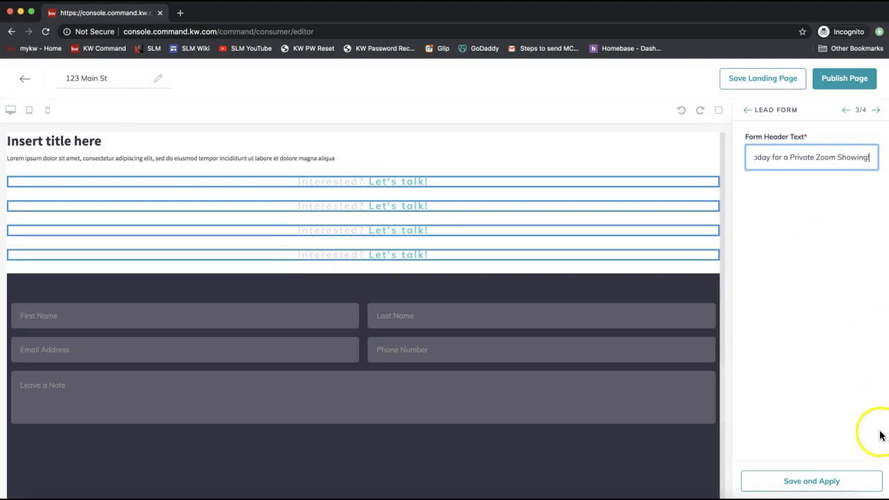
{"action": "left_click", "coordinate": [800, 480]}
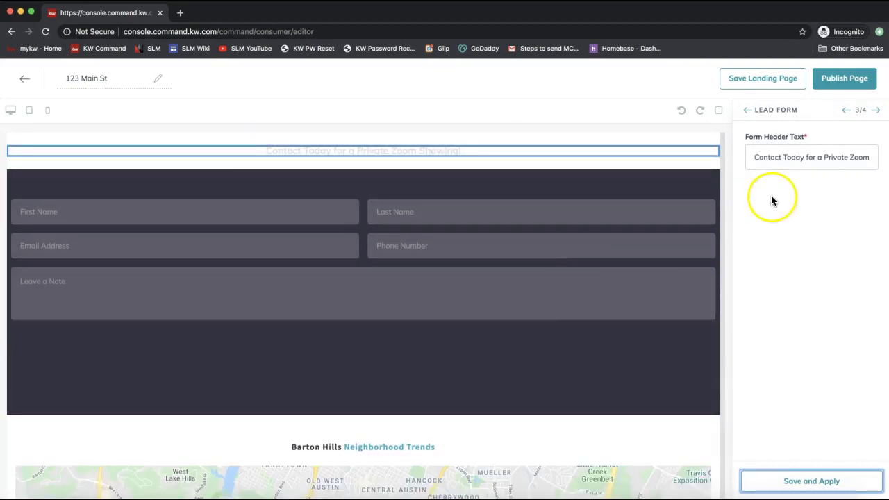
Check the updated form header wording, then advance to the Market Snap settings.
{"action": "triple_click", "coordinate": [772, 157]}
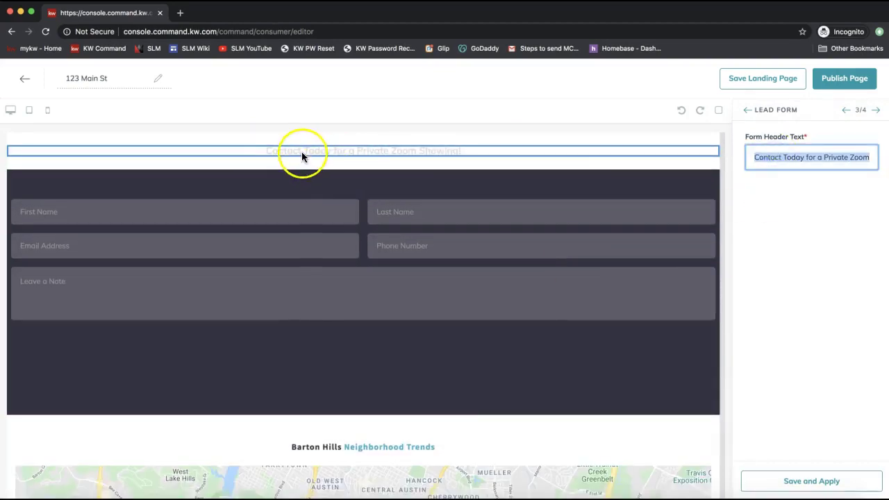
{"action": "left_click", "coordinate": [325, 158]}
{"action": "scroll", "coordinate": [322, 153], "scroll_direction": "up", "scroll_amount": 2}
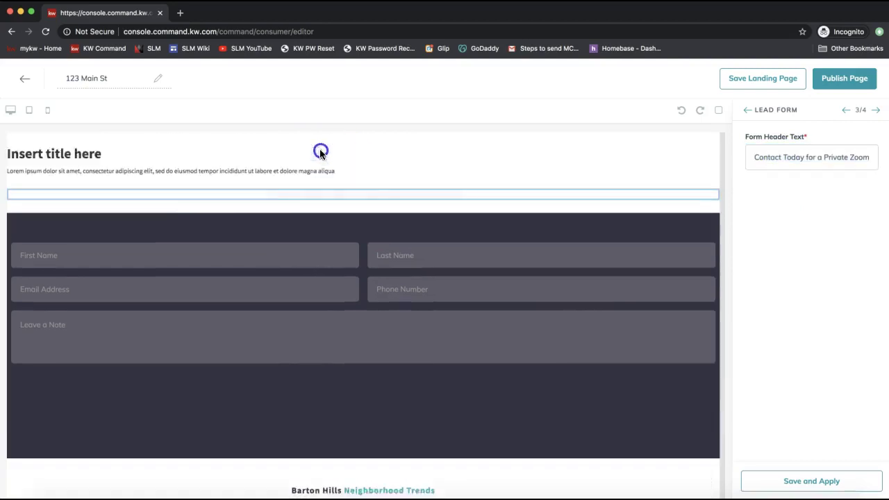
{"action": "left_click", "coordinate": [823, 160]}
{"action": "left_click", "coordinate": [811, 160]}
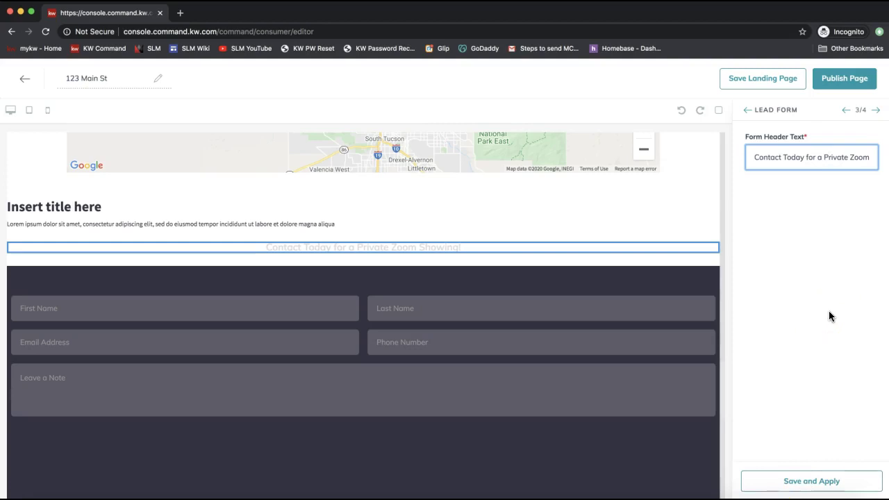
{"action": "left_click", "coordinate": [876, 112]}
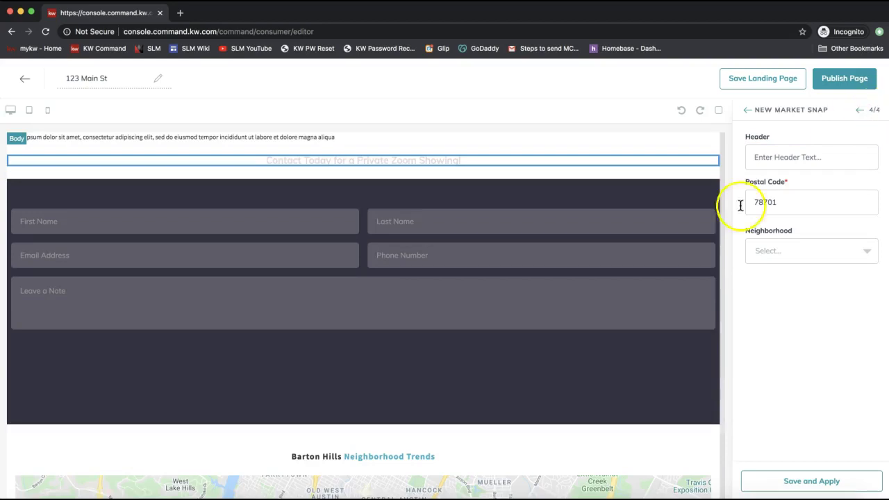
Enter postal code 28173 in the market snap settings.
{"action": "scroll", "coordinate": [545, 368], "scroll_direction": "down", "scroll_amount": 5}
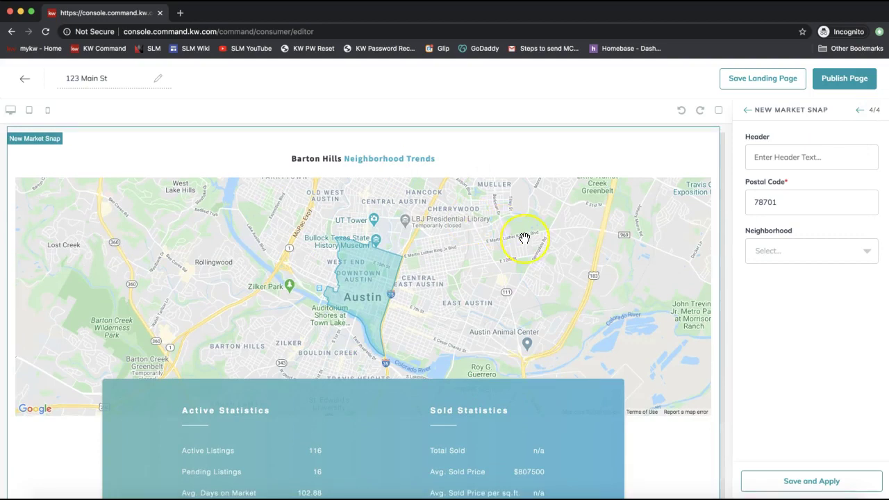
{"action": "scroll", "coordinate": [524, 238], "scroll_direction": "down", "scroll_amount": 2}
{"action": "left_click", "coordinate": [793, 164]}
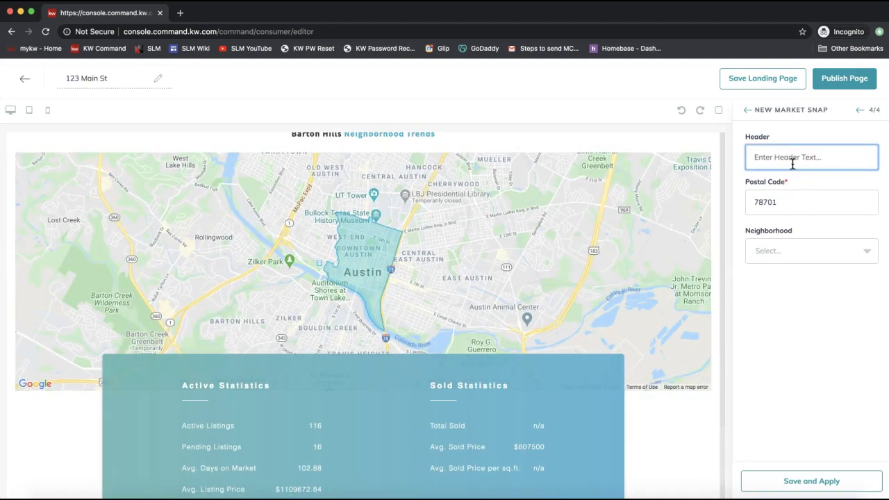
{"action": "left_click_drag", "start_coordinate": [776, 137], "coordinate": [746, 138]}
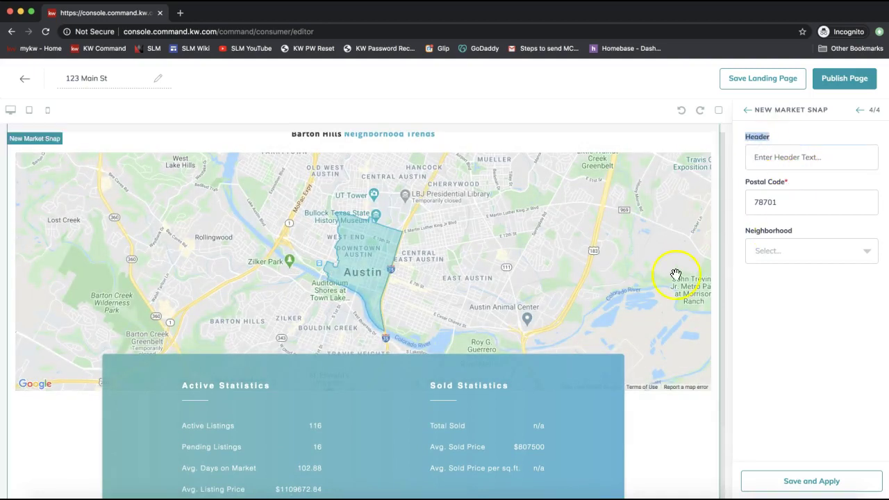
{"action": "scroll", "coordinate": [675, 274], "scroll_direction": "up", "scroll_amount": 3}
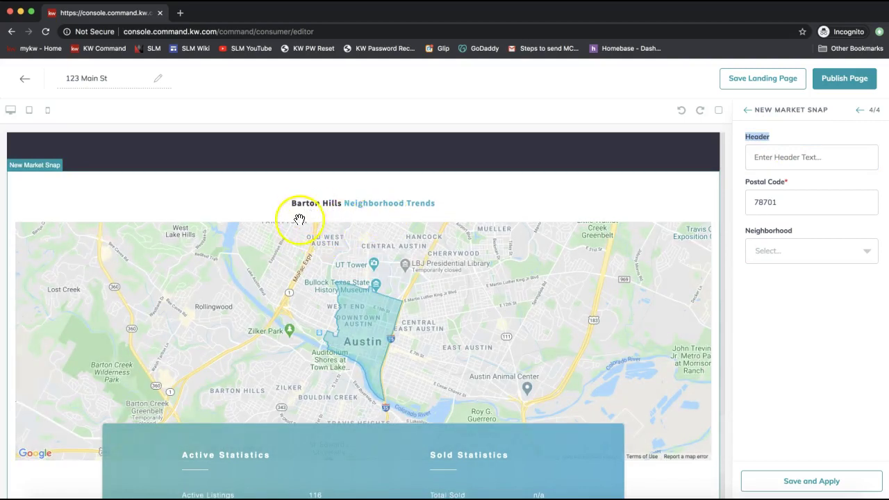
{"action": "left_click", "coordinate": [795, 209]}
{"action": "type", "text": "381"}
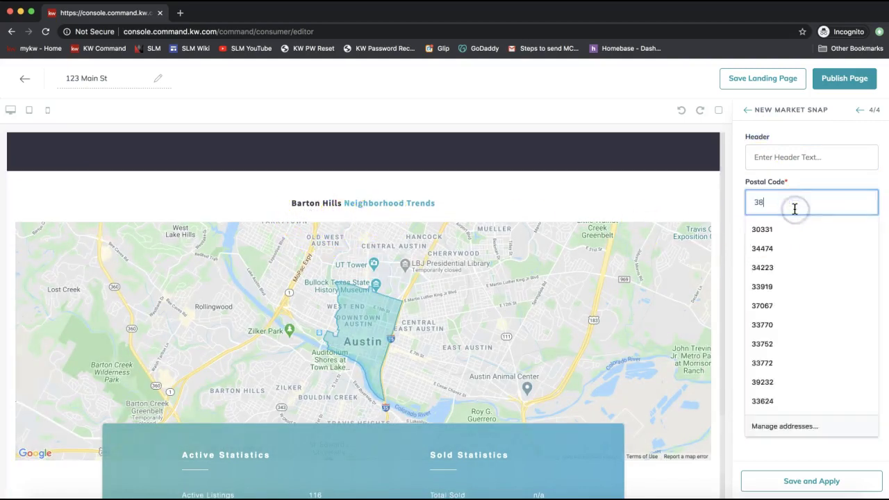
{"action": "key", "text": "BackSpace"}
{"action": "key", "text": "BackSpace"}
{"action": "key", "text": "BackSpace"}
{"action": "type", "text": "28173"}
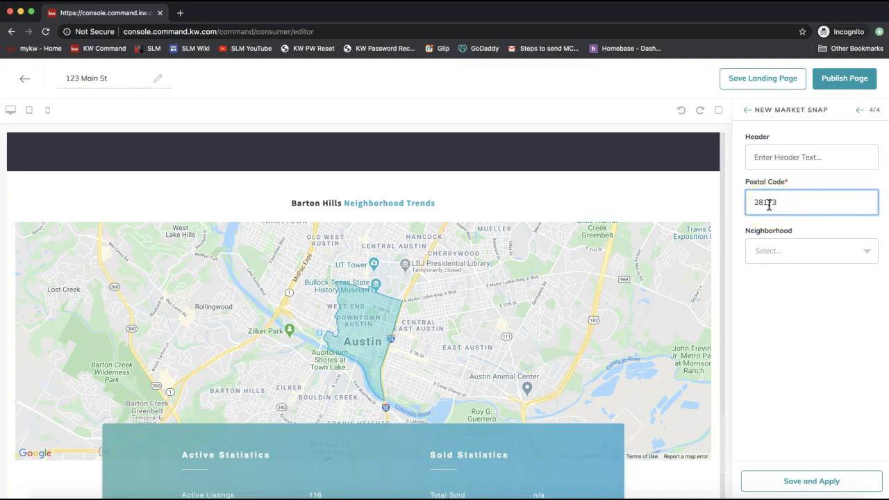
{"action": "left_click", "coordinate": [769, 203]}
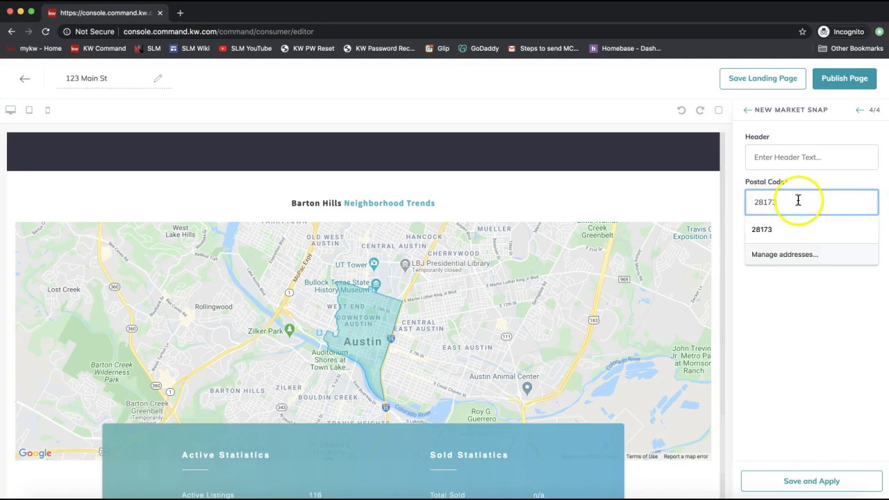
{"action": "left_click", "coordinate": [819, 435]}
Choose the Weddington Brook neighborhood and save the market snap settings.
{"action": "left_click", "coordinate": [769, 254]}
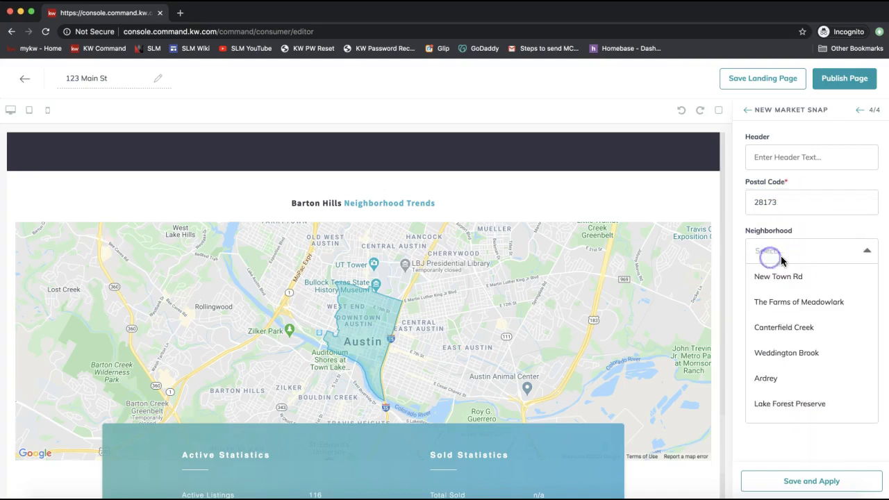
{"action": "scroll", "coordinate": [760, 325], "scroll_direction": "down", "scroll_amount": 10}
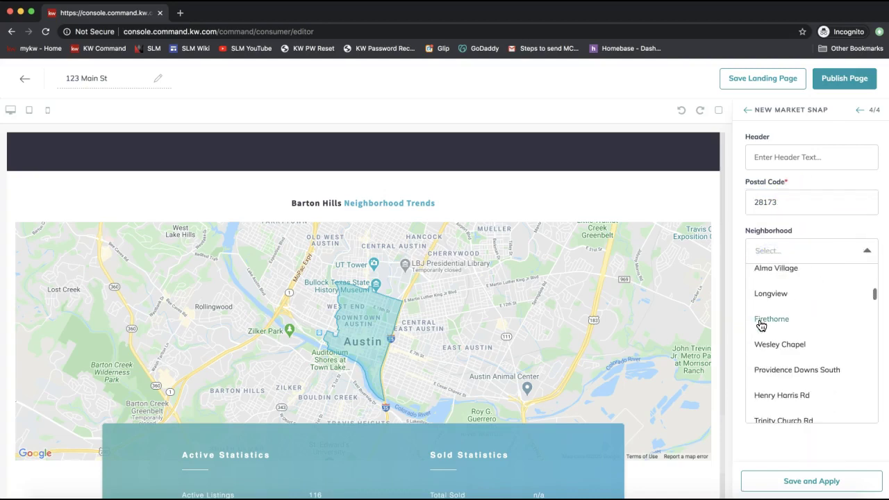
{"action": "scroll", "coordinate": [847, 291], "scroll_direction": "down", "scroll_amount": 10}
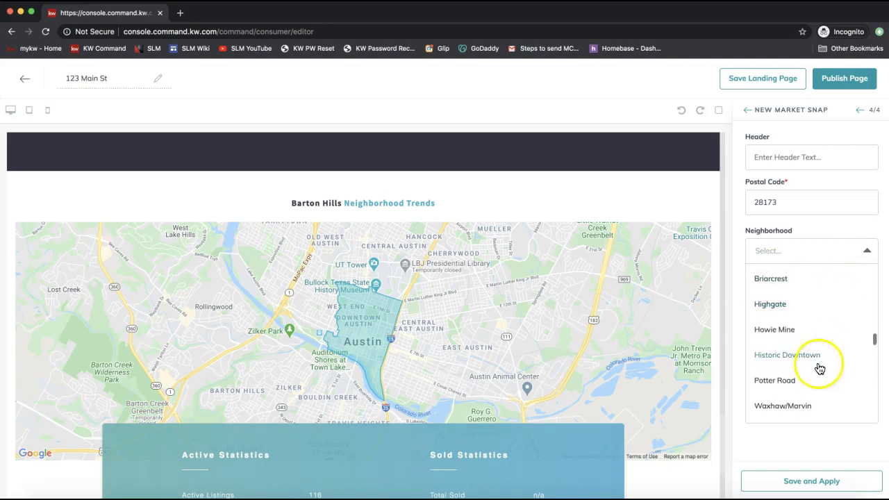
{"action": "scroll", "coordinate": [819, 370], "scroll_direction": "down", "scroll_amount": 1}
{"action": "scroll", "coordinate": [780, 376], "scroll_direction": "up", "scroll_amount": 20}
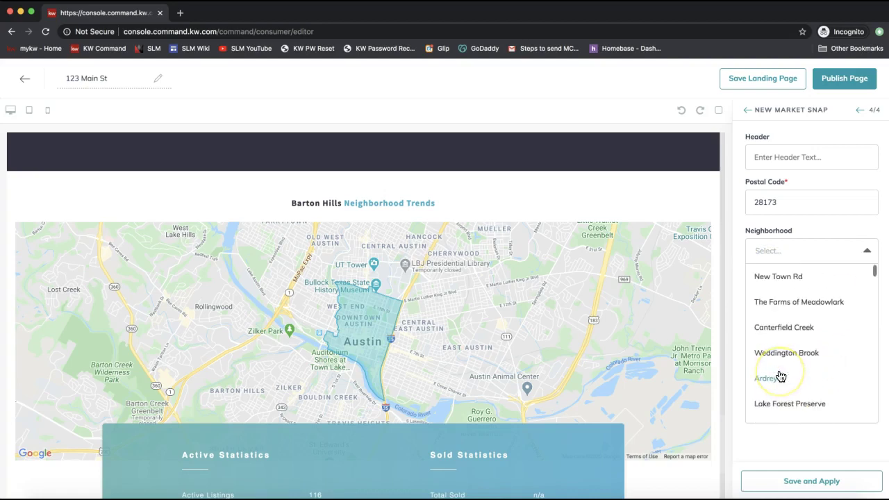
{"action": "left_click", "coordinate": [783, 351]}
{"action": "left_click", "coordinate": [782, 479]}
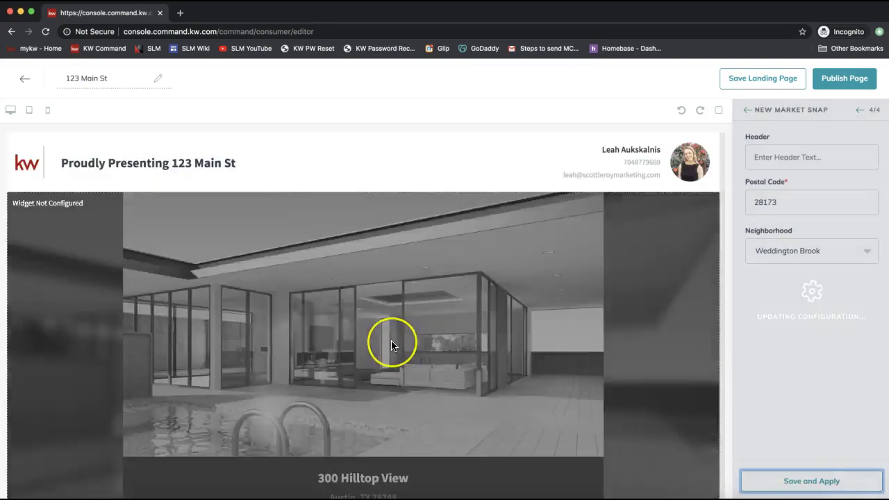
Review the Weddington Brook Neighborhood Trends and return to the Configure Widgets checklist.
{"action": "scroll", "coordinate": [391, 340], "scroll_direction": "down", "scroll_amount": 10}
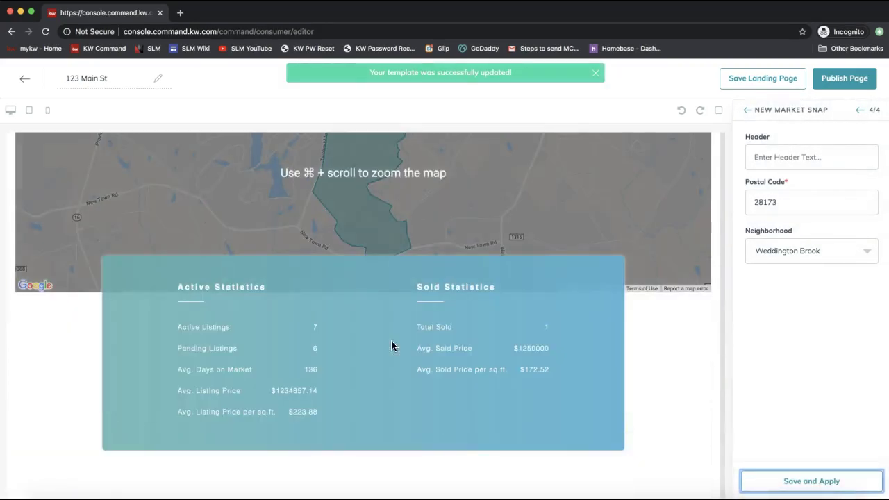
{"action": "scroll", "coordinate": [456, 223], "scroll_direction": "up", "scroll_amount": 3}
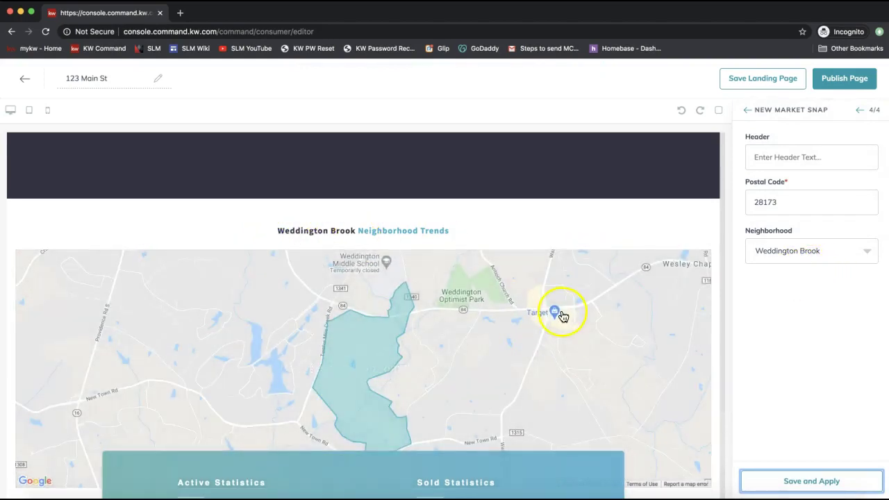
{"action": "scroll", "coordinate": [561, 313], "scroll_direction": "down", "scroll_amount": 2}
{"action": "scroll", "coordinate": [486, 378], "scroll_direction": "down", "scroll_amount": 2}
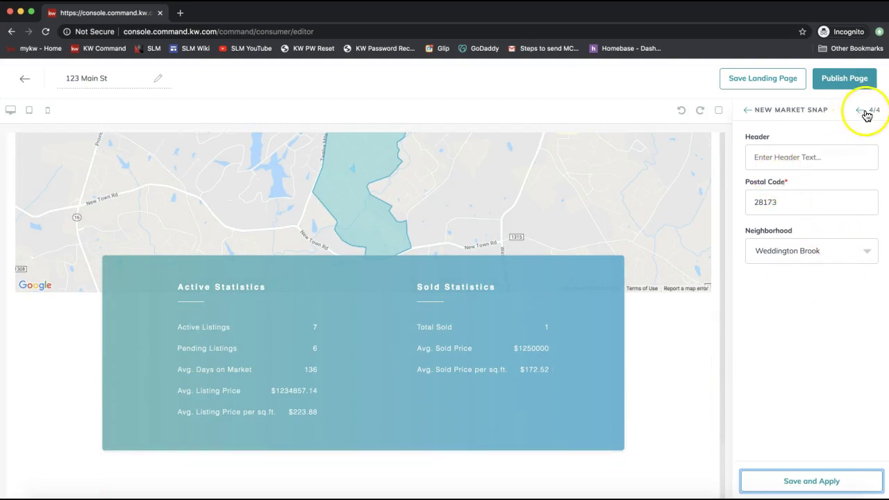
{"action": "left_click", "coordinate": [748, 111]}
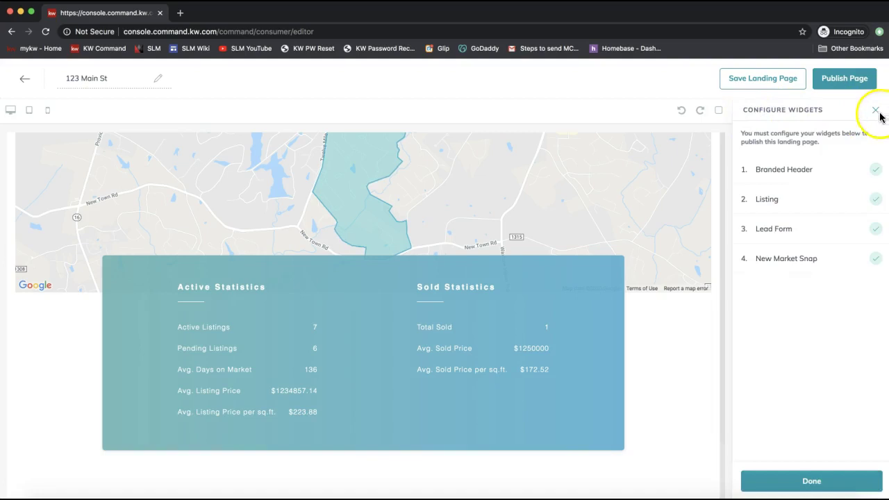
{"action": "left_click", "coordinate": [769, 258]}
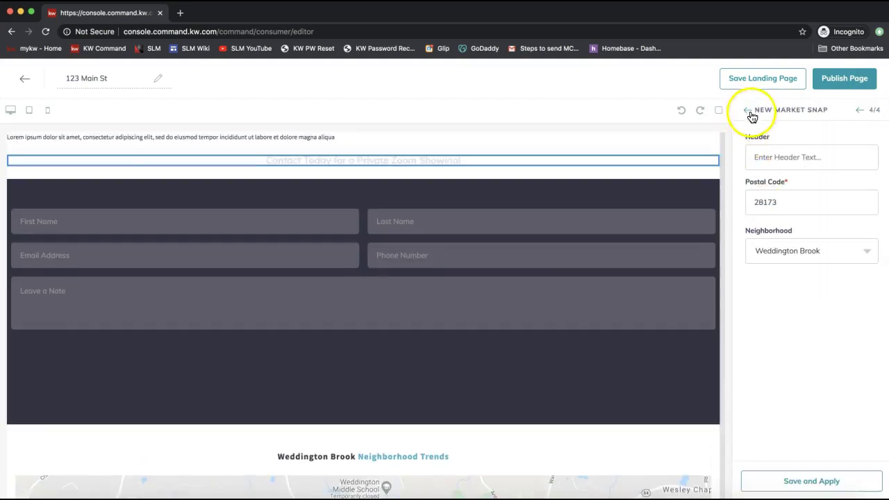
{"action": "left_click", "coordinate": [747, 114]}
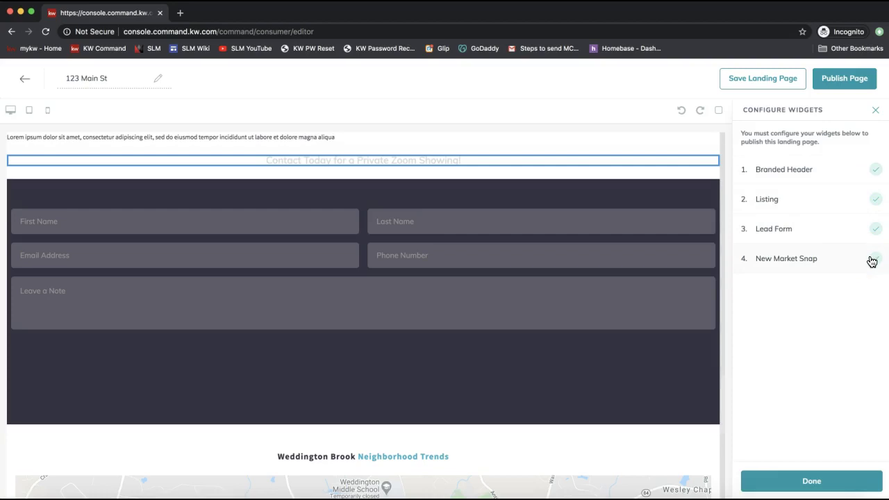
{"action": "left_click", "coordinate": [846, 82]}
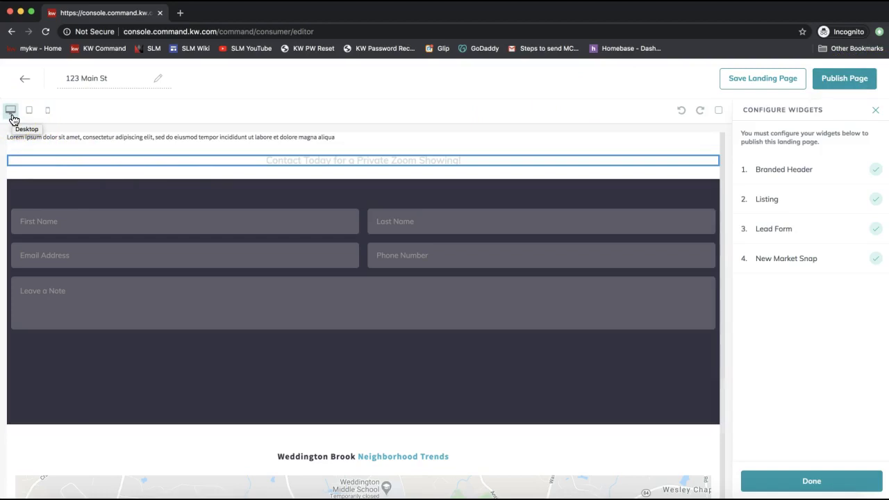
{"action": "left_click", "coordinate": [49, 114]}
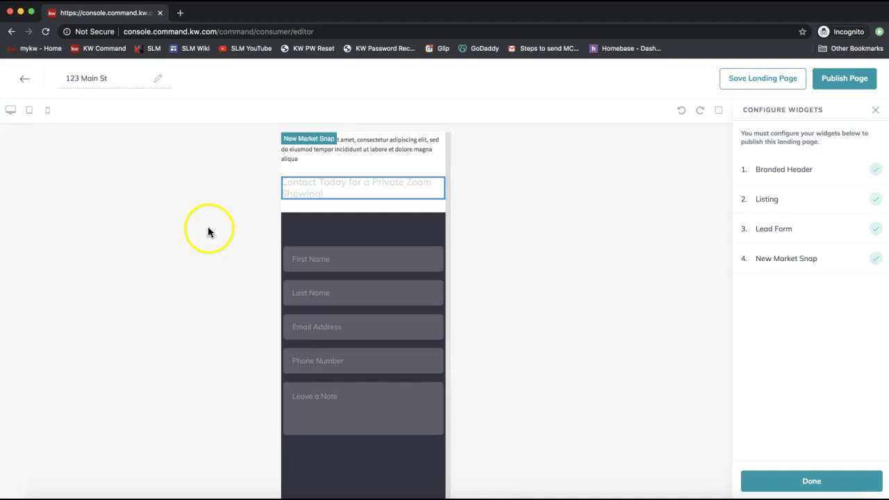
{"action": "scroll", "coordinate": [393, 201], "scroll_direction": "up", "scroll_amount": 12}
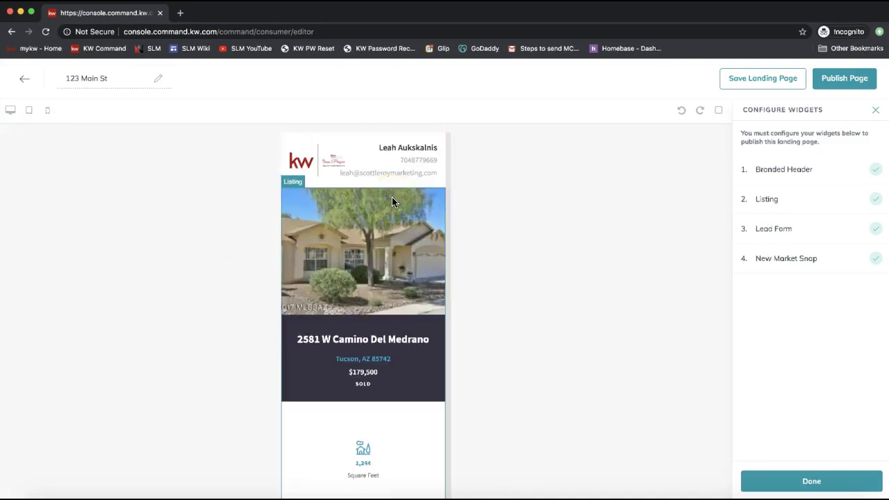
{"action": "left_click", "coordinate": [29, 113]}
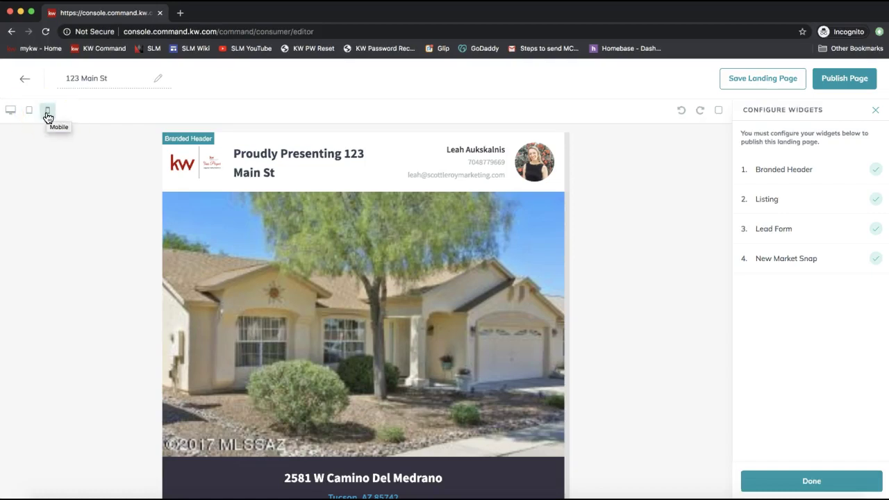
{"action": "left_click", "coordinate": [47, 113]}
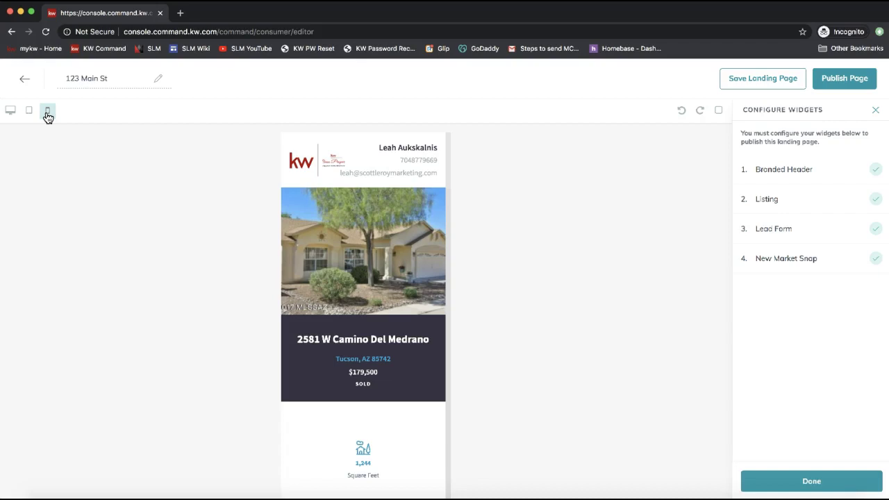
{"action": "left_click", "coordinate": [374, 161]}
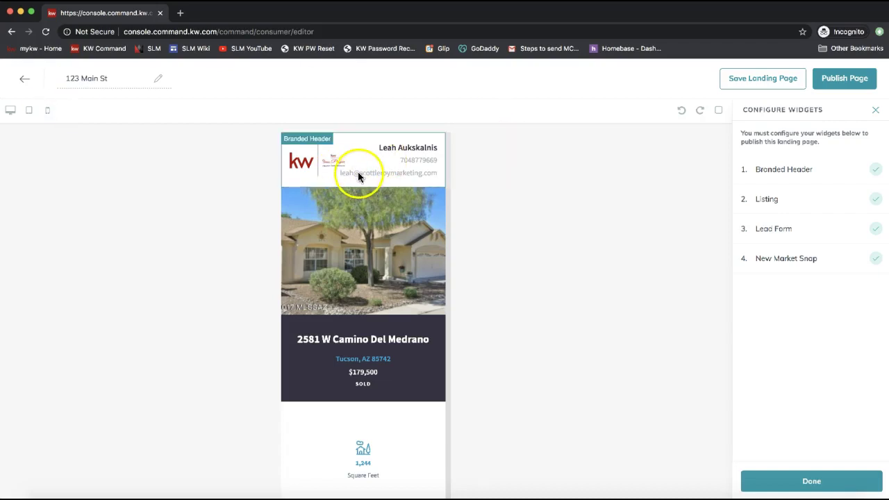
{"action": "left_click", "coordinate": [11, 111]}
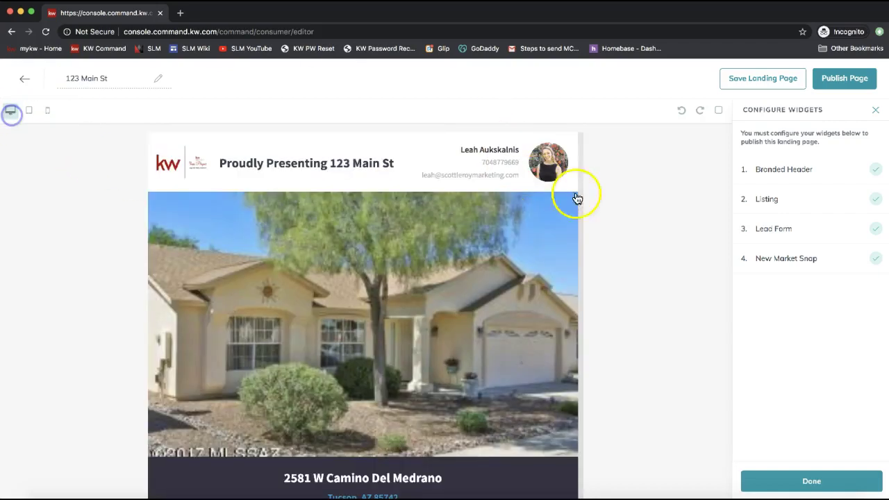
{"action": "left_click", "coordinate": [846, 88]}
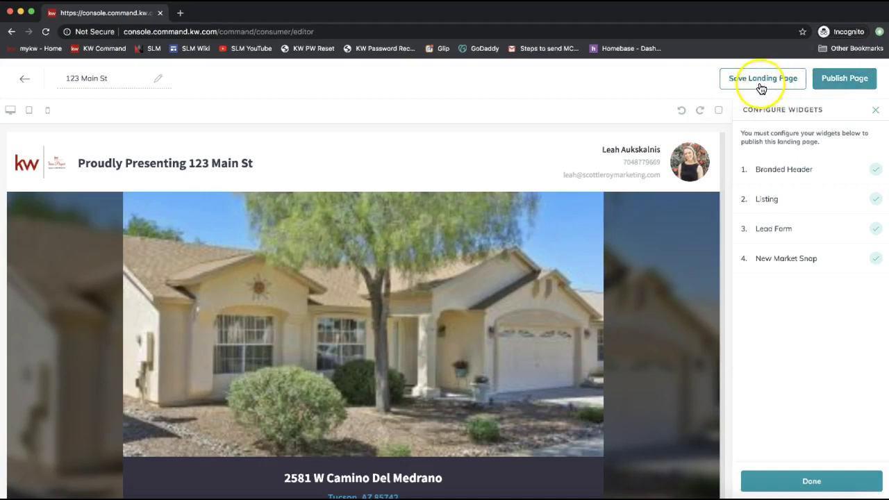
Publish the 123 Main St landing page and confirm with Yes.
{"action": "left_click", "coordinate": [846, 82]}
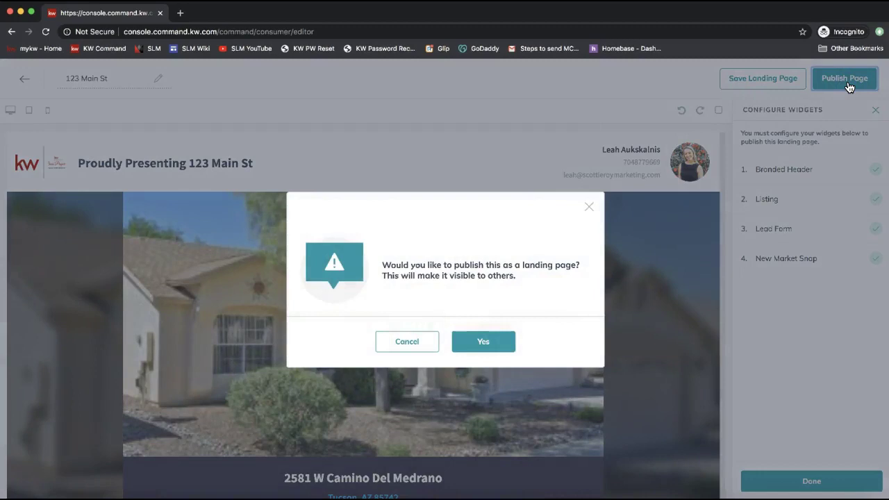
{"action": "left_click", "coordinate": [486, 341]}
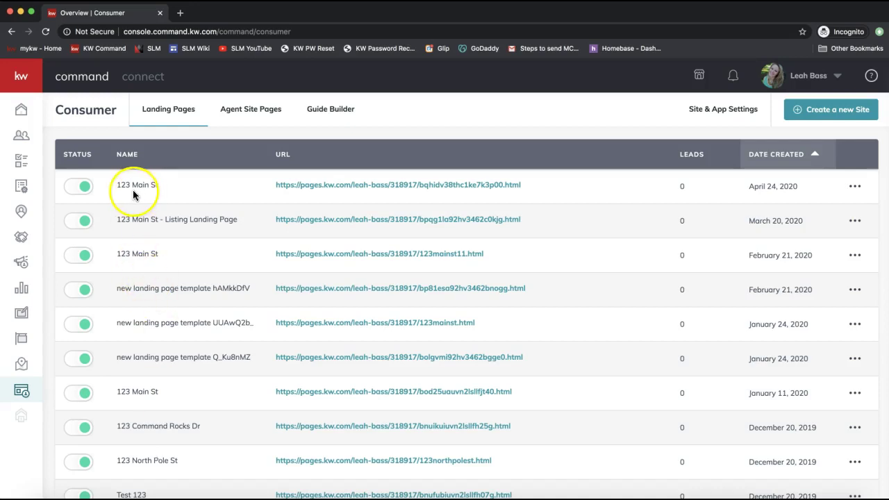
Open the published 123 Main St page and scroll through it.
{"action": "left_click", "coordinate": [117, 183]}
{"action": "left_click_drag", "start_coordinate": [117, 184], "coordinate": [179, 186]}
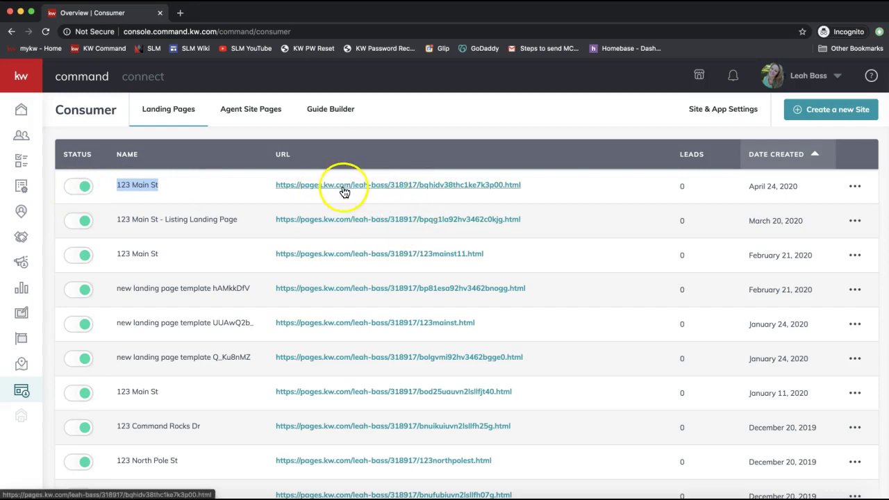
{"action": "left_click", "coordinate": [344, 188]}
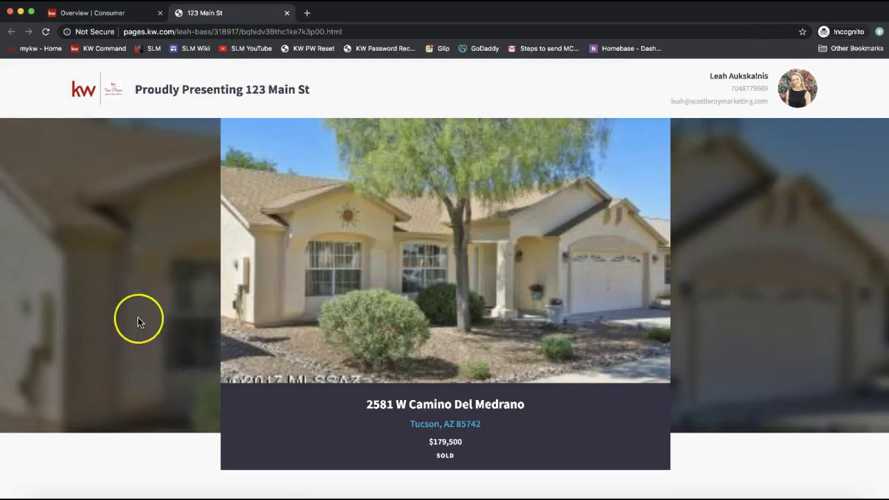
{"action": "scroll", "coordinate": [137, 319], "scroll_direction": "down", "scroll_amount": 3}
{"action": "scroll", "coordinate": [137, 321], "scroll_direction": "down", "scroll_amount": 15}
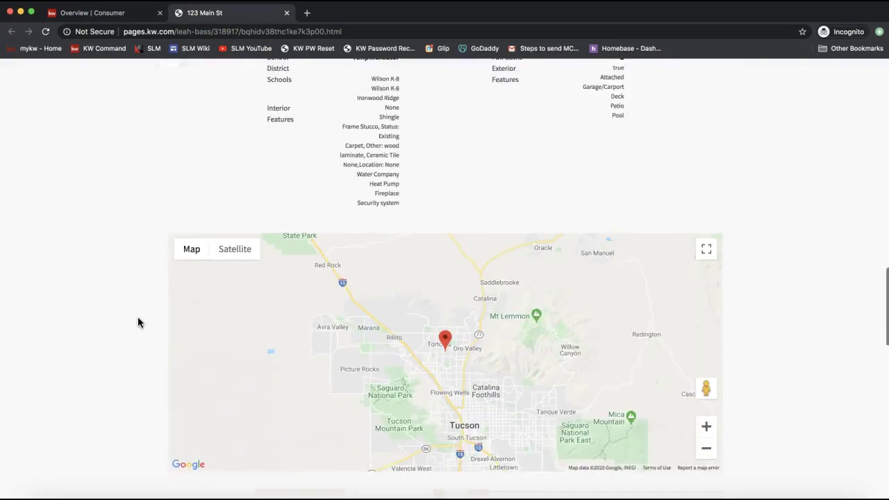
{"action": "scroll", "coordinate": [138, 321], "scroll_direction": "down", "scroll_amount": 10}
{"action": "scroll", "coordinate": [138, 322], "scroll_direction": "up", "scroll_amount": 20}
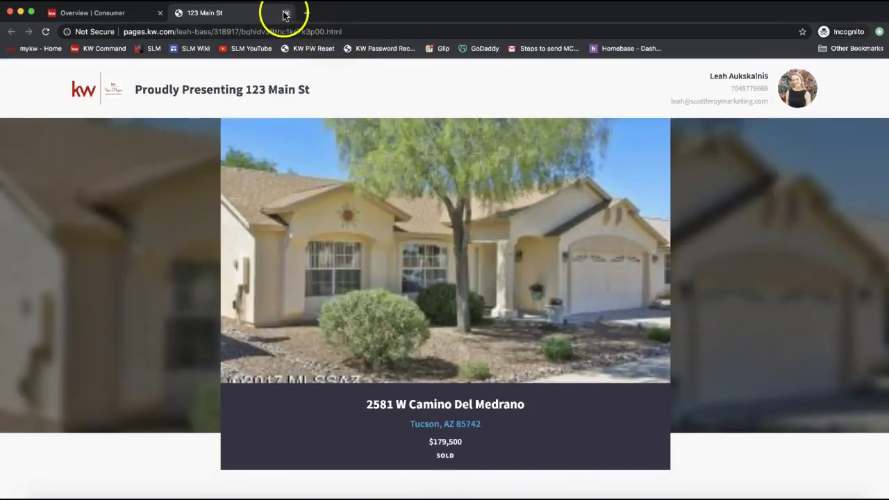
Close the preview and bring up the options menu for the newest 123 Main St page.
{"action": "left_click", "coordinate": [287, 12]}
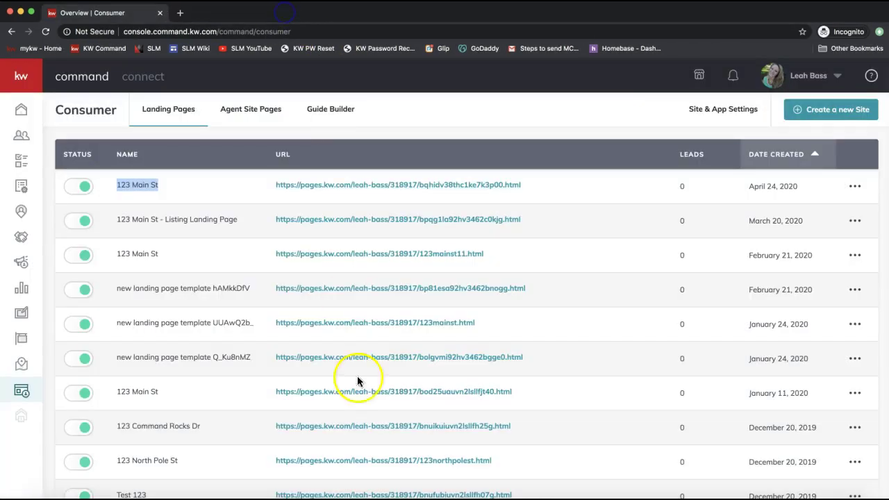
{"action": "double_click", "coordinate": [676, 185]}
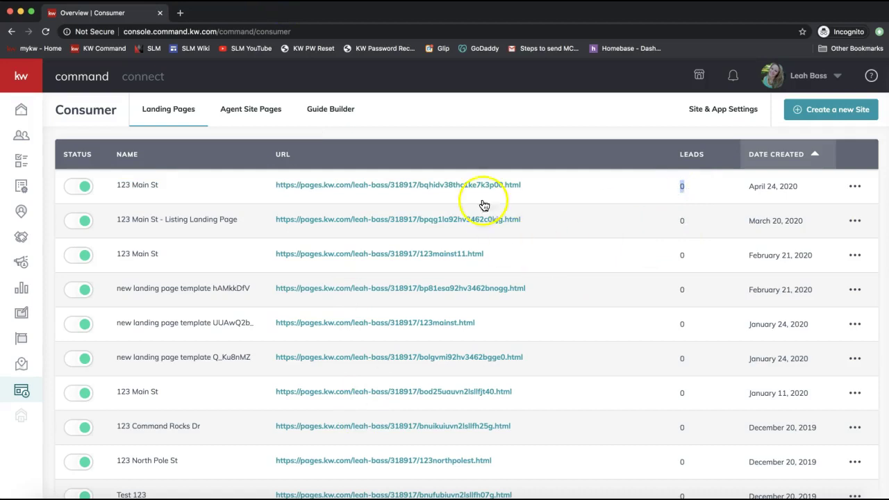
{"action": "left_click", "coordinate": [854, 186]}
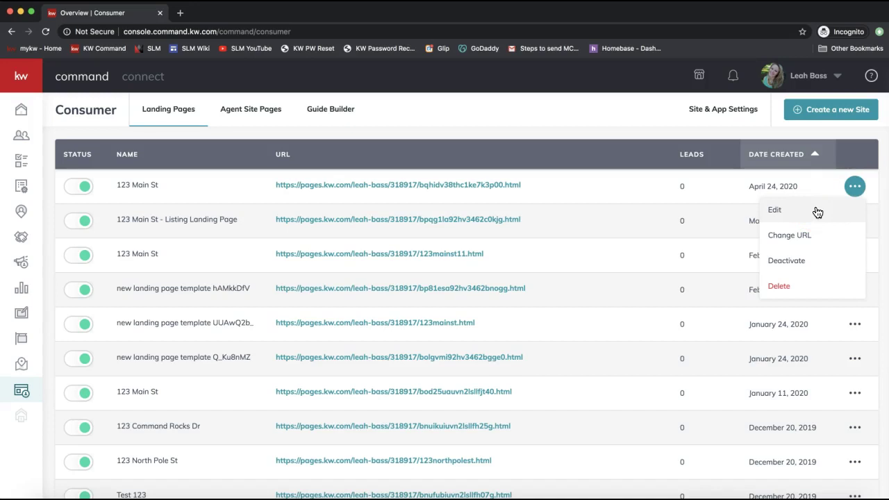
{"action": "left_click", "coordinate": [812, 236]}
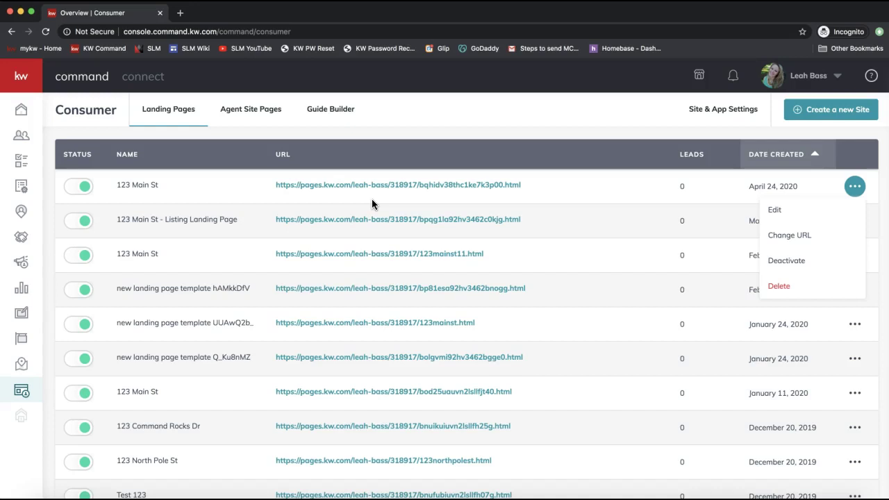
{"action": "left_click", "coordinate": [352, 186]}
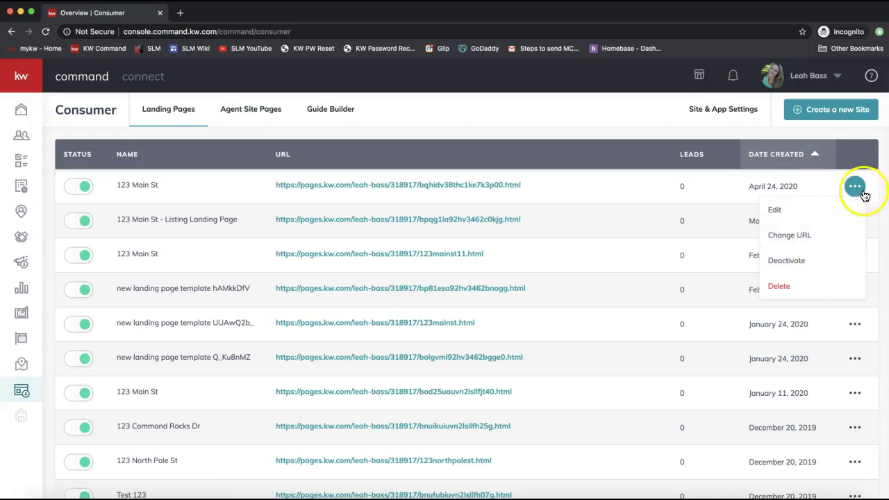
{"action": "left_click", "coordinate": [809, 238]}
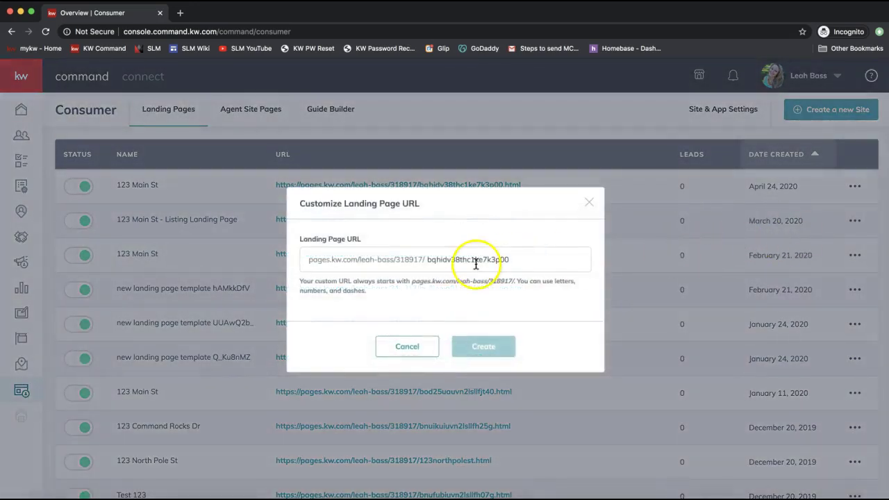
Replace the random URL slug with 123mainst and create the custom page address.
{"action": "double_click", "coordinate": [475, 262]}
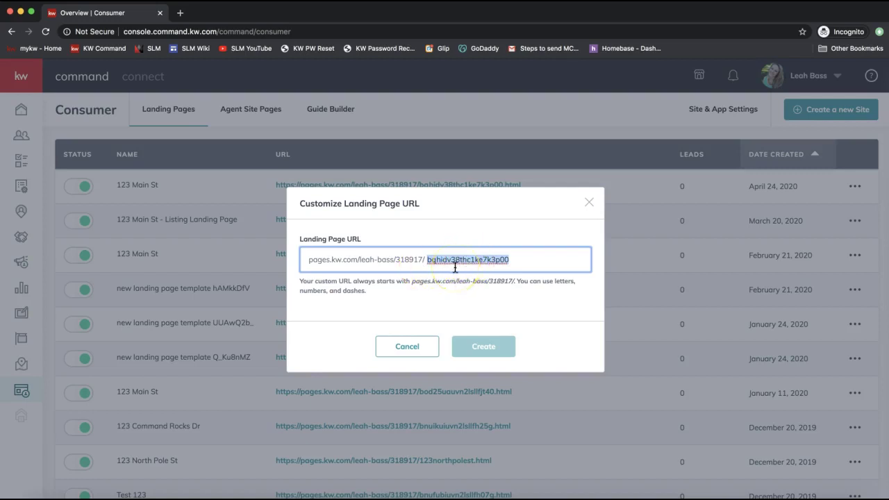
{"action": "type", "text": "123mainst1"}
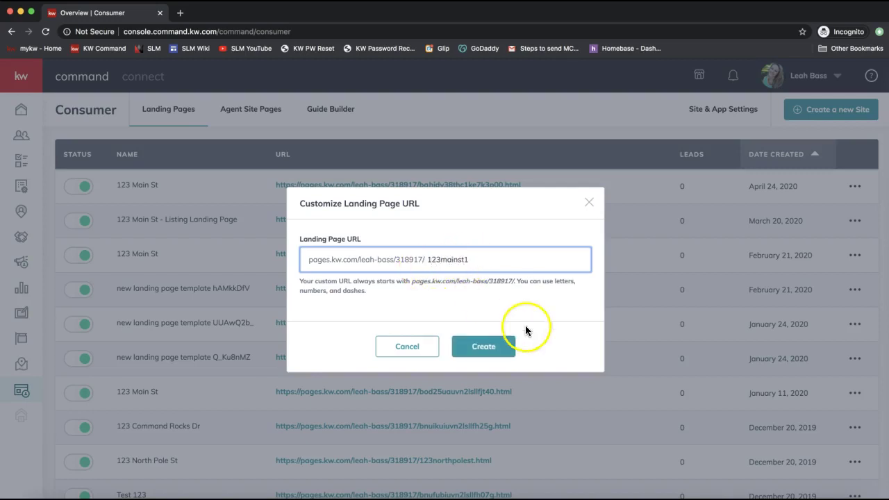
{"action": "left_click", "coordinate": [501, 340]}
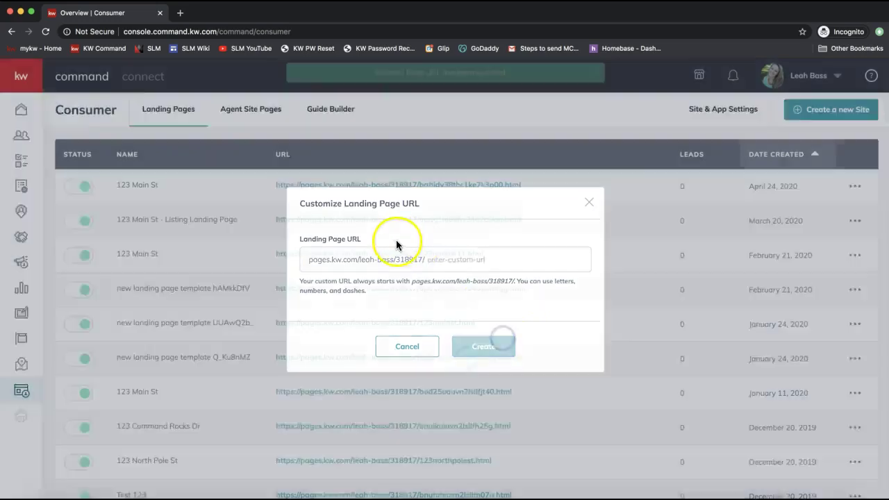
{"action": "left_click_drag", "start_coordinate": [507, 182], "coordinate": [269, 186]}
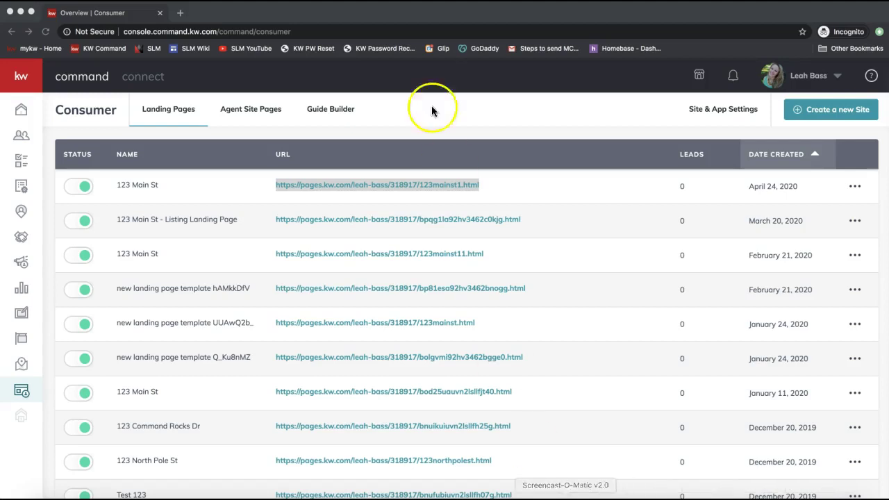
Paste and send the GoDaddy .99 domain link in the join.me meeting chat.
{"action": "mouse_move", "coordinate": [386, 43]}
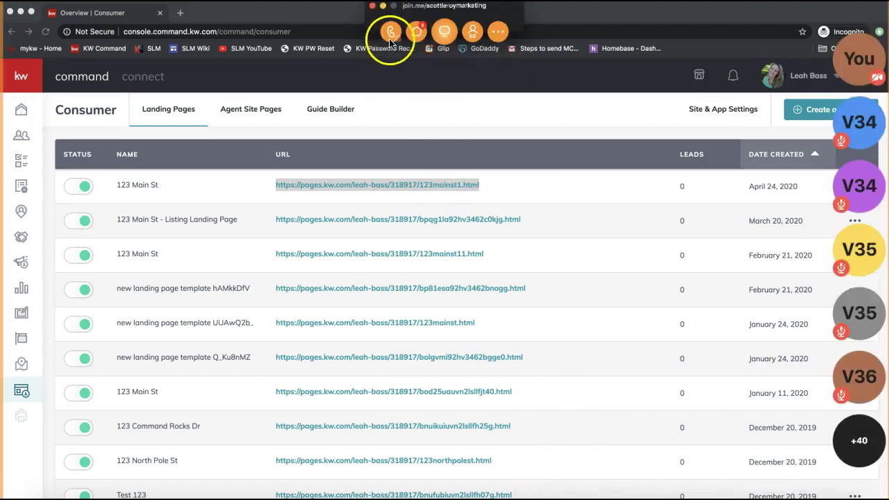
{"action": "left_click", "coordinate": [414, 35]}
{"action": "key", "text": "super+v"}
{"action": "key", "text": "Return"}
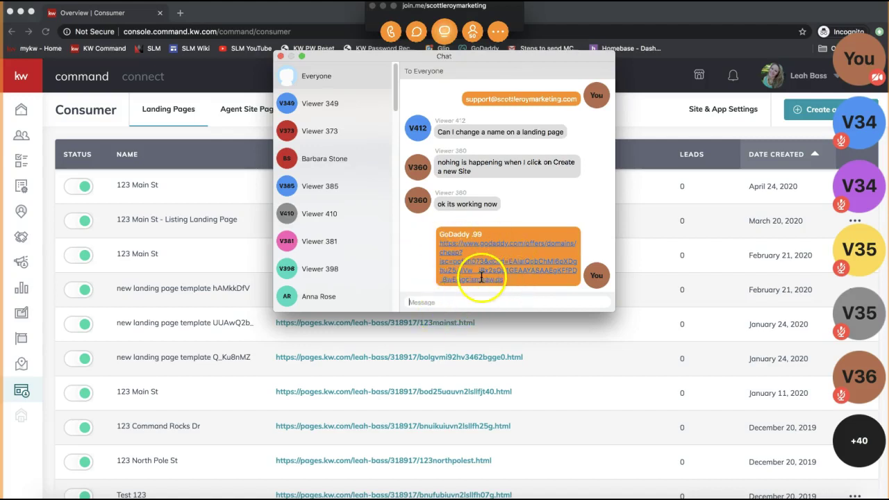
Close the meeting chat, hide the meeting controls, and return to the Landing Pages list.
{"action": "triple_click", "coordinate": [460, 238]}
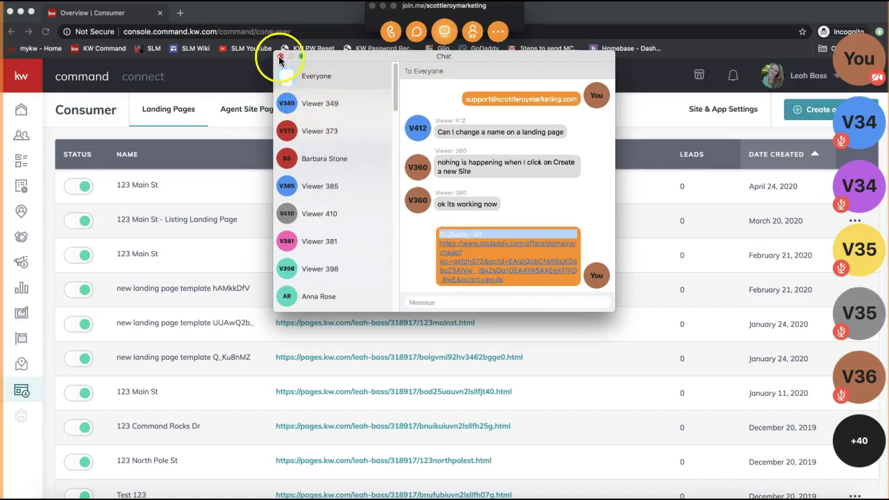
{"action": "left_click", "coordinate": [280, 56]}
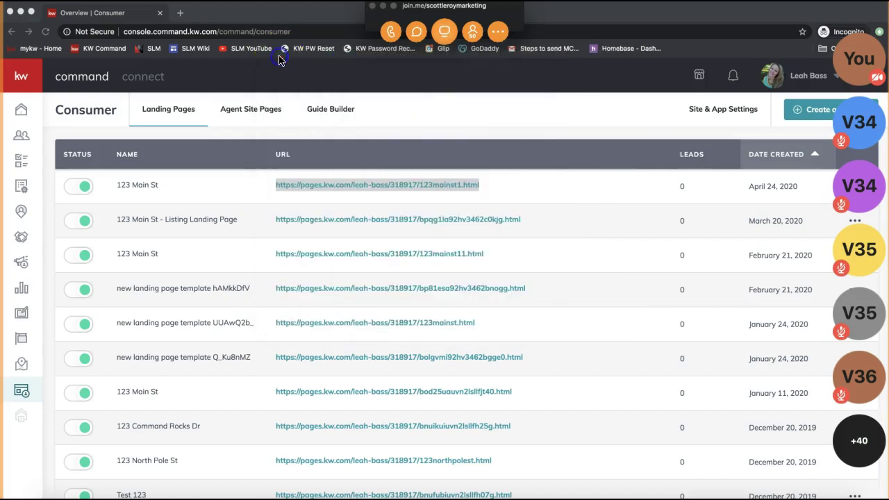
{"action": "left_click", "coordinate": [381, 6]}
{"action": "left_click", "coordinate": [393, 125]}
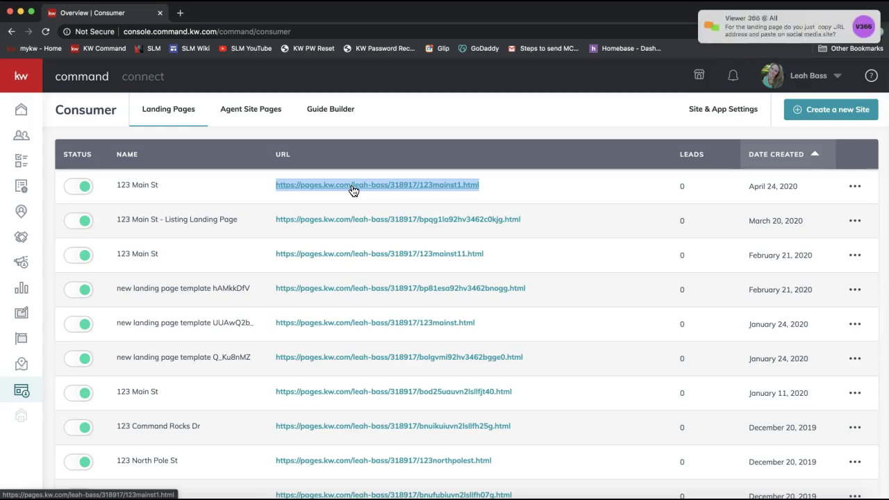
Read the viewer's question in the join.me meeting chat, then close the chat.
{"action": "left_click", "coordinate": [781, 21]}
{"action": "left_click", "coordinate": [464, 297]}
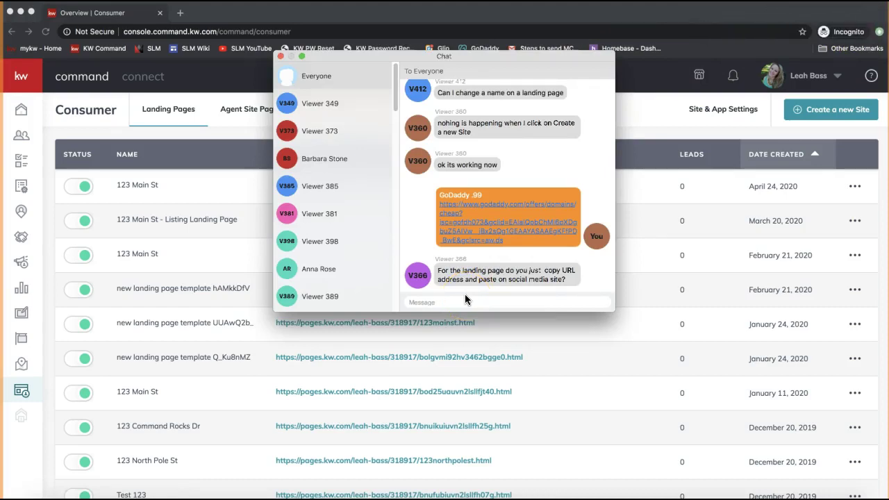
{"action": "left_click", "coordinate": [280, 56]}
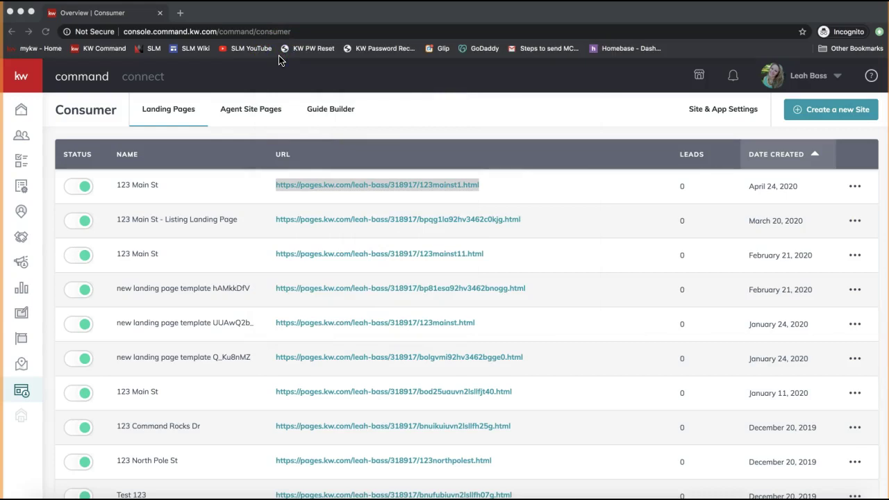
{"action": "left_click", "coordinate": [424, 134]}
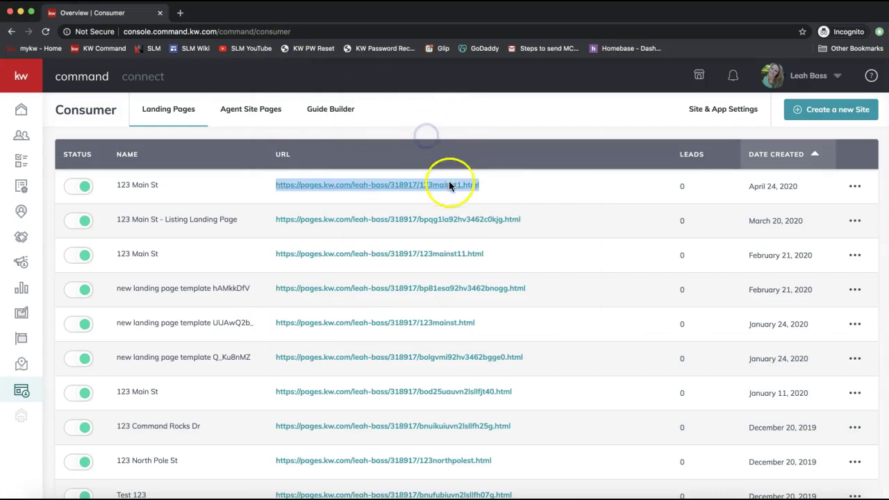
Select the first row's 123mainst1.html page address and copy it.
{"action": "right_click", "coordinate": [341, 186]}
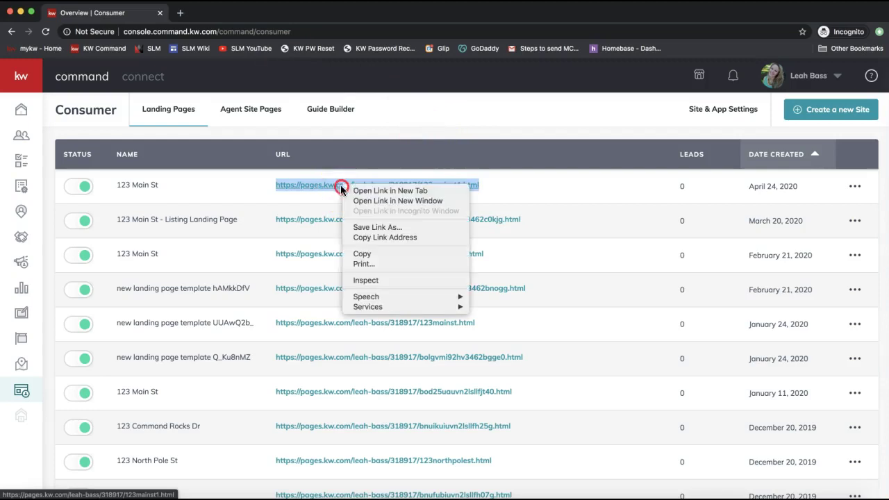
{"action": "left_click", "coordinate": [397, 254]}
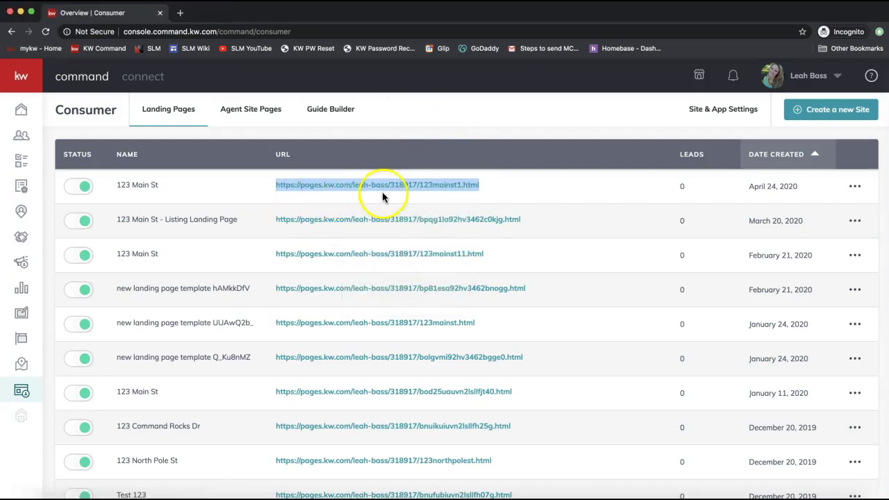
{"action": "left_click", "coordinate": [442, 126]}
{"action": "left_click", "coordinate": [488, 187]}
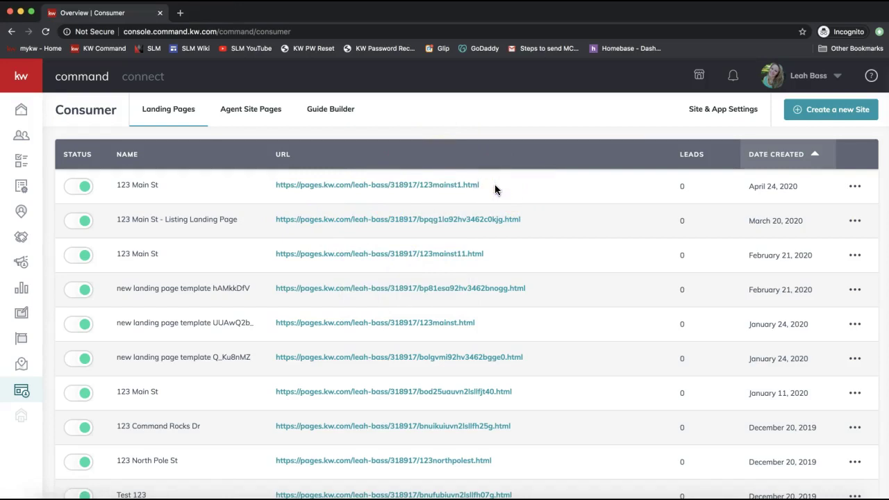
{"action": "left_click_drag", "start_coordinate": [494, 186], "coordinate": [272, 182]}
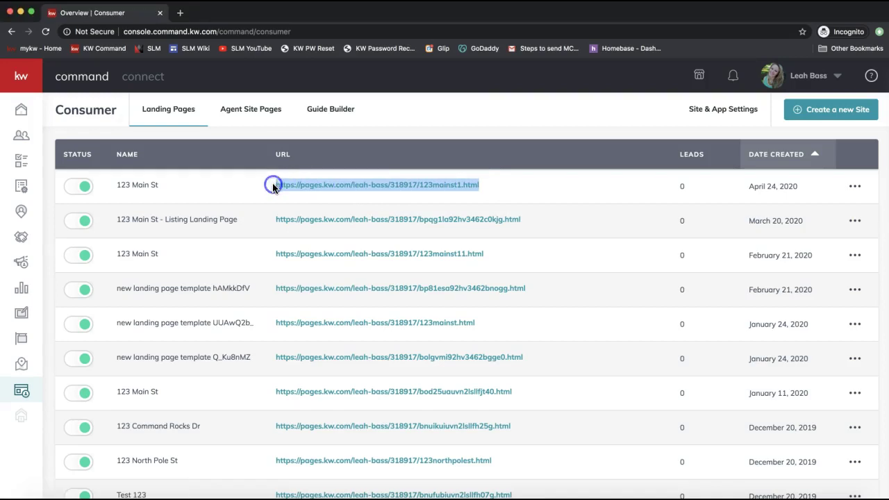
{"action": "right_click", "coordinate": [341, 188]}
{"action": "left_click", "coordinate": [377, 252]}
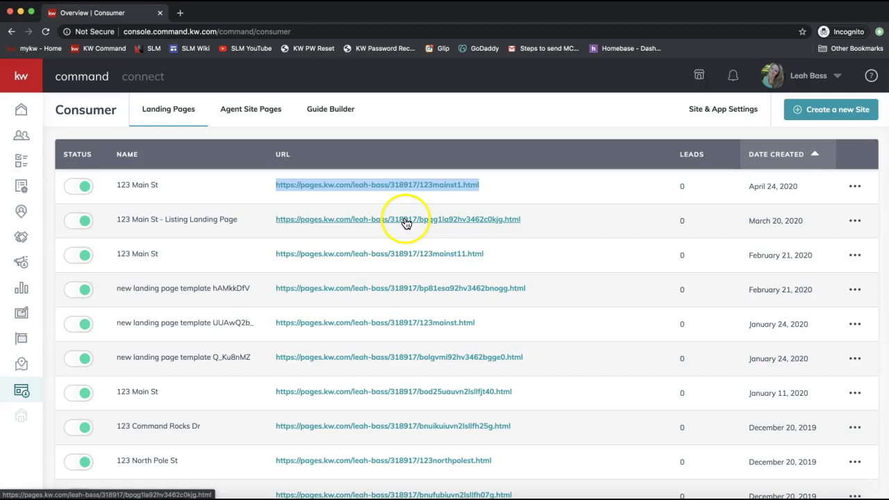
{"action": "mouse_move", "coordinate": [486, 60]}
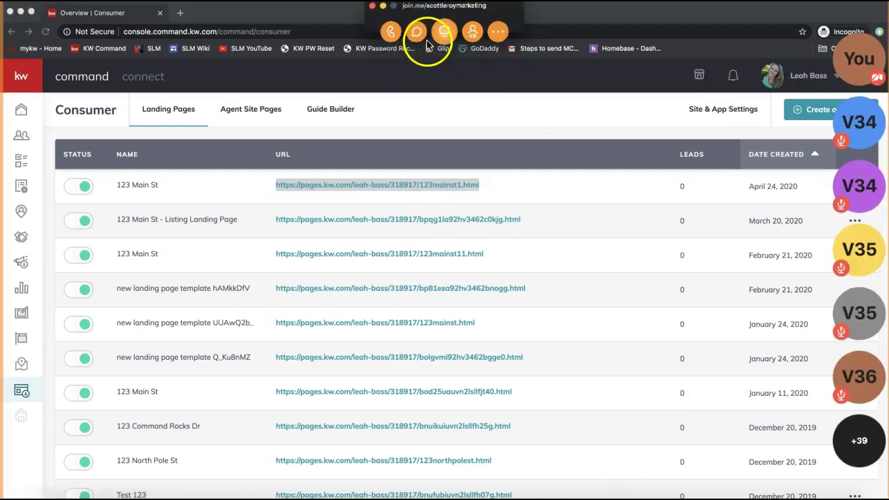
{"action": "left_click", "coordinate": [416, 32]}
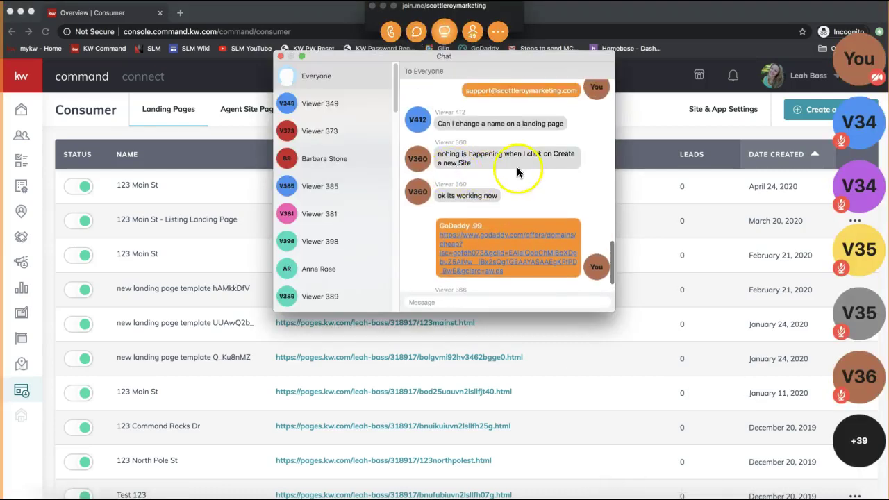
{"action": "left_click", "coordinate": [280, 56]}
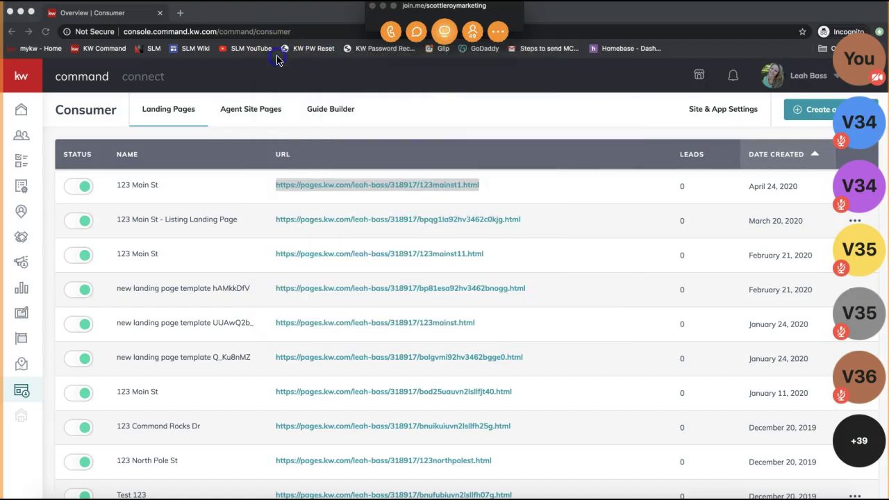
{"action": "left_click", "coordinate": [383, 7]}
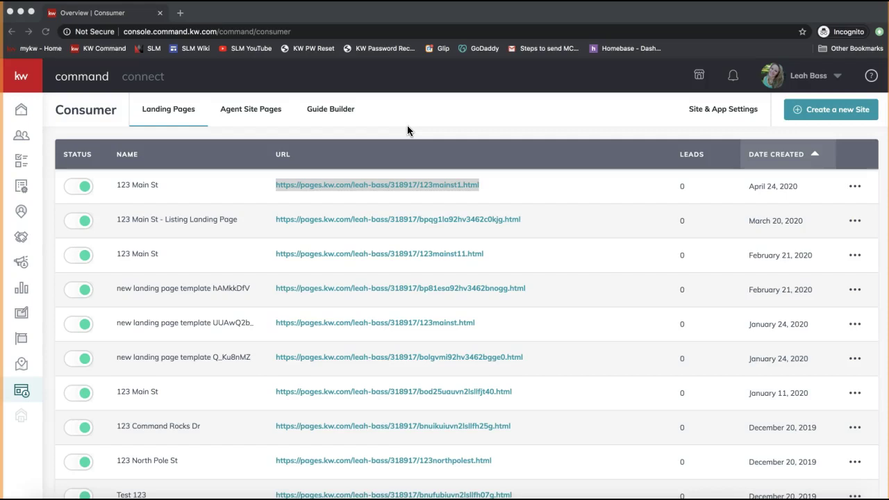
{"action": "left_click", "coordinate": [647, 125]}
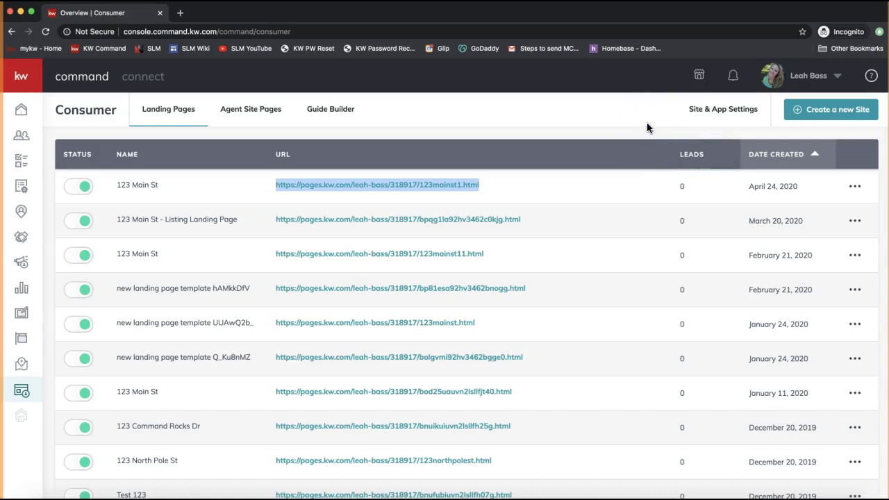
{"action": "left_click", "coordinate": [868, 135]}
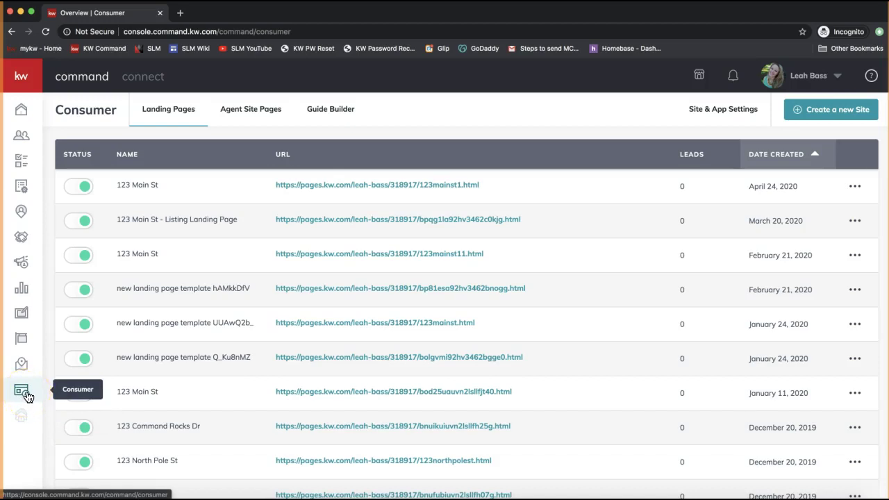
Start a new KW Command site to reach the page-type choice, and bring up the meeting chat.
{"action": "left_click", "coordinate": [820, 111]}
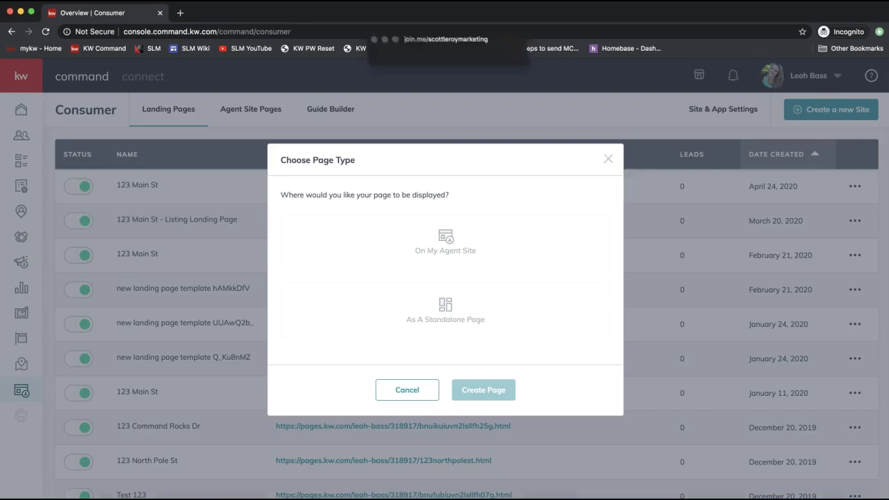
{"action": "left_click", "coordinate": [416, 31]}
Post ideas.kw.com to everyone in the join.me meeting chat.
{"action": "left_click", "coordinate": [431, 306]}
{"action": "type", "text": "ideas .kw.com"}
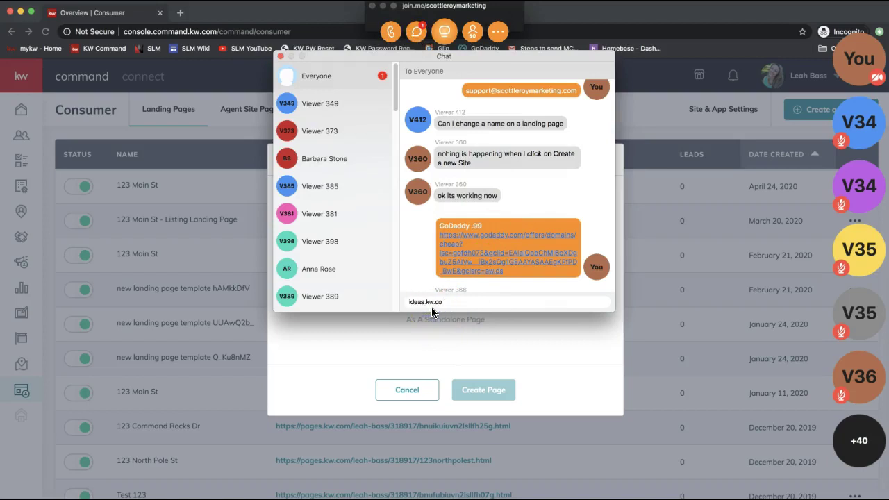
{"action": "key", "text": "Return"}
Look over the chat messages, then close the chat and minimize the meeting toolbar.
{"action": "double_click", "coordinate": [543, 278]}
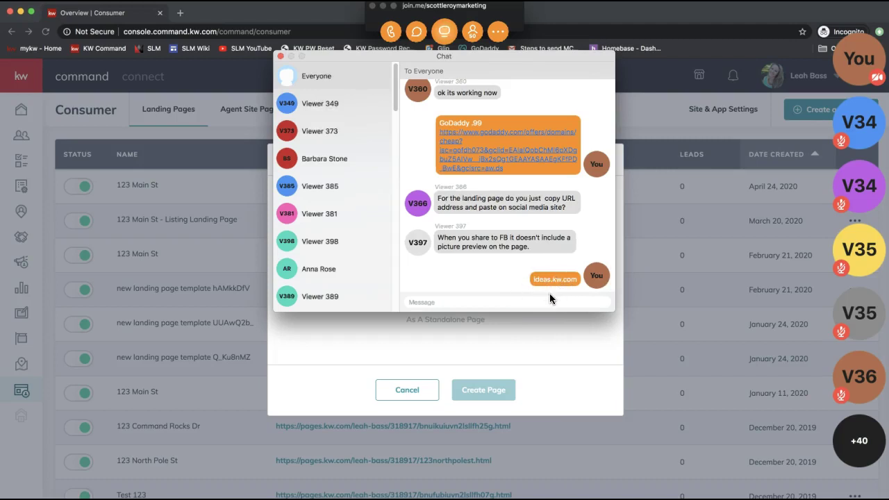
{"action": "left_click", "coordinate": [526, 302]}
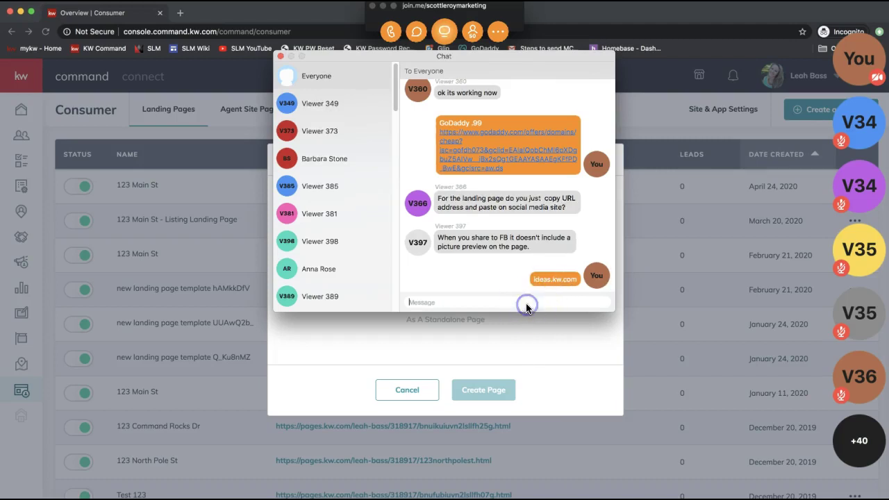
{"action": "left_click", "coordinate": [545, 300]}
{"action": "triple_click", "coordinate": [494, 234]}
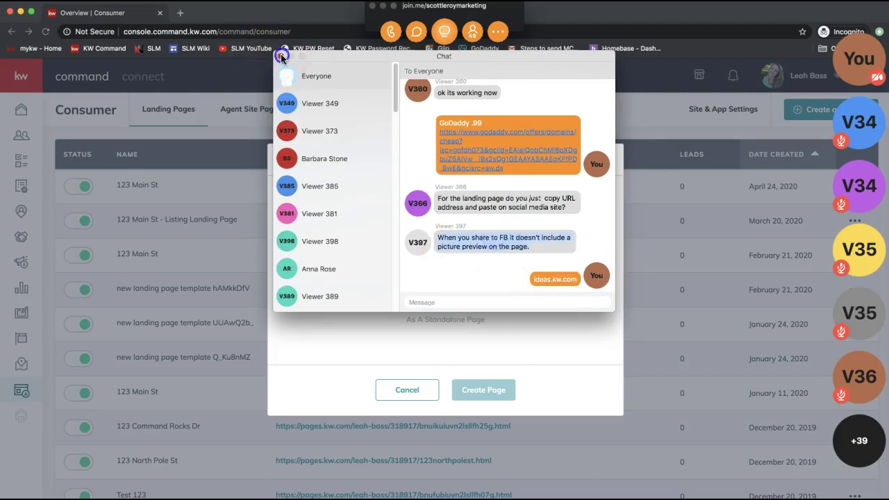
{"action": "left_click", "coordinate": [280, 55]}
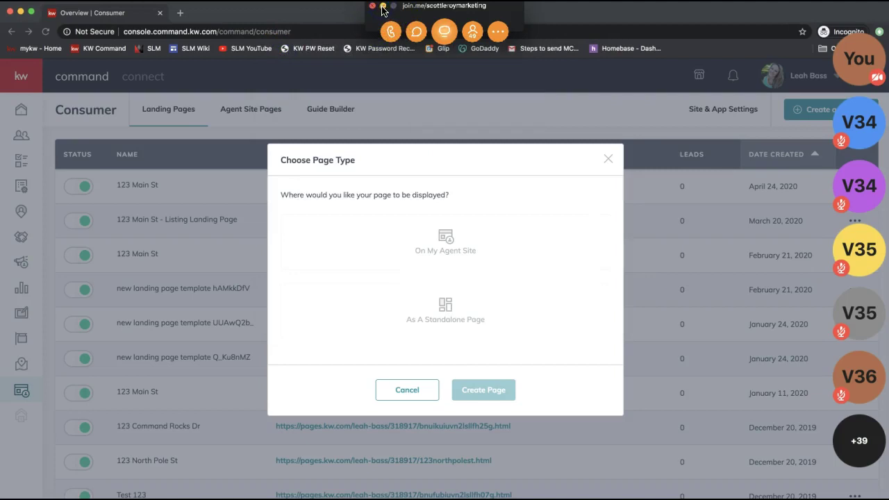
{"action": "left_click", "coordinate": [383, 6]}
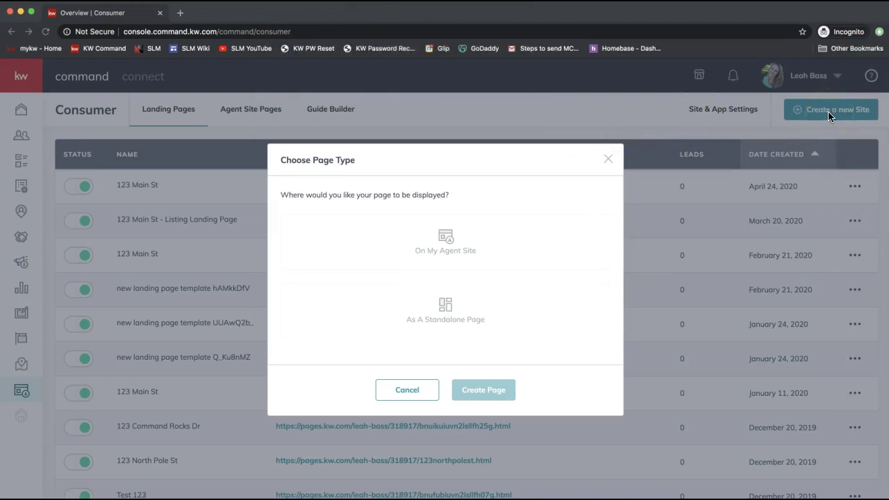
Create the new site as a standalone page and select its default title for renaming.
{"action": "left_click", "coordinate": [477, 322]}
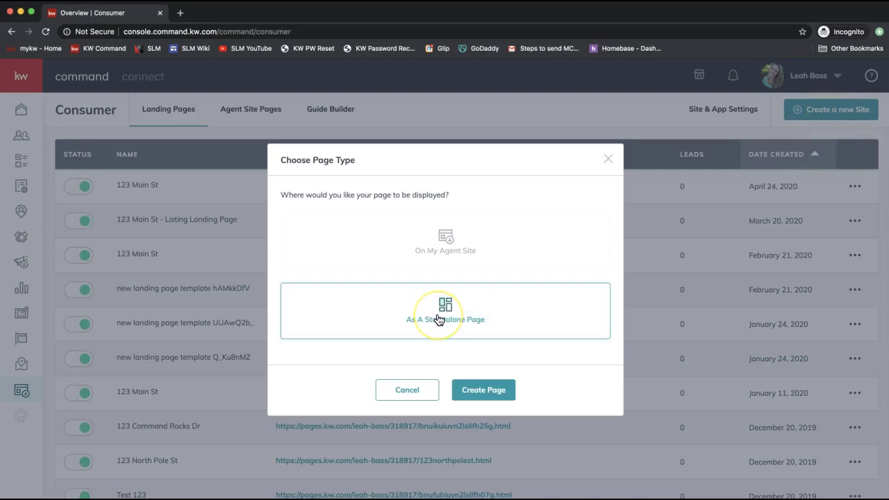
{"action": "left_click", "coordinate": [495, 401]}
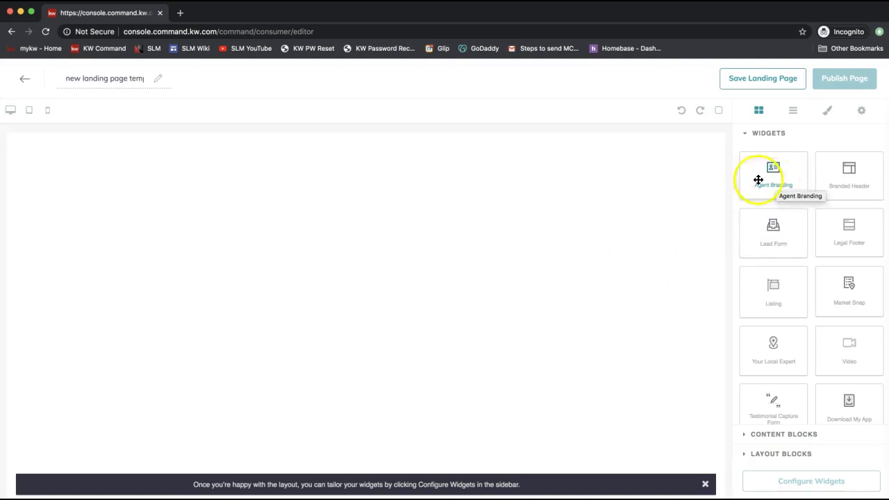
{"action": "left_click", "coordinate": [122, 78]}
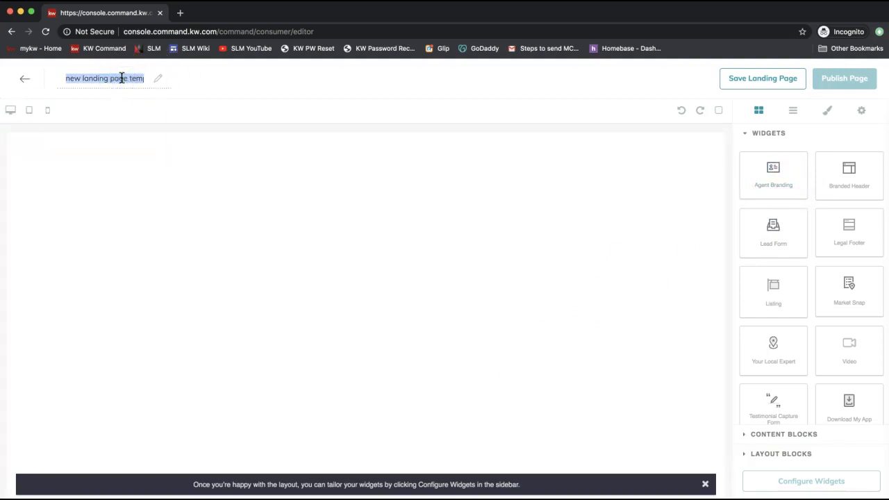
Title the landing page 'Mobile App Landing Page' using the suggested name.
{"action": "type", "text": "Mobil"}
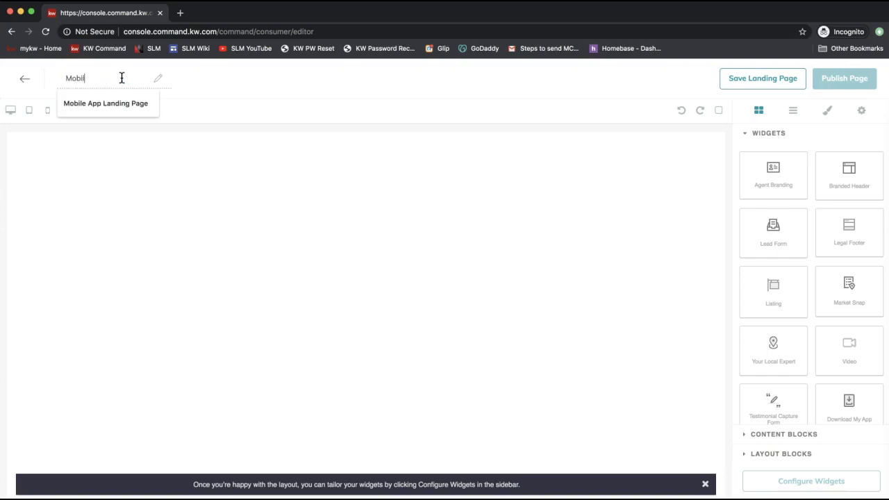
{"action": "type", "text": "e Ap"}
{"action": "key", "text": "Return"}
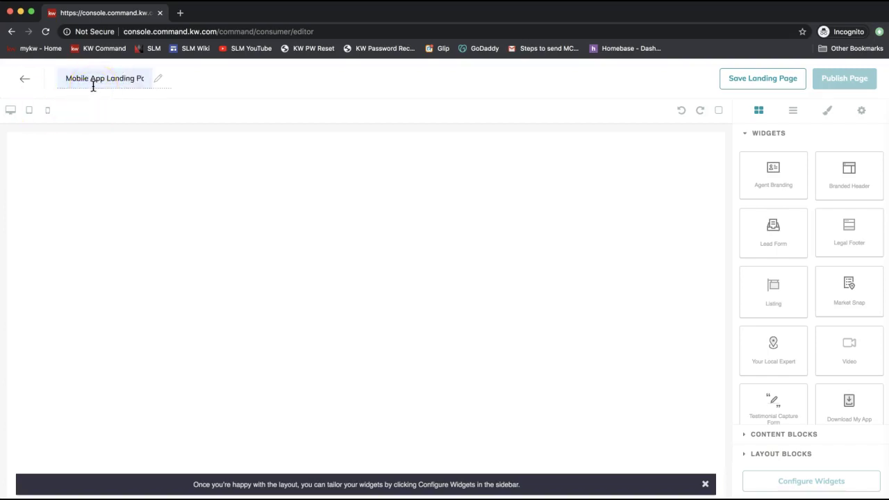
{"action": "left_click", "coordinate": [106, 79]}
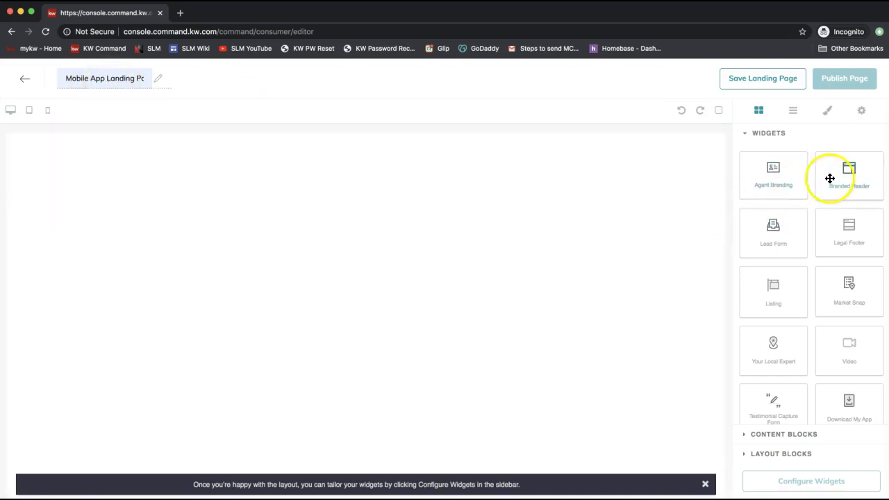
Add Branded Header, Download My App, Video and Lead Form widgets to the page.
{"action": "left_click_drag", "start_coordinate": [861, 183], "coordinate": [620, 190]}
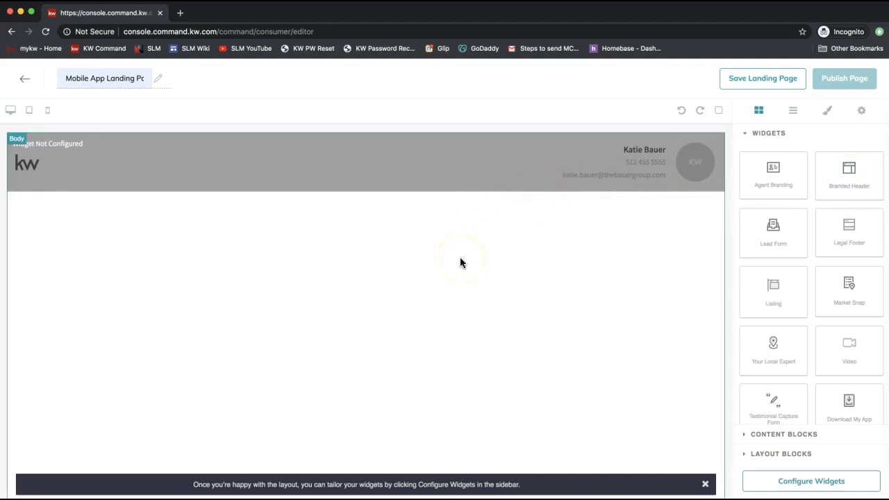
{"action": "scroll", "coordinate": [821, 360], "scroll_direction": "down", "scroll_amount": 1}
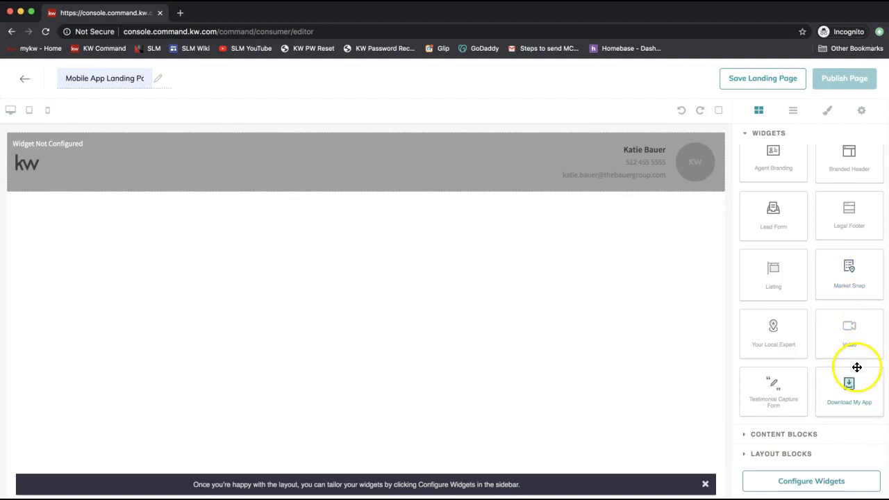
{"action": "left_click_drag", "start_coordinate": [858, 387], "coordinate": [624, 232]}
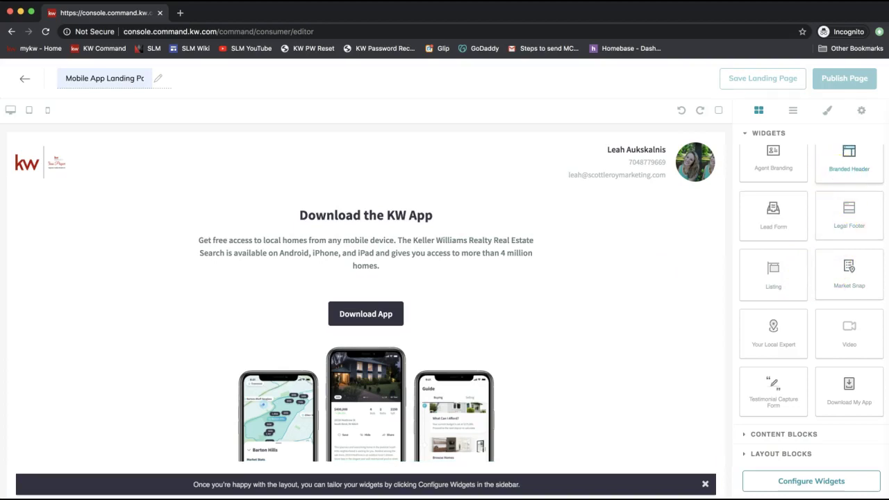
{"action": "left_click_drag", "start_coordinate": [841, 403], "coordinate": [567, 449]}
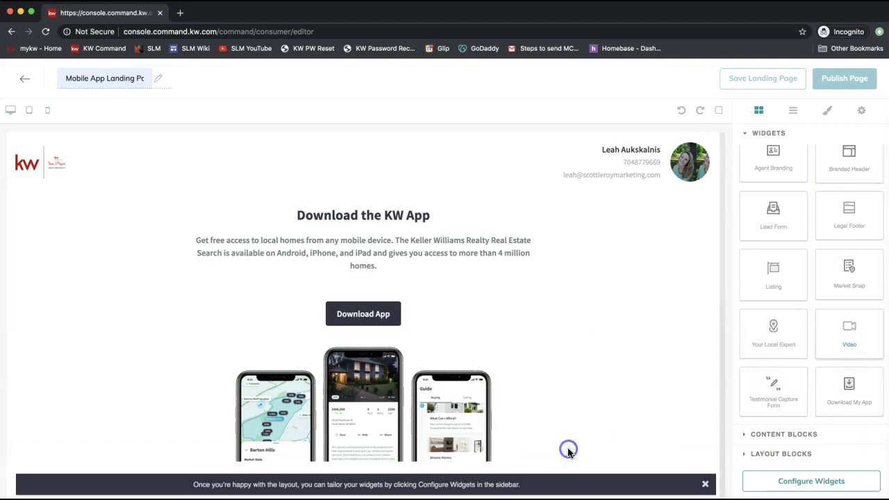
{"action": "scroll", "coordinate": [536, 289], "scroll_direction": "down", "scroll_amount": 3}
{"action": "left_click_drag", "start_coordinate": [839, 324], "coordinate": [849, 351]}
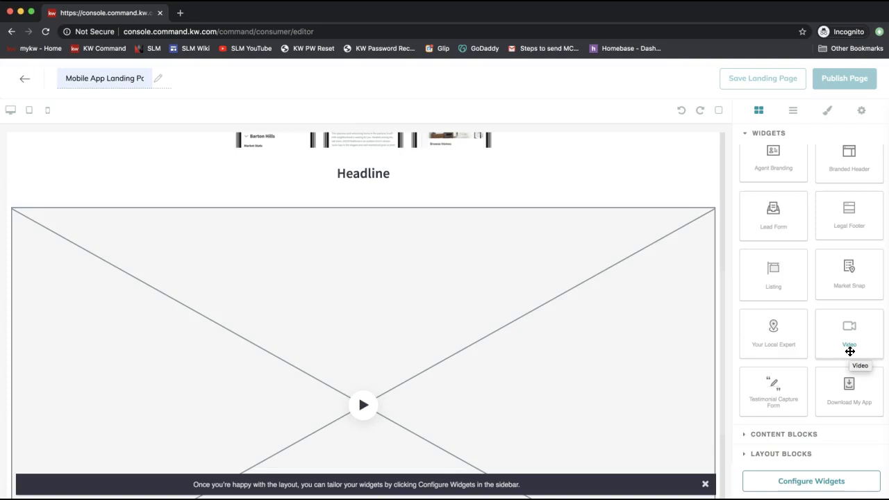
{"action": "left_click_drag", "start_coordinate": [865, 335], "coordinate": [866, 336]}
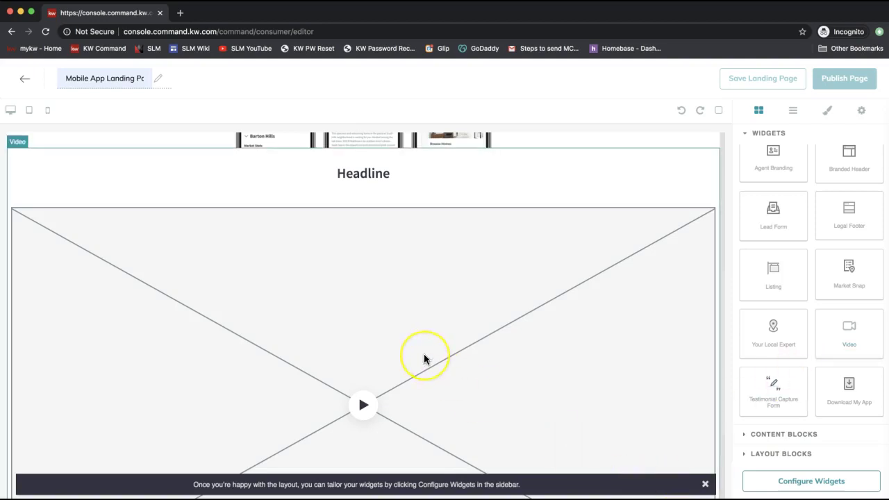
{"action": "scroll", "coordinate": [425, 359], "scroll_direction": "down", "scroll_amount": 2}
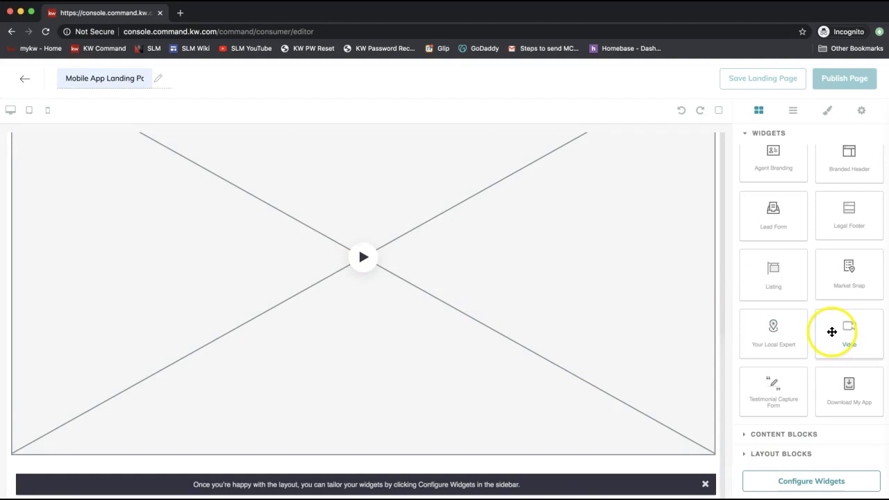
{"action": "left_click_drag", "start_coordinate": [782, 220], "coordinate": [545, 450]}
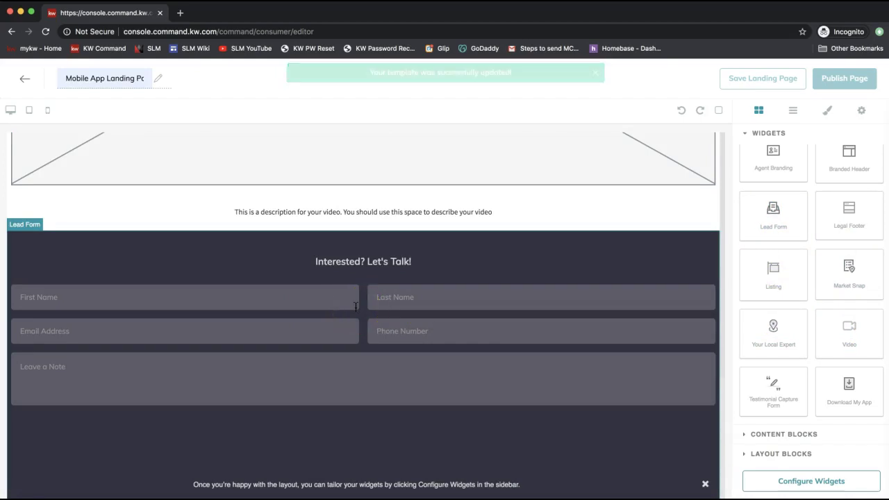
Select the Download My App section, try widget configuration, and reload the editor after the error.
{"action": "scroll", "coordinate": [356, 306], "scroll_direction": "up", "scroll_amount": 15}
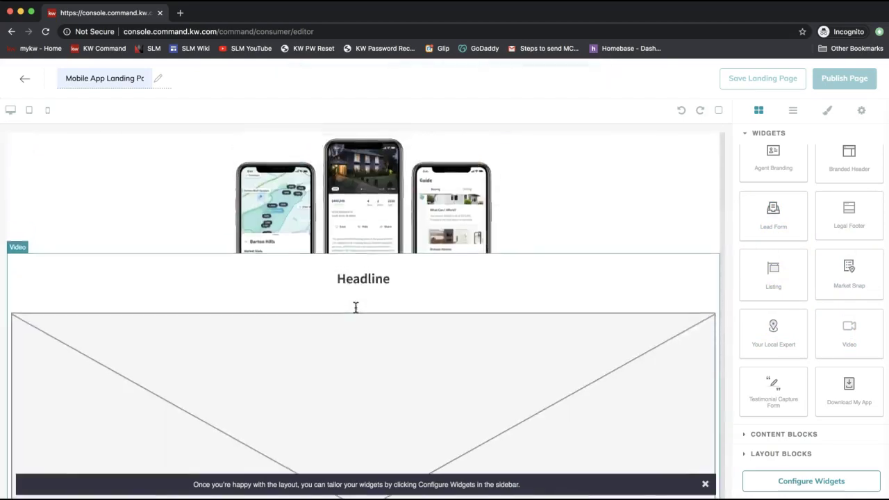
{"action": "left_click", "coordinate": [465, 100]}
{"action": "left_click", "coordinate": [522, 265]}
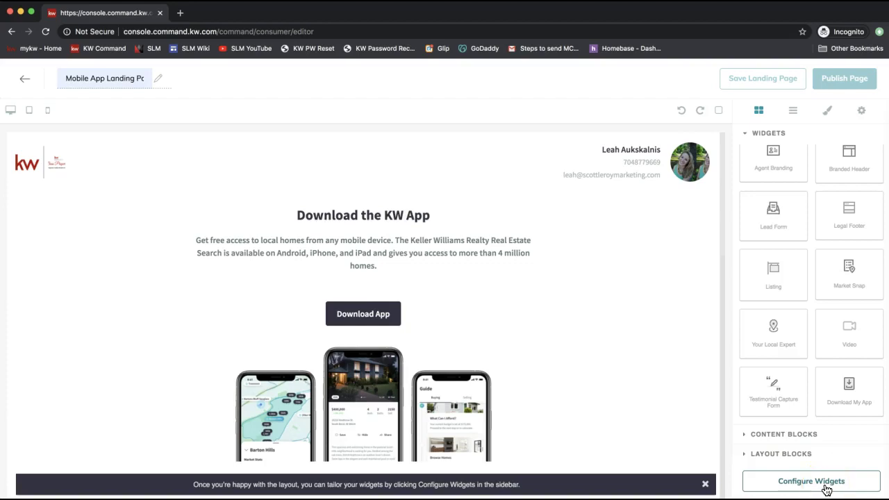
{"action": "left_click", "coordinate": [826, 490]}
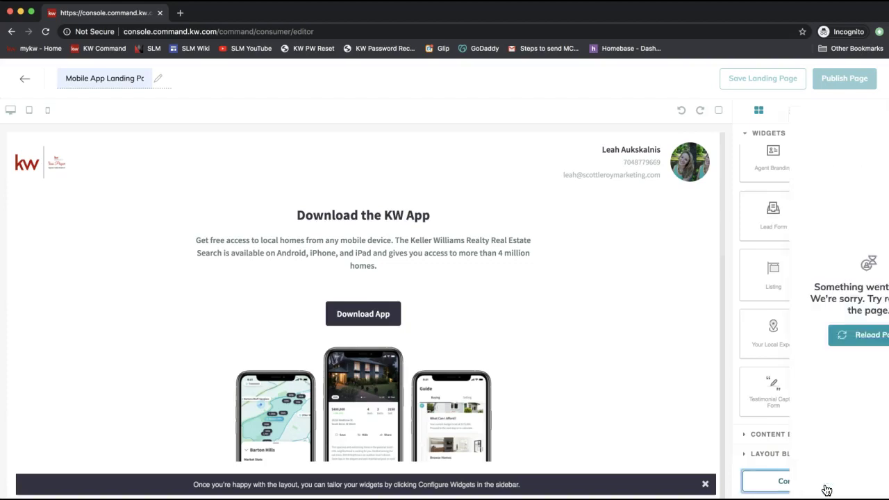
{"action": "left_click", "coordinate": [828, 416]}
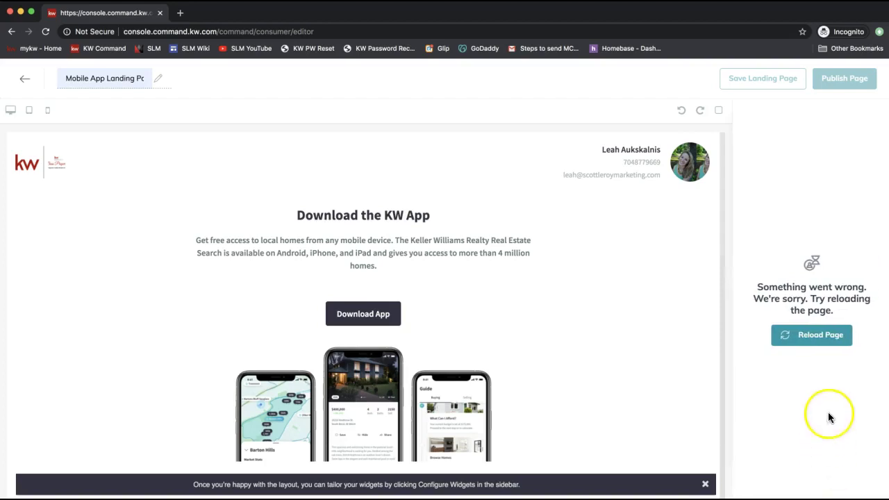
{"action": "left_click", "coordinate": [805, 335]}
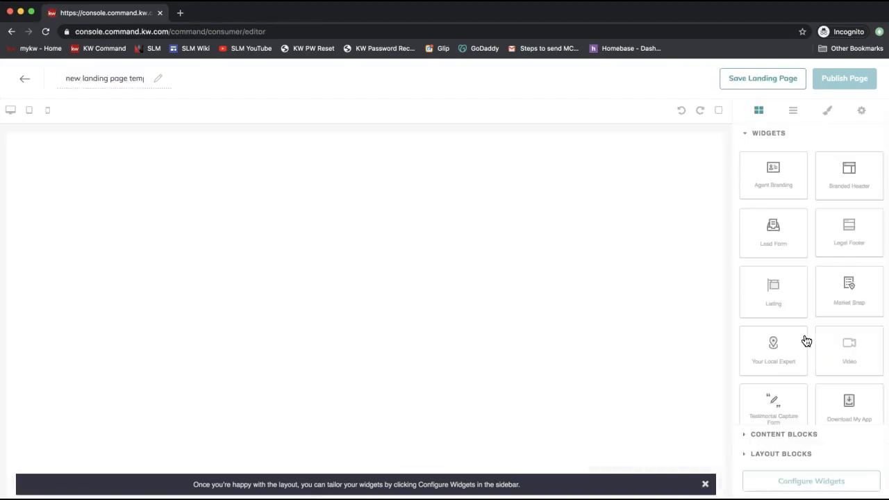
Re-add the branded header, Download My App and Lead Form sections, then open the configuration checklist.
{"action": "left_click_drag", "start_coordinate": [824, 198], "coordinate": [635, 198]}
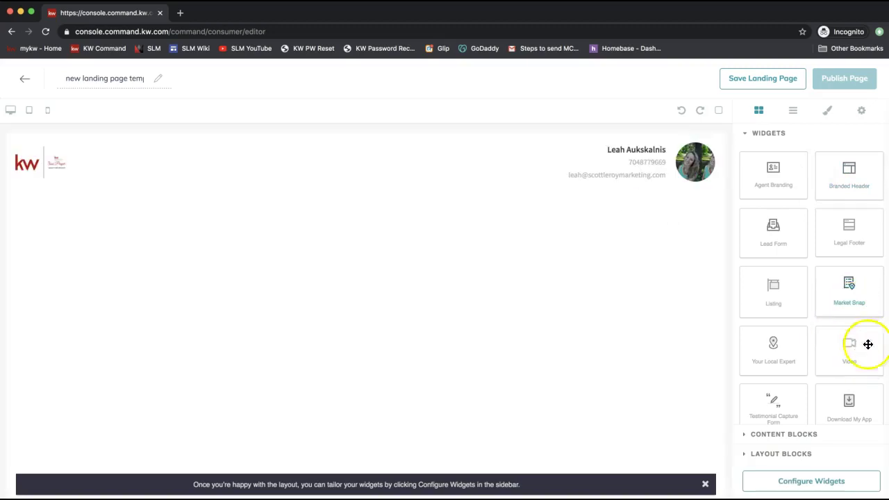
{"action": "left_click_drag", "start_coordinate": [863, 421], "coordinate": [595, 314]}
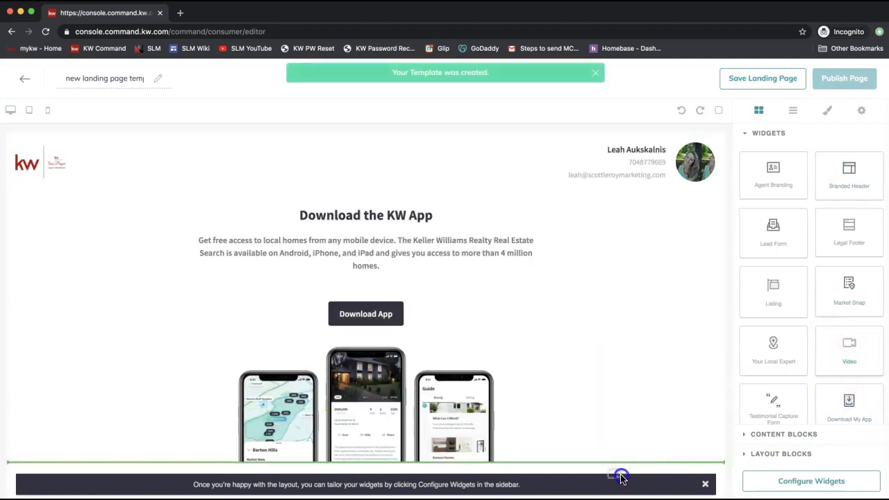
{"action": "scroll", "coordinate": [799, 354], "scroll_direction": "down", "scroll_amount": 1}
{"action": "scroll", "coordinate": [804, 327], "scroll_direction": "up", "scroll_amount": 1}
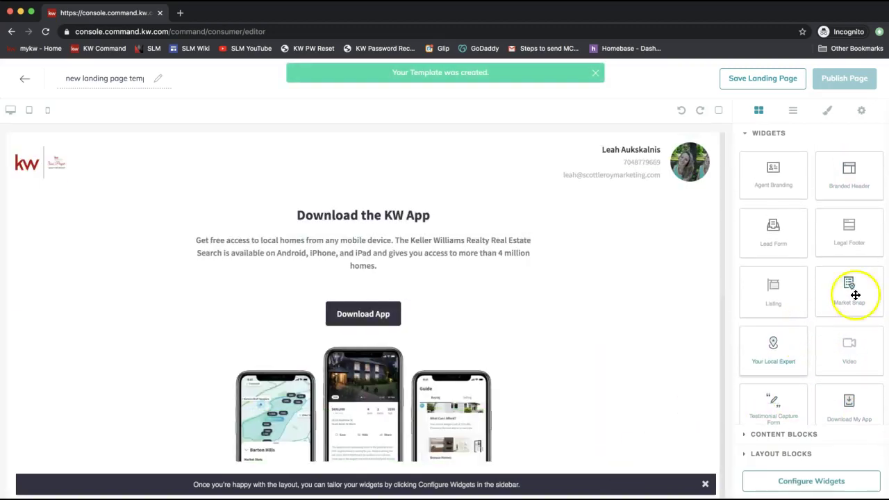
{"action": "left_click_drag", "start_coordinate": [781, 243], "coordinate": [631, 345]}
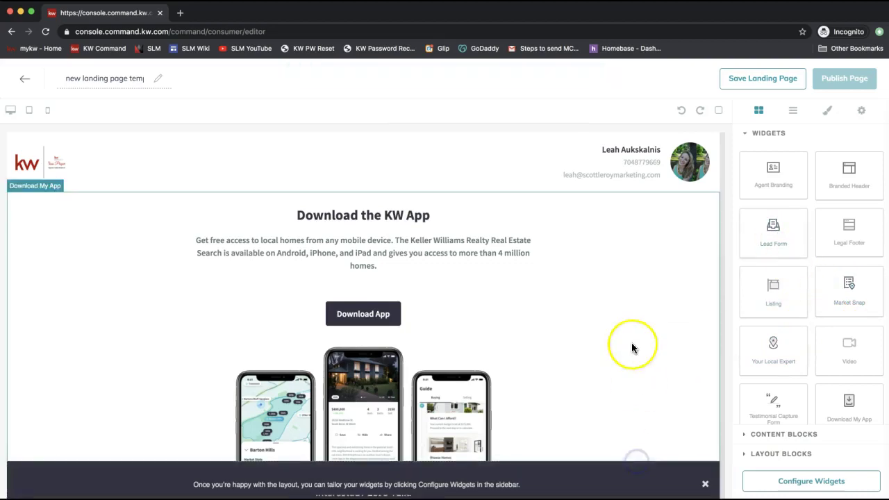
{"action": "left_click", "coordinate": [805, 477]}
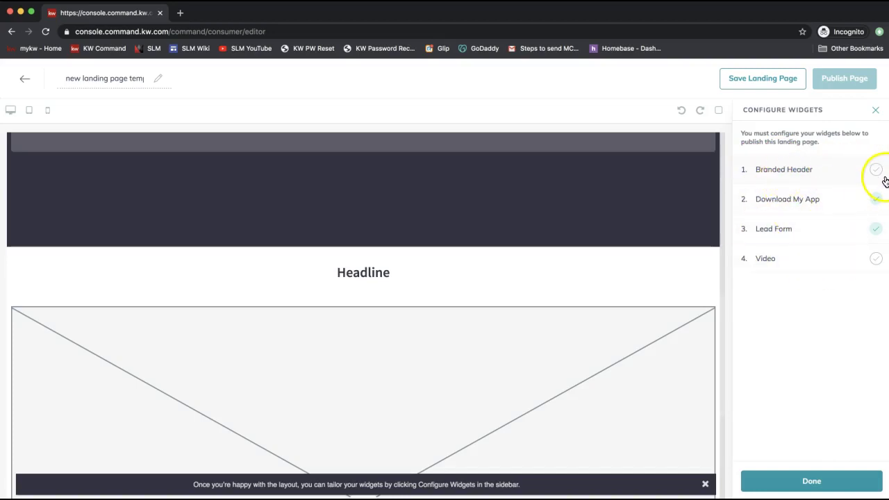
Set the Branded Header text to 'Browse From Your Couch!' and apply it.
{"action": "left_click", "coordinate": [800, 173]}
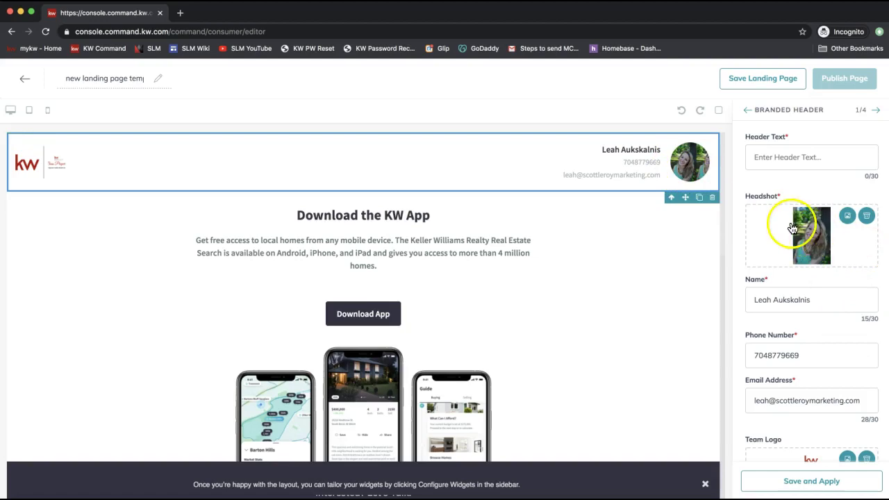
{"action": "left_click", "coordinate": [784, 156]}
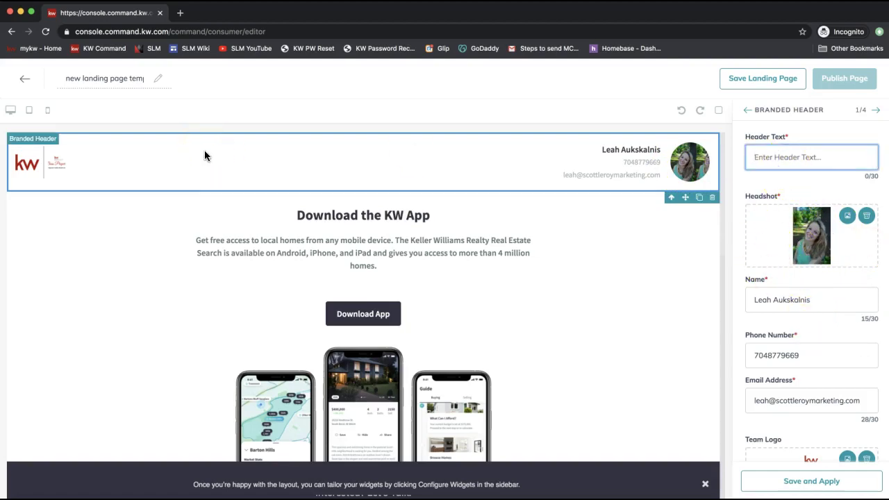
{"action": "type", "text": "Browse From Your Couch!"}
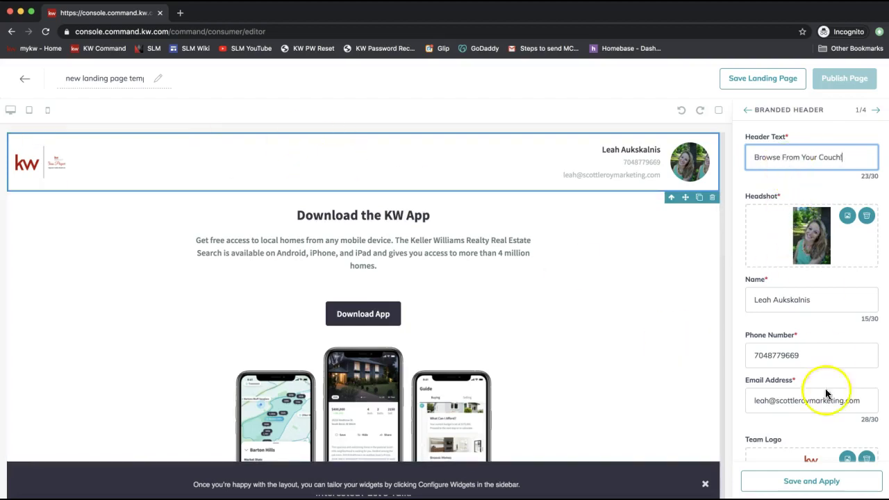
{"action": "left_click", "coordinate": [811, 483]}
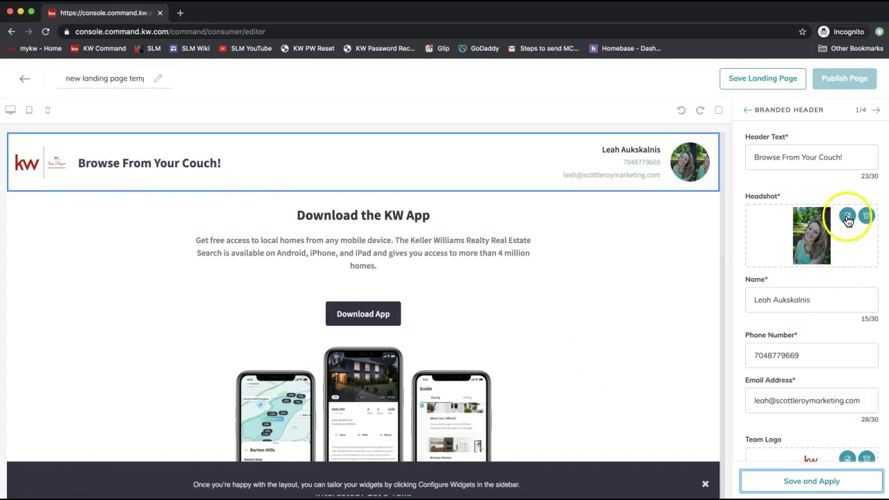
Replace the header headshot with the updated photo, save, and advance to Download My App.
{"action": "left_click", "coordinate": [847, 216]}
{"action": "double_click", "coordinate": [316, 108]}
{"action": "left_click", "coordinate": [799, 479]}
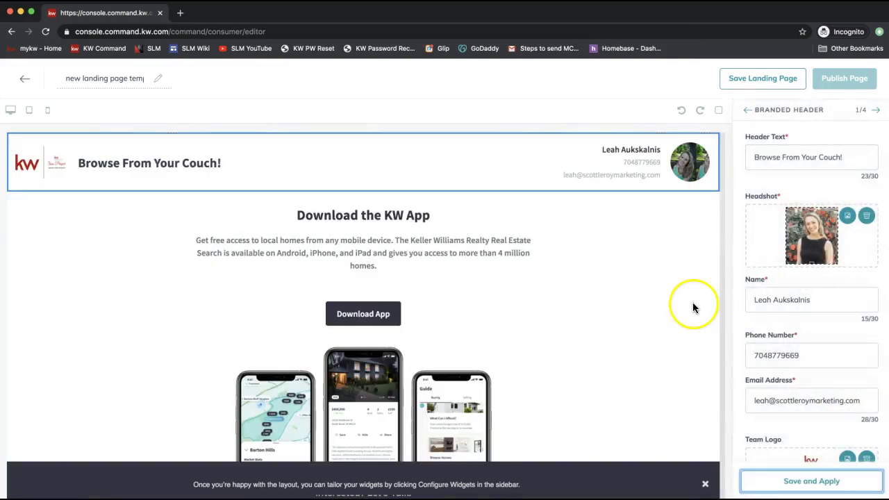
{"action": "left_click", "coordinate": [791, 476]}
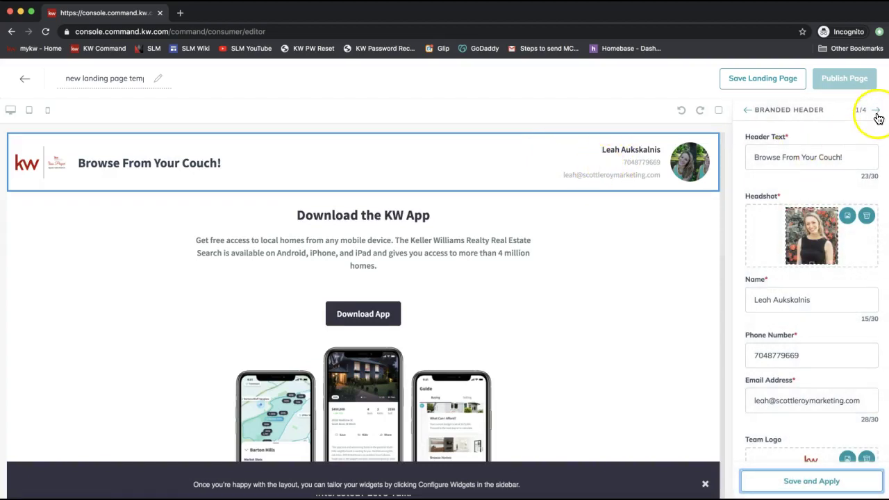
{"action": "left_click", "coordinate": [877, 113]}
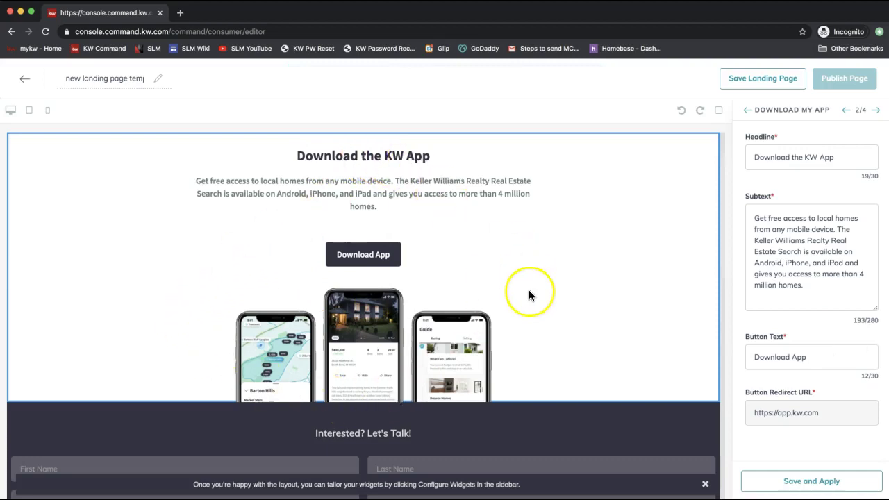
Review the Download My App redirect link, subtext and headline unchanged, then advance to Lead Form.
{"action": "left_click_drag", "start_coordinate": [841, 414], "coordinate": [699, 417]}
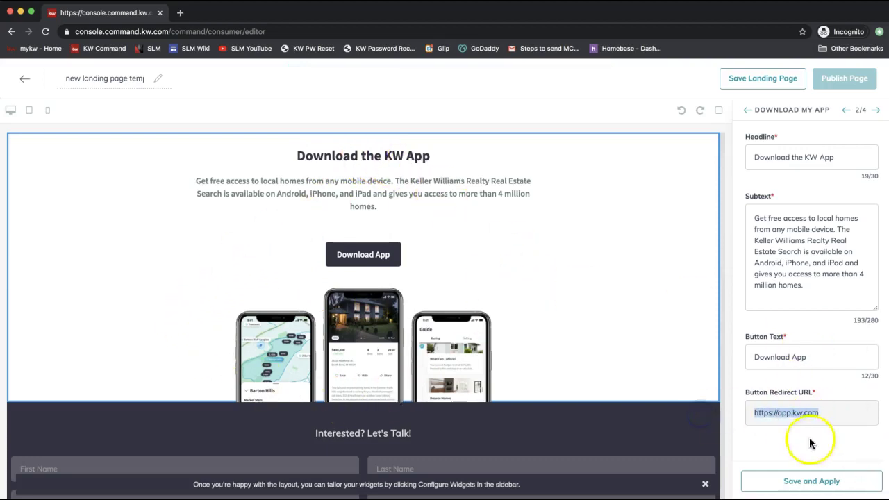
{"action": "left_click", "coordinate": [790, 409]}
{"action": "left_click", "coordinate": [778, 257]}
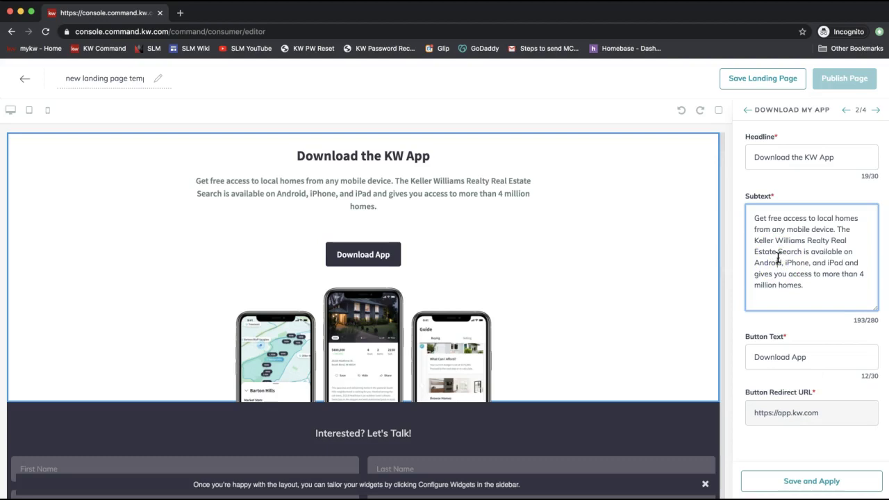
{"action": "left_click", "coordinate": [802, 154]}
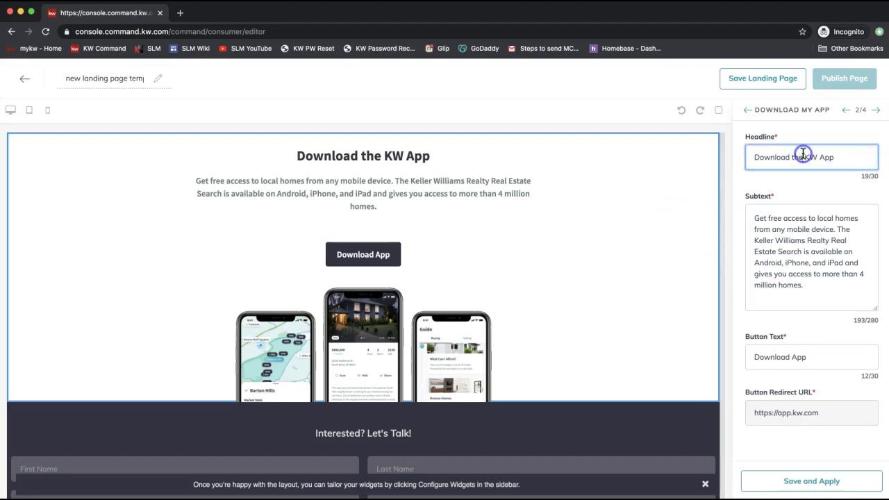
{"action": "left_click", "coordinate": [876, 111]}
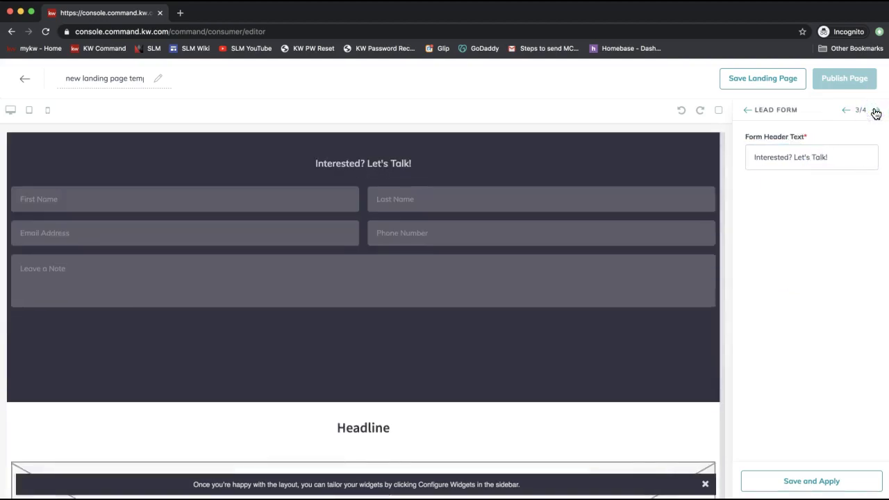
Change the lead form header to 'Find a Home You Like? Let Us Know', apply, and advance to Video.
{"action": "triple_click", "coordinate": [782, 157]}
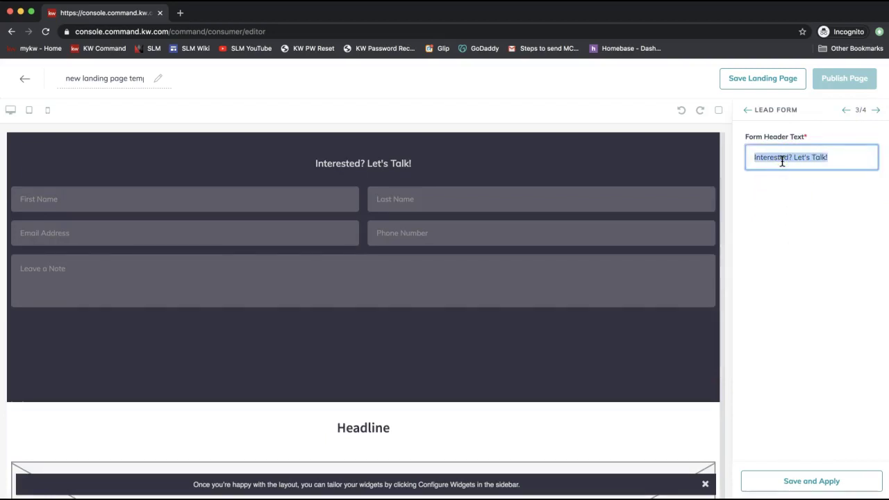
{"action": "type", "text": "Find"}
{"action": "type", "text": "a Home You Like? Let Us Know!"}
{"action": "left_click", "coordinate": [823, 217]}
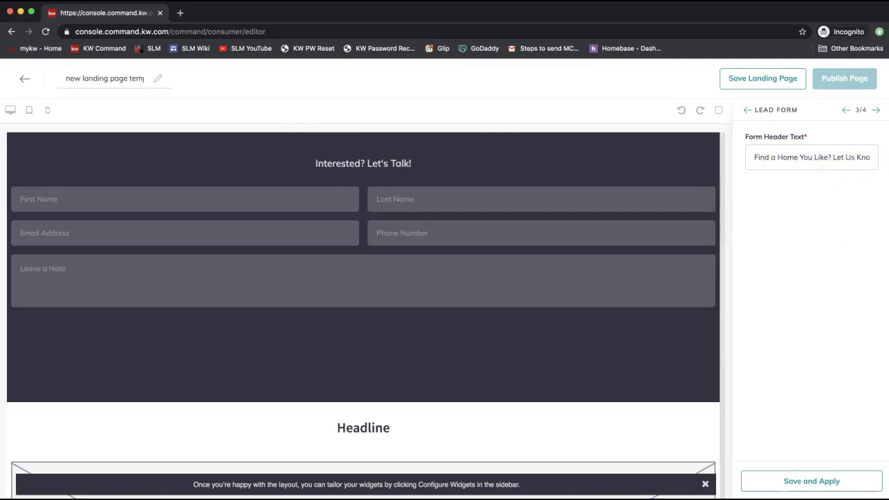
{"action": "left_click", "coordinate": [802, 490]}
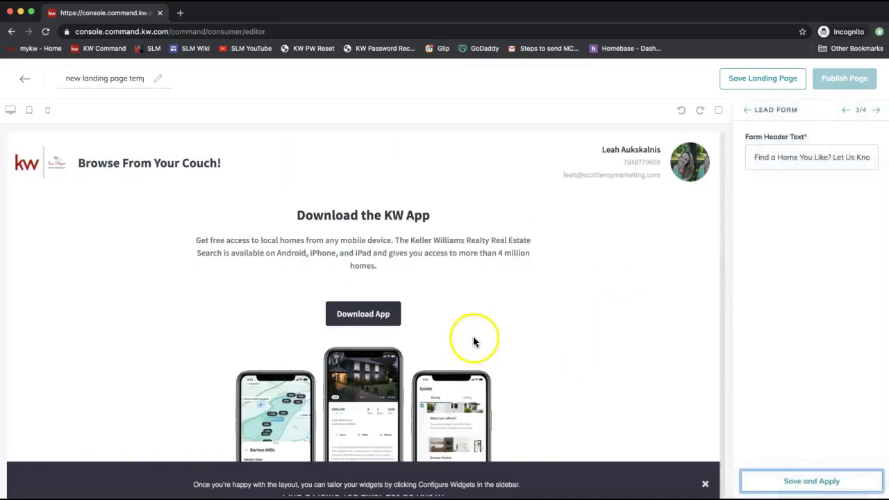
{"action": "scroll", "coordinate": [473, 338], "scroll_direction": "down", "scroll_amount": 5}
{"action": "scroll", "coordinate": [389, 260], "scroll_direction": "down", "scroll_amount": 1}
{"action": "scroll", "coordinate": [388, 260], "scroll_direction": "down", "scroll_amount": 4}
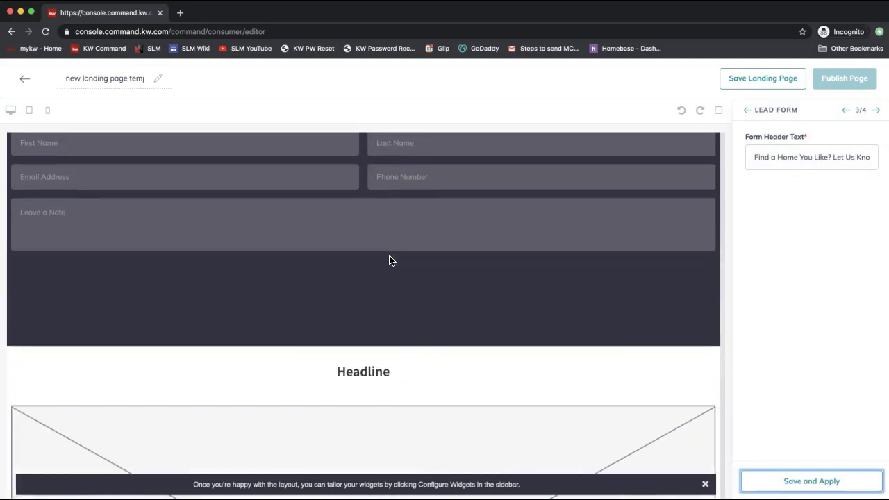
{"action": "scroll", "coordinate": [389, 260], "scroll_direction": "down", "scroll_amount": 3}
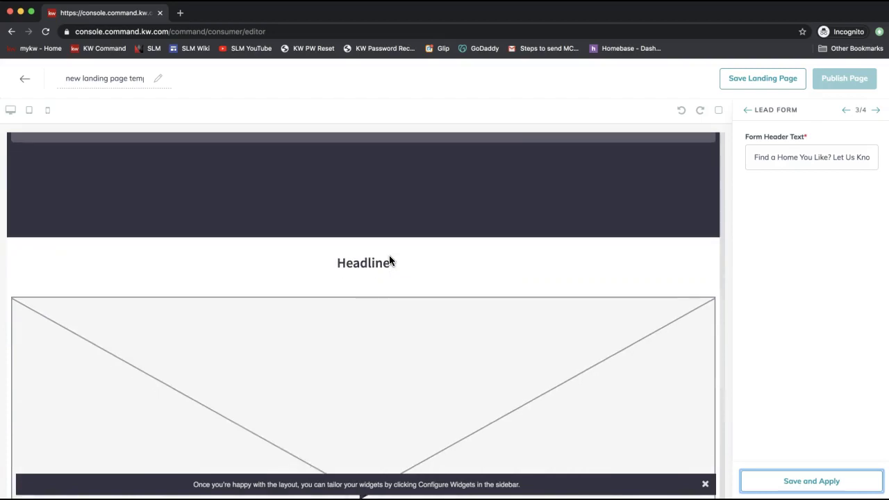
{"action": "scroll", "coordinate": [388, 260], "scroll_direction": "down", "scroll_amount": 3}
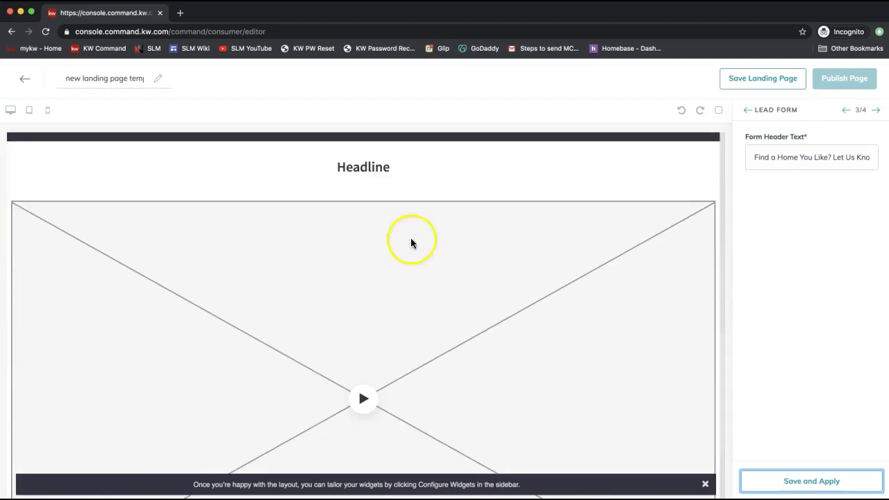
{"action": "left_click", "coordinate": [811, 159]}
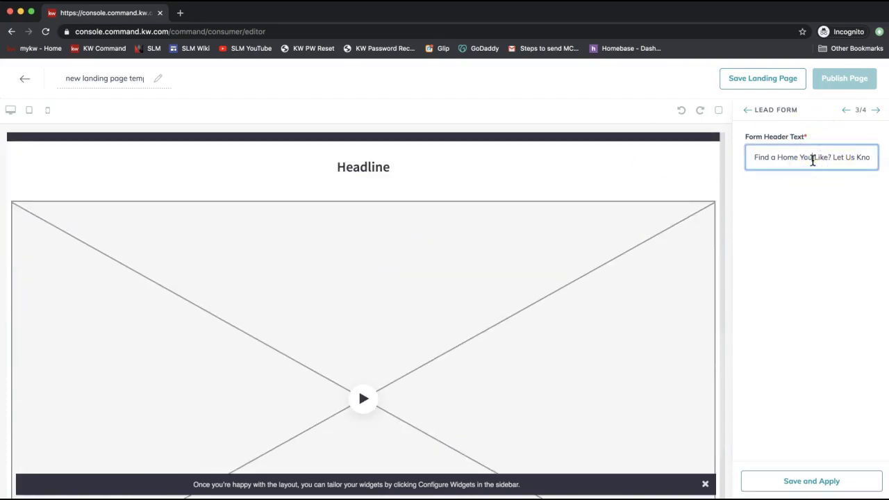
{"action": "left_click", "coordinate": [875, 110]}
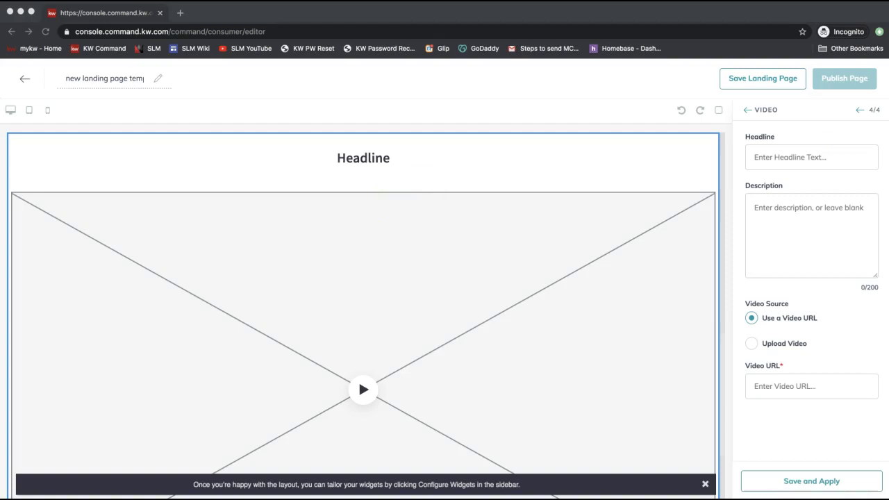
Load YouTube in a new browser tab.
{"action": "left_click", "coordinate": [180, 14]}
{"action": "type", "text": "you"}
{"action": "key", "text": "Return"}
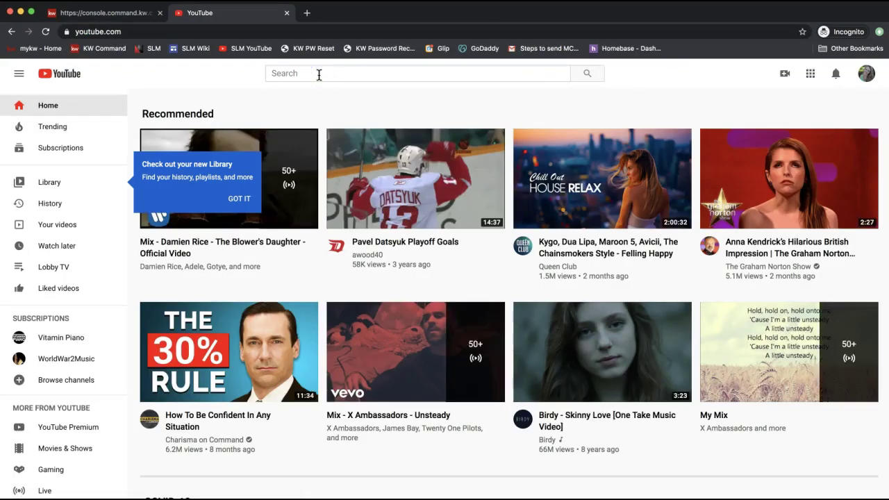
Search YouTube for 'keller williams mobile app'.
{"action": "left_click", "coordinate": [319, 74]}
{"action": "type", "text": "keller williams mobile app"}
{"action": "key", "text": "Return"}
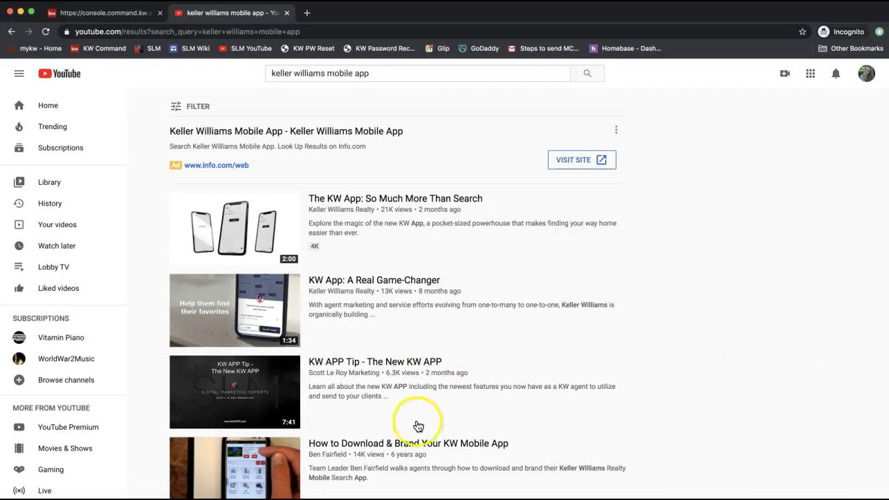
{"action": "scroll", "coordinate": [853, 267], "scroll_direction": "down", "scroll_amount": 1}
{"action": "scroll", "coordinate": [852, 267], "scroll_direction": "up", "scroll_amount": 1}
{"action": "mouse_move", "coordinate": [341, 206]}
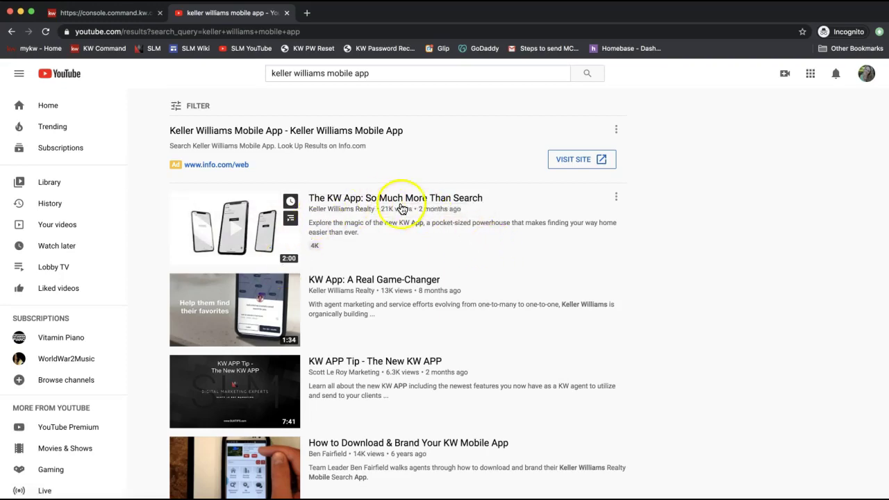
Open and pause 'The KW App: So Much More Than Search', then copy its youtu.be/nU9k3m4avGU share link.
{"action": "left_click", "coordinate": [380, 201]}
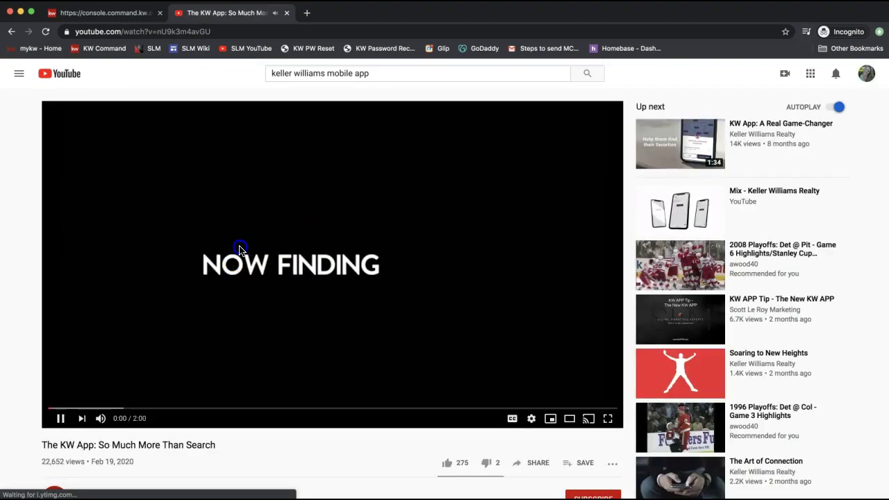
{"action": "left_click", "coordinate": [297, 340]}
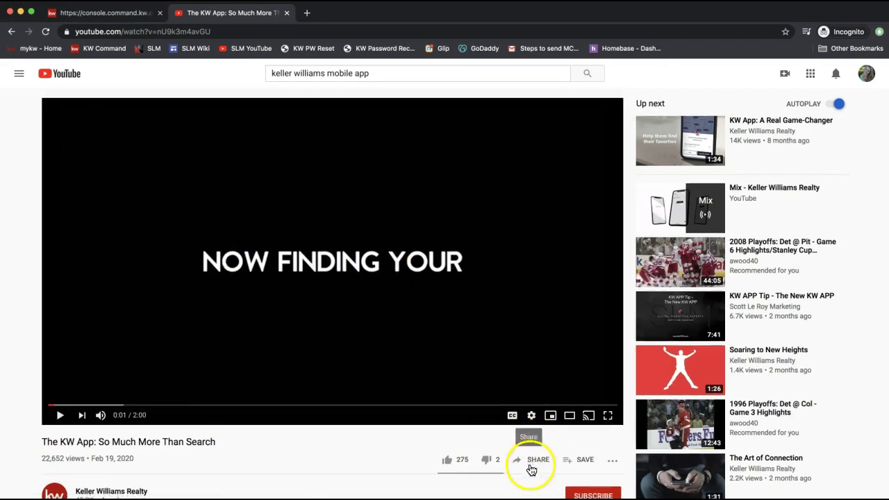
{"action": "scroll", "coordinate": [532, 468], "scroll_direction": "down", "scroll_amount": 1}
{"action": "left_click", "coordinate": [538, 434]}
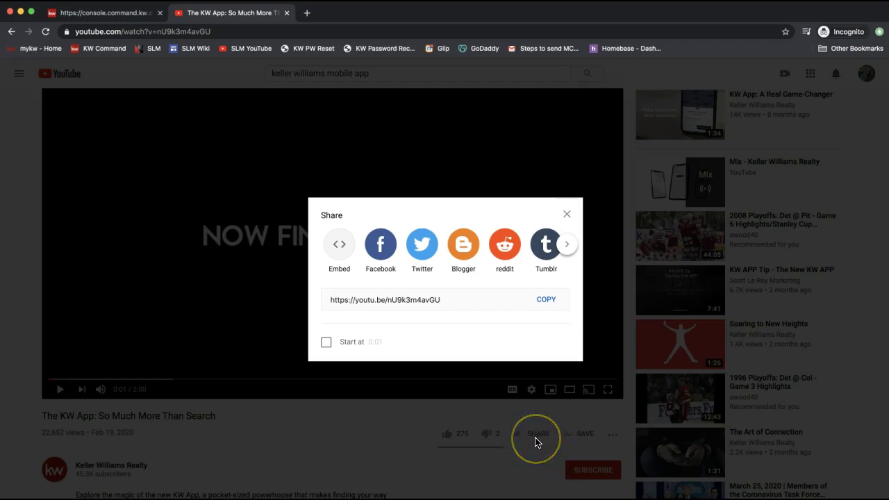
{"action": "left_click", "coordinate": [548, 304]}
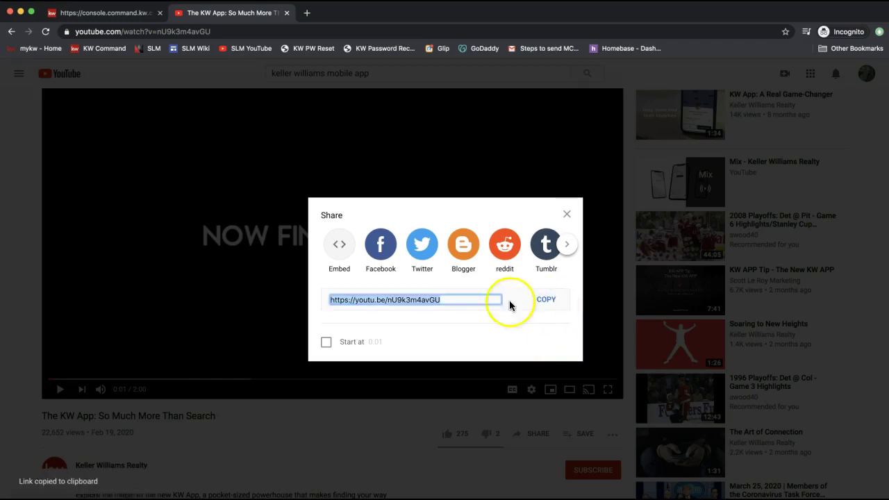
{"action": "left_click", "coordinate": [80, 59]}
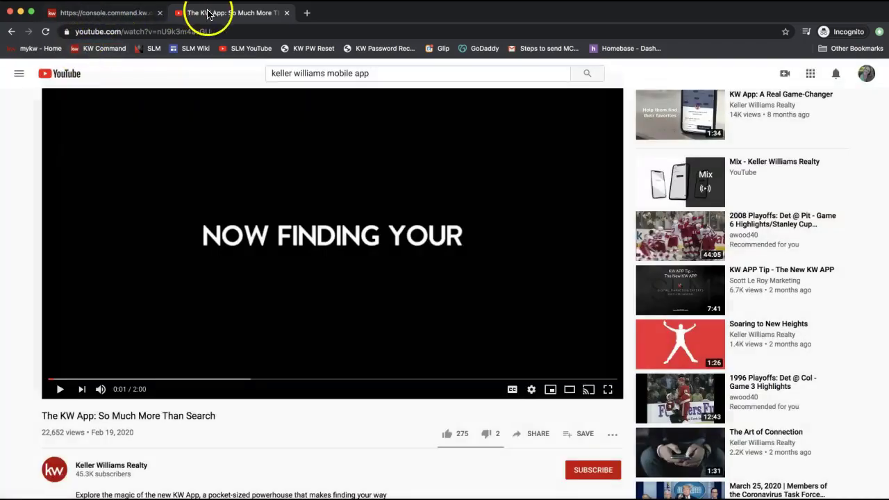
Paste youtu.be/nU9k3m4avGU into the Video widget's URL field and save and apply it.
{"action": "left_click", "coordinate": [98, 17]}
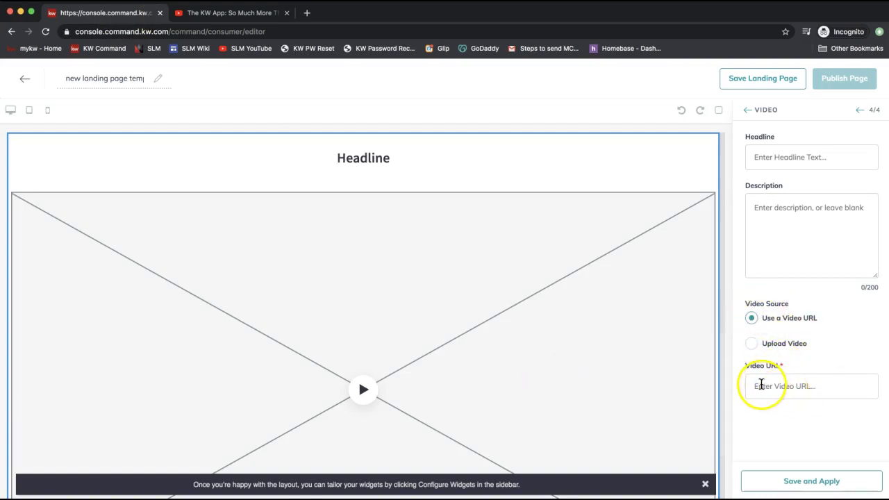
{"action": "left_click", "coordinate": [760, 384]}
{"action": "right_click", "coordinate": [761, 386]}
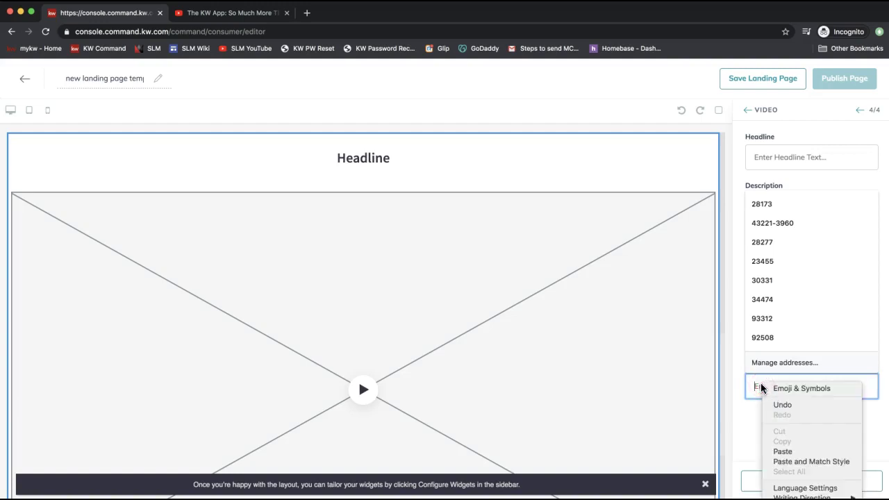
{"action": "left_click", "coordinate": [785, 451]}
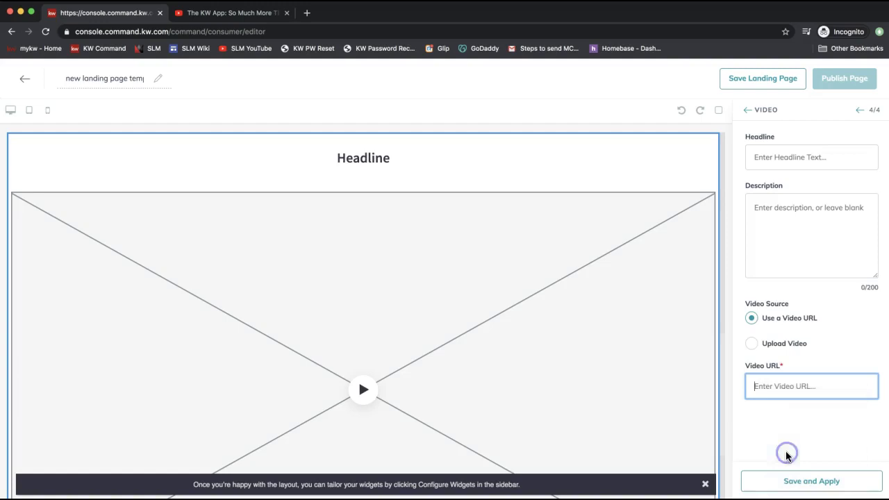
{"action": "left_click", "coordinate": [779, 434]}
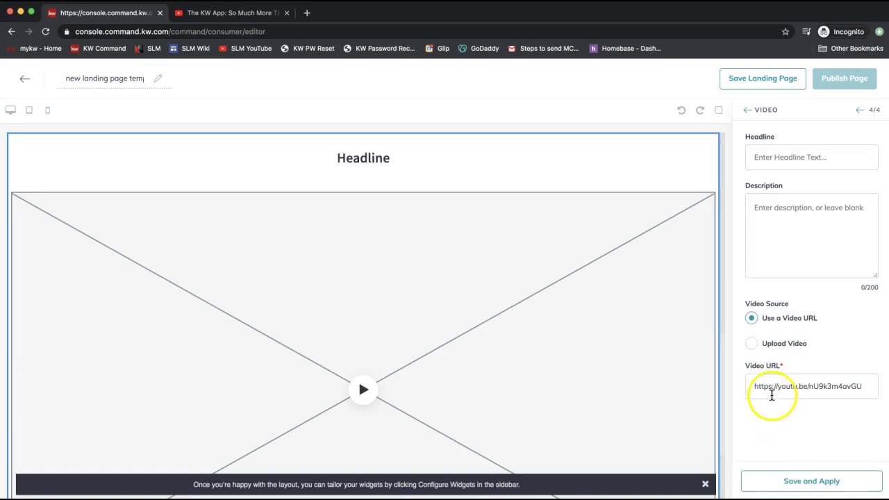
{"action": "left_click", "coordinate": [791, 486]}
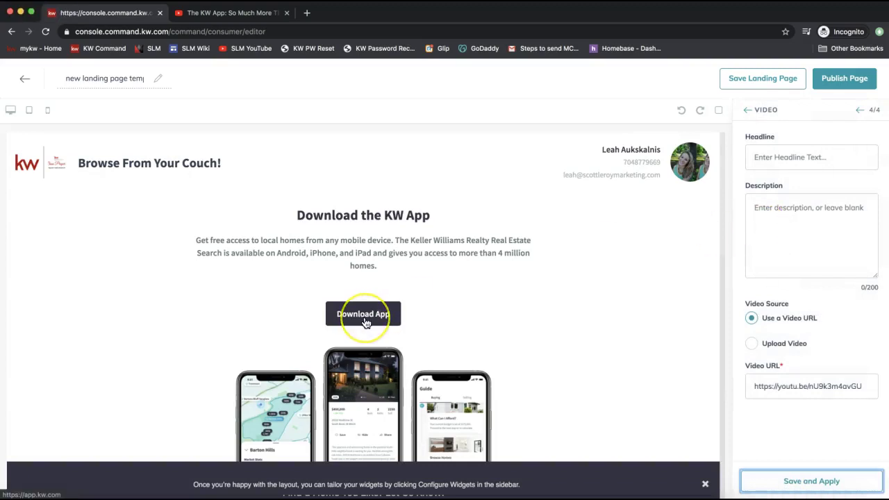
Publish the page and confirm, so 'new landing page template HnMedxxT' heads the list.
{"action": "scroll", "coordinate": [366, 323], "scroll_direction": "down", "scroll_amount": 10}
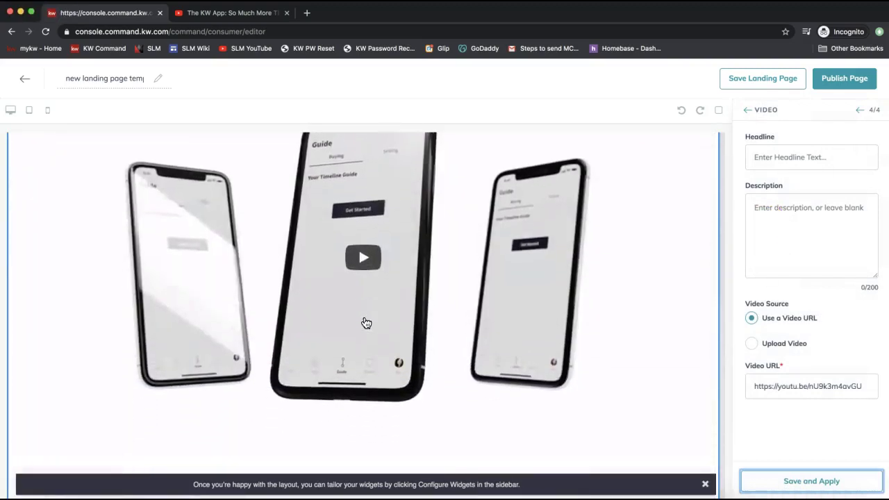
{"action": "left_click", "coordinate": [854, 79]}
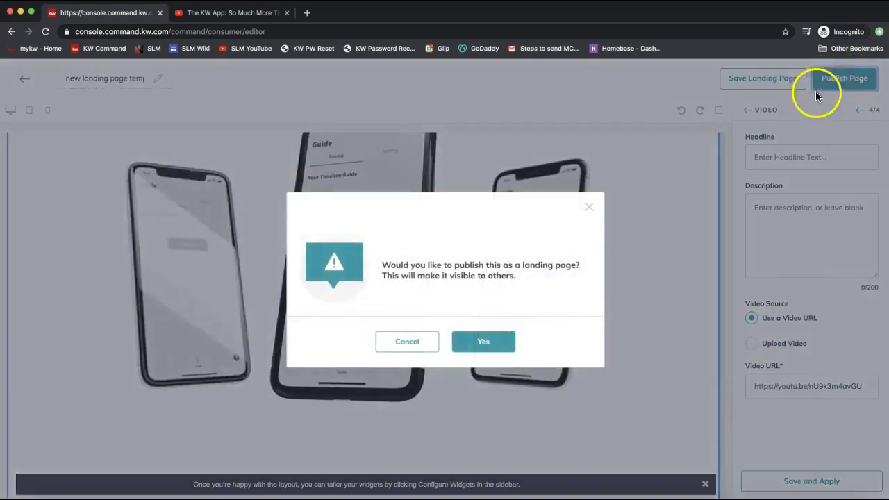
{"action": "left_click", "coordinate": [473, 345]}
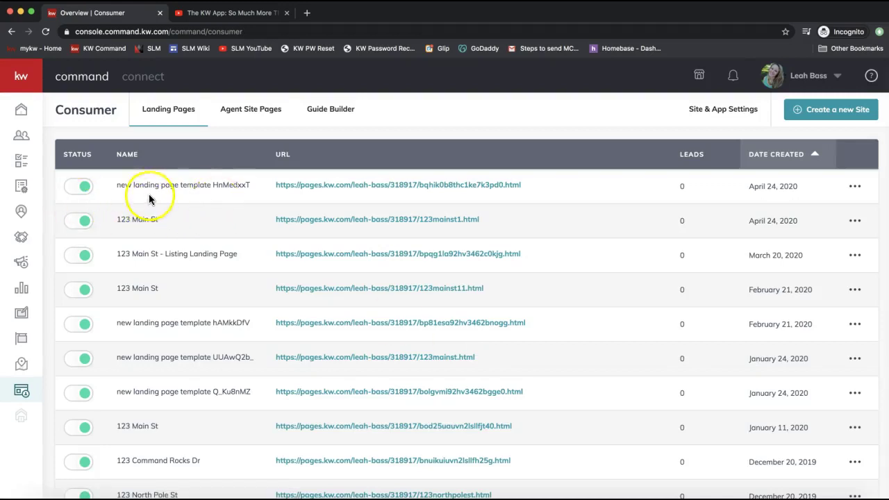
Scroll through the live page's app section, lead form and video, then close it and open Listings.
{"action": "left_click", "coordinate": [333, 185]}
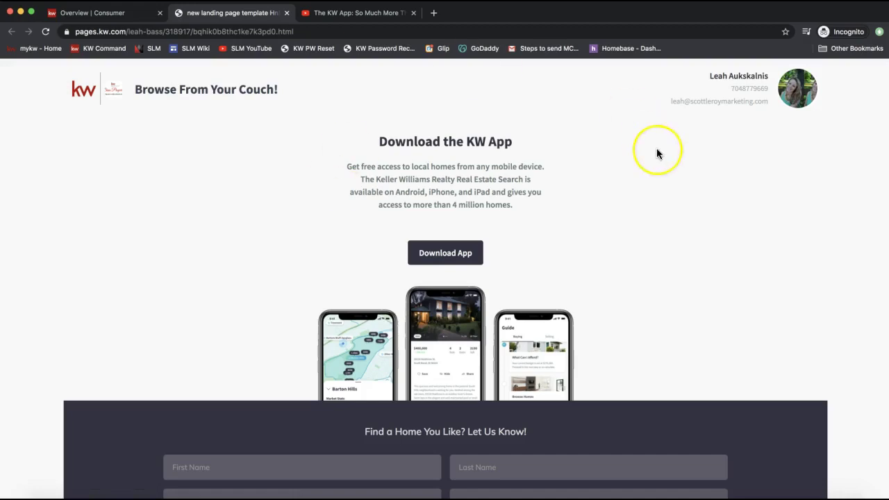
{"action": "scroll", "coordinate": [656, 148], "scroll_direction": "down", "scroll_amount": 6}
{"action": "scroll", "coordinate": [656, 148], "scroll_direction": "down", "scroll_amount": 3}
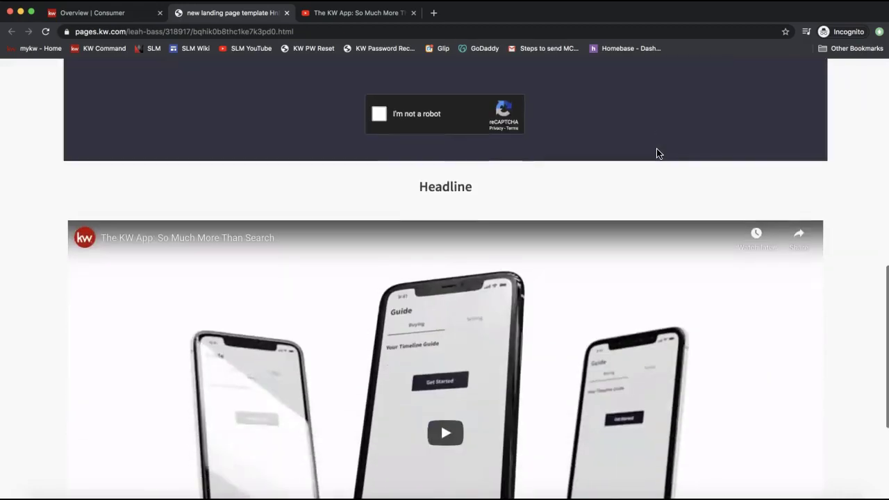
{"action": "scroll", "coordinate": [656, 148], "scroll_direction": "down", "scroll_amount": 3}
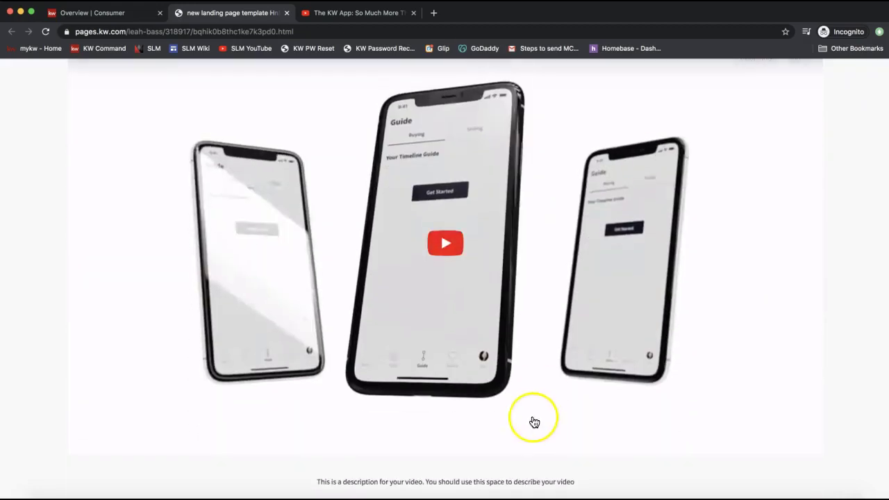
{"action": "scroll", "coordinate": [532, 357], "scroll_direction": "up", "scroll_amount": 6}
{"action": "scroll", "coordinate": [533, 359], "scroll_direction": "up", "scroll_amount": 3}
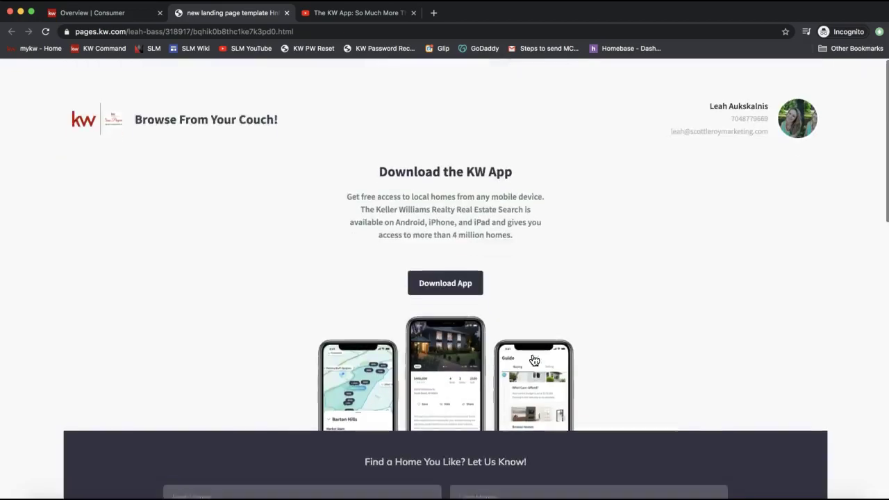
{"action": "left_click", "coordinate": [286, 14]}
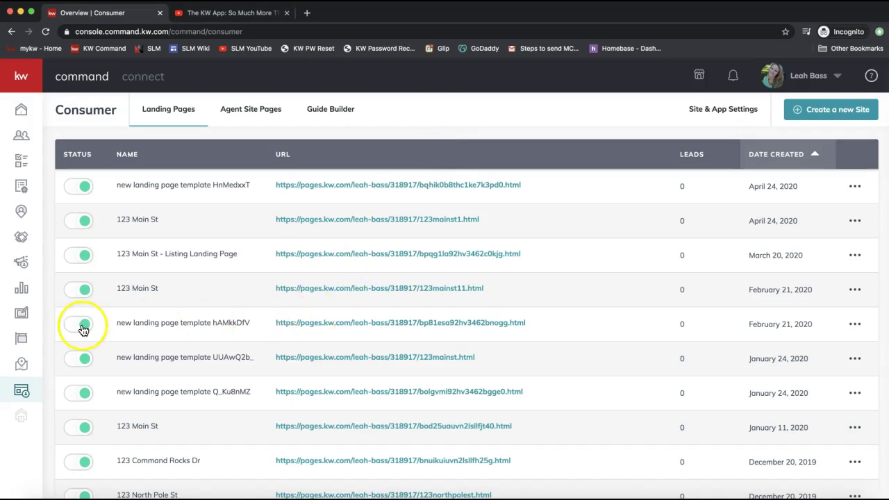
{"action": "left_click", "coordinate": [23, 340]}
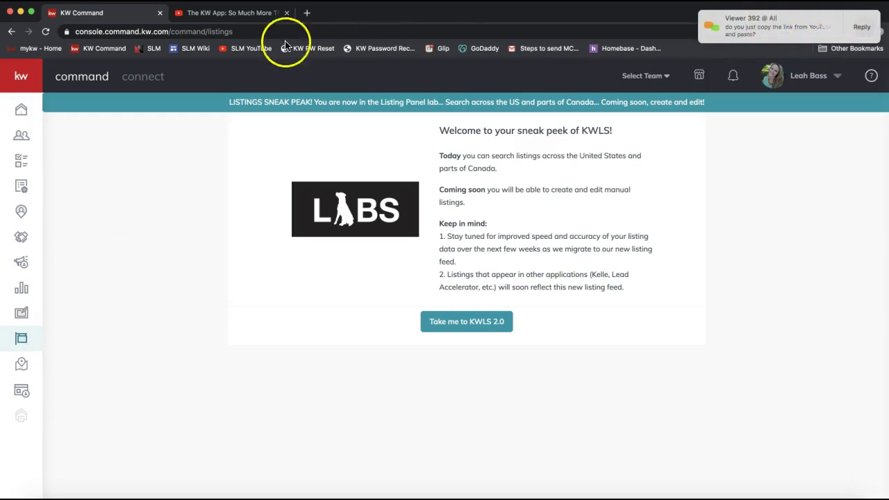
Return to the KW App video, select its web address, and open and close its share panel twice.
{"action": "left_click", "coordinate": [243, 14]}
{"action": "left_click", "coordinate": [153, 31]}
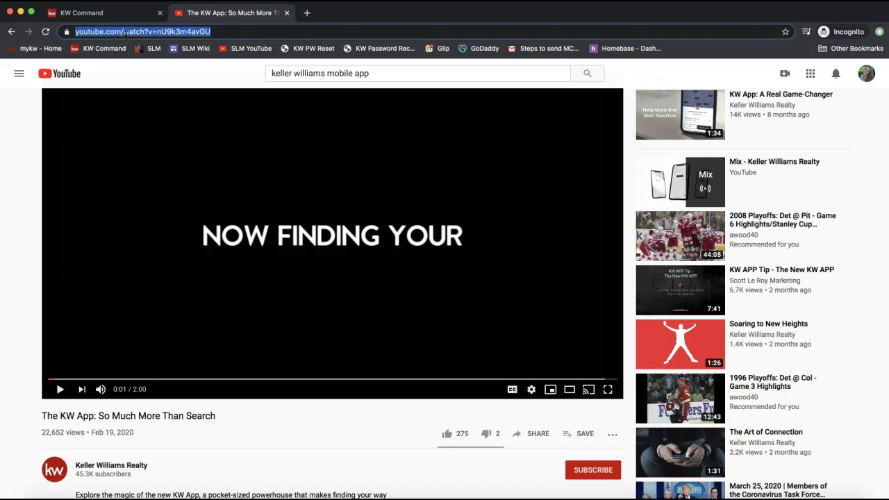
{"action": "left_click", "coordinate": [528, 437]}
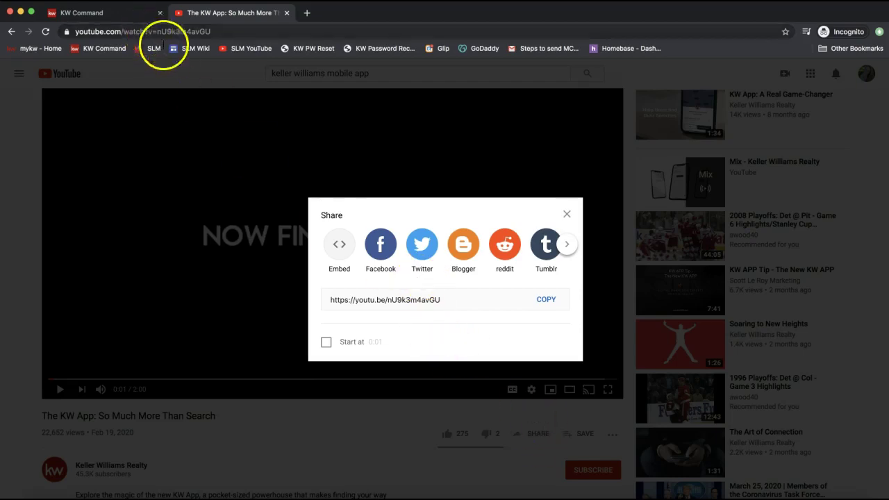
{"action": "left_click", "coordinate": [566, 213]}
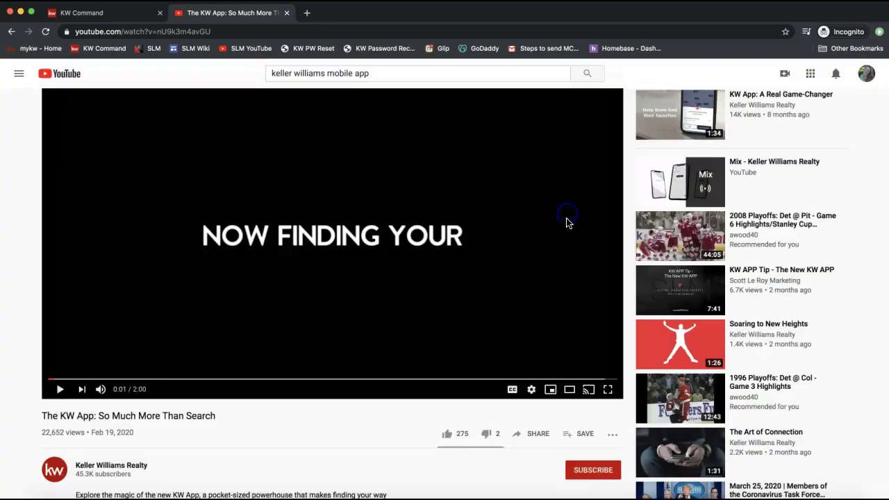
{"action": "left_click", "coordinate": [540, 441]}
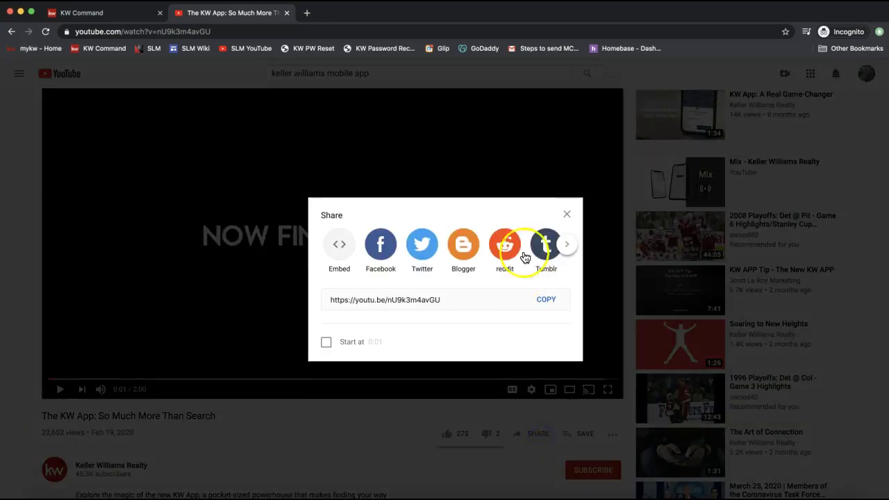
{"action": "left_click", "coordinate": [566, 213]}
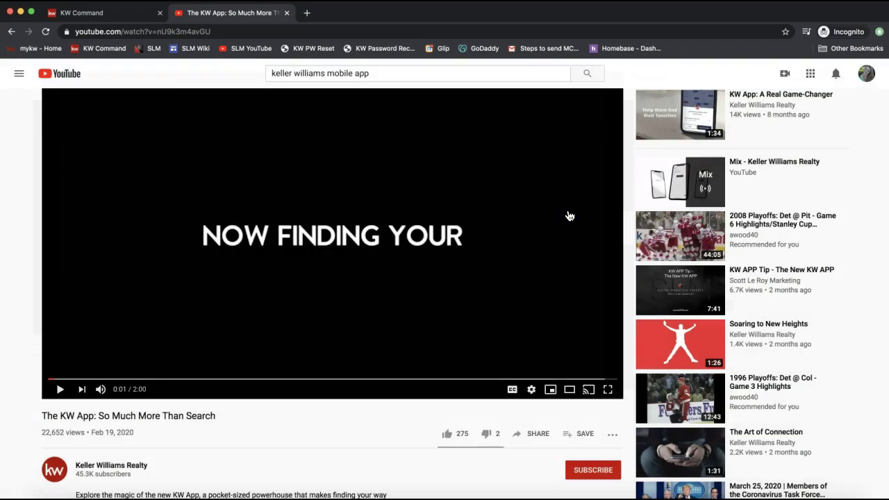
{"action": "left_click", "coordinate": [104, 17]}
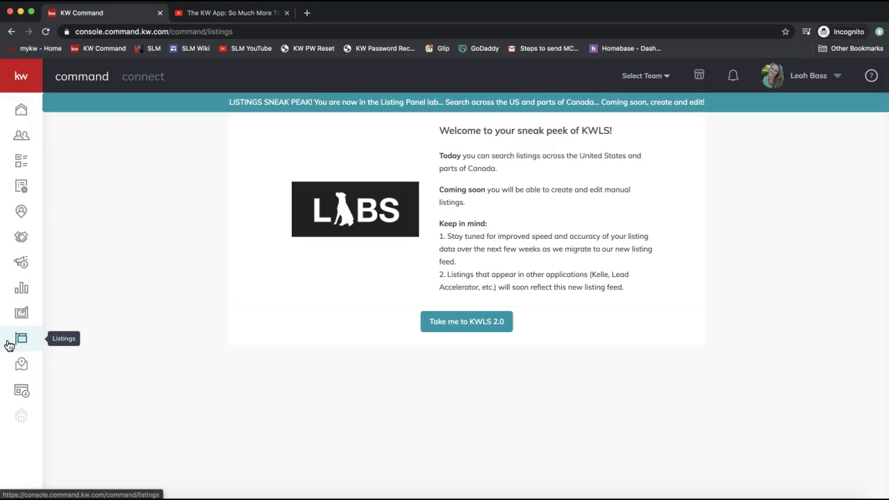
{"action": "left_click", "coordinate": [26, 342]}
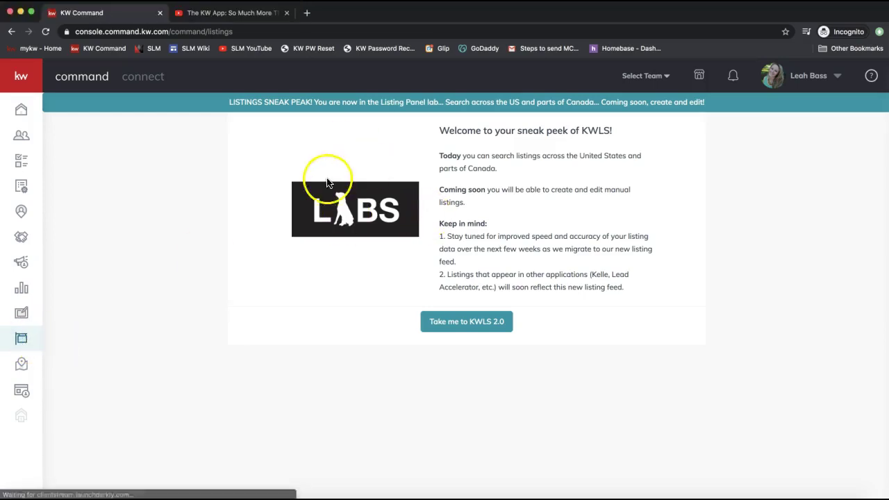
{"action": "left_click_drag", "start_coordinate": [306, 158], "coordinate": [394, 252]}
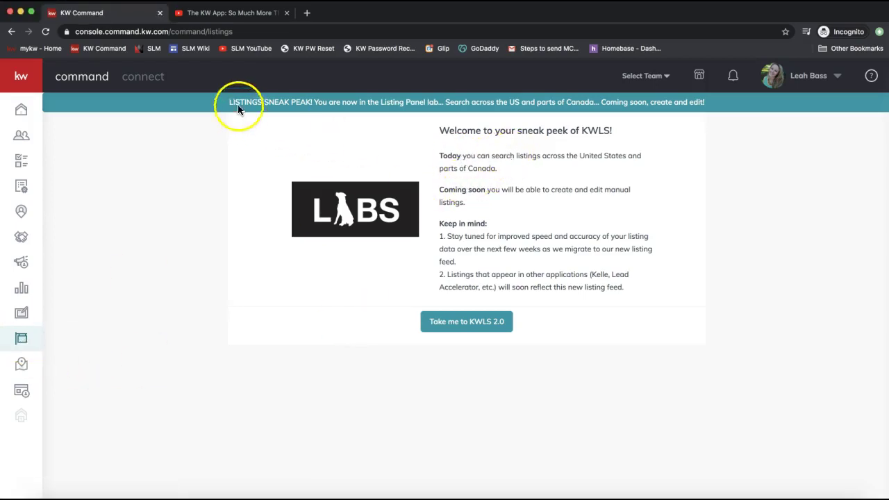
Highlight the listings sneak peek and Coming soon text, then go to Take me to KWLS 2.0.
{"action": "left_click_drag", "start_coordinate": [239, 104], "coordinate": [353, 108]}
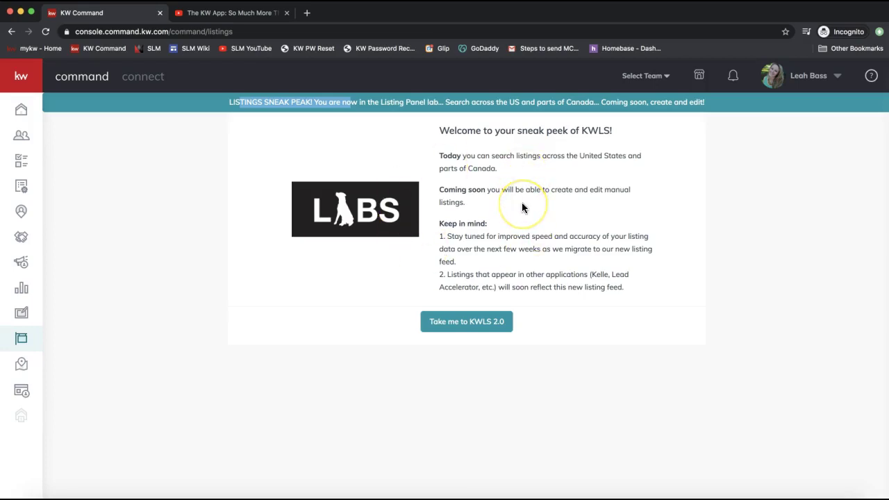
{"action": "left_click_drag", "start_coordinate": [440, 188], "coordinate": [550, 204]}
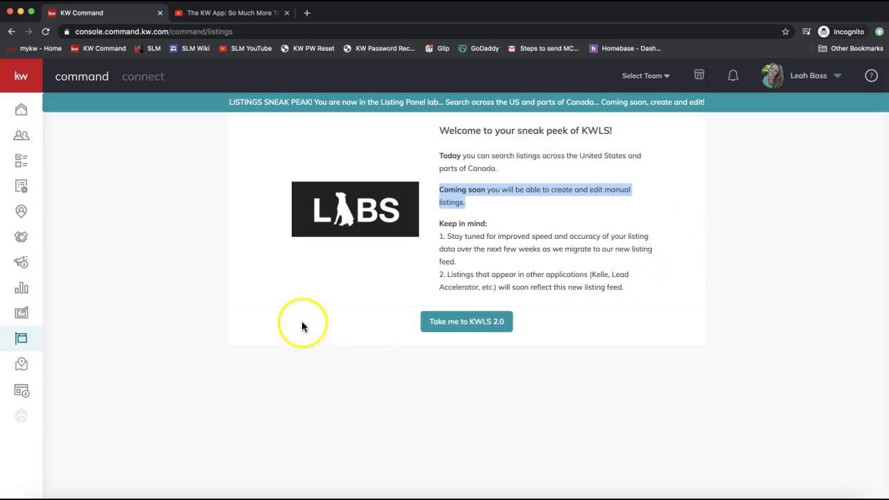
{"action": "left_click", "coordinate": [22, 345]}
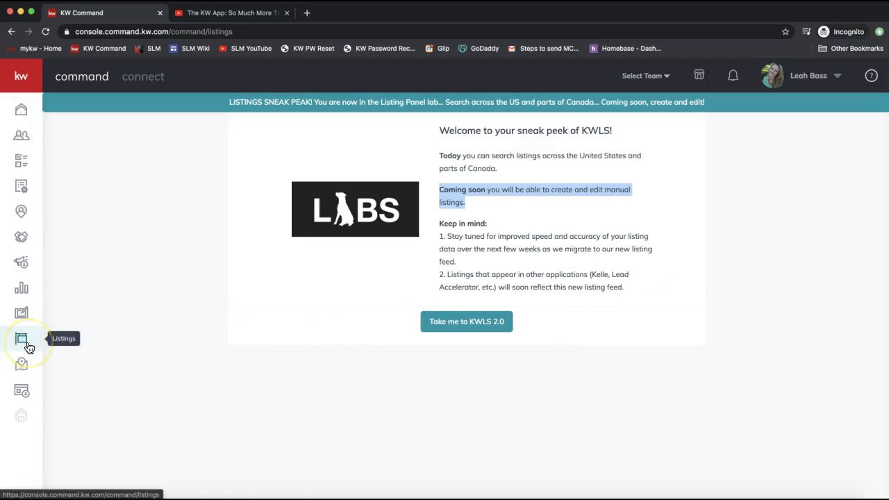
{"action": "left_click", "coordinate": [21, 345]}
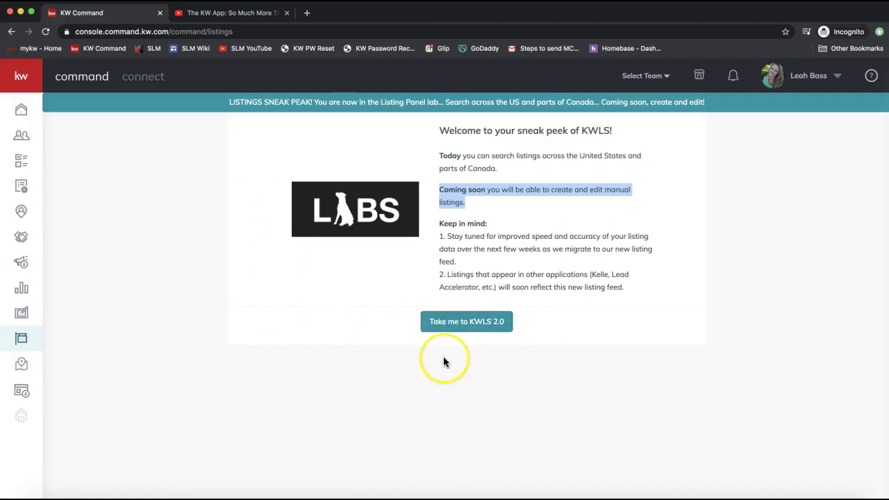
{"action": "left_click", "coordinate": [447, 331]}
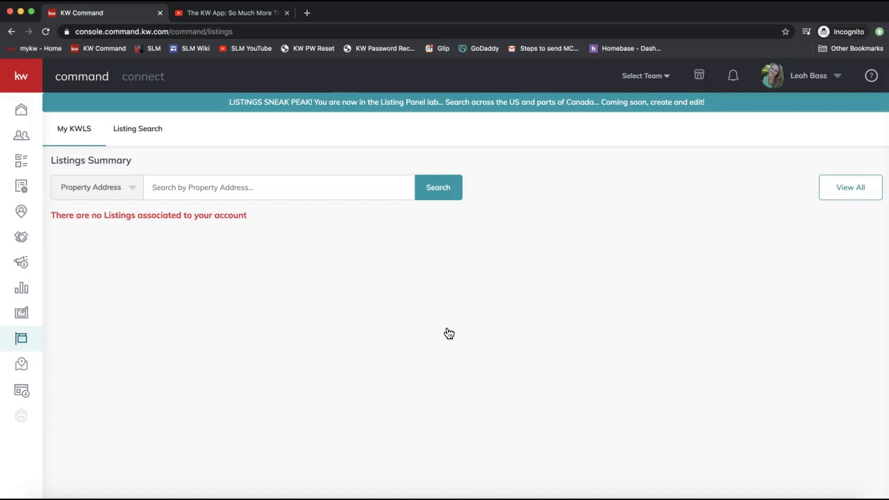
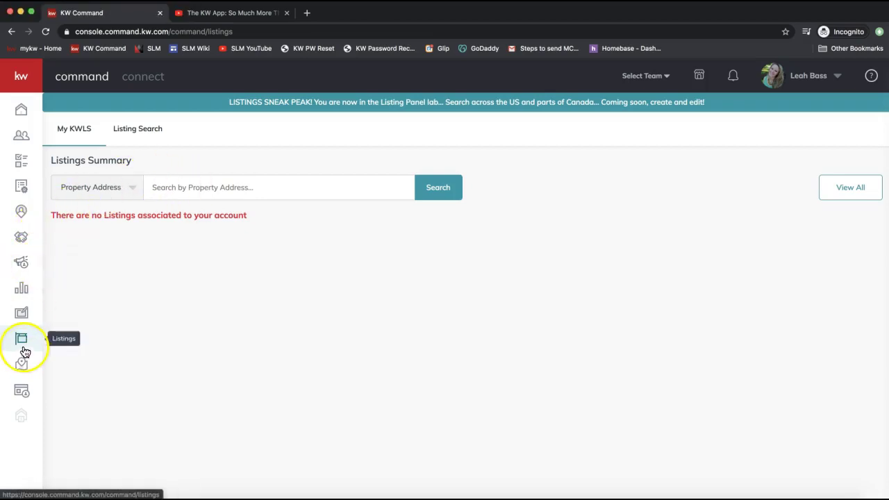
Open Listing Search to load the 17 filtered results on the map of nearby listings.
{"action": "left_click", "coordinate": [143, 129]}
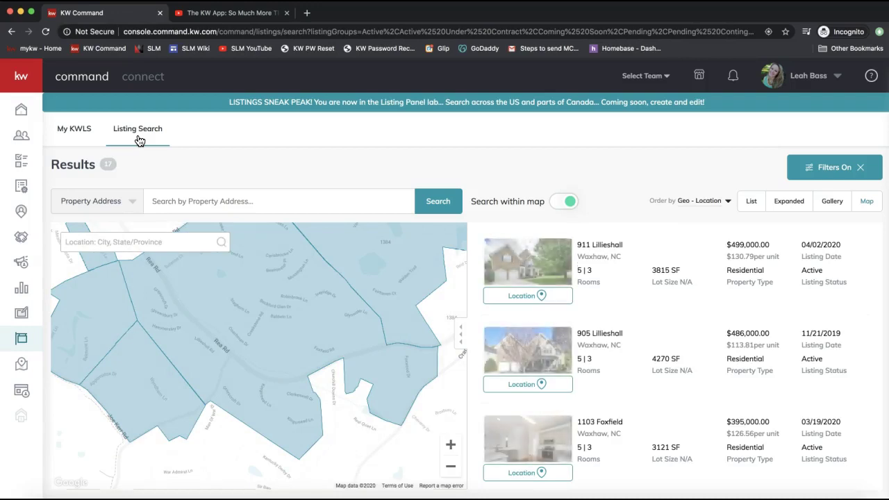
{"action": "left_click", "coordinate": [139, 140]}
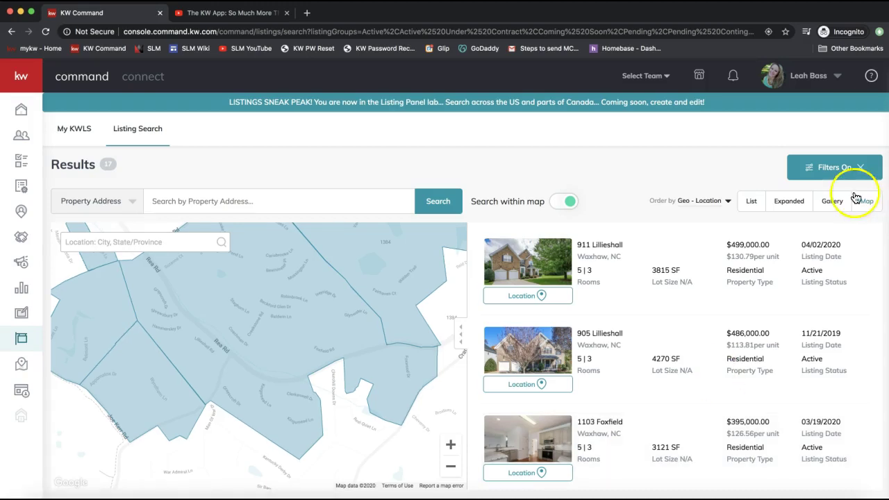
{"action": "left_click", "coordinate": [871, 76]}
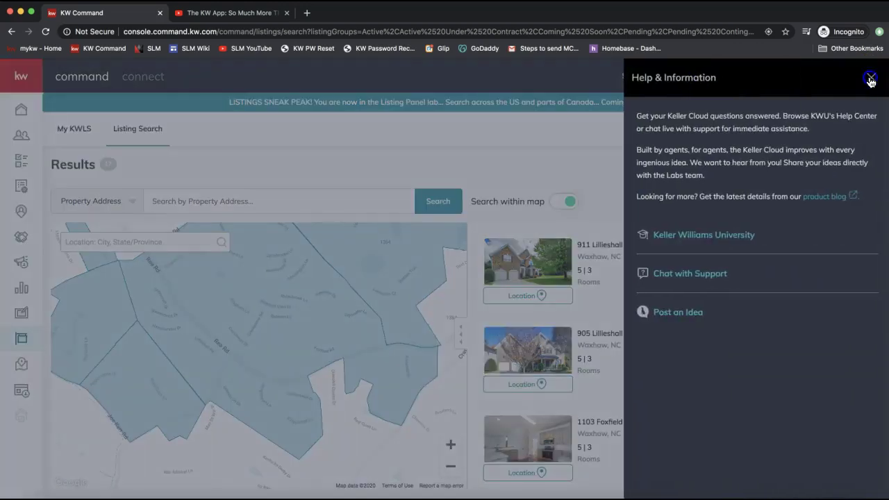
{"action": "left_click", "coordinate": [869, 76]}
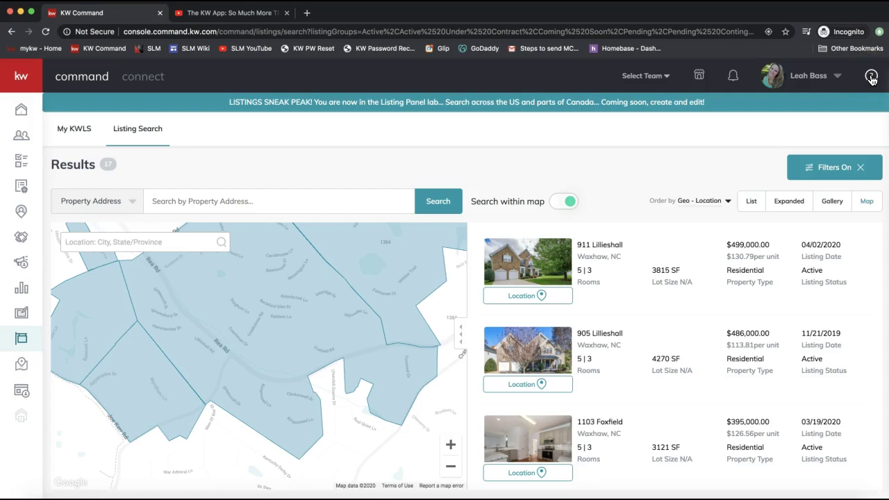
{"action": "left_click", "coordinate": [871, 78]}
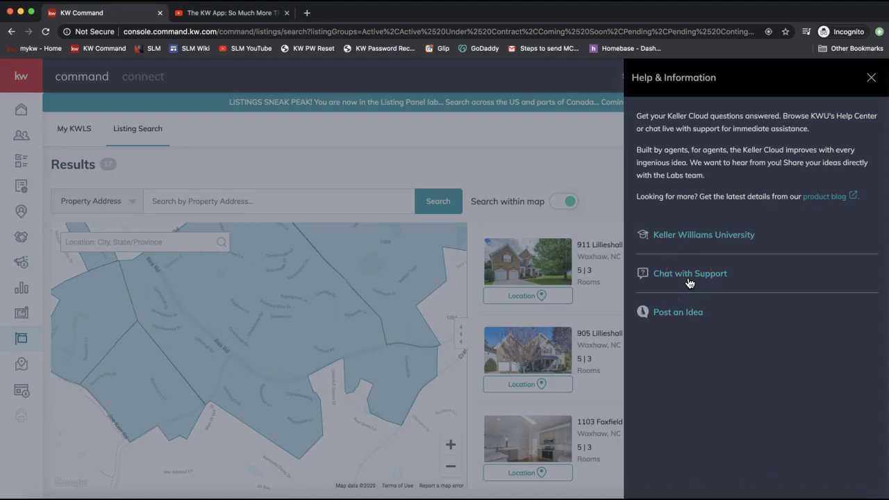
{"action": "left_click", "coordinate": [687, 281]}
{"action": "left_click", "coordinate": [351, 167]}
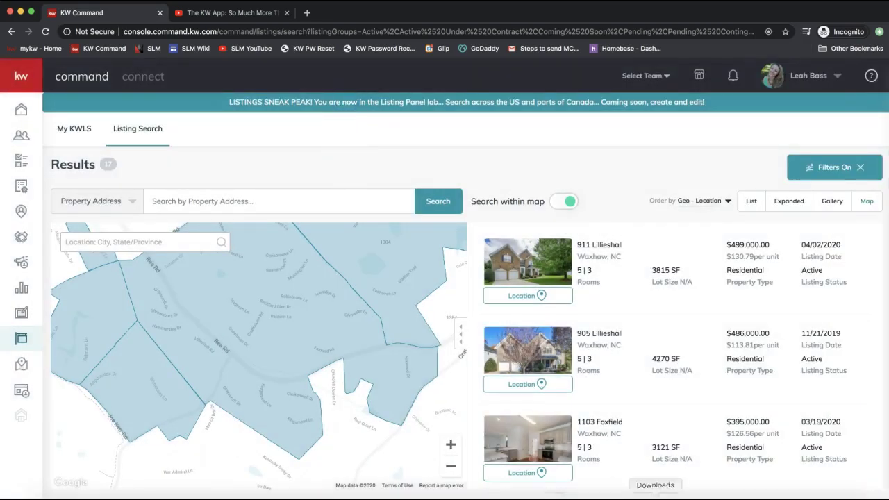
{"action": "left_click", "coordinate": [602, 497]}
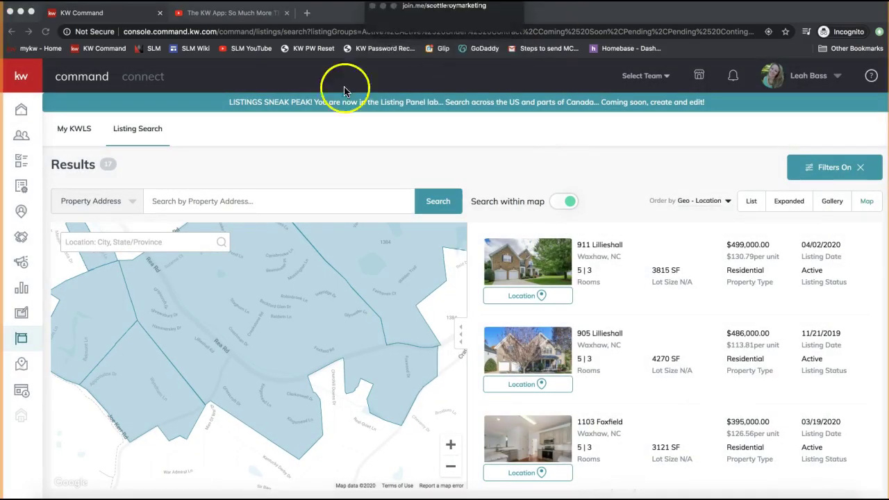
Check and close the join.me meeting chat, then bring the J & L Designs Facebook window on screen.
{"action": "left_click", "coordinate": [415, 33]}
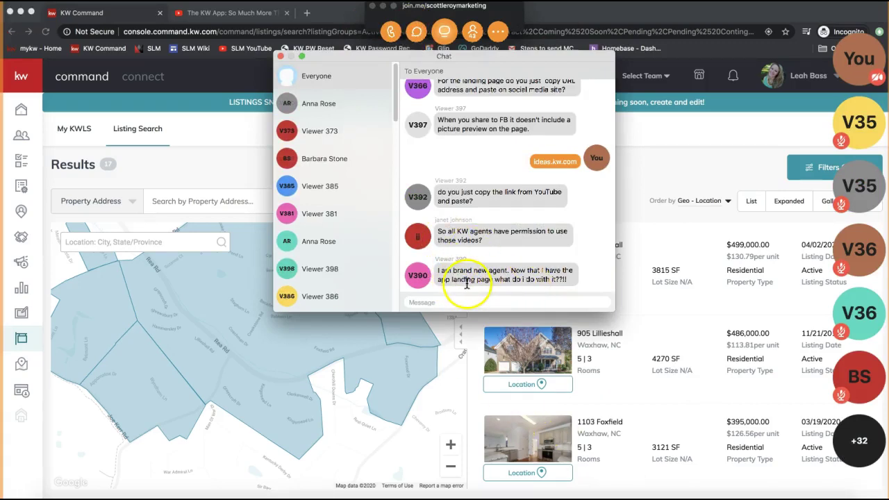
{"action": "left_click", "coordinate": [280, 57]}
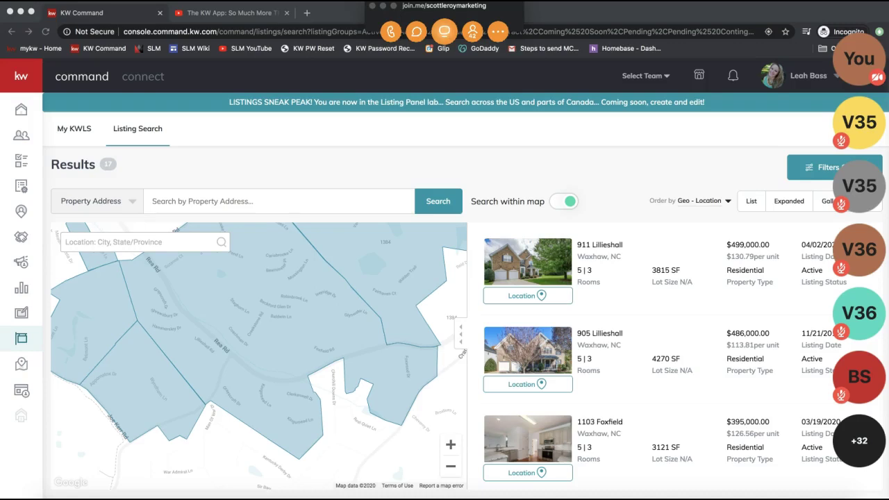
{"action": "left_click_drag", "start_coordinate": [553, 93], "coordinate": [403, 18]}
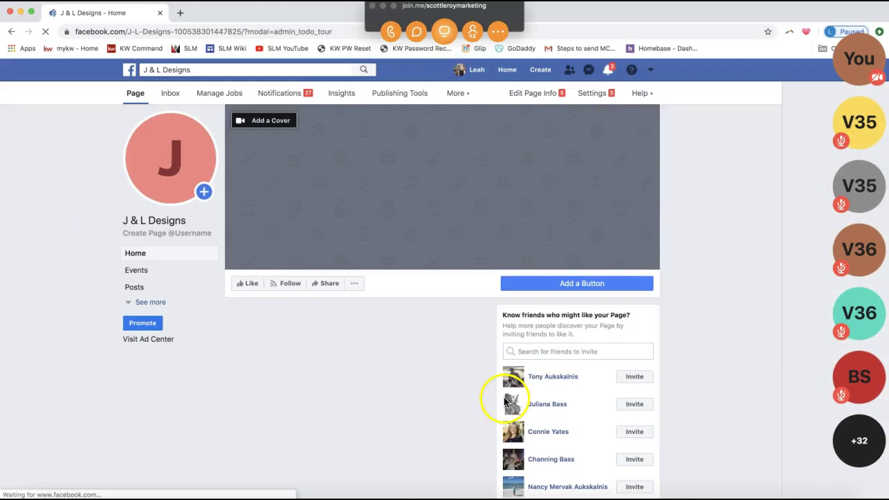
Switch Facebook to the L & J Designs page under Your Pages, then return to KW Command.
{"action": "left_click", "coordinate": [652, 70]}
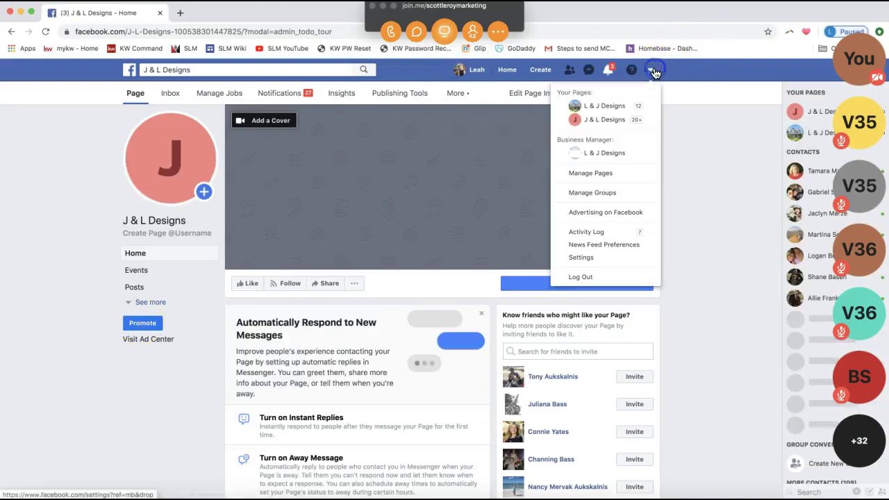
{"action": "left_click", "coordinate": [591, 106]}
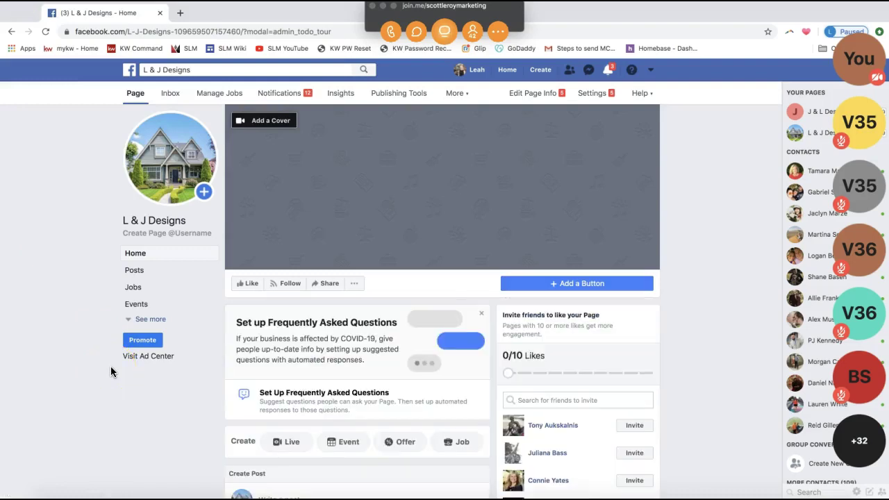
{"action": "key", "text": "super+grave"}
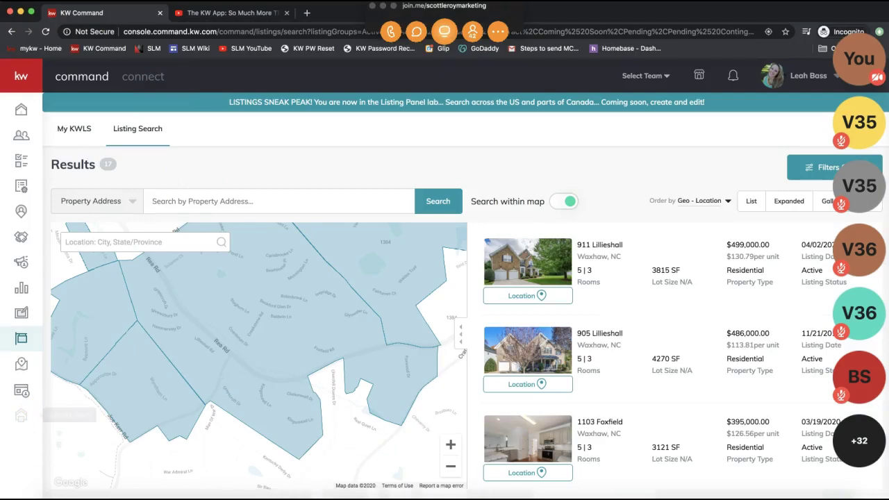
Open the Consumer Landing Pages list and select the URL of newest template HnMedxxT.
{"action": "left_click", "coordinate": [21, 392]}
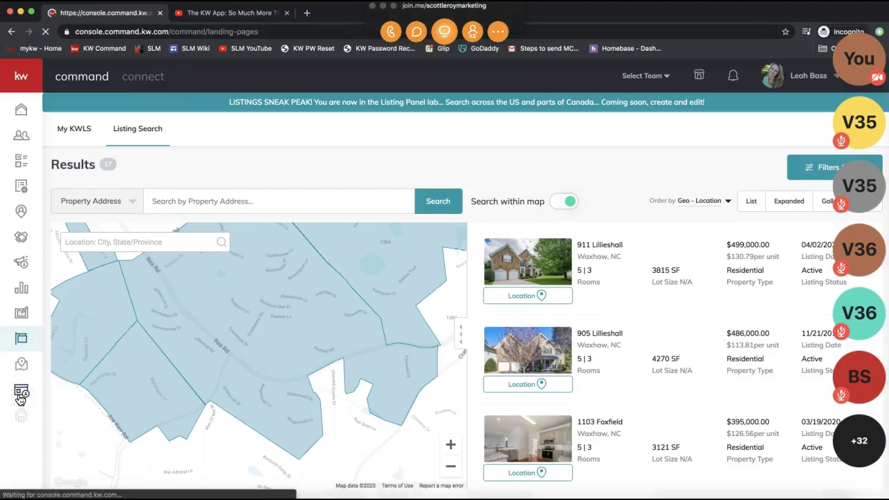
{"action": "left_click", "coordinate": [383, 7]}
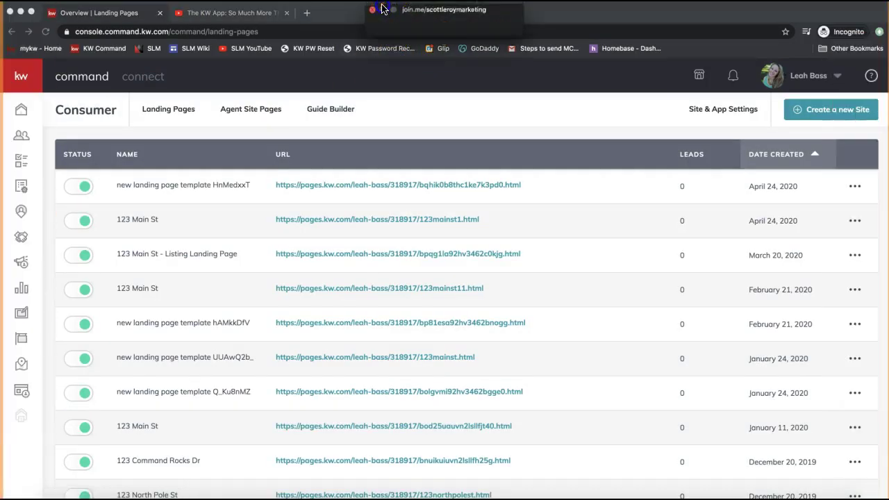
{"action": "left_click", "coordinate": [16, 392]}
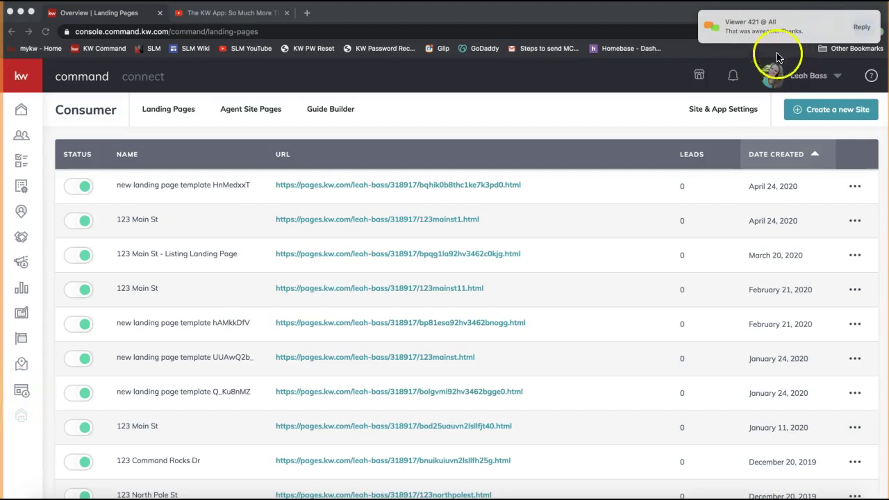
{"action": "left_click", "coordinate": [26, 393]}
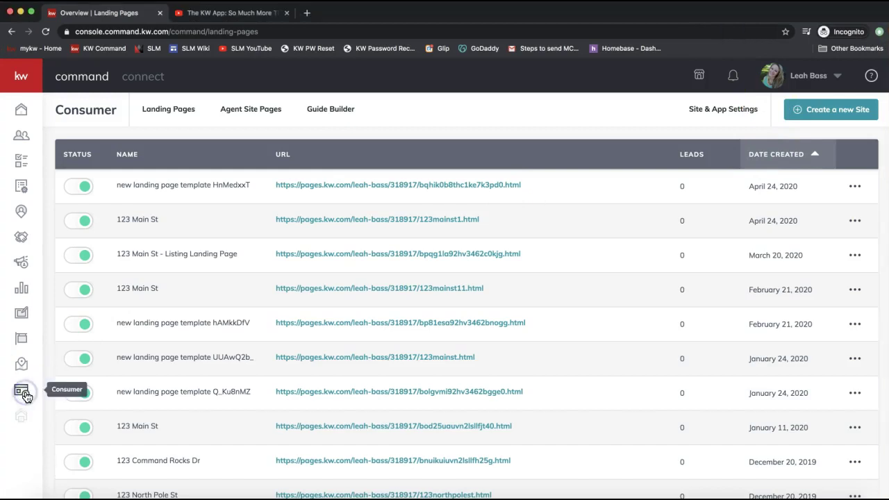
{"action": "left_click", "coordinate": [22, 394]}
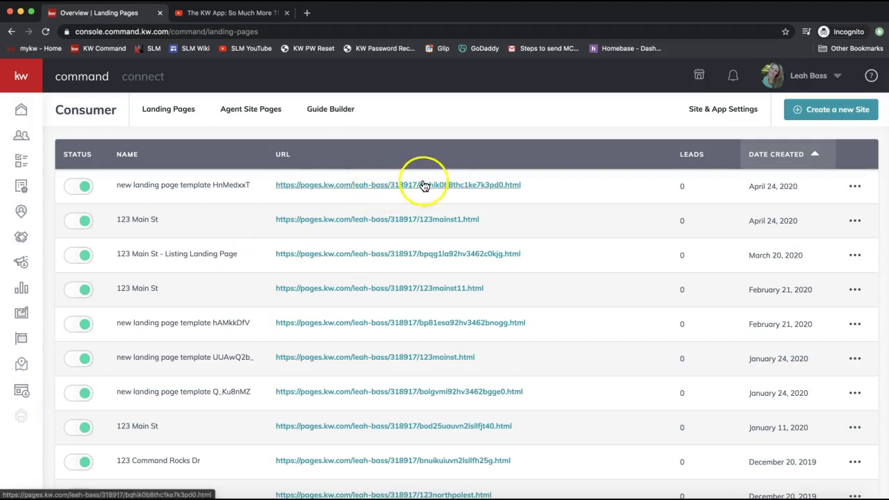
{"action": "double_click", "coordinate": [161, 188]}
{"action": "left_click", "coordinate": [591, 192]}
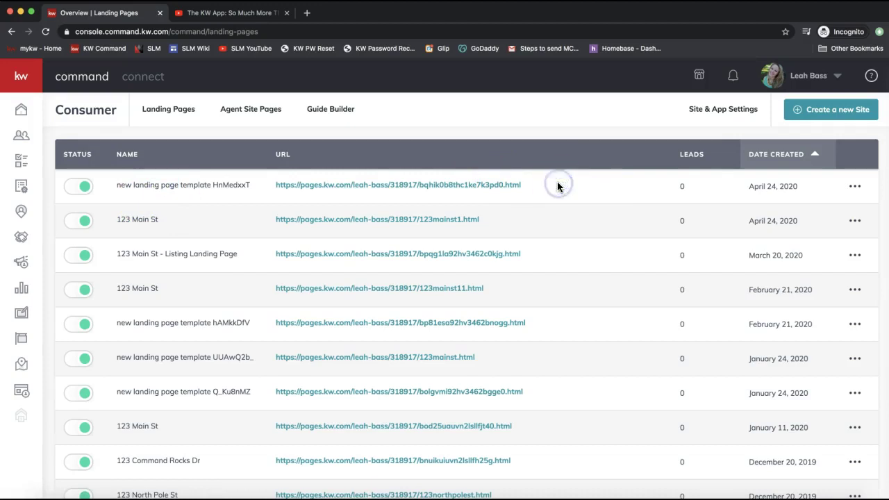
{"action": "left_click_drag", "start_coordinate": [531, 185], "coordinate": [303, 179]}
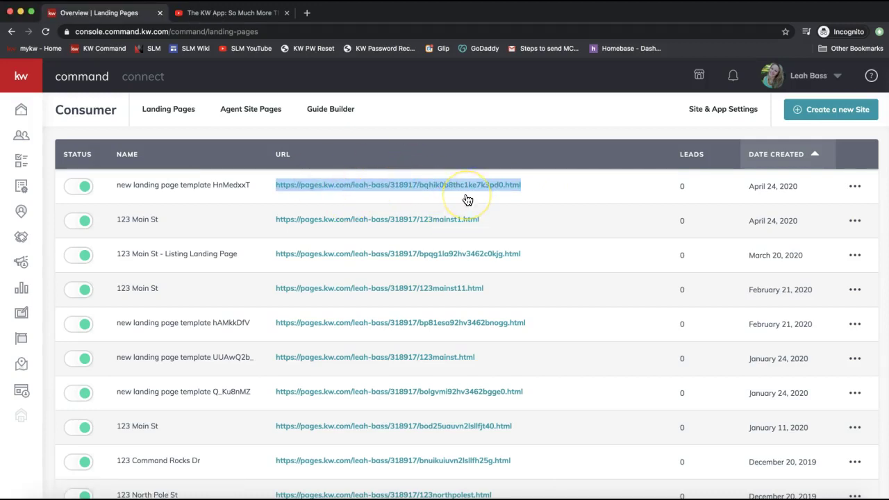
Draft the page post 'Download My Free Mobile App Today to Browse Thousands of Homes…' with the landing page link pasted below.
{"action": "key", "text": "super+grave"}
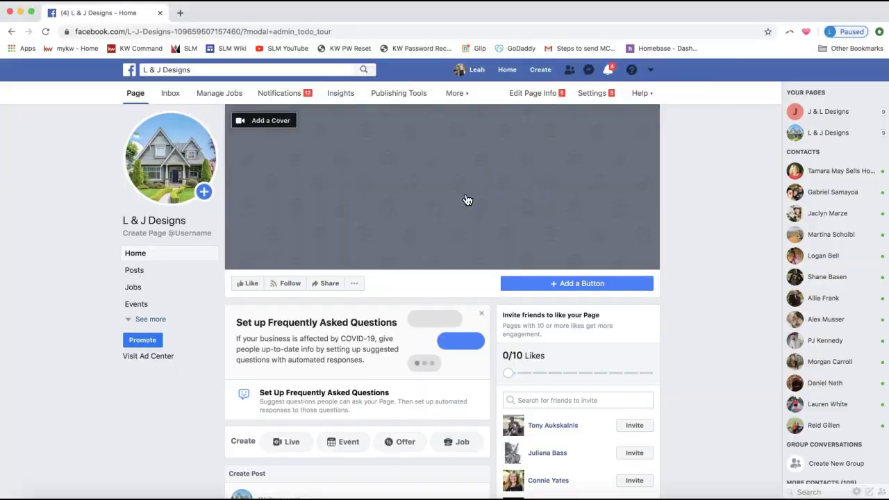
{"action": "scroll", "coordinate": [427, 416], "scroll_direction": "down", "scroll_amount": 4}
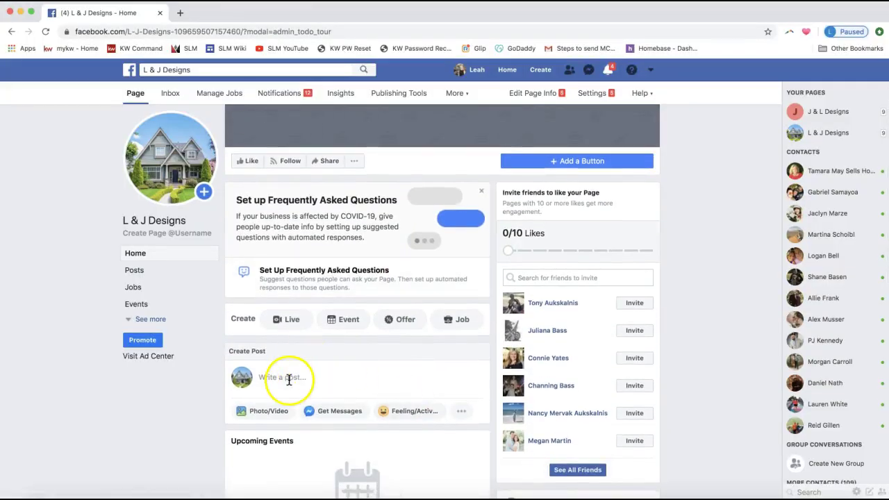
{"action": "left_click", "coordinate": [290, 377]}
{"action": "type", "text": "Download My Free Mobile App Today"}
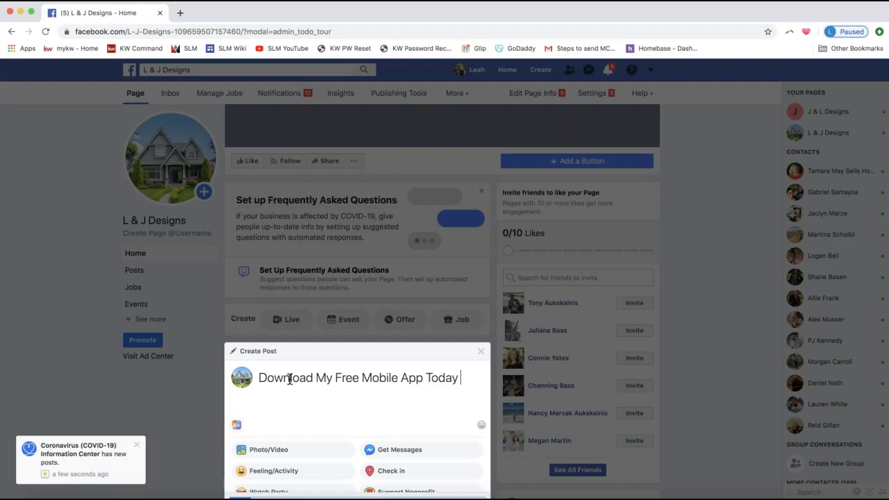
{"action": "type", "text": " to Broowse"}
{"action": "key", "text": "BackSpace"}
{"action": "key", "text": "BackSpace"}
{"action": "key", "text": "BackSpace"}
{"action": "key", "text": "BackSpace"}
{"action": "key", "text": "BackSpace"}
{"action": "key", "text": "BackSpace"}
{"action": "type", "text": "wnload My Free Mobile App Today to Browse "}
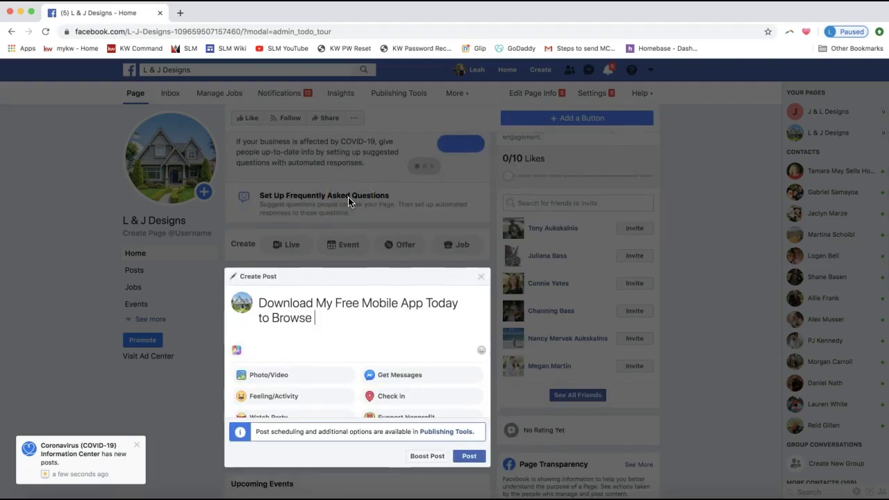
{"action": "type", "text": "Thousands of Hom"}
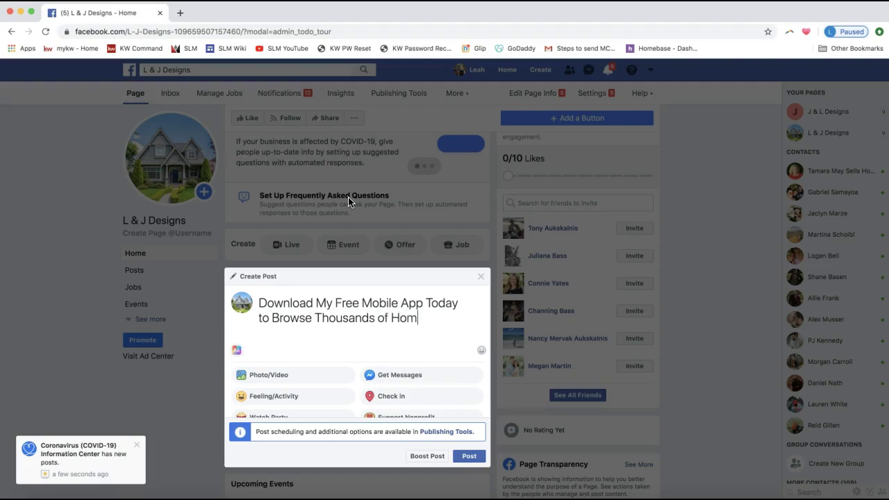
{"action": "type", "text": "es From"}
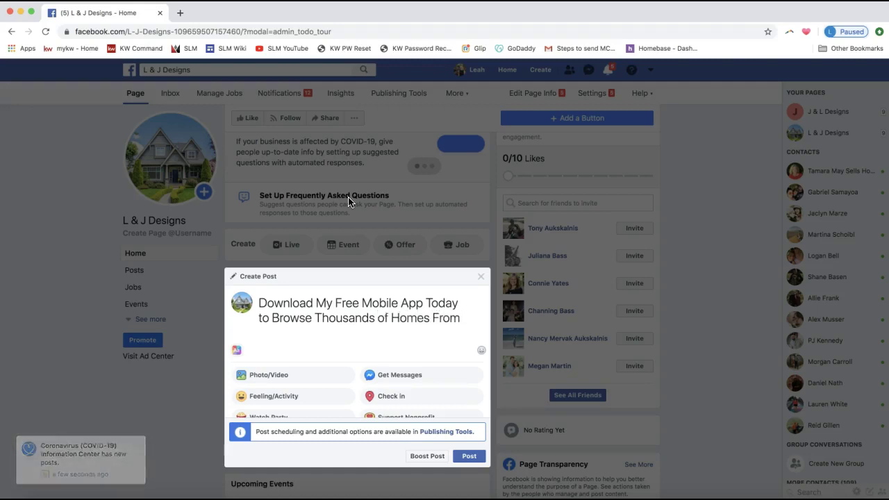
{"action": "type", "text": " the Palm of Your Hn"}
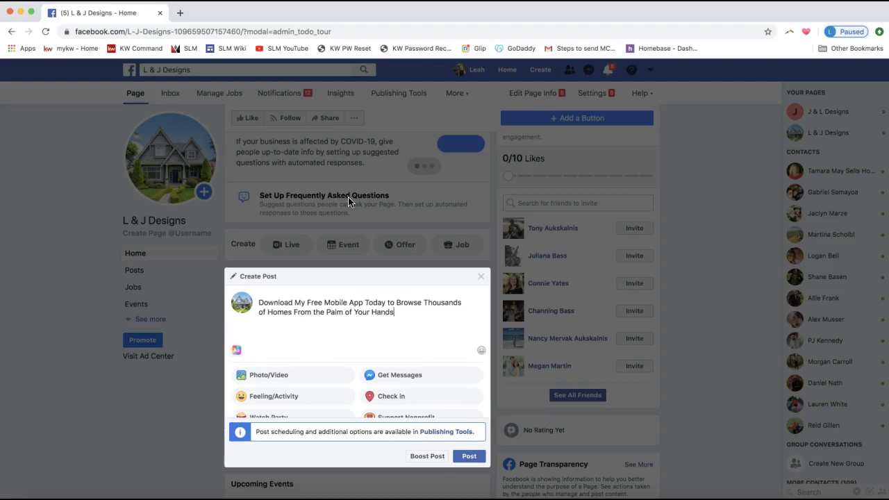
{"action": "key", "text": "Return"}
{"action": "key", "text": "Return"}
{"action": "type", "text": "https://pages.kw.com/leah-bass/318917/oqhik0b8thc1ke7k3pd0.html"}
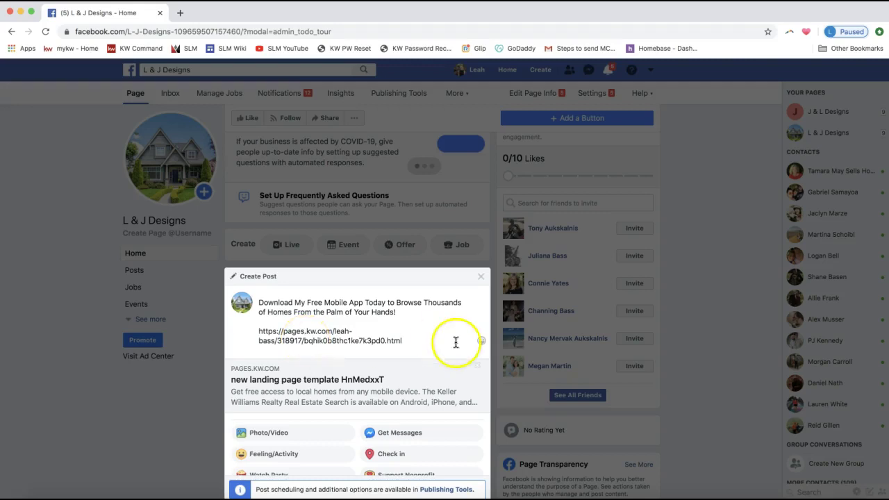
Check the pasted landing page link and publish the post to L & J Designs.
{"action": "left_click_drag", "start_coordinate": [352, 343], "coordinate": [218, 329]}
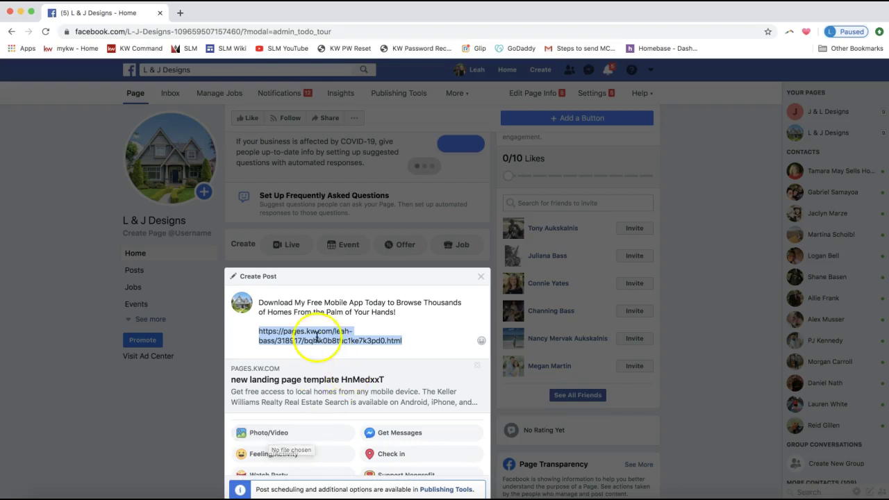
{"action": "scroll", "coordinate": [411, 380], "scroll_direction": "down", "scroll_amount": 2}
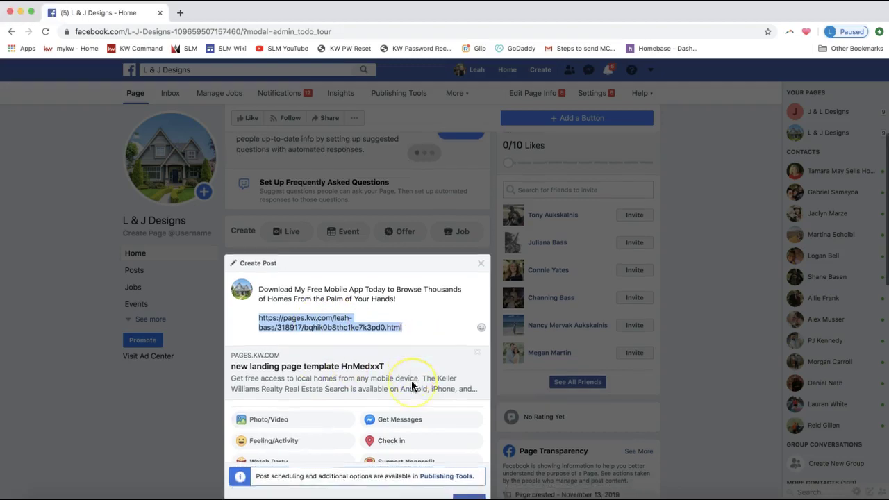
{"action": "left_click", "coordinate": [467, 440]}
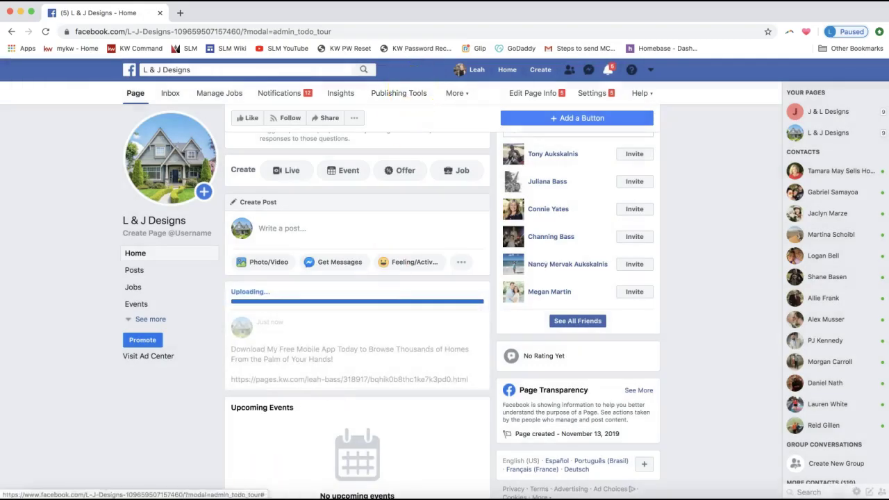
Confirm the app post with its landing page preview card in the page's Posts, then return to KW Command.
{"action": "scroll", "coordinate": [24, 427], "scroll_direction": "down", "scroll_amount": 3}
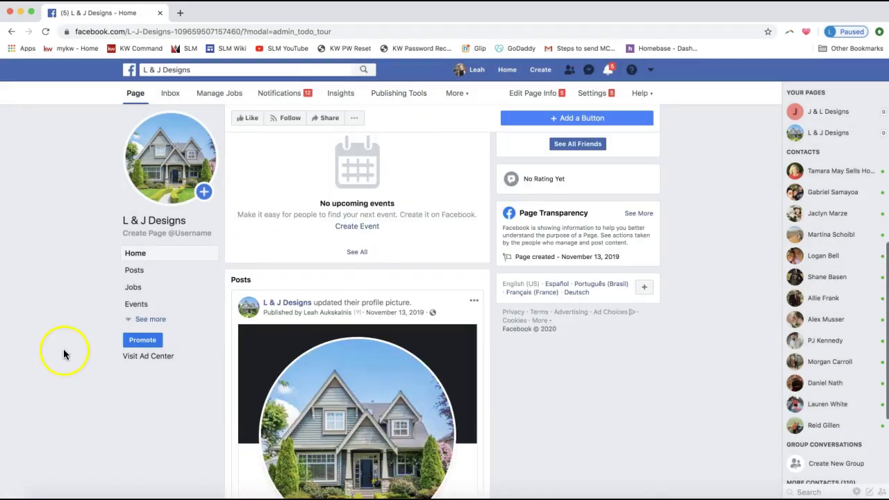
{"action": "left_click", "coordinate": [135, 270]}
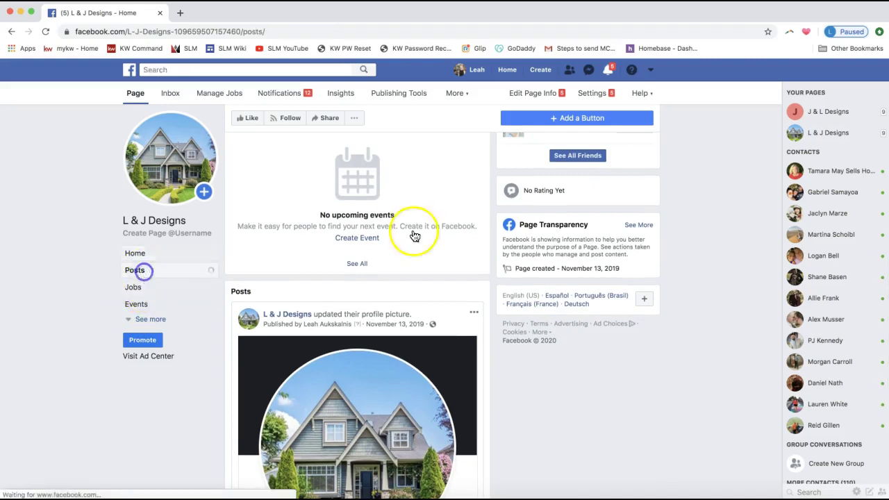
{"action": "scroll", "coordinate": [482, 254], "scroll_direction": "down", "scroll_amount": 2}
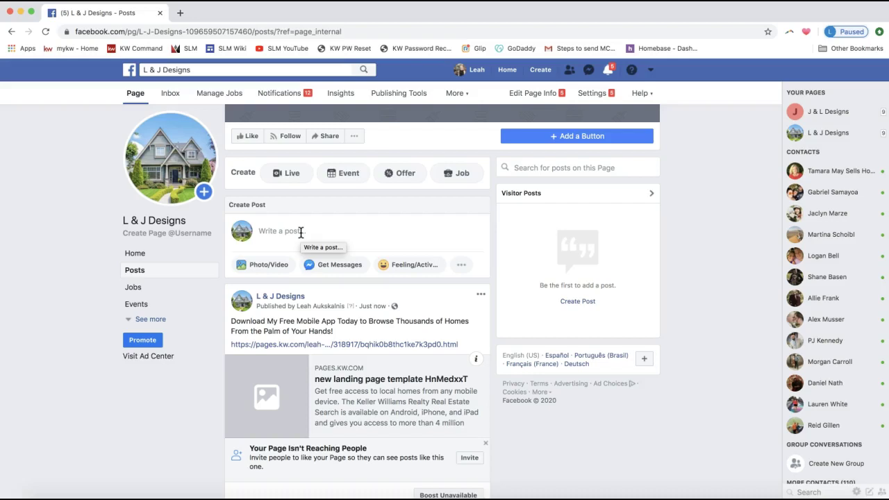
{"action": "scroll", "coordinate": [306, 236], "scroll_direction": "down", "scroll_amount": 3}
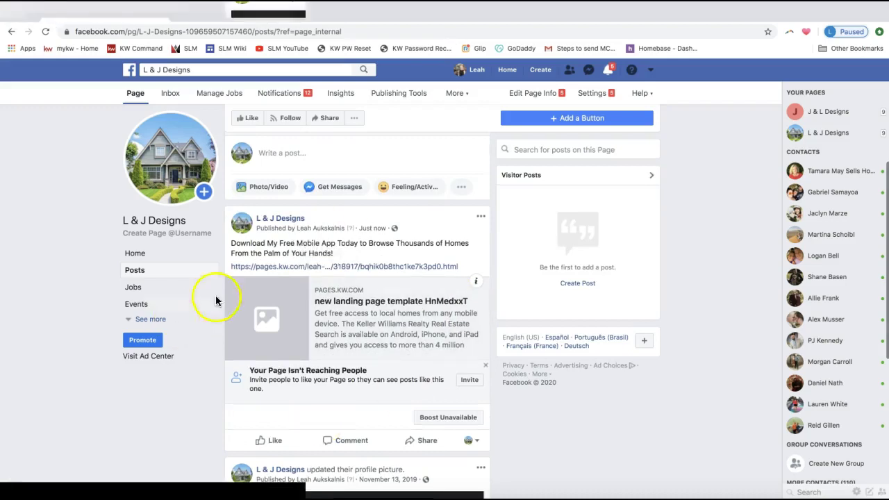
{"action": "left_click", "coordinate": [279, 315]}
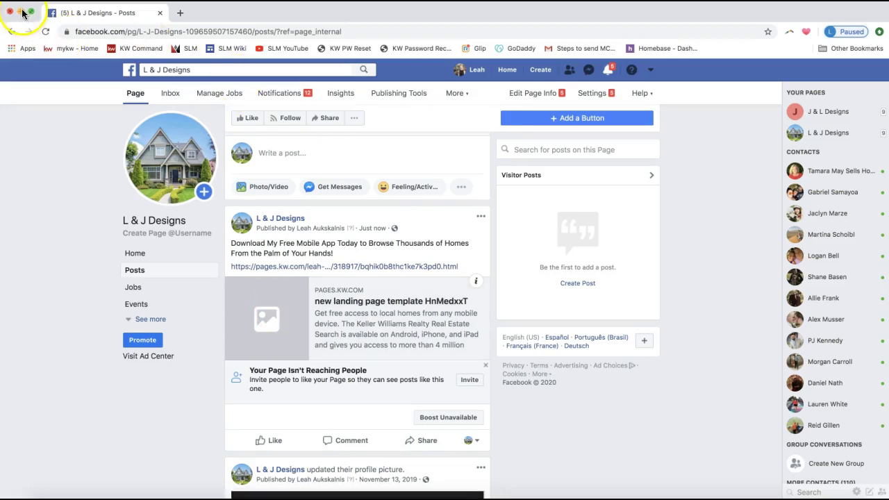
{"action": "left_click", "coordinate": [21, 13]}
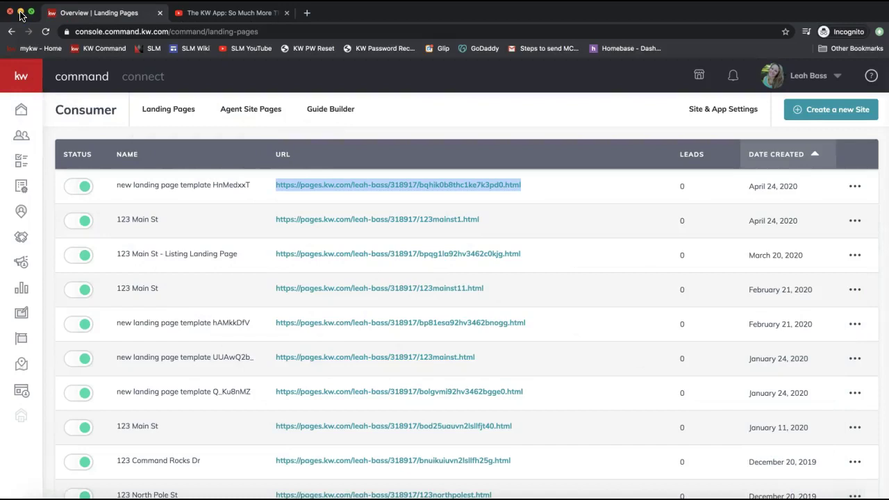